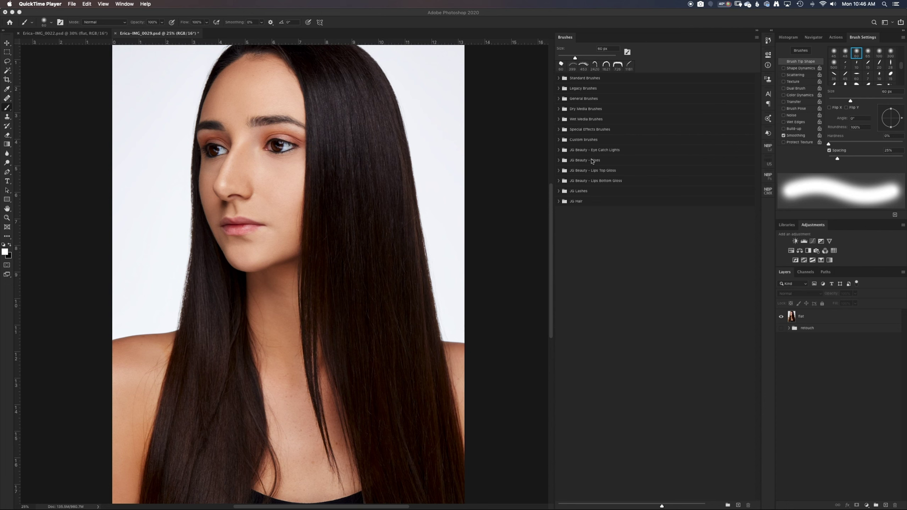
Browse the JG Hair set's Hair Drawing and Hair Strands brushes, then collapse it.
click(558, 202)
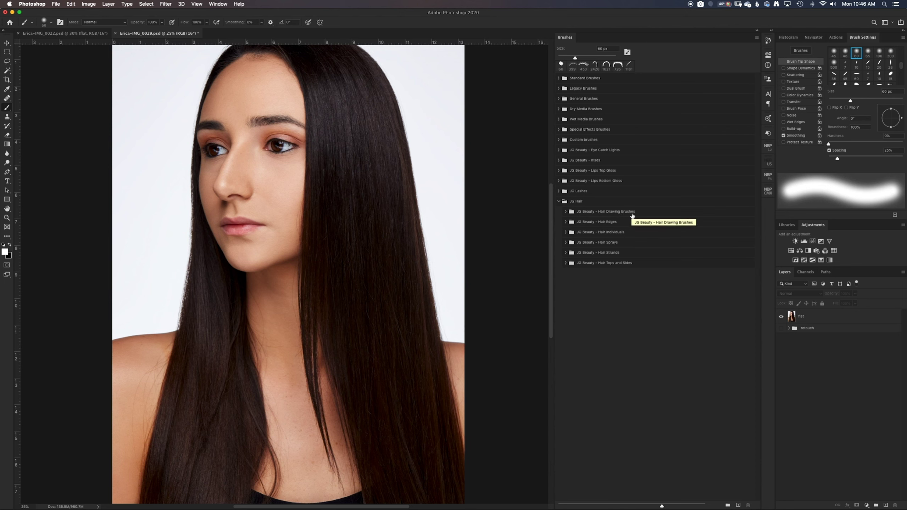
click(565, 212)
click(565, 212)
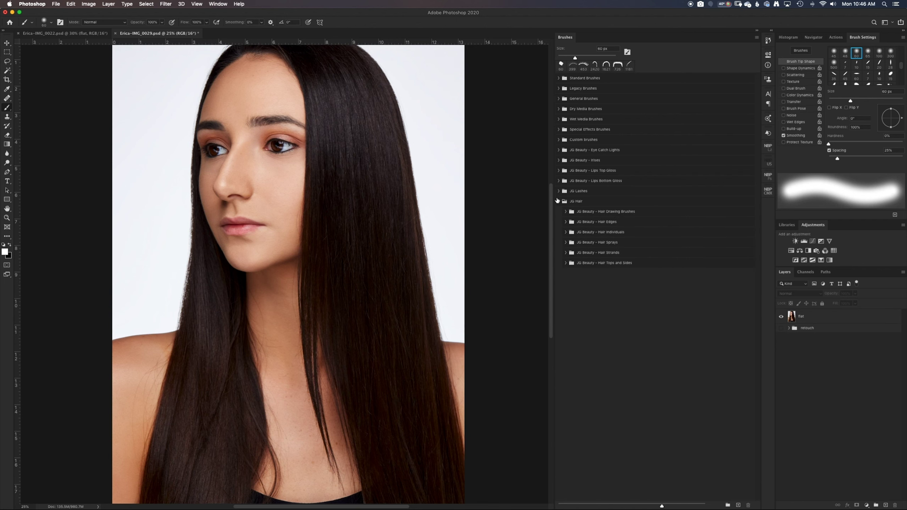
click(565, 213)
click(566, 253)
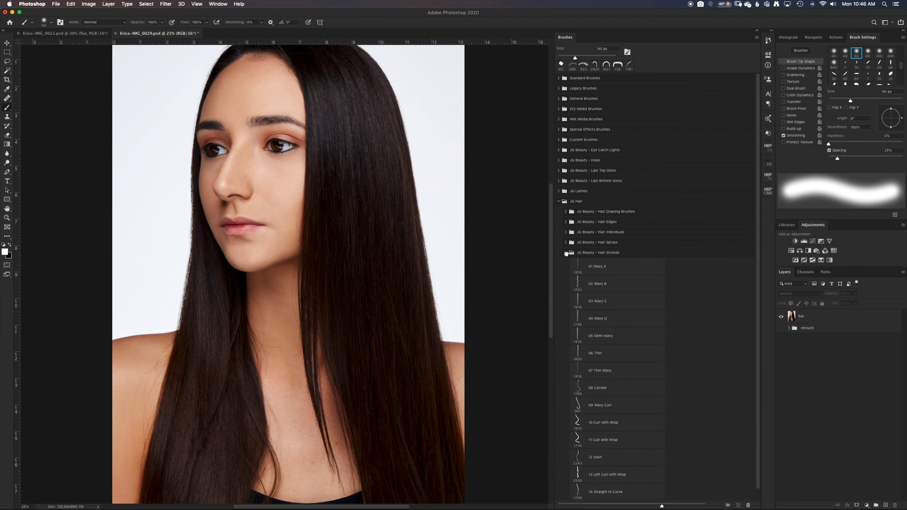
click(566, 253)
click(558, 201)
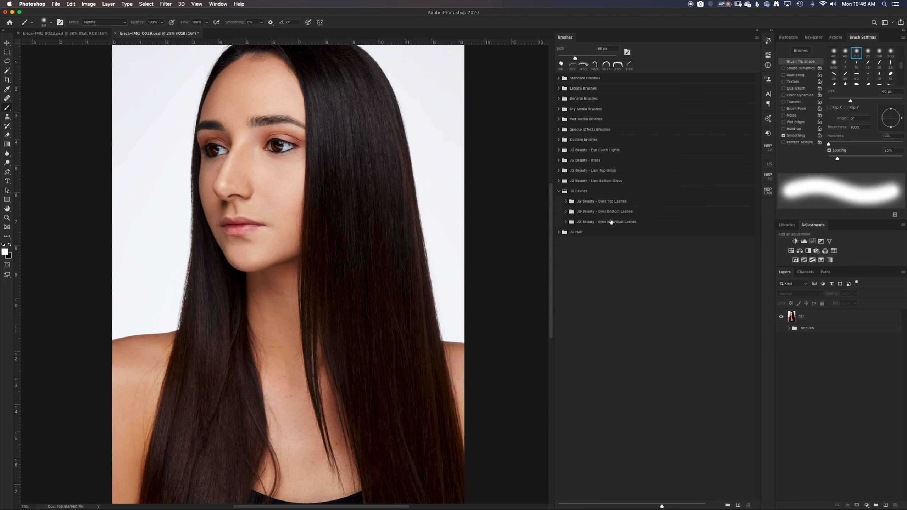
Look through the top and bottom lash brushes, trying the 05 Left E lash brush.
click(565, 202)
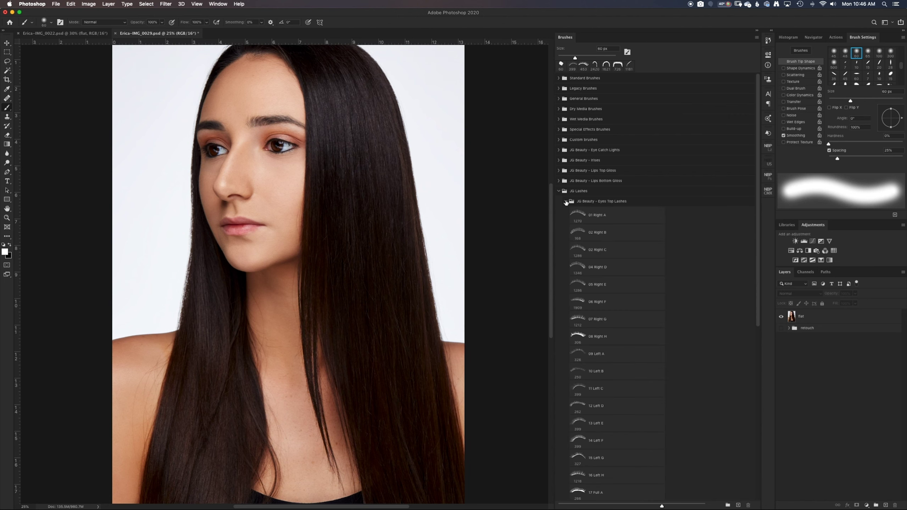
click(566, 202)
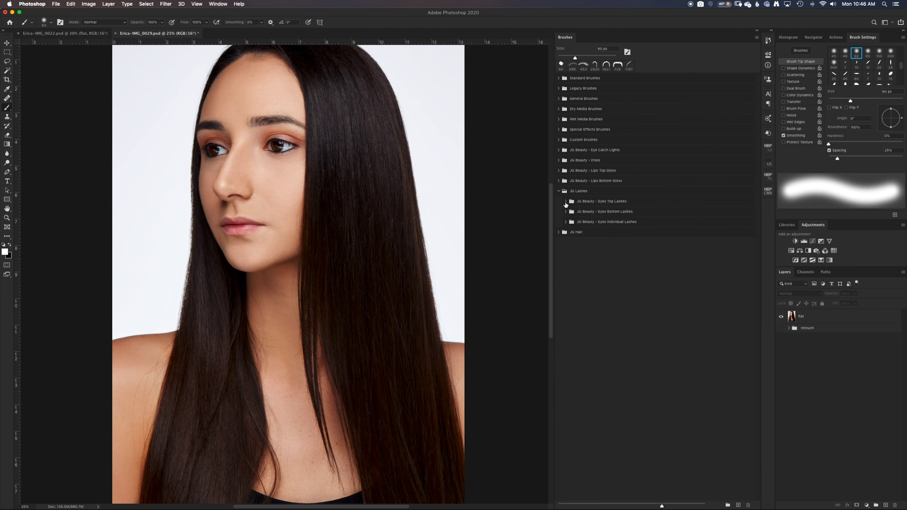
click(565, 212)
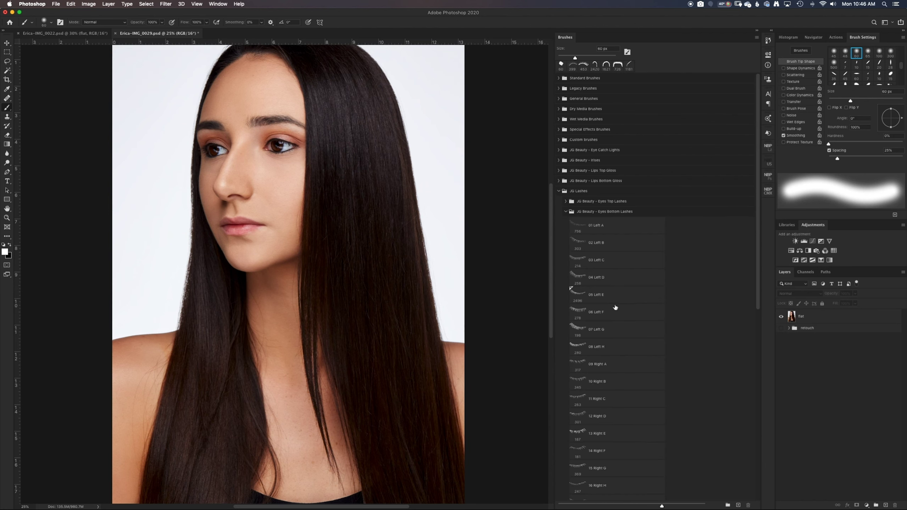
click(589, 296)
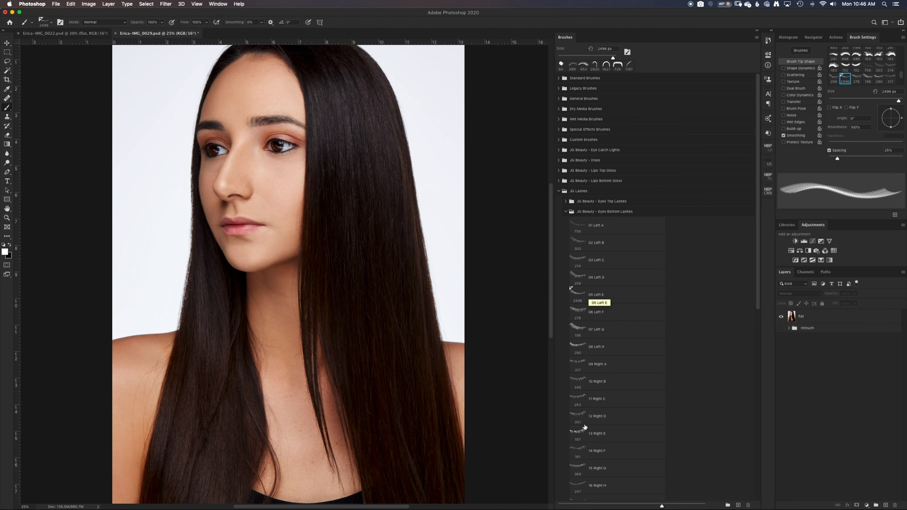
key(comma)
click(568, 213)
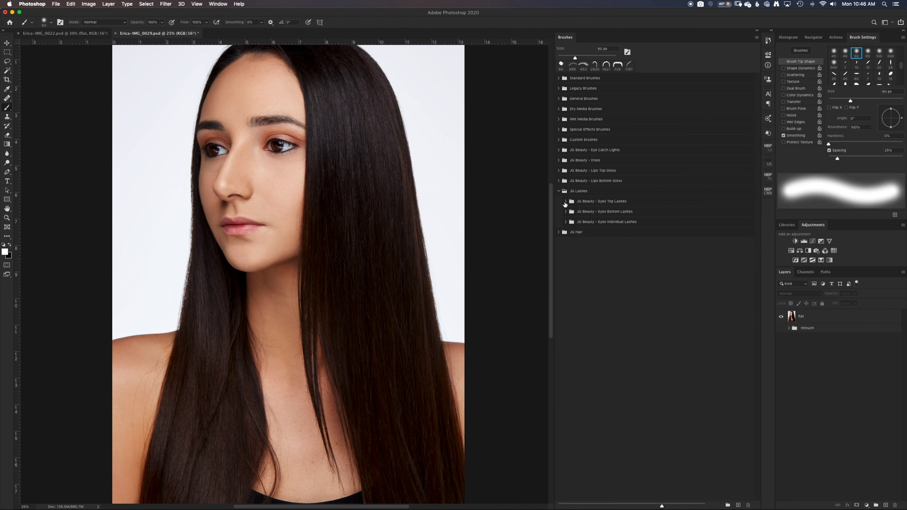
Peek at Lips Bottom Gloss and Irises, then try the 07 Photographer B catch-light brush.
click(558, 191)
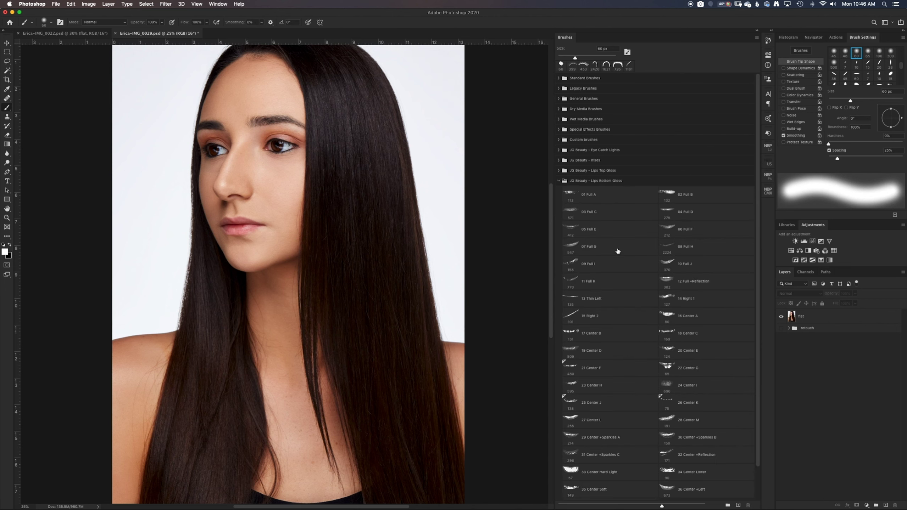
click(558, 181)
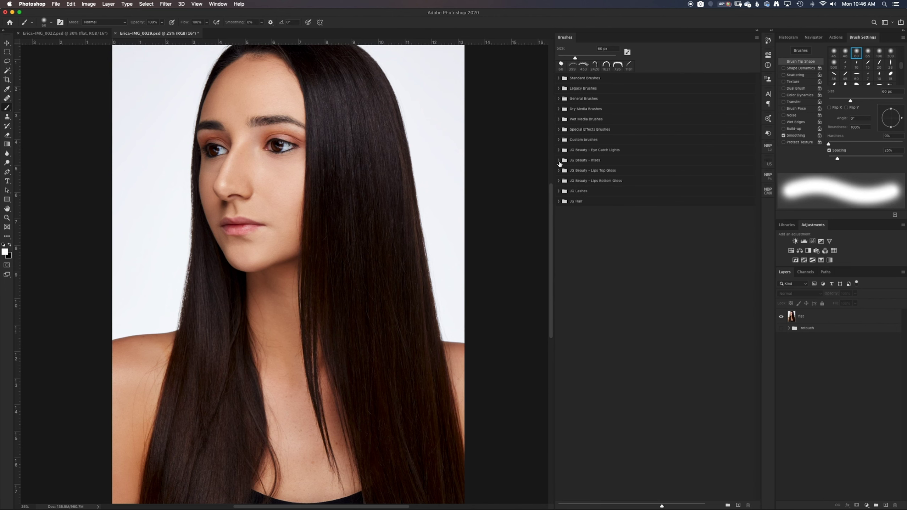
click(559, 161)
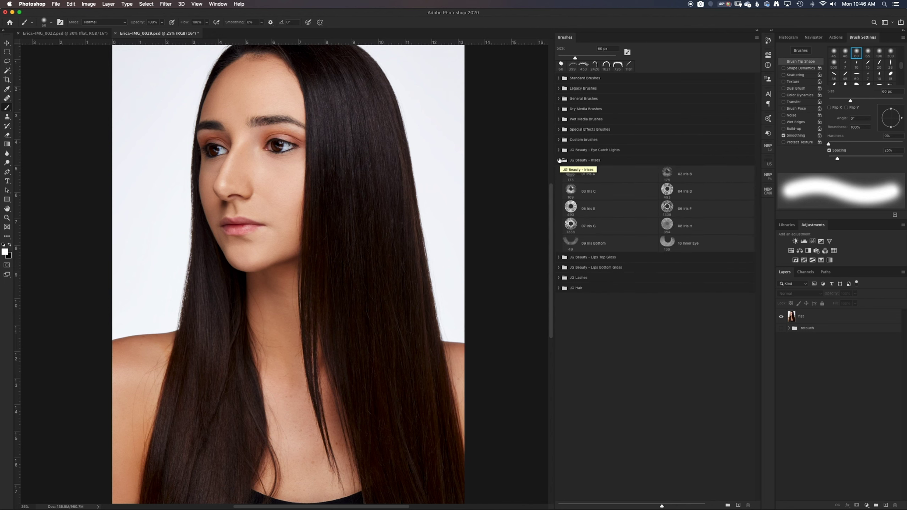
click(559, 159)
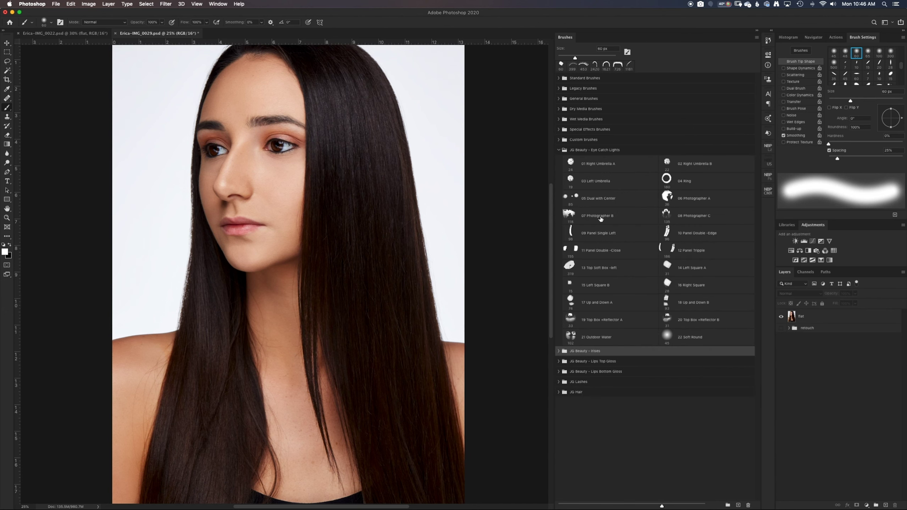
click(600, 220)
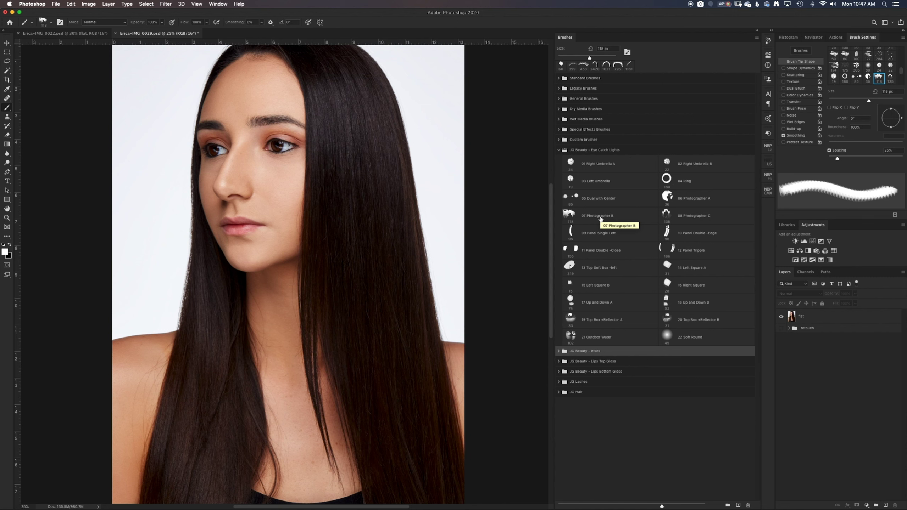
key(shift+comma)
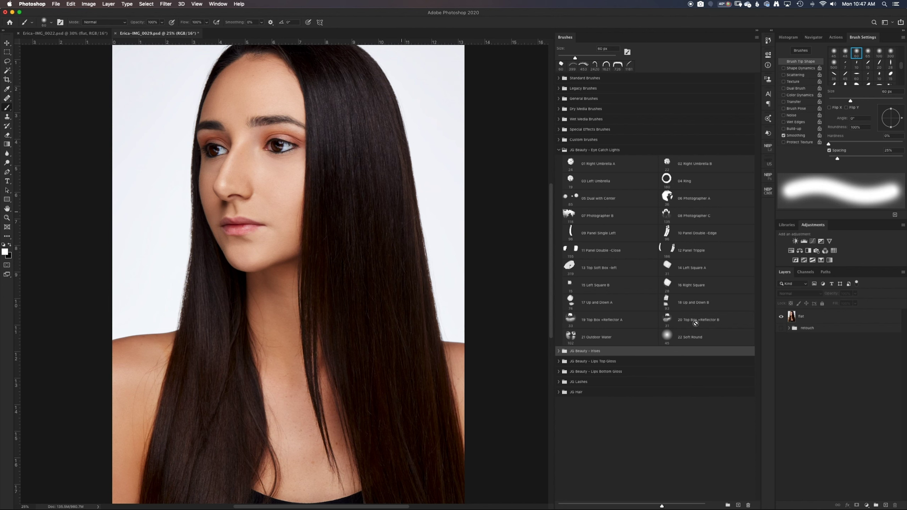
Add an empty layer above the flat photo layer named 'catch light'.
click(835, 317)
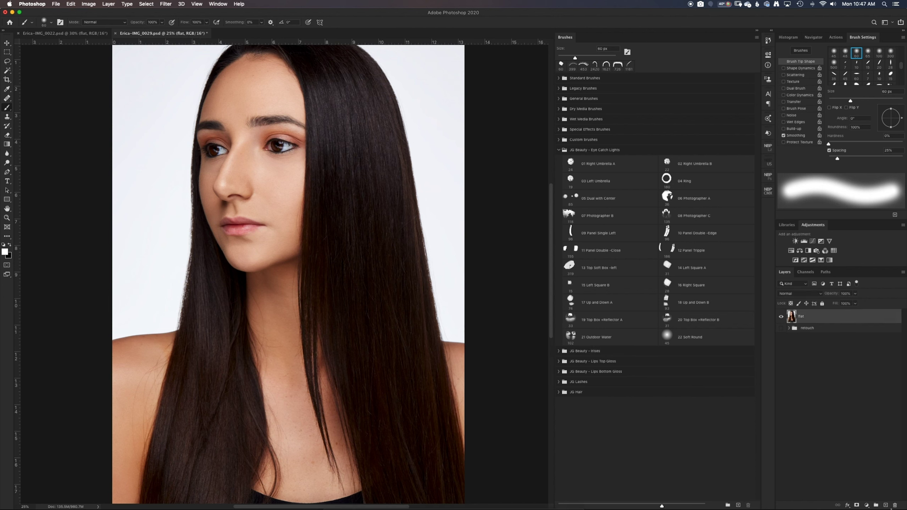
click(886, 505)
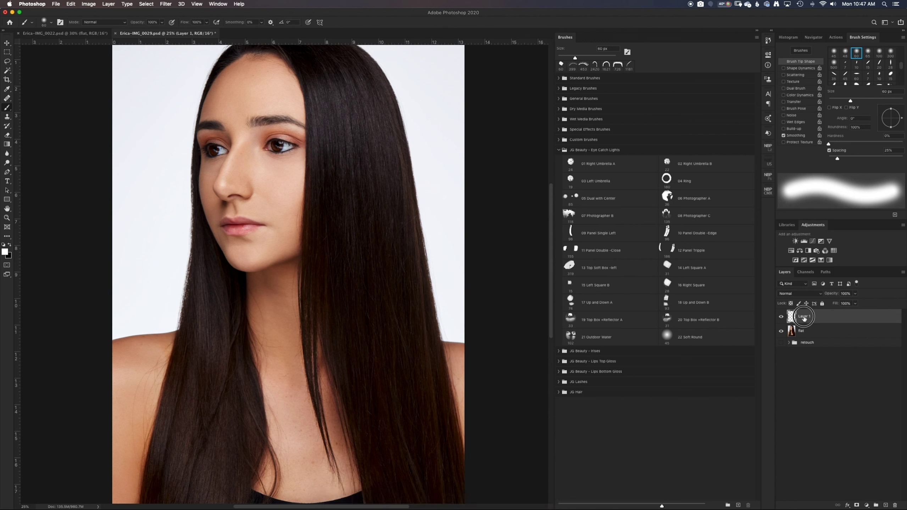
double_click(804, 318)
text(catch)
text( light)
key(Return)
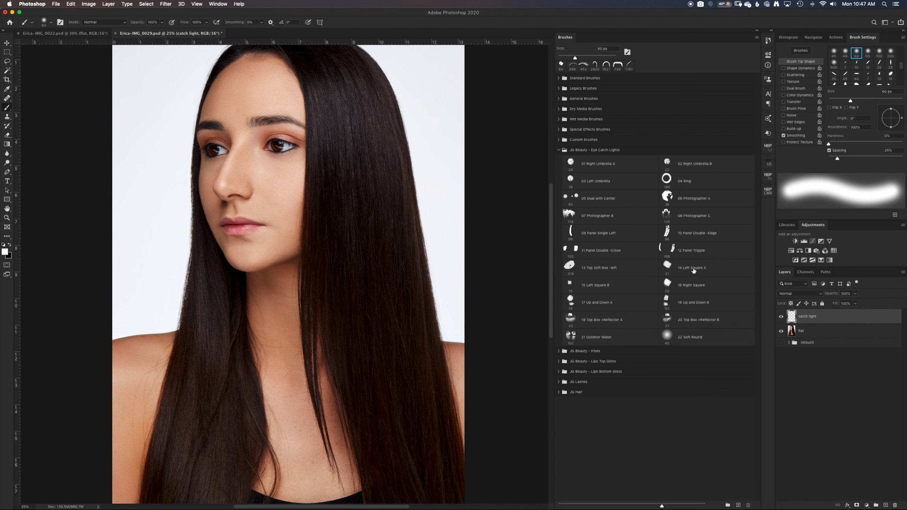
Load the 14 Left Square A catch-light brush with spacing turned off.
click(693, 271)
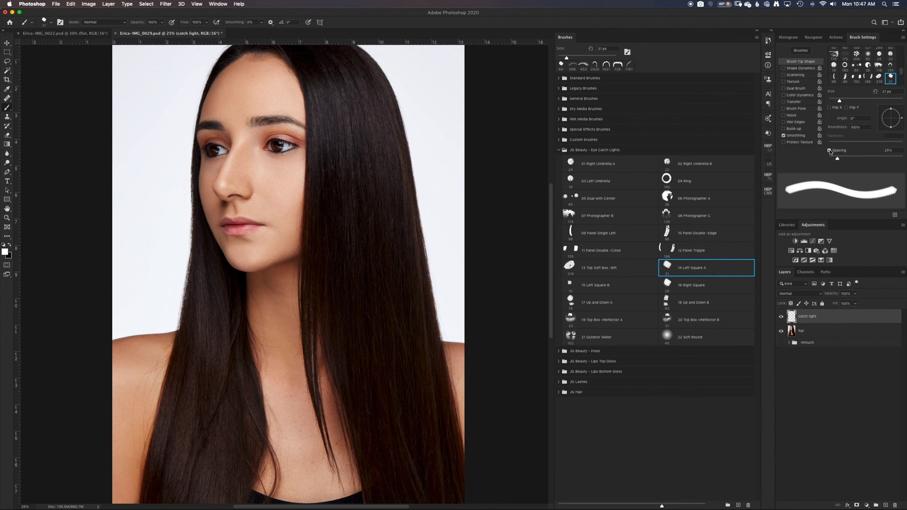
click(829, 151)
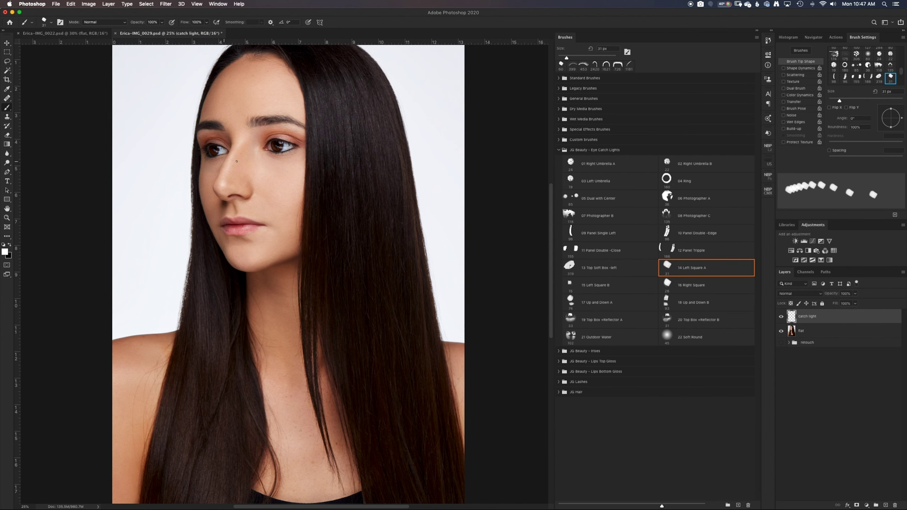
scroll(264, 157, up, 5)
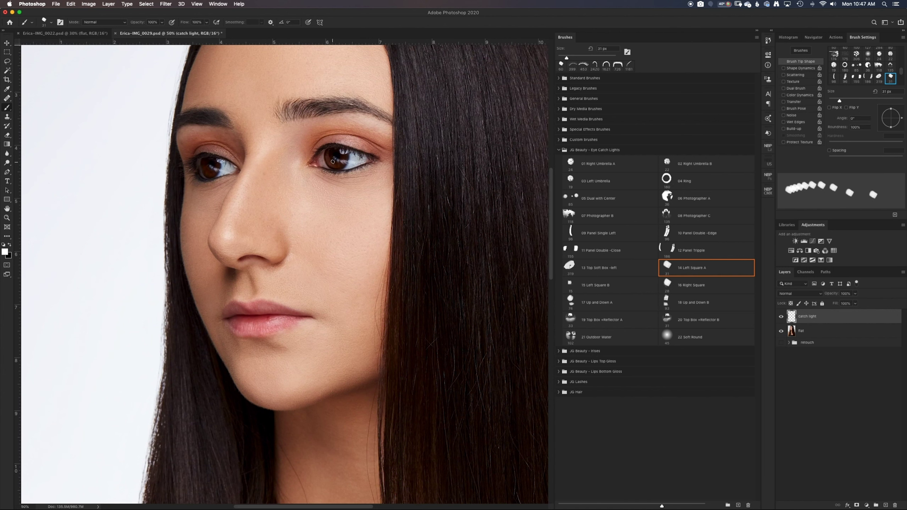
Stamp a 50 px square catch light angled -13° on the right iris.
key(bracketright)
key(bracketright)
key(bracketright)
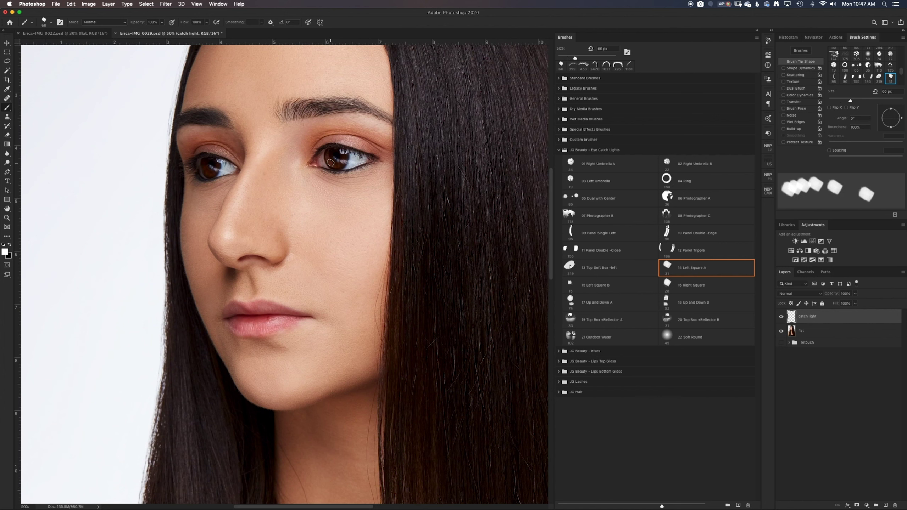
key(bracketleft)
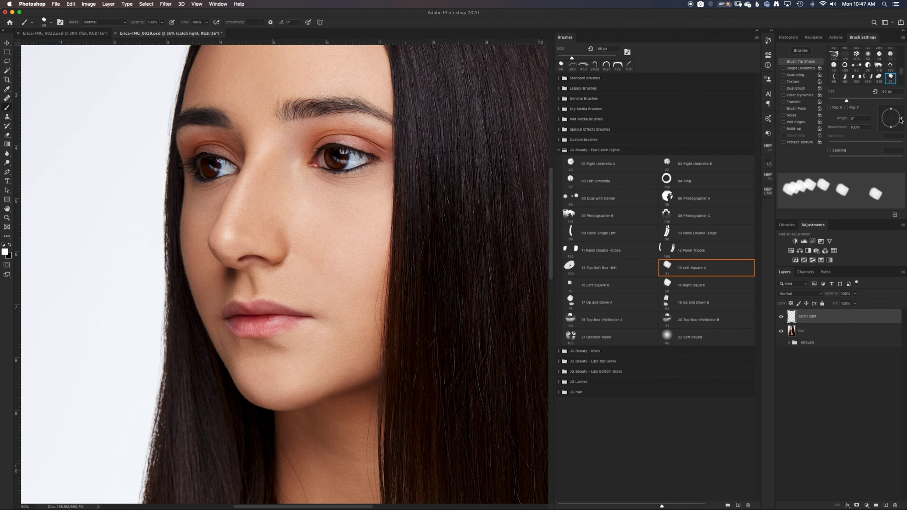
click(901, 120)
drag(901, 120, 901, 121)
click(329, 162)
key(bracketleft)
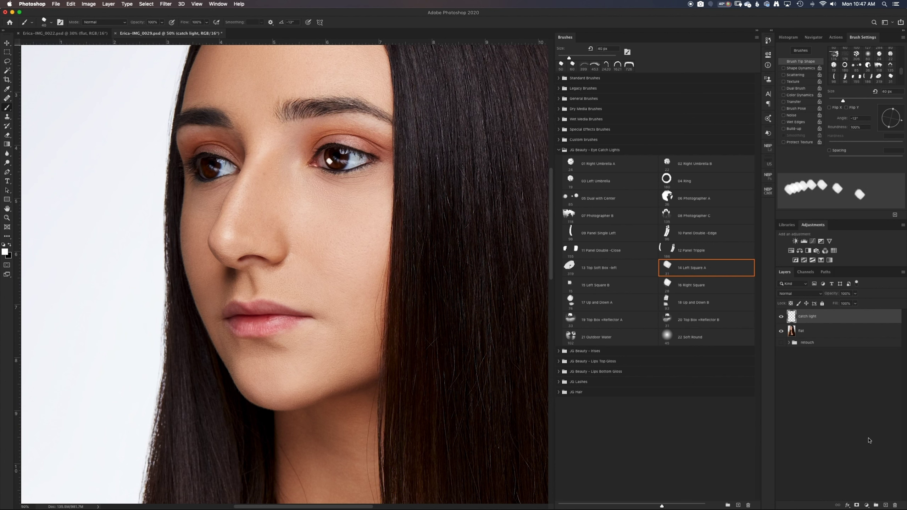
Add a second layer named 'catch light L' and rename the first 'catch light R'.
click(885, 506)
double_click(803, 317)
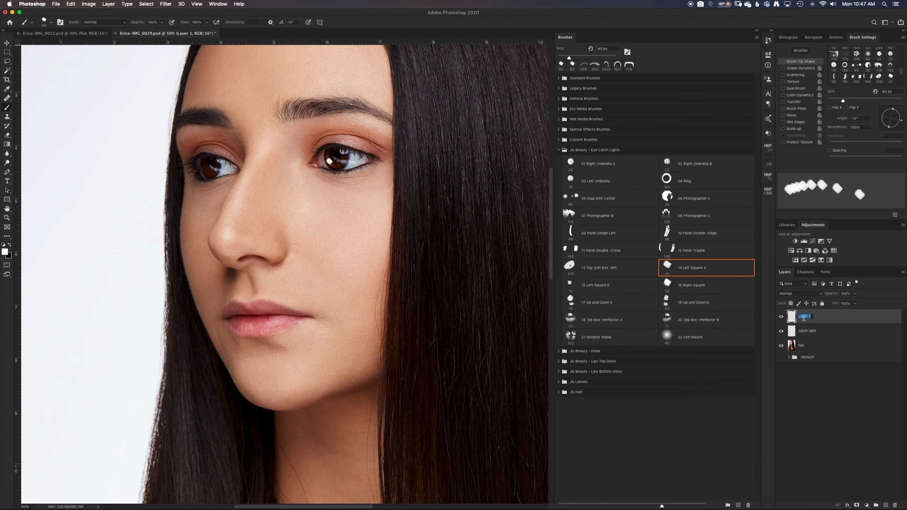
text(catch light)
text( L)
key(Return)
double_click(808, 331)
key(Right)
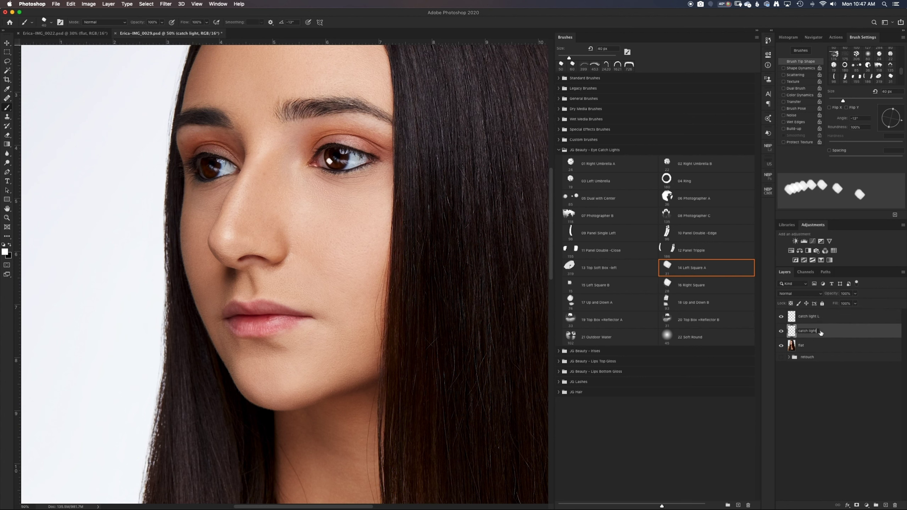
text(R)
key(Return)
Stamp a 40 px catch light on the left iris on the catch light L layer.
click(820, 318)
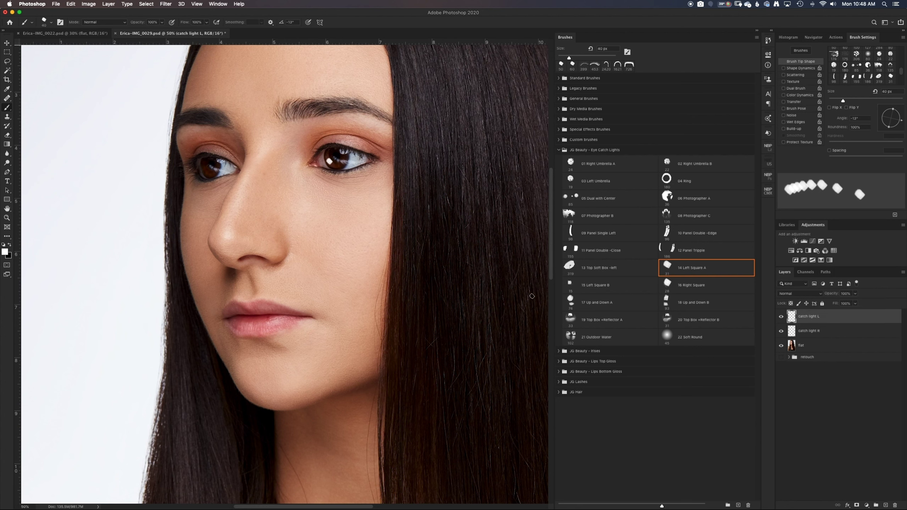
click(203, 171)
click(818, 293)
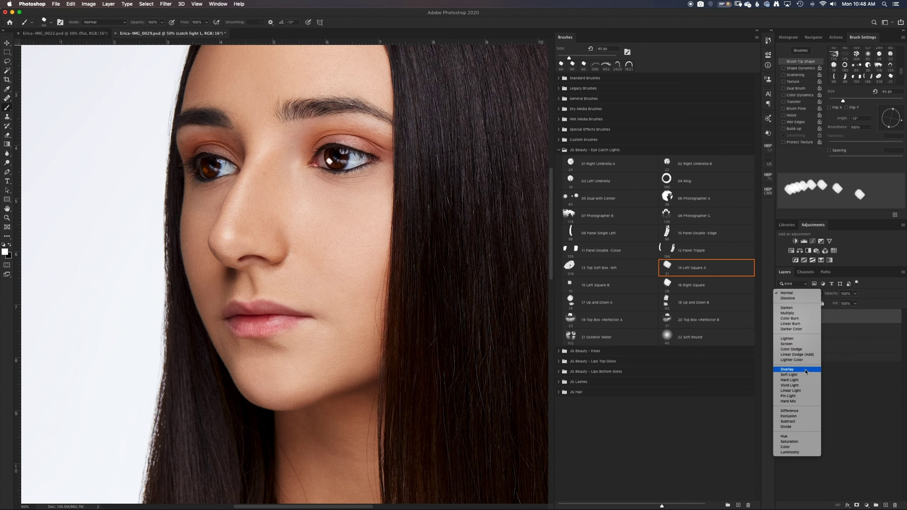
Keep Normal blending and lower catch light L and catch light R opacity to about 45%.
click(789, 293)
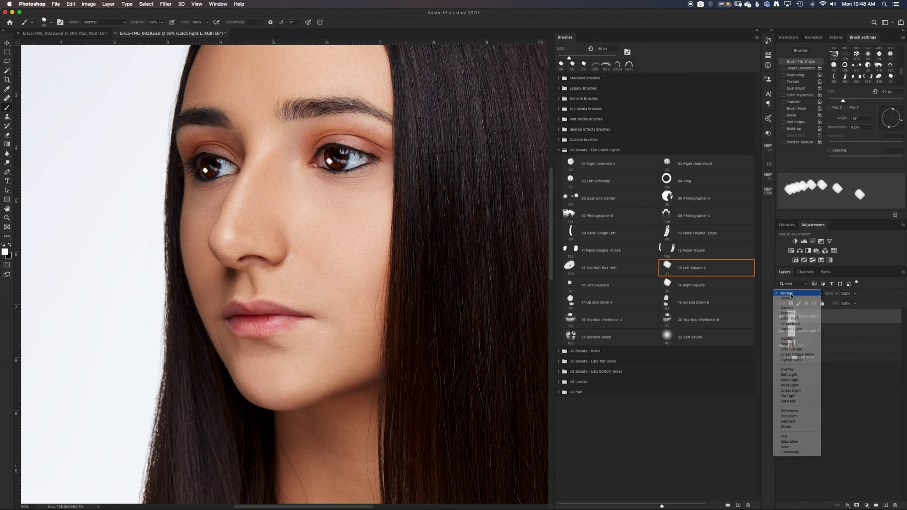
click(855, 293)
drag(856, 303, 840, 307)
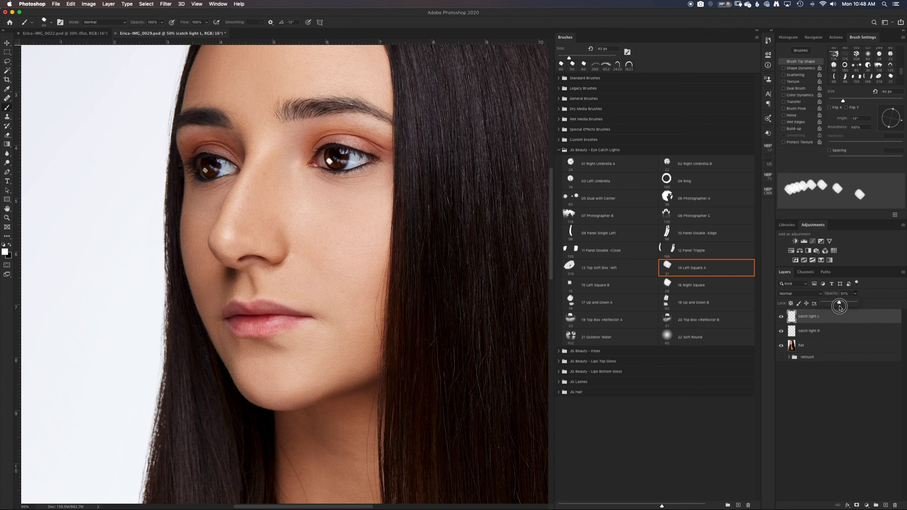
click(835, 332)
click(855, 293)
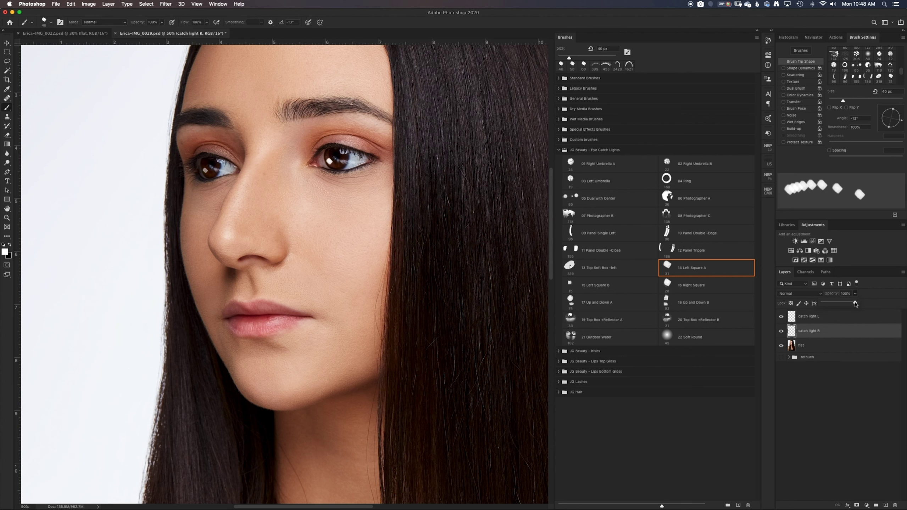
drag(855, 304, 837, 306)
Zoom out to the whole portrait and fine-tune the catch light L opacity.
key(super+minus)
key(super+minus)
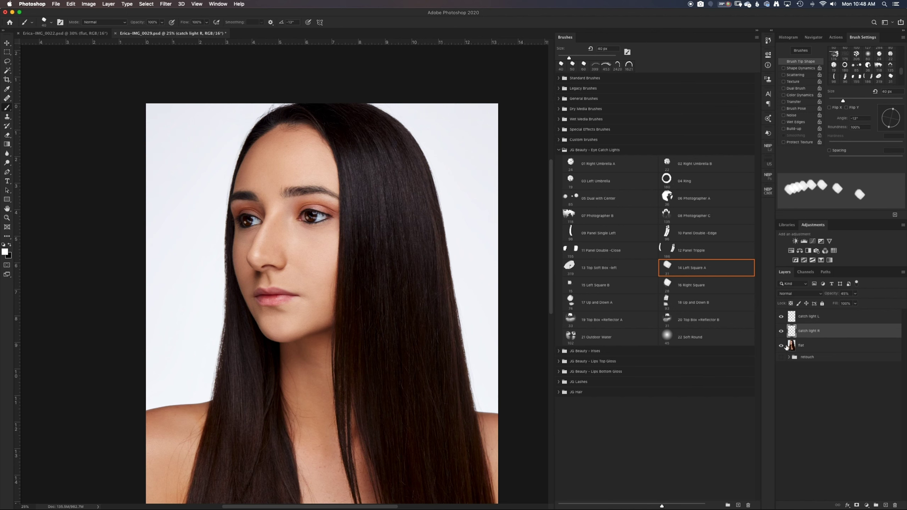
click(854, 295)
click(842, 317)
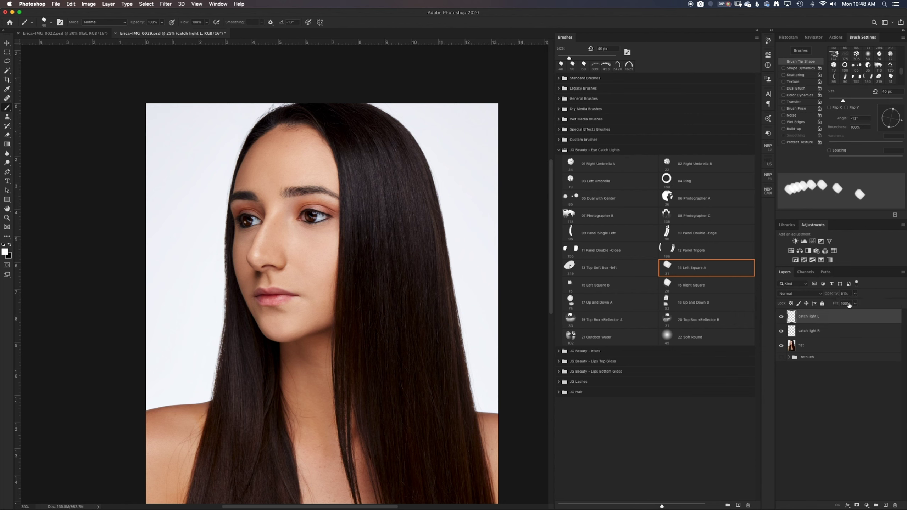
drag(844, 303, 842, 304)
click(847, 294)
click(836, 332)
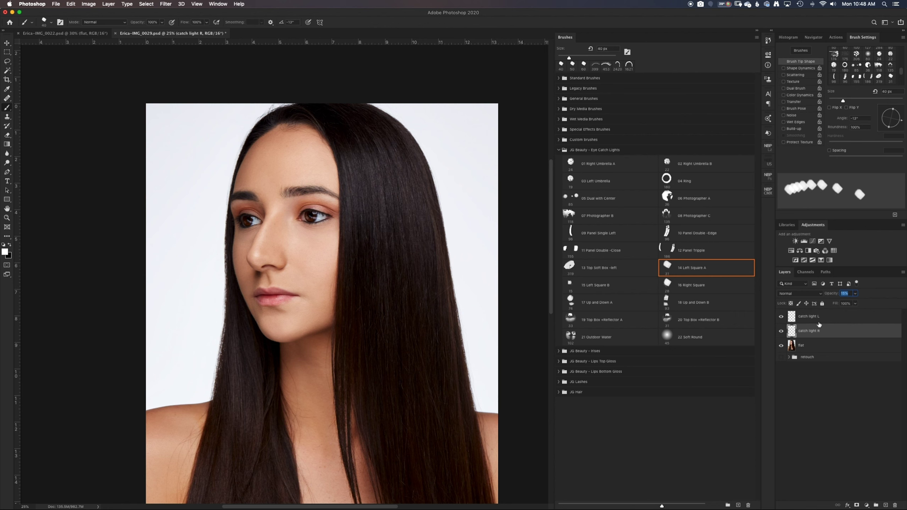
Group catch light L and R into a group named 'catch light'.
click(792, 329)
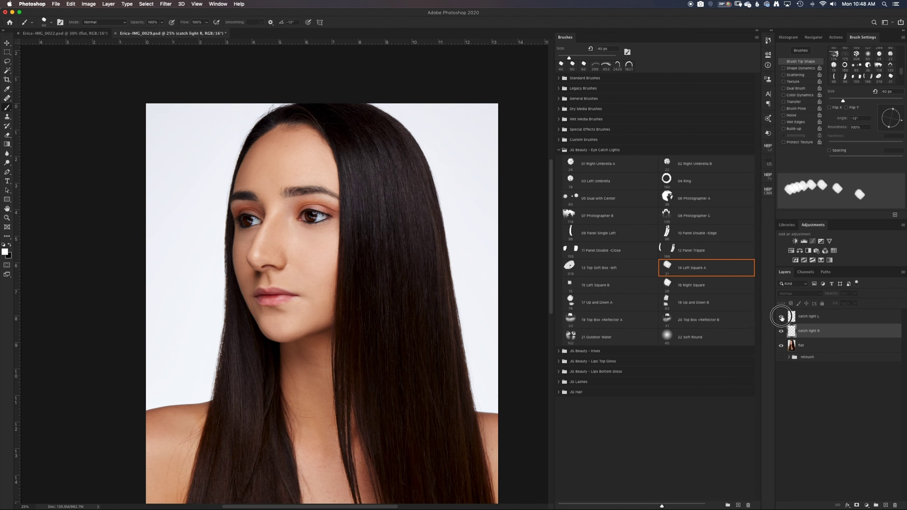
shift+click(813, 318)
key(ctrl+g)
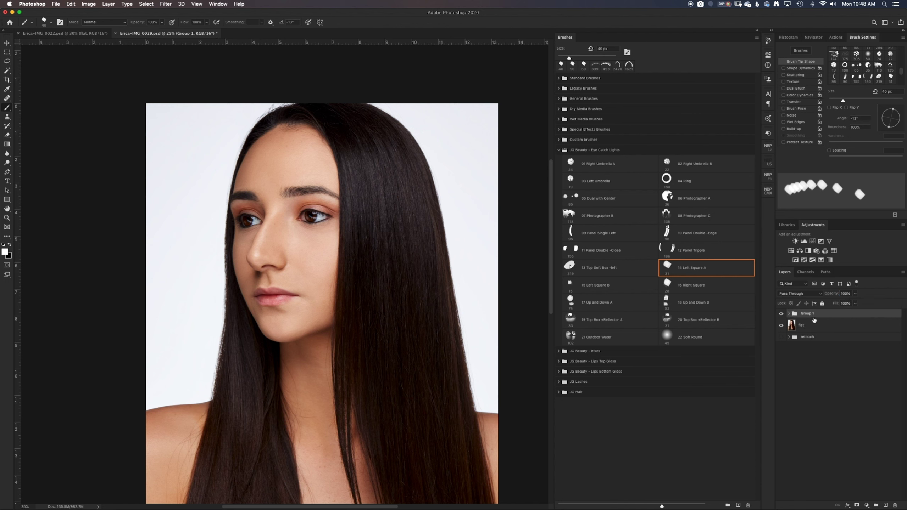
double_click(807, 314)
text(vstvch l)
text(igh)
text( lig)
key(Return)
Toggle the catch light group to compare, nudge its opacity down, and collapse Eye Catch Lights brushes.
click(781, 314)
click(781, 314)
click(849, 295)
key(Down)
key(Down)
click(558, 150)
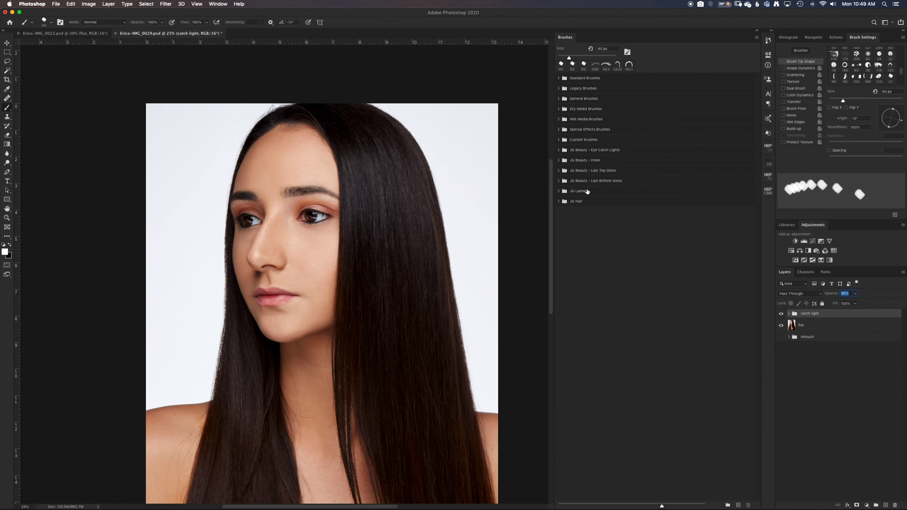
Add a new empty layer and open the JG Hair > JG Beauty - Hair Edges brushes.
click(887, 505)
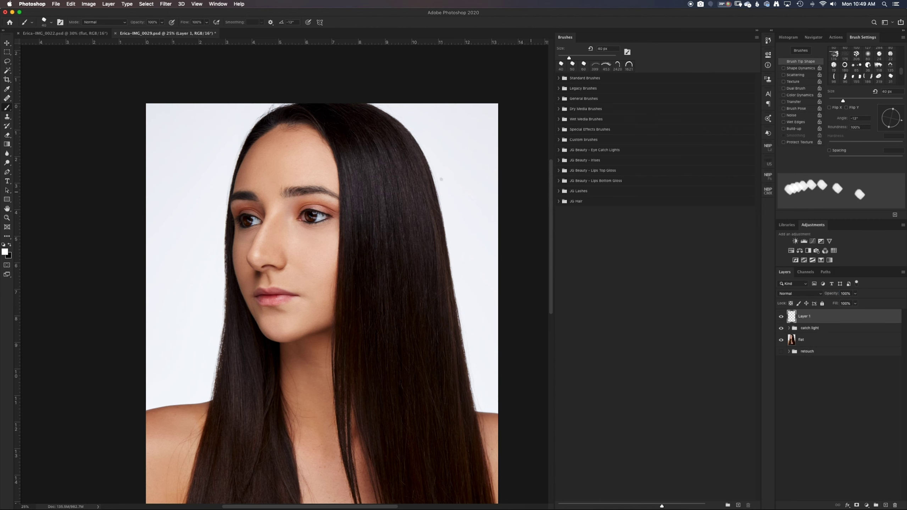
scroll(419, 172, left, 2)
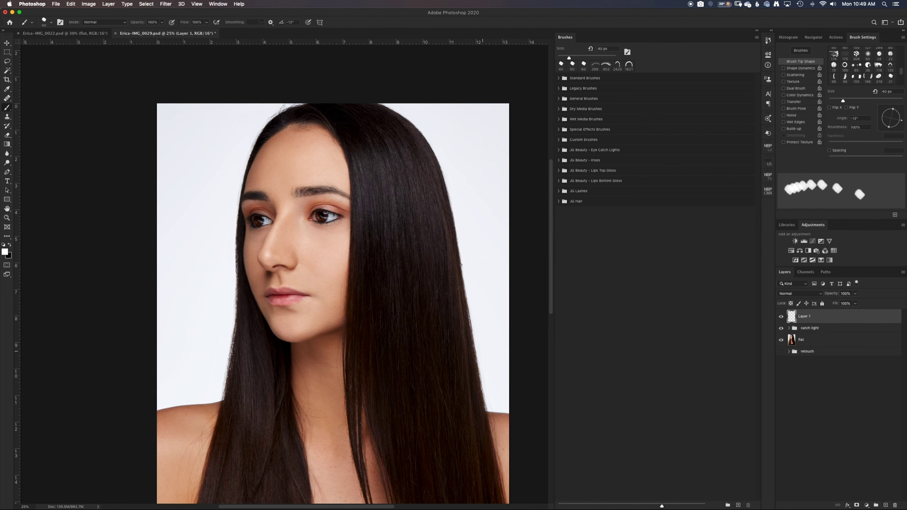
scroll(461, 264, down, 1)
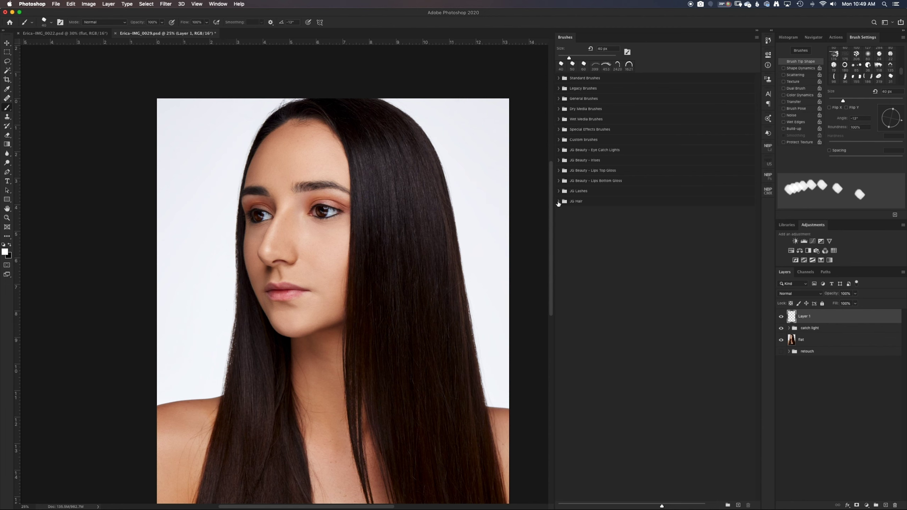
click(558, 202)
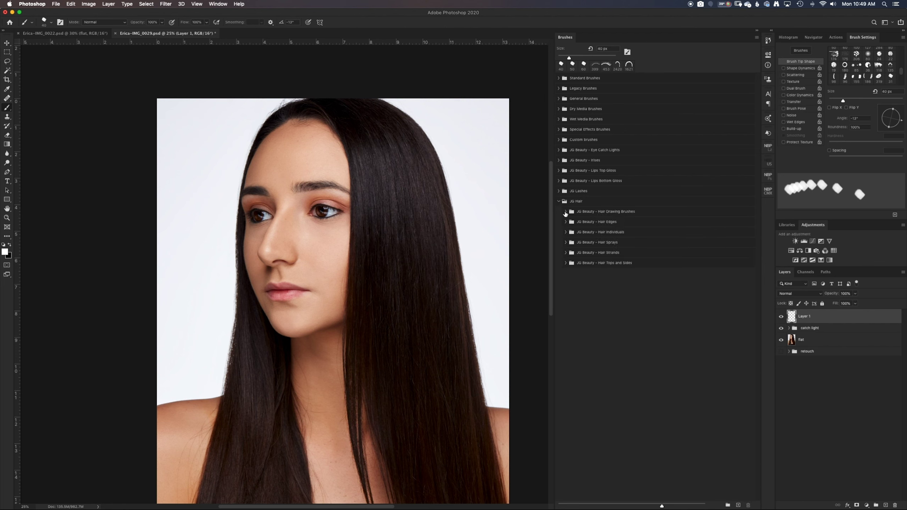
click(565, 212)
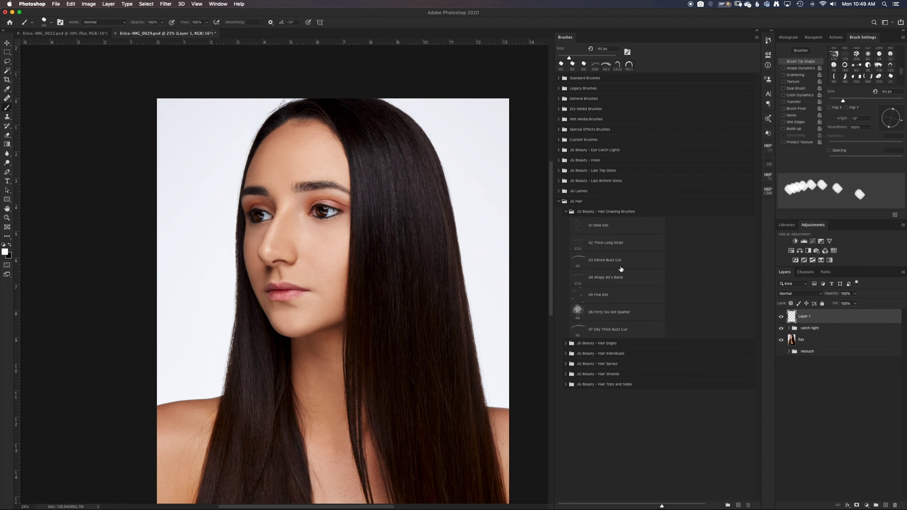
click(565, 212)
click(565, 222)
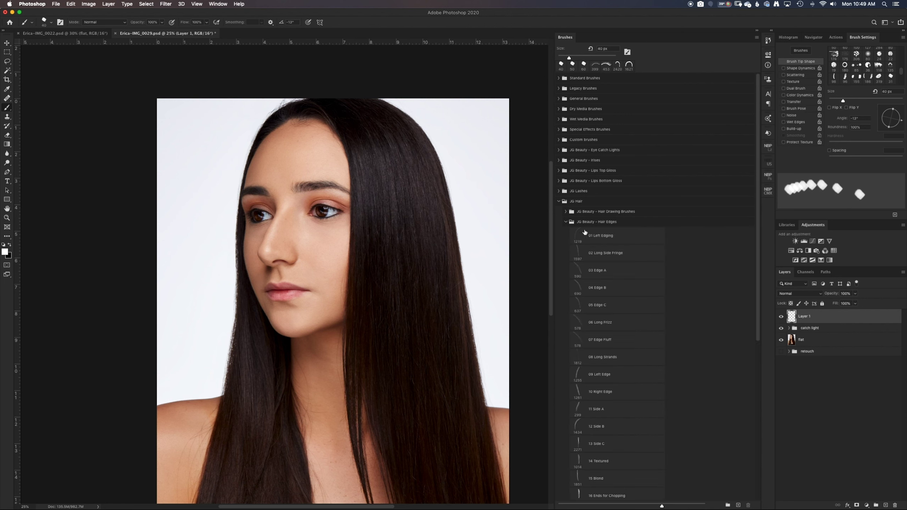
scroll(639, 292, down, 1)
scroll(639, 292, down, 2)
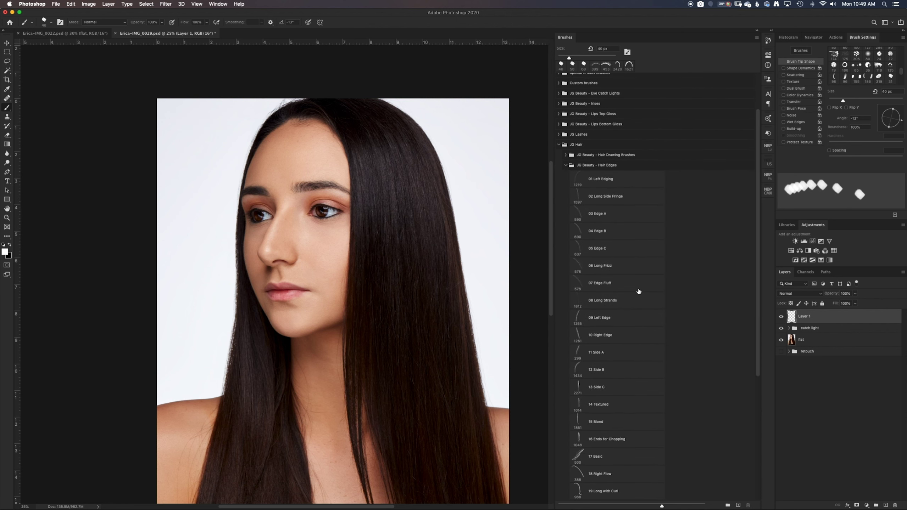
Try Edge C, Long Frizz, Edge Fluff and 08 Long Strands, test-stamp in black, then undo.
click(599, 249)
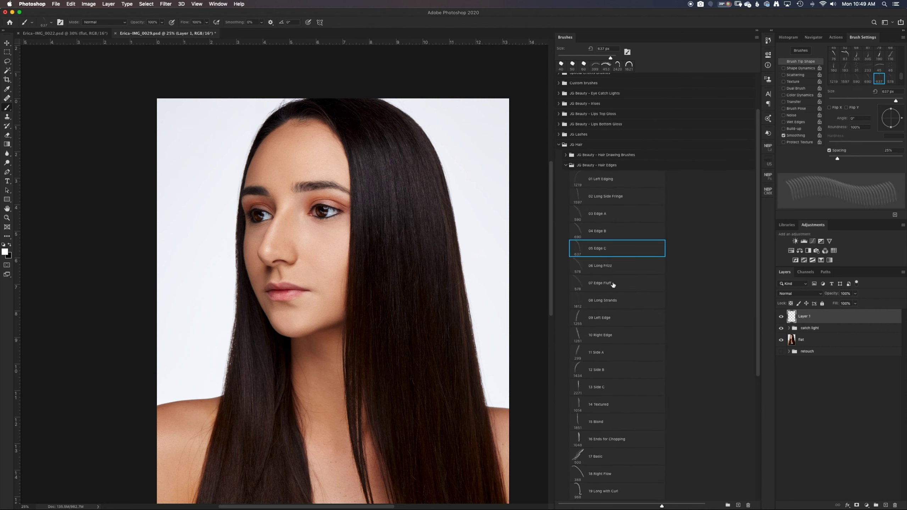
click(617, 270)
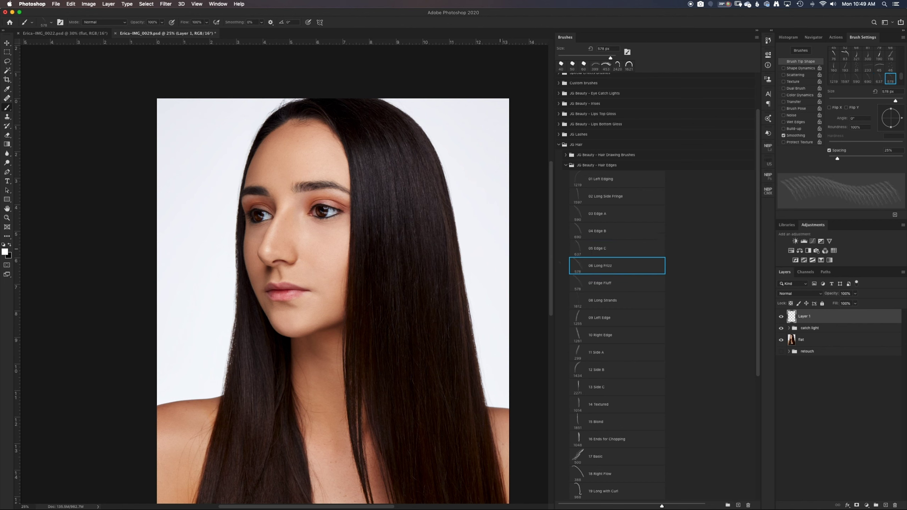
click(593, 282)
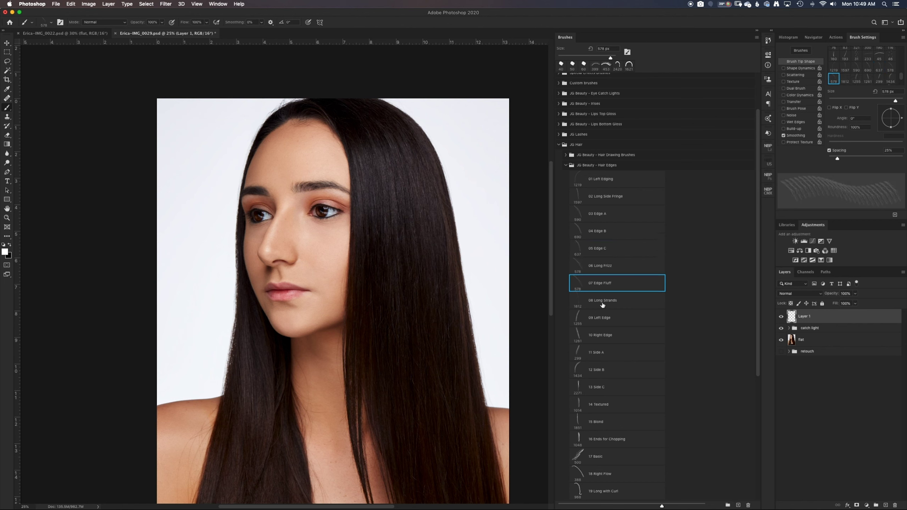
click(603, 303)
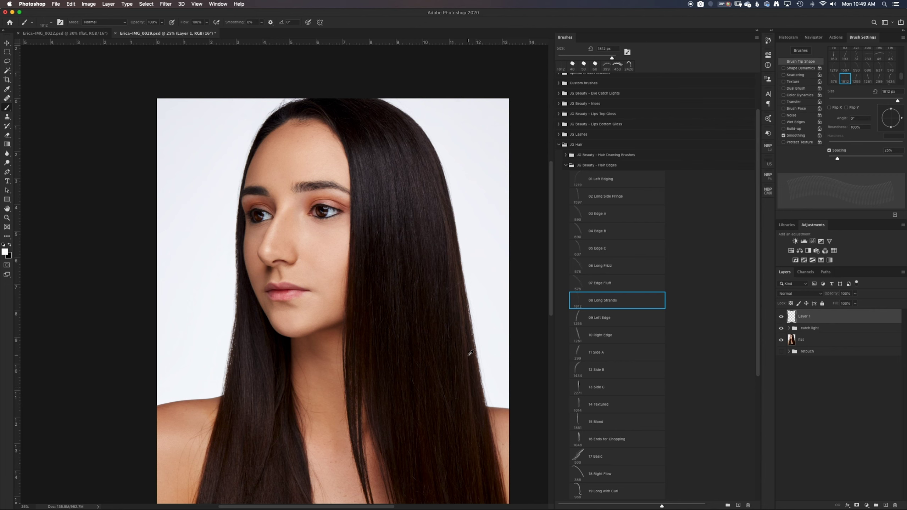
key(x)
click(478, 309)
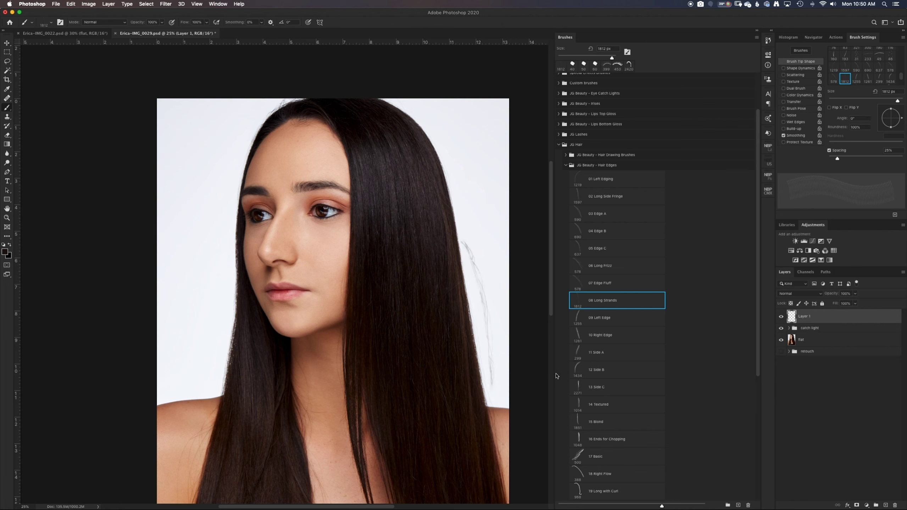
key(ctrl+z)
Cycle through the Edge, Side, Textured and Blond hair brushes, returning to 08 Long Strands.
click(601, 281)
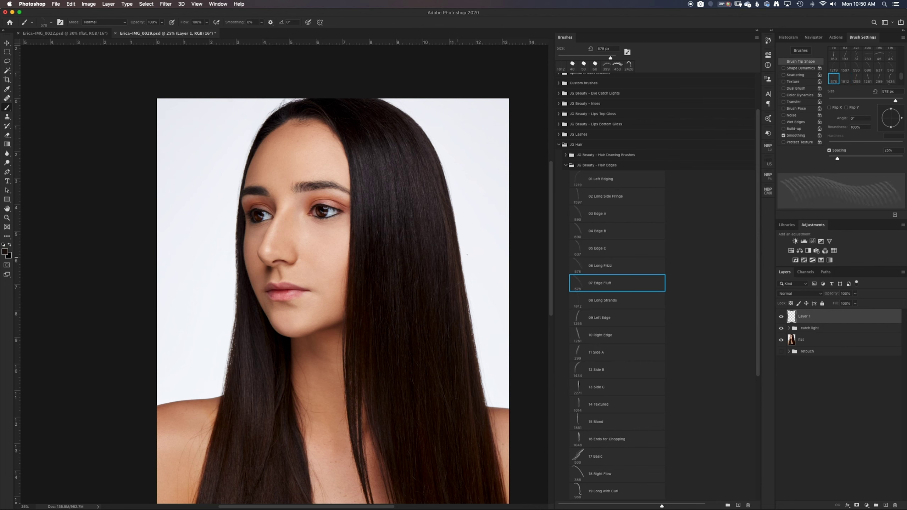
click(601, 266)
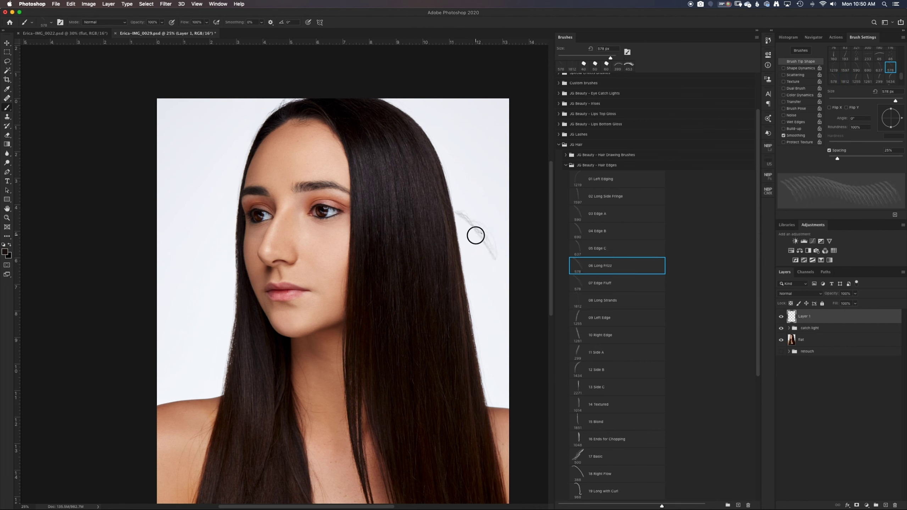
key(comma)
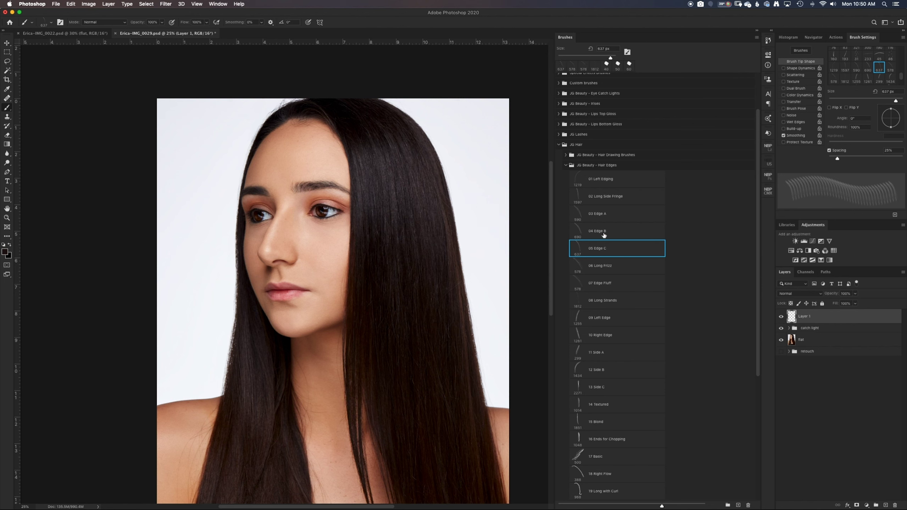
click(603, 233)
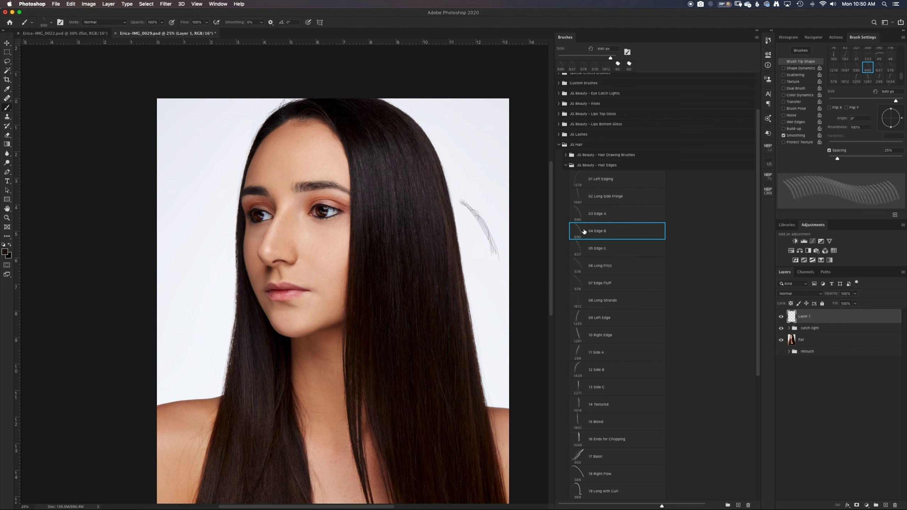
key(comma)
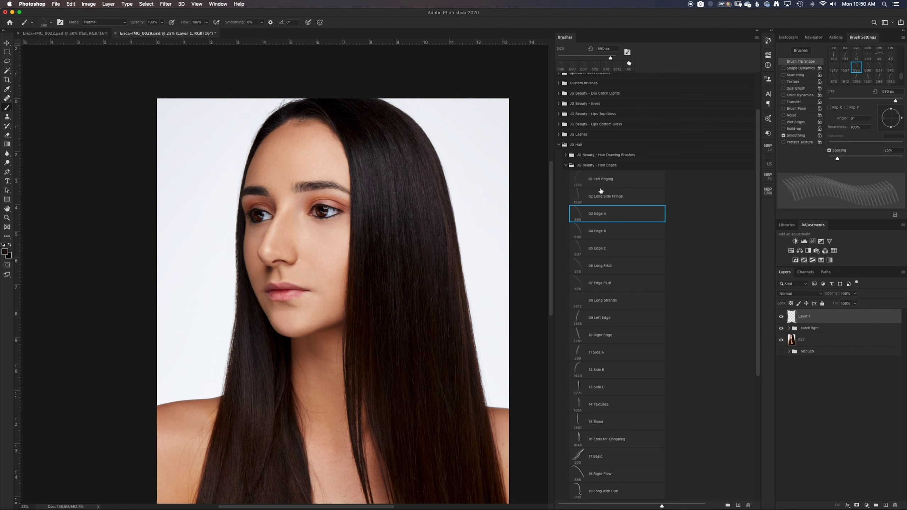
click(596, 390)
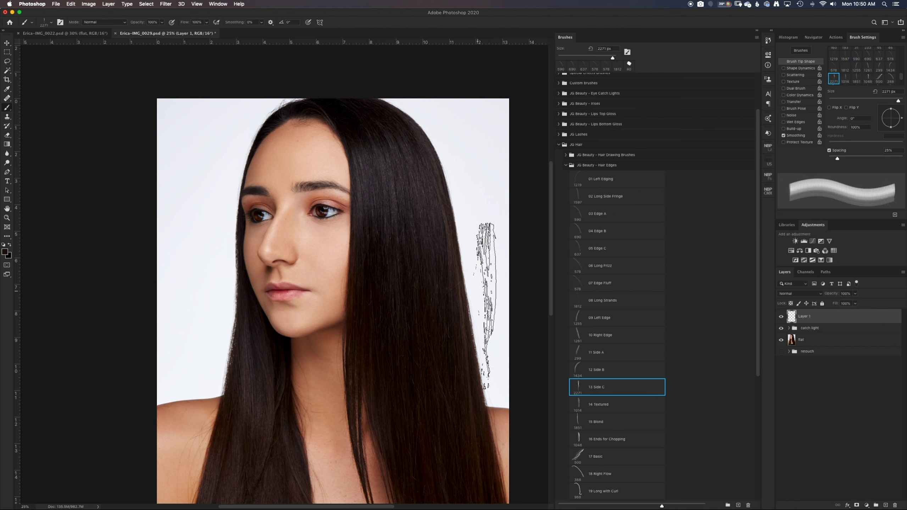
click(605, 406)
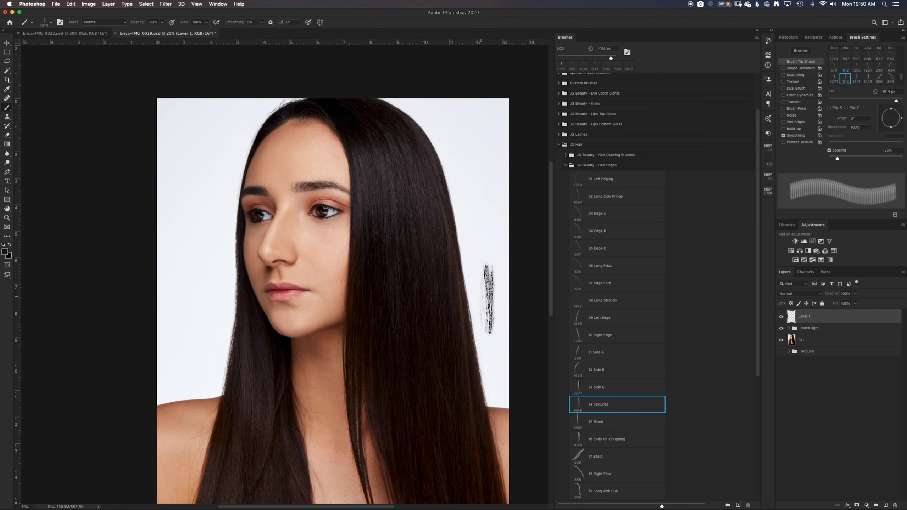
click(601, 422)
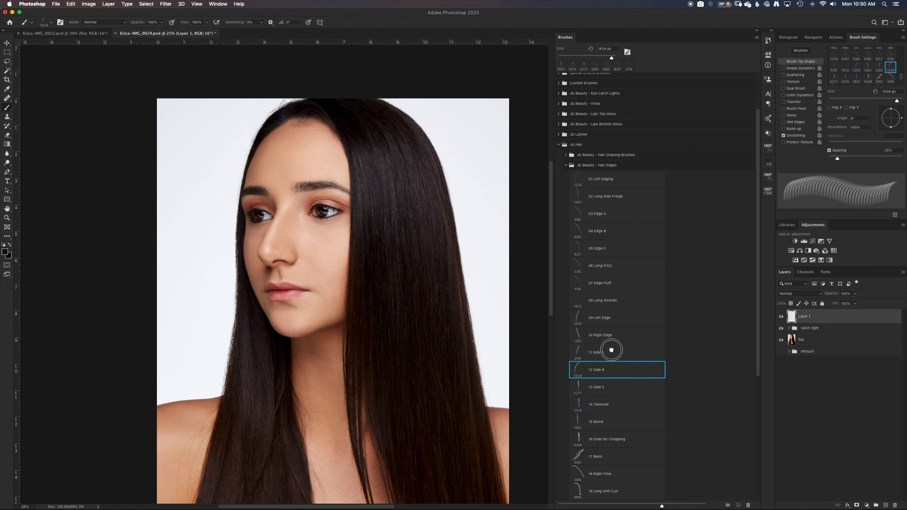
click(610, 351)
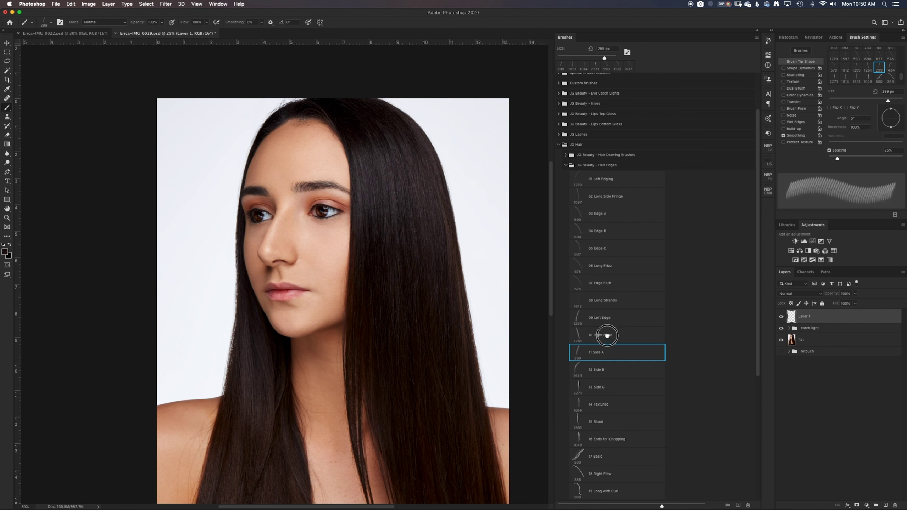
click(607, 336)
click(613, 319)
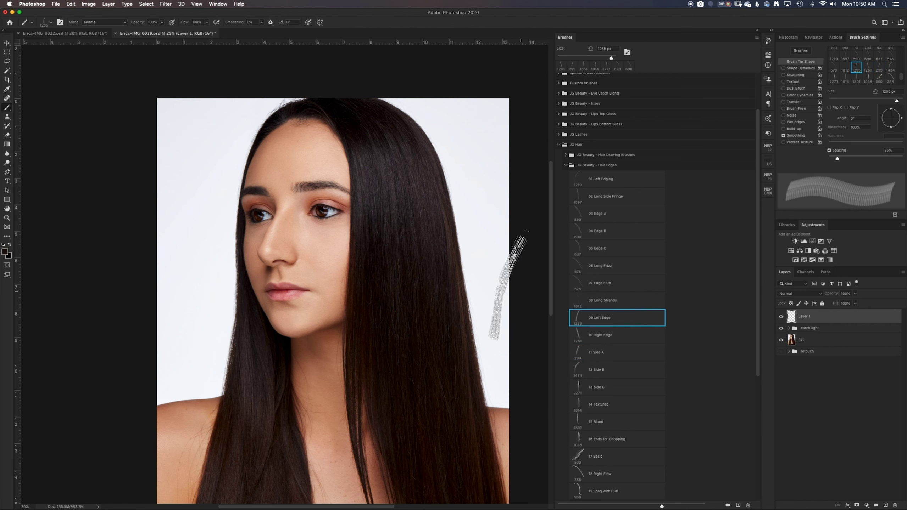
click(617, 302)
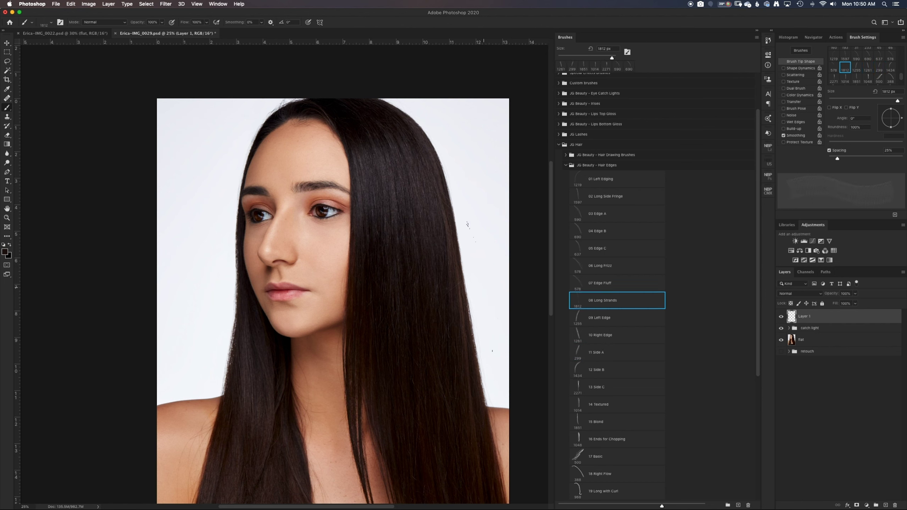
Paint 08 Long Strands strands along the right hair edge, redoing the first attempt.
click(475, 333)
key(super+z)
click(459, 273)
click(610, 284)
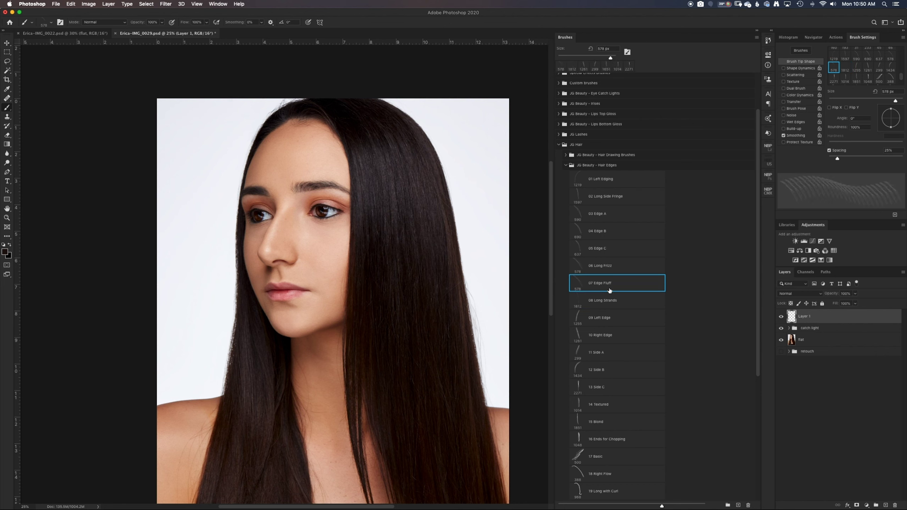
Try the Edge C, Edge B and Edge A brushes, settling on 02 Long Side Fringe.
scroll(618, 378, down, 3)
scroll(617, 378, down, 3)
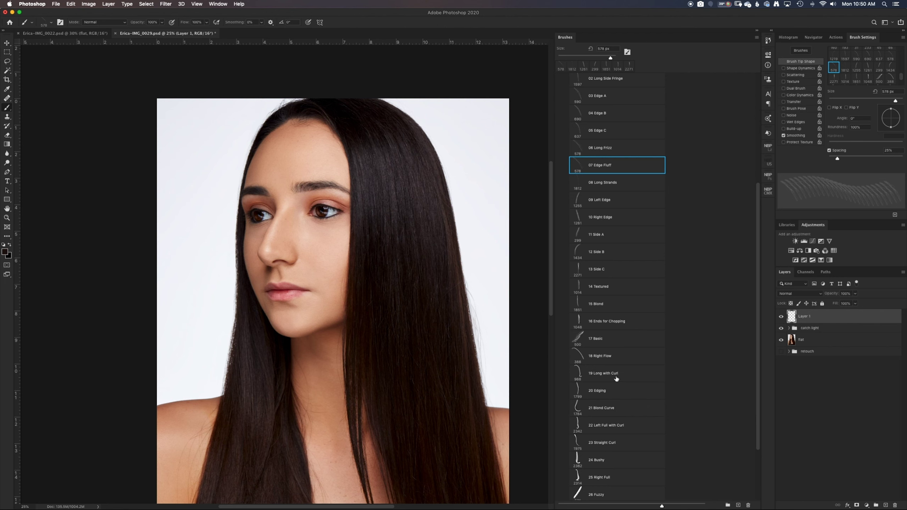
scroll(616, 379, down, 4)
scroll(616, 379, up, 5)
scroll(615, 379, up, 3)
scroll(616, 379, up, 1)
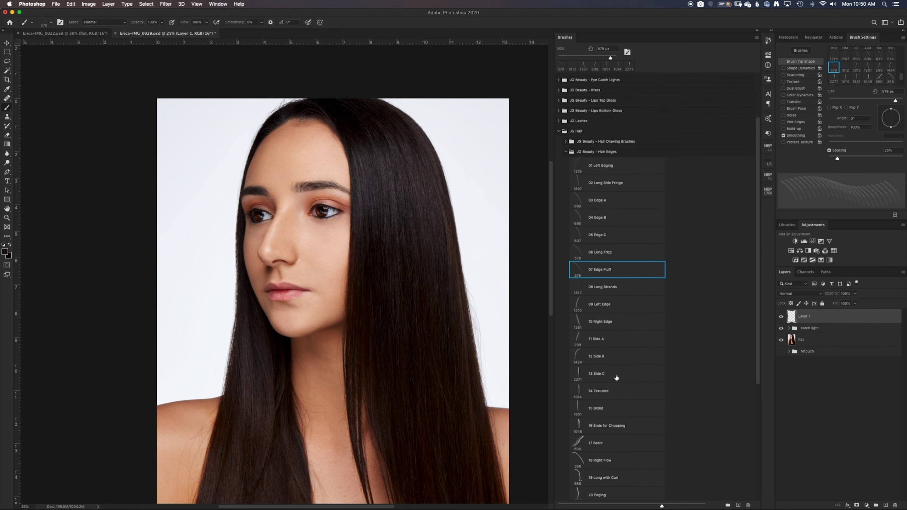
click(594, 236)
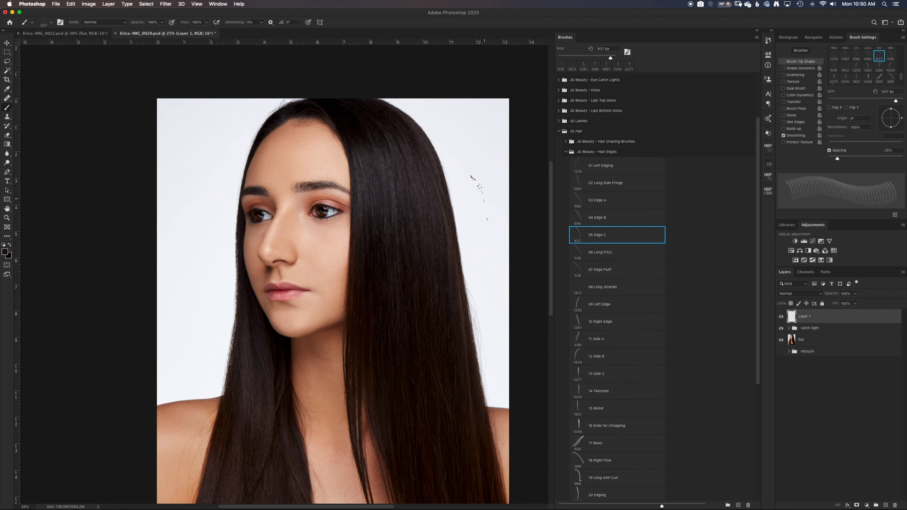
click(582, 219)
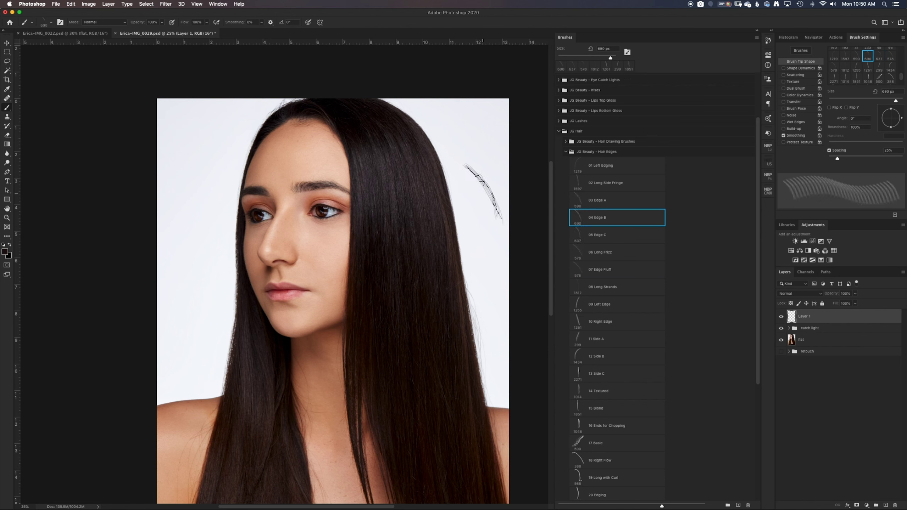
click(599, 201)
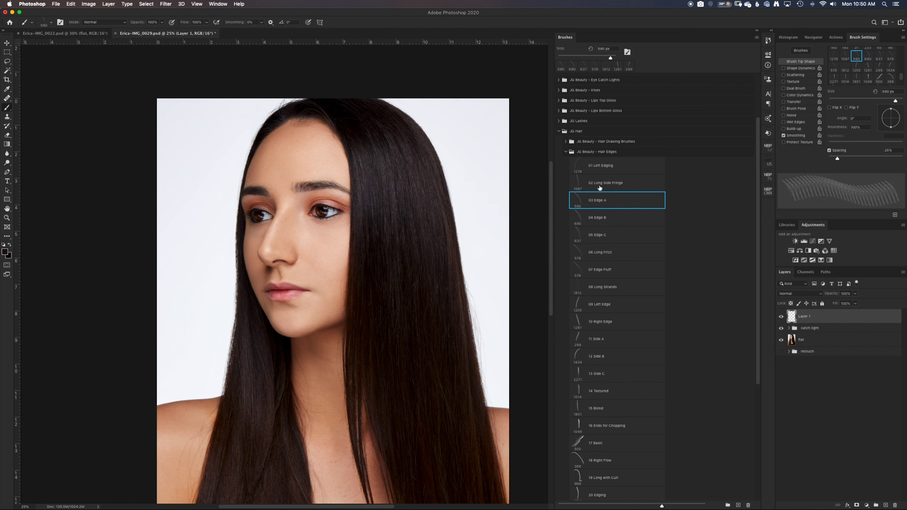
click(599, 186)
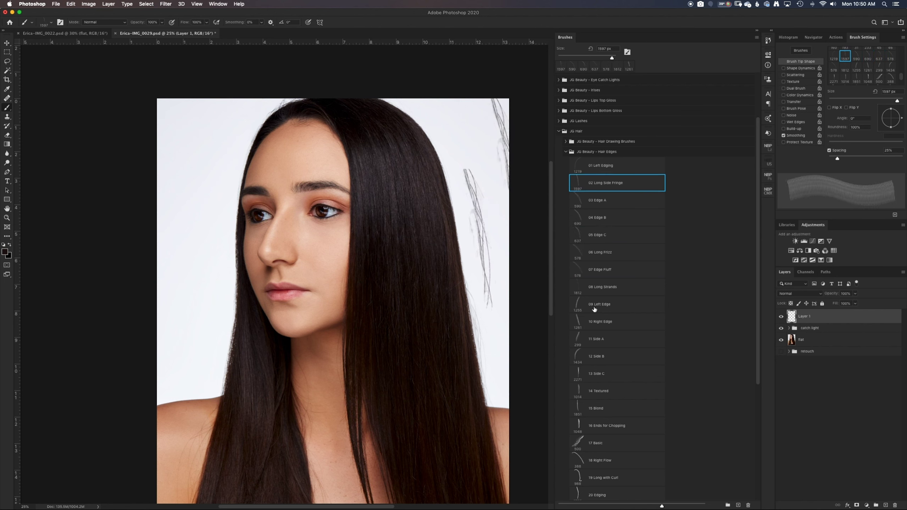
Stamp a 02 Long Side Fringe strand along the hair's lower right edge, entering free transform.
click(470, 338)
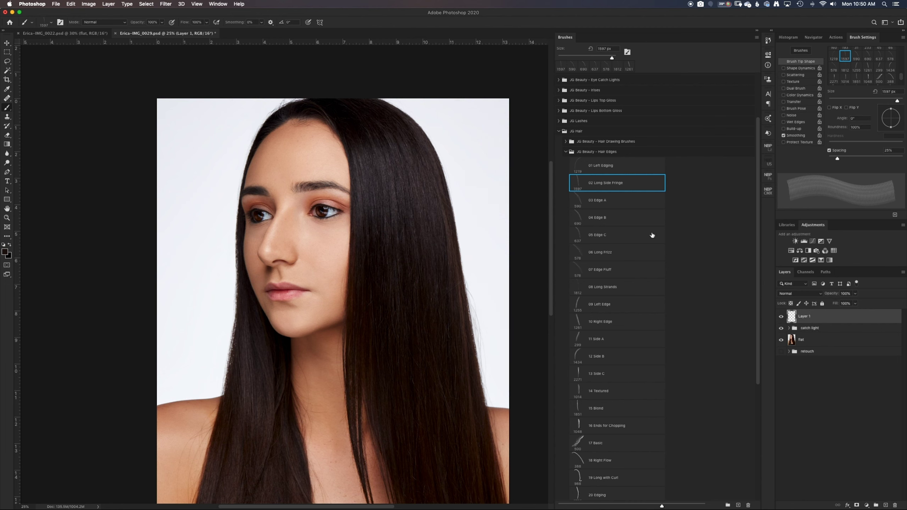
key(ctrl+a)
click(615, 247)
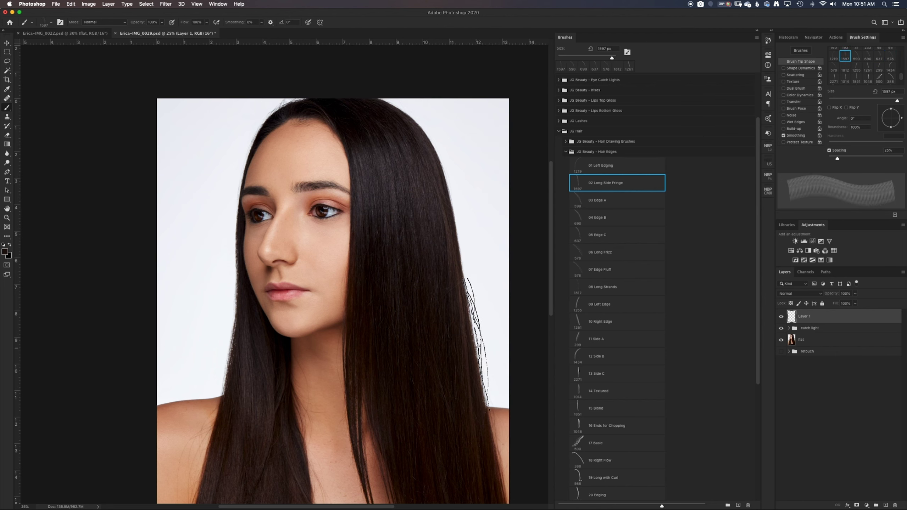
click(476, 344)
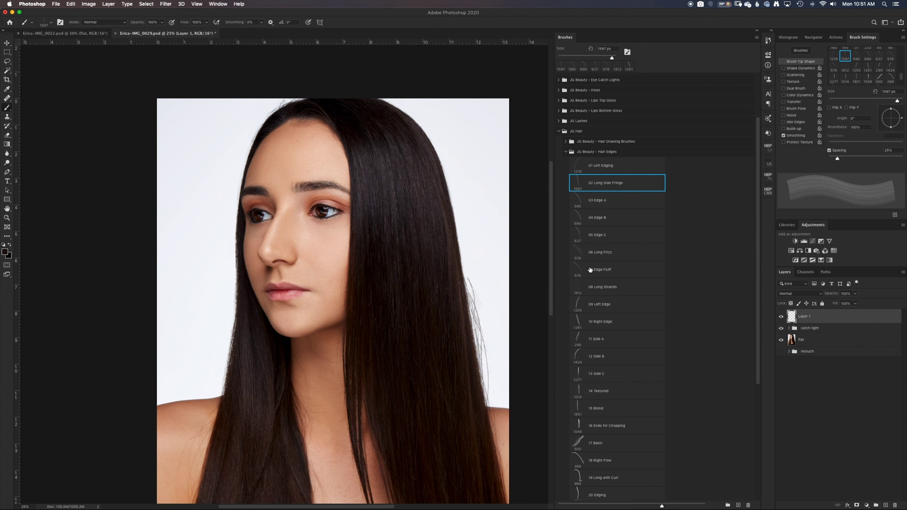
key(ctrl+t)
Warp the fringe strand's corners and edges to curve along the hair, then commit and return to the brush.
right_click(485, 299)
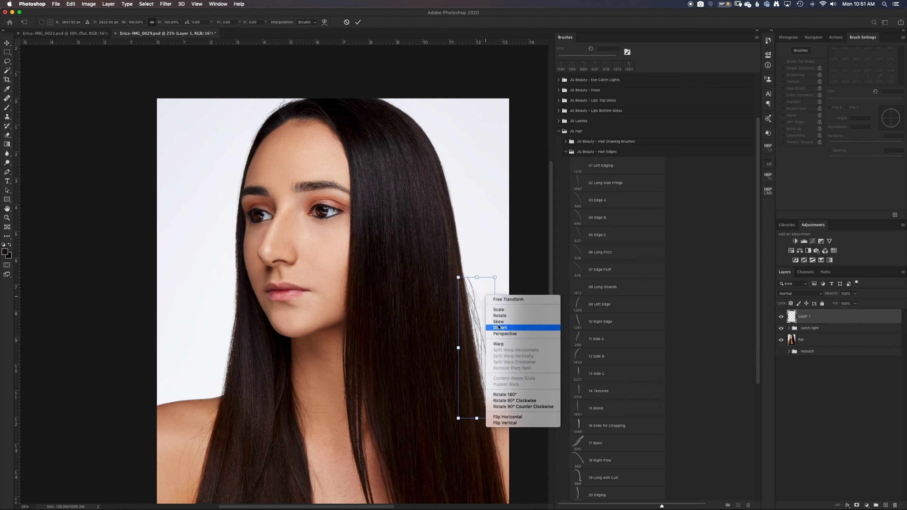
click(511, 344)
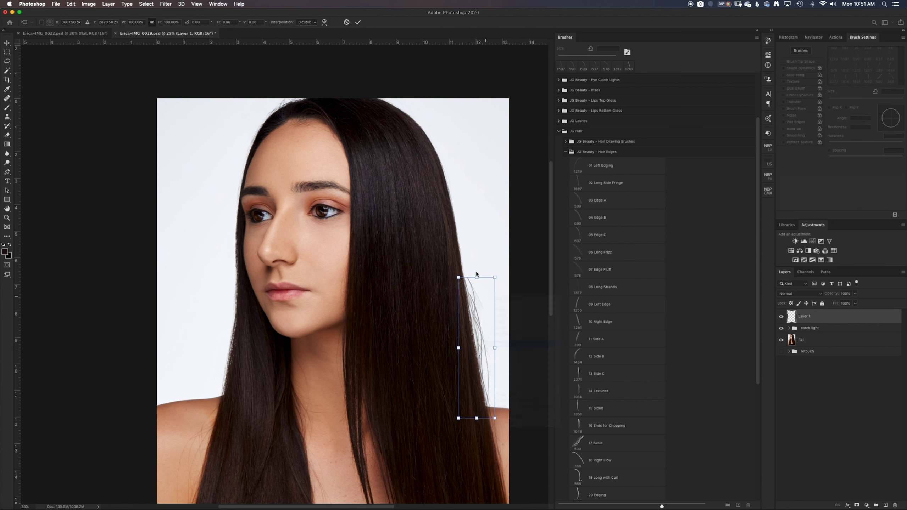
drag(495, 278, 483, 276)
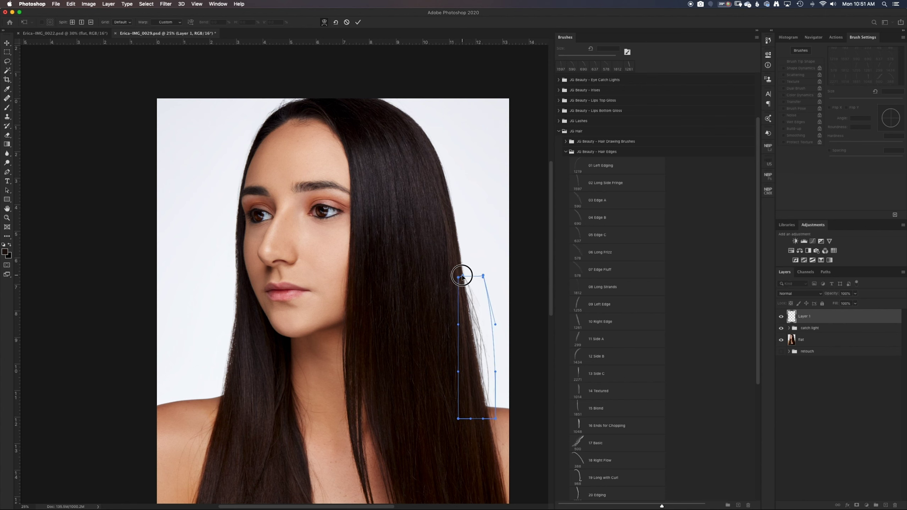
mouse_move(458, 277)
mouse_down()
mouse_move(477, 274)
mouse_move(459, 273)
mouse_up()
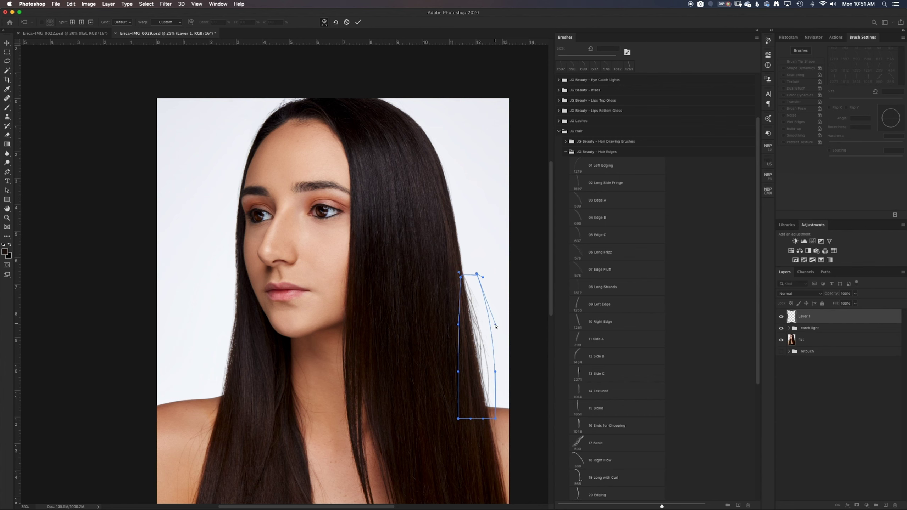
drag(495, 326, 491, 330)
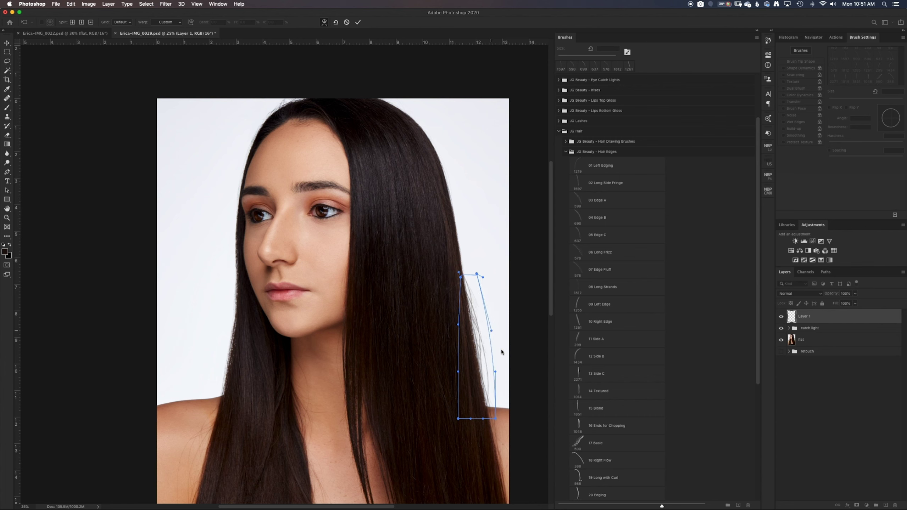
drag(495, 372, 490, 375)
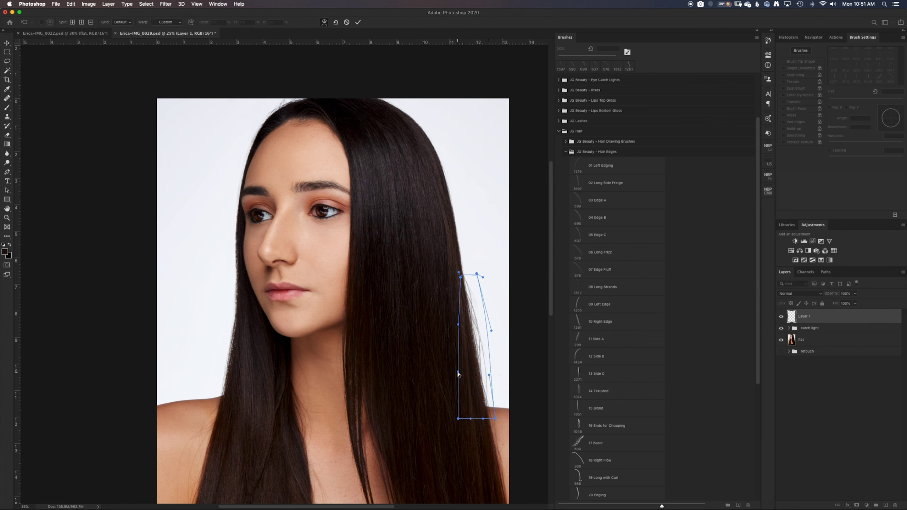
drag(458, 374, 473, 379)
key(Return)
key(b)
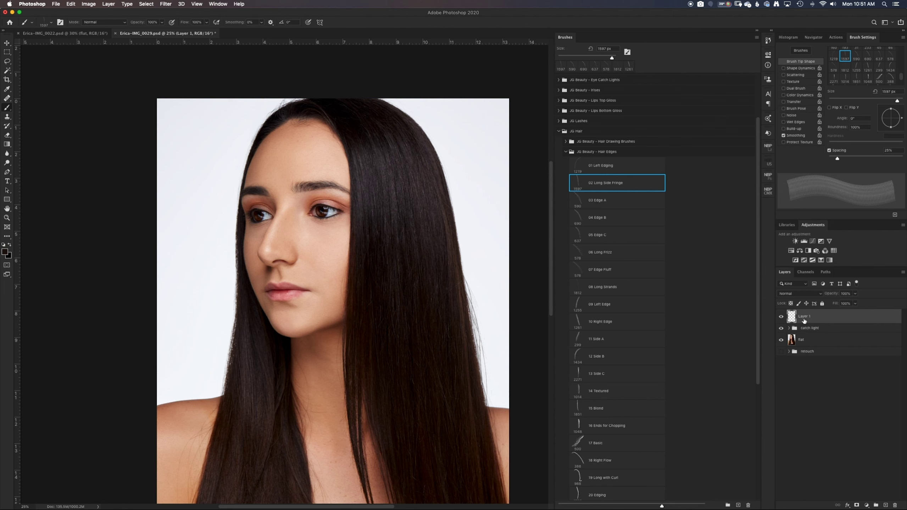
Rename Layer 1 to 'Hair'.
double_click(804, 316)
text(Hair)
key(Return)
Test 01 Left Edging, 09 Left Edge and 11 Side A, undoing stamps, then load 14 Textured.
click(597, 167)
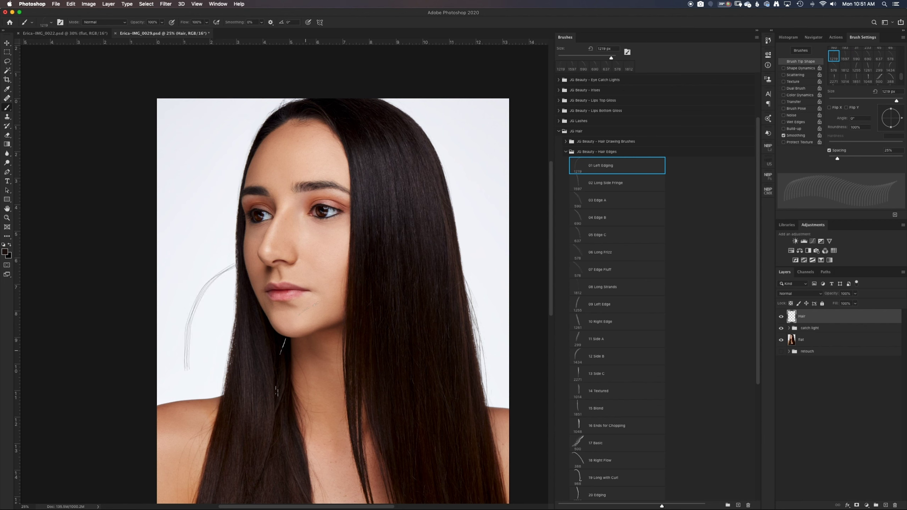
key(ctrl+z)
click(607, 303)
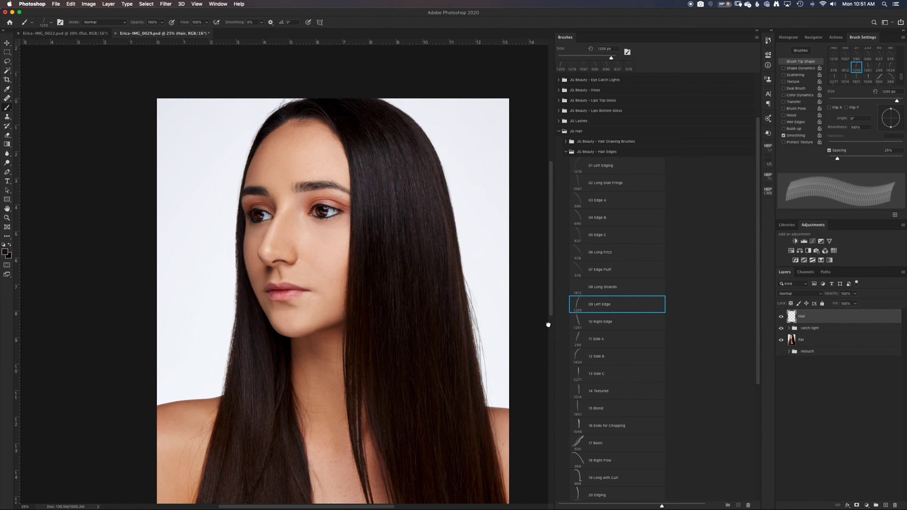
click(599, 340)
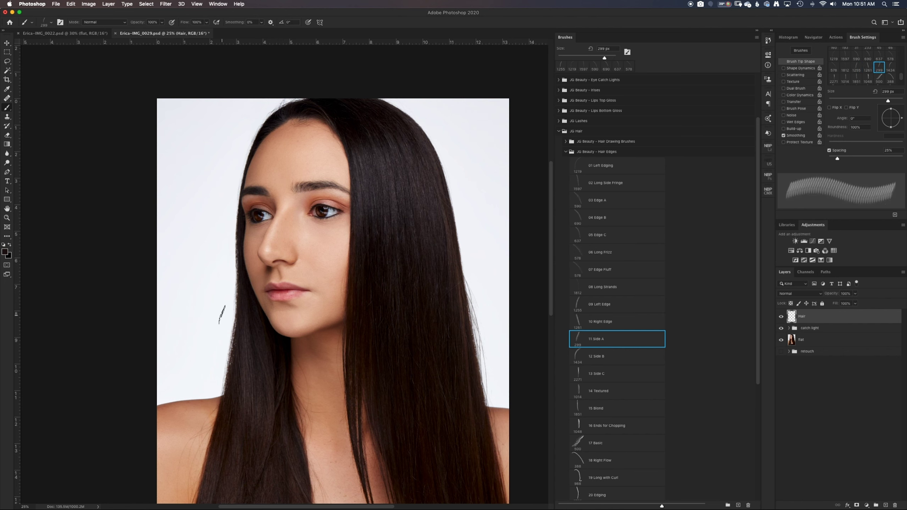
click(226, 318)
key(ctrl+z)
click(601, 391)
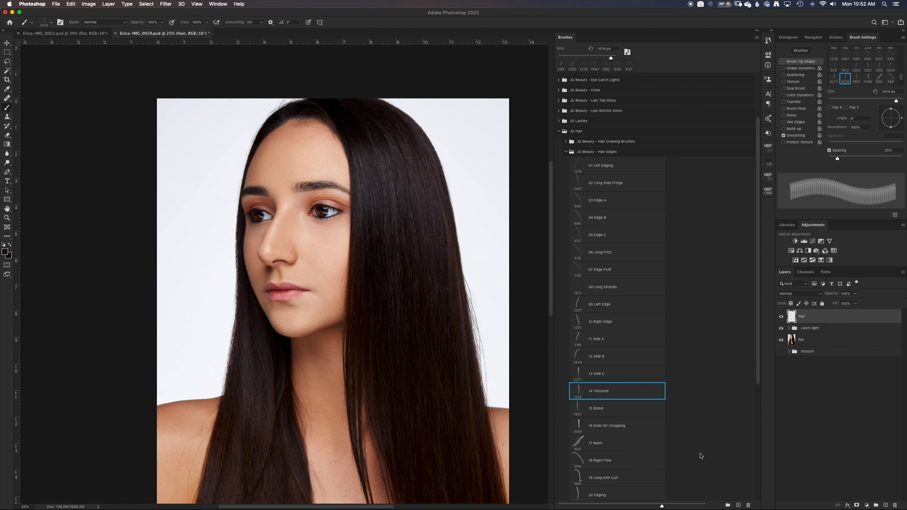
Load the Hair Individuals brush 10 Several for Strokes with Spacing turned off.
click(612, 427)
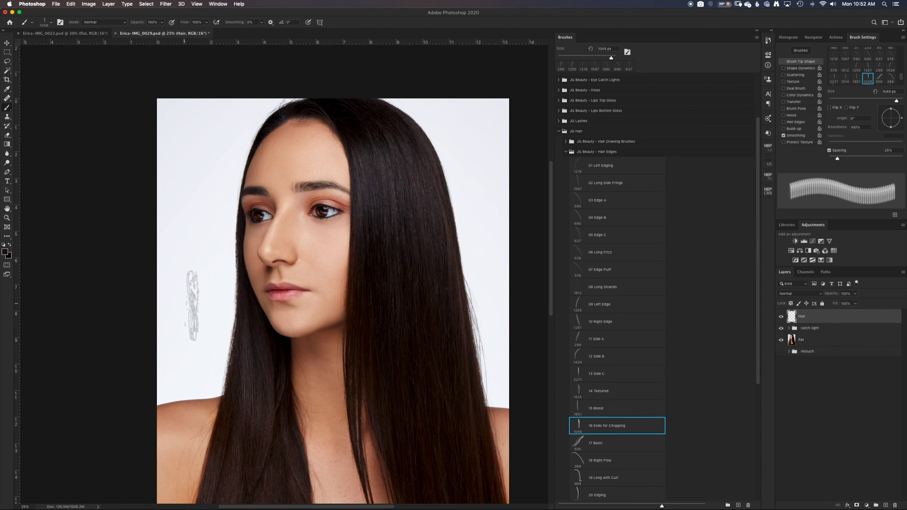
scroll(608, 448, down, 5)
scroll(609, 448, down, 2)
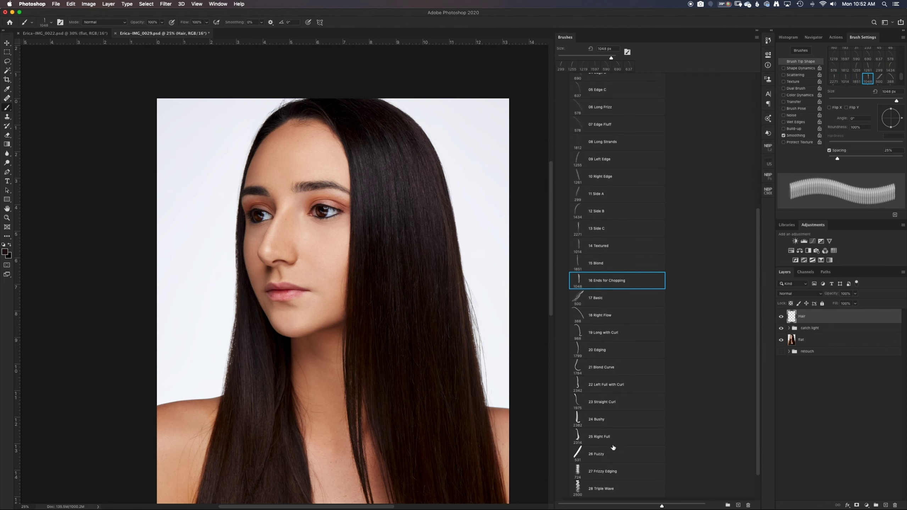
scroll(611, 448, down, 2)
scroll(613, 448, up, 4)
scroll(607, 358, up, 5)
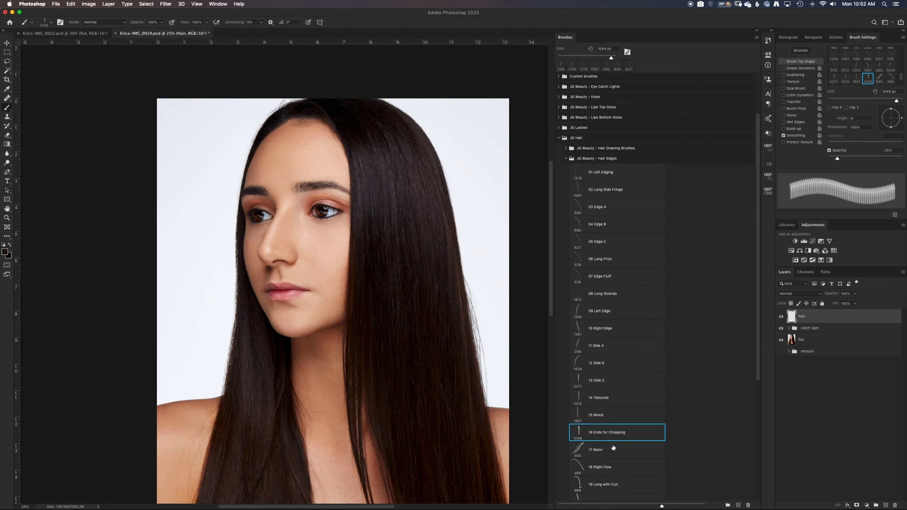
scroll(590, 250, up, 1)
click(565, 172)
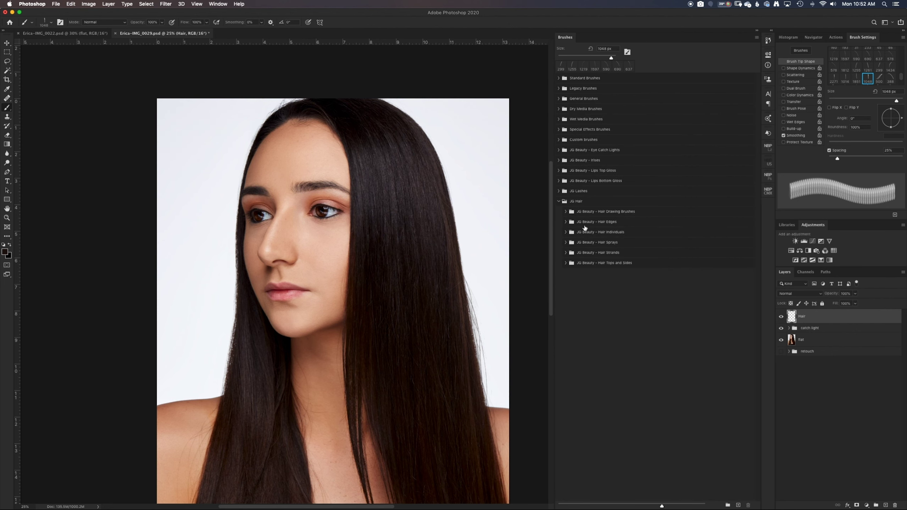
click(566, 232)
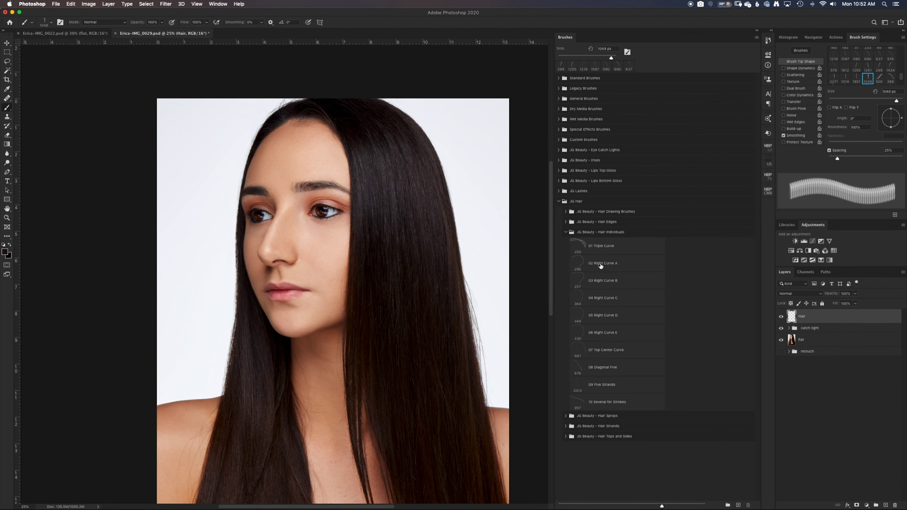
click(603, 369)
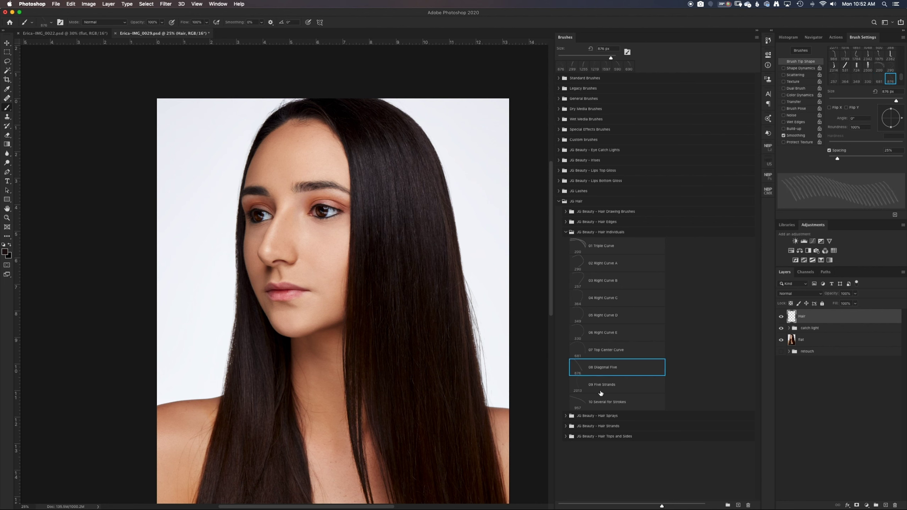
click(603, 402)
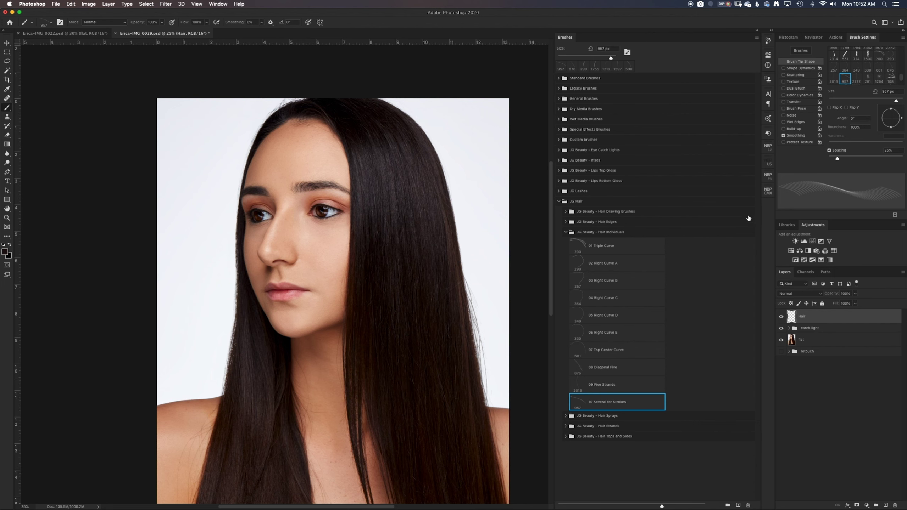
click(829, 151)
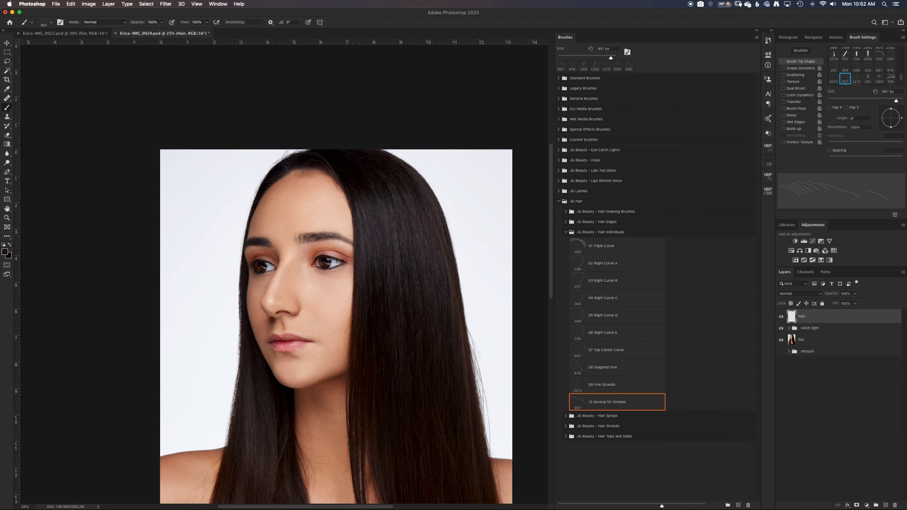
Flip the Several for Strokes tip horizontally (Flip X) and set its angle to 75°.
drag(902, 120, 889, 108)
drag(889, 110, 899, 106)
click(830, 108)
drag(896, 110, 887, 108)
drag(887, 110, 897, 121)
Stamp a thin stray hair strand and add a layer mask to the Hair layer.
click(223, 423)
click(856, 505)
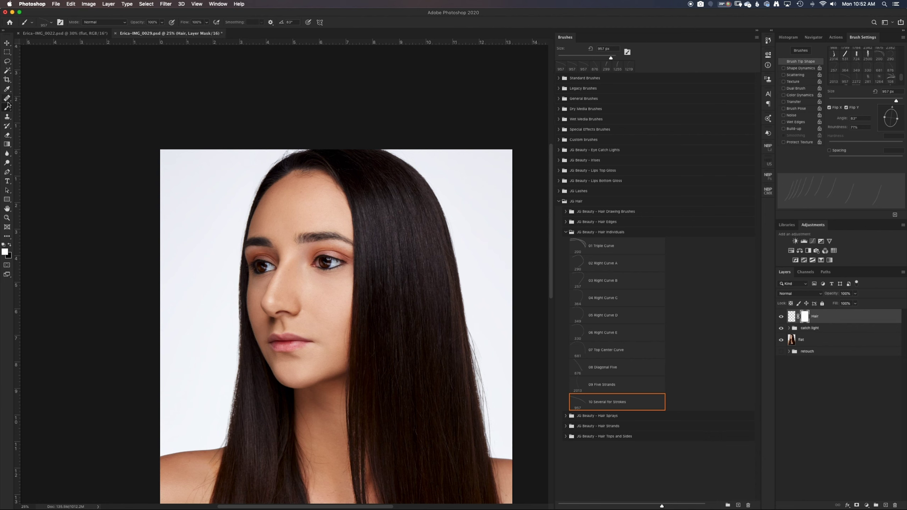
scroll(837, 78, up, 5)
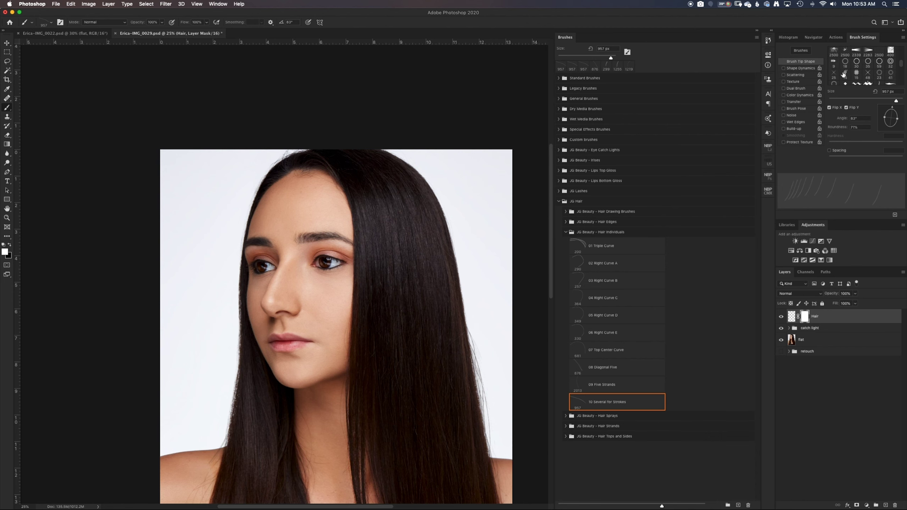
scroll(844, 75, up, 5)
Set up a 50 px round brush with black as the painting colour.
click(833, 53)
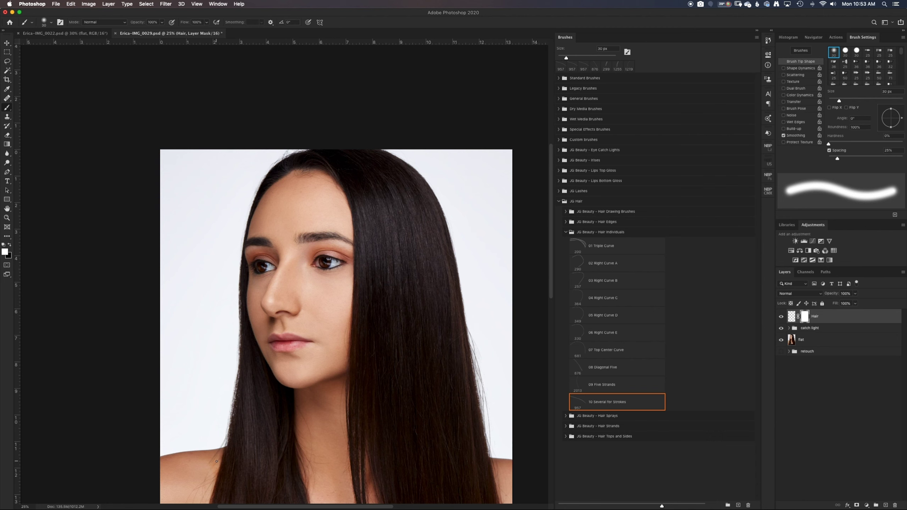
key(bracketright)
key(bracketright)
key(x)
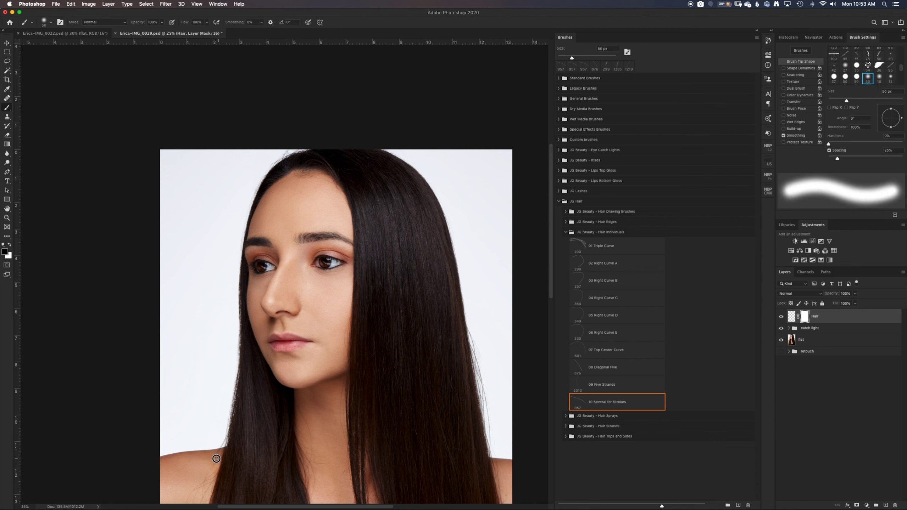
click(217, 453)
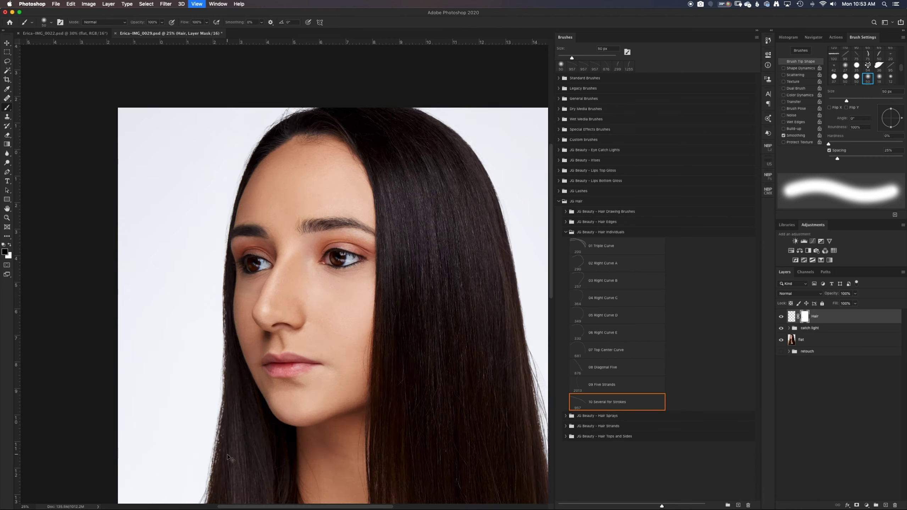
Zoom to the shoulder and mask the hair edge with a 20 px brush.
scroll(217, 453, up, 3)
drag(107, 501, 283, 349)
scroll(282, 349, down, 3)
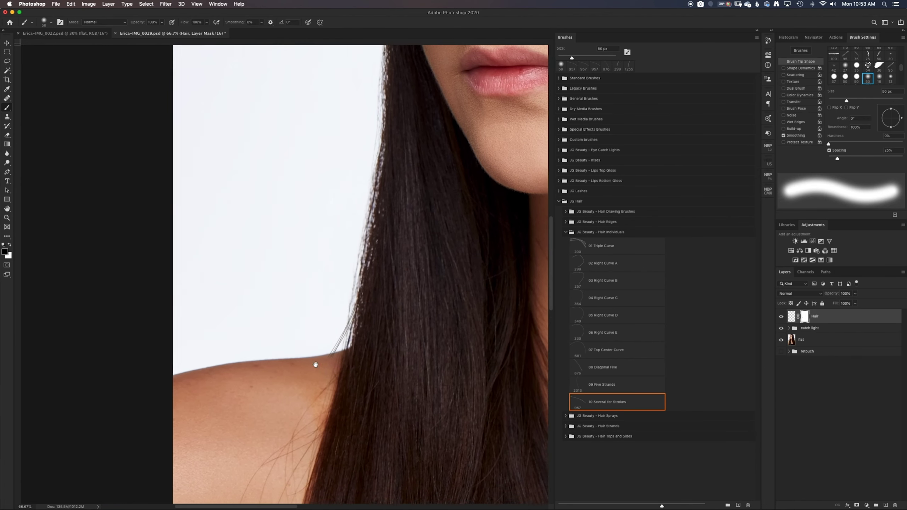
scroll(313, 360, down, 2)
key(bracketleft)
key(bracketleft)
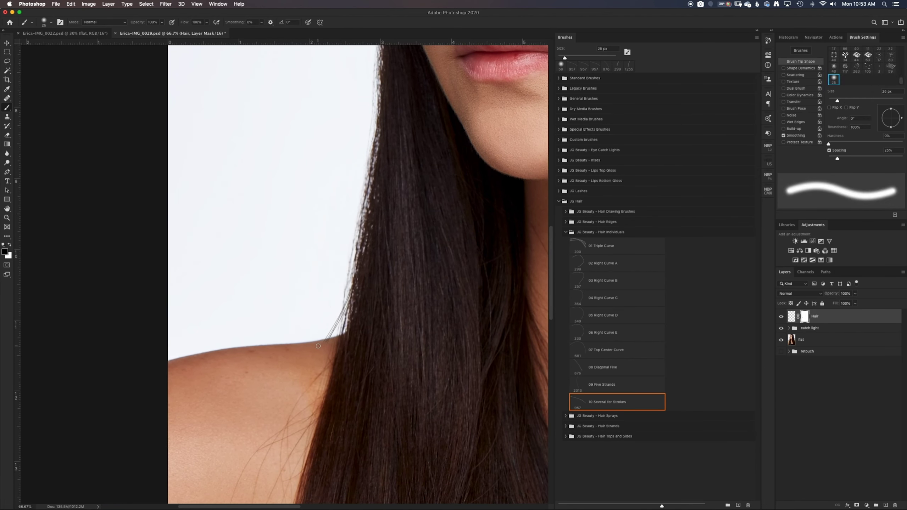
key(bracketleft)
drag(315, 344, 395, 359)
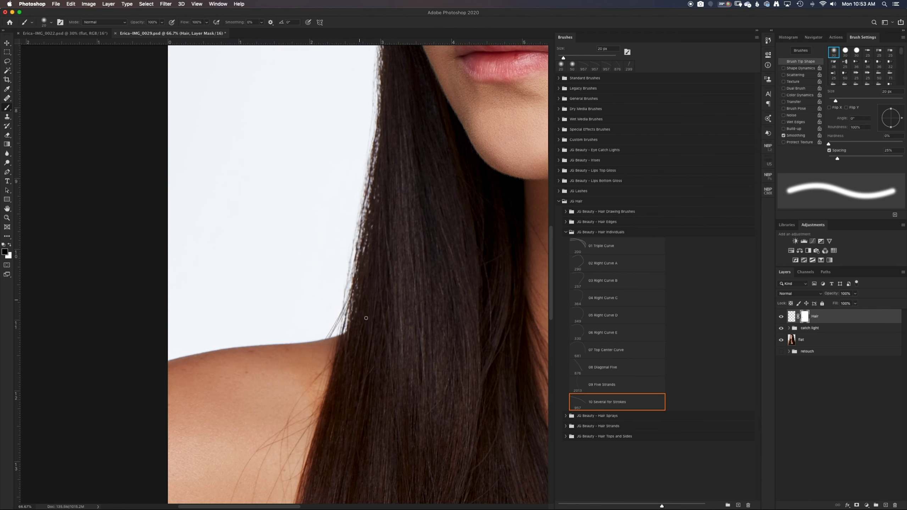
Compare the Hair layer on and off, and mask the left hair edge with a 175 px brush.
key(ctrl+0)
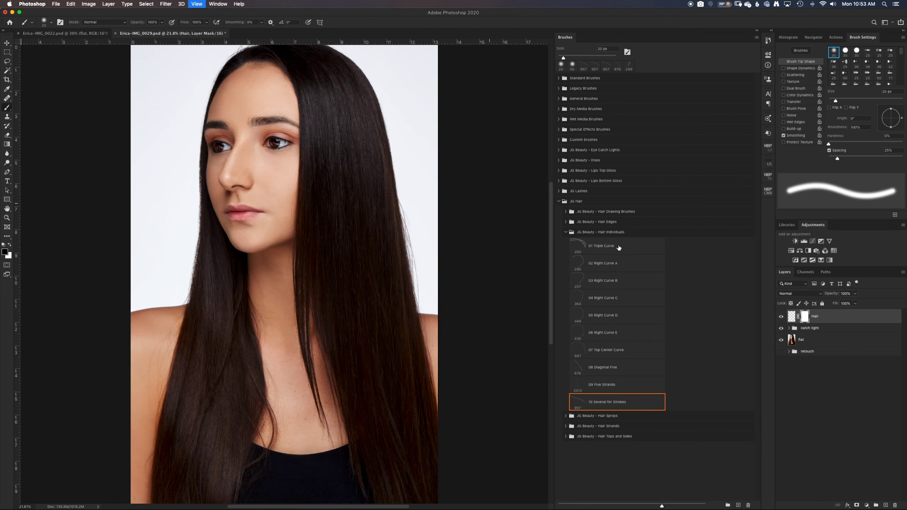
click(781, 317)
click(781, 317)
click(781, 317)
click(781, 317)
key(bracketright)
key(bracketright)
key(bracketright)
key(bracketright)
key(bracketright)
key(bracketright)
key(bracketright)
key(bracketright)
key(bracketright)
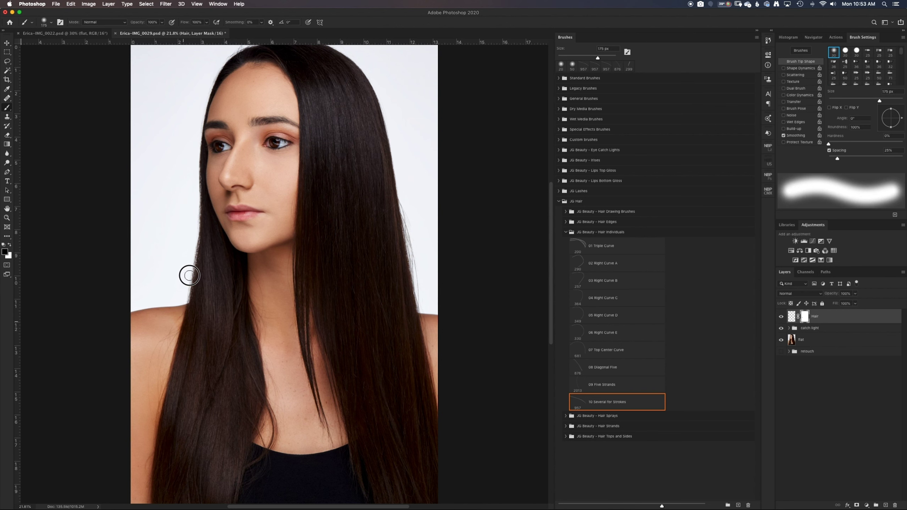
drag(189, 266, 193, 302)
click(781, 317)
Browse the JG hair brush folders and load 01 Thin Side Spray from Hair Sprays.
click(565, 232)
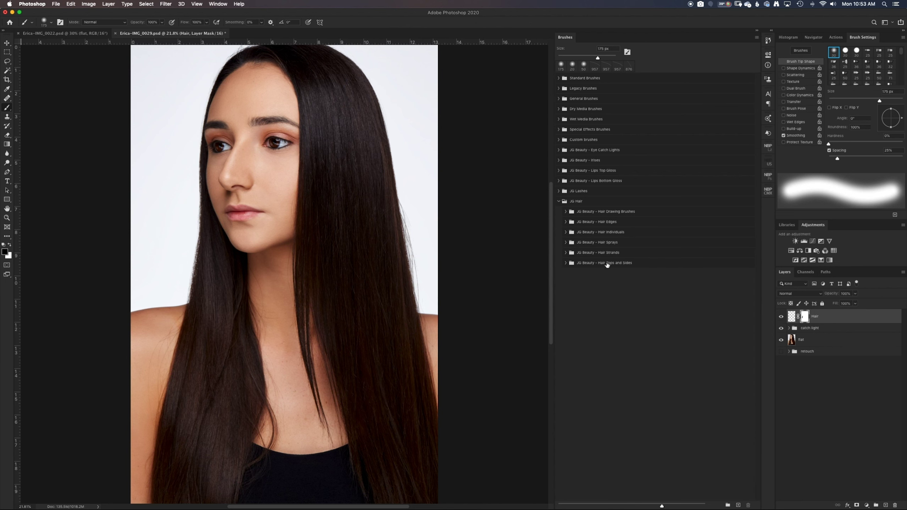
click(565, 263)
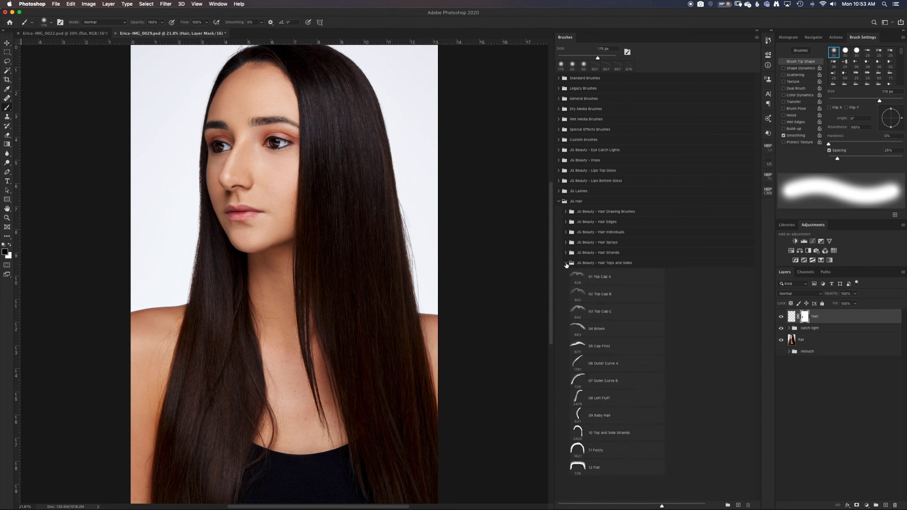
click(565, 263)
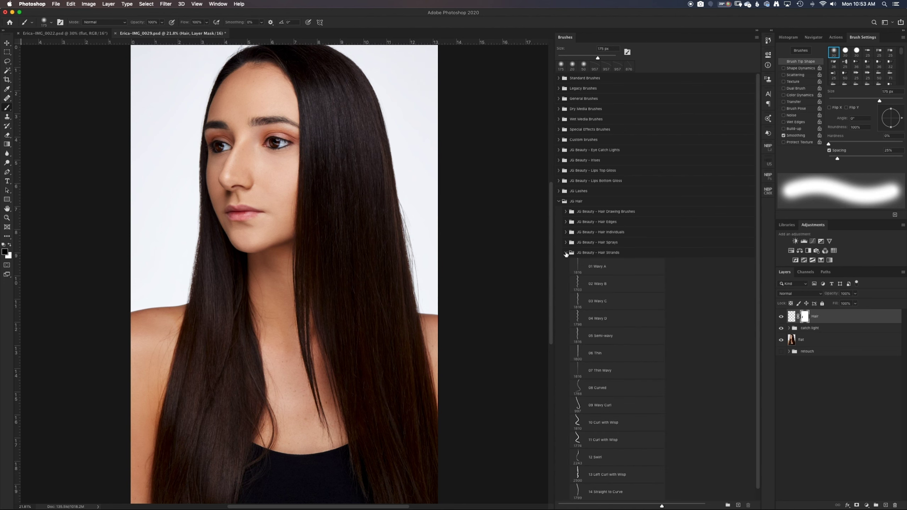
click(565, 253)
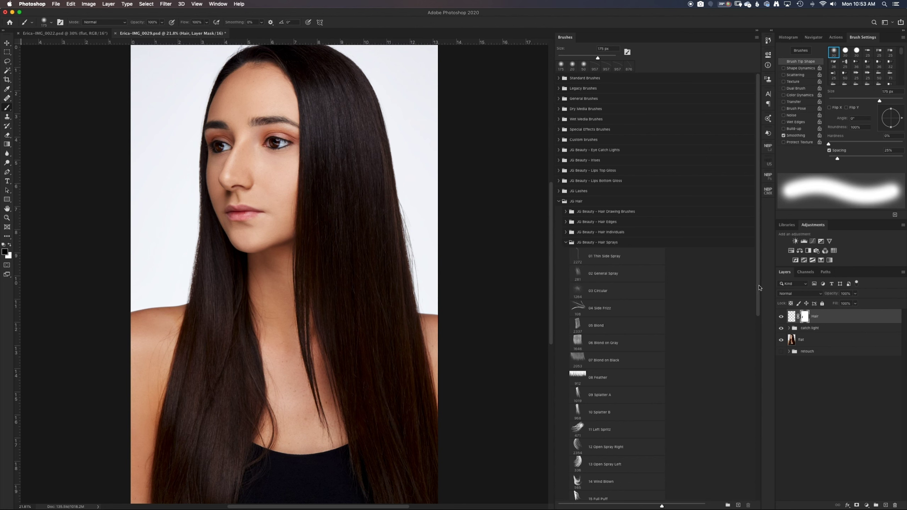
scroll(752, 339, down, 2)
scroll(752, 340, down, 3)
scroll(752, 339, down, 2)
scroll(752, 340, down, 2)
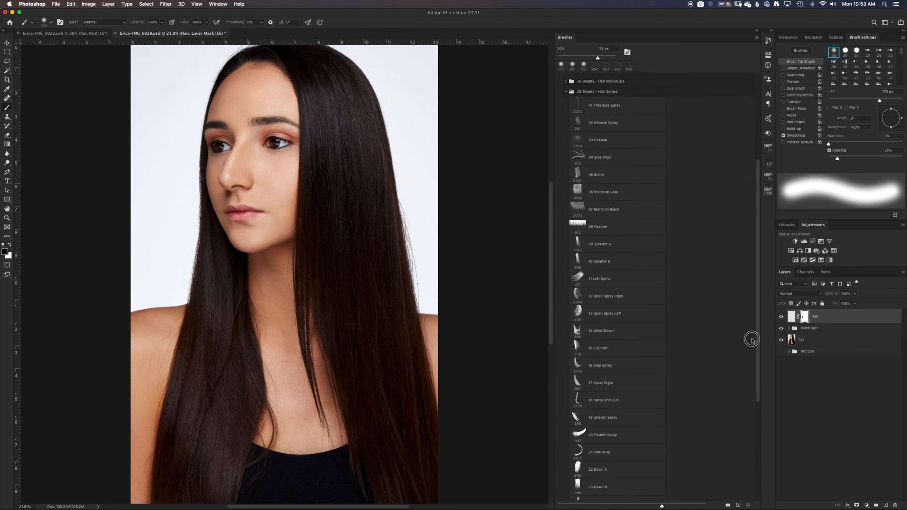
scroll(752, 339, up, 5)
click(594, 200)
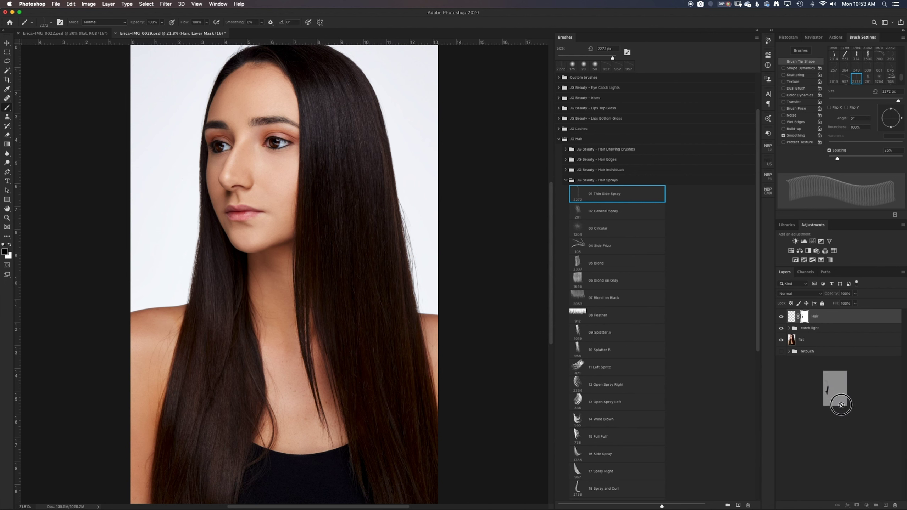
Apply the Hair layer's mask and stamp a test hair spray on the left background.
click(894, 506)
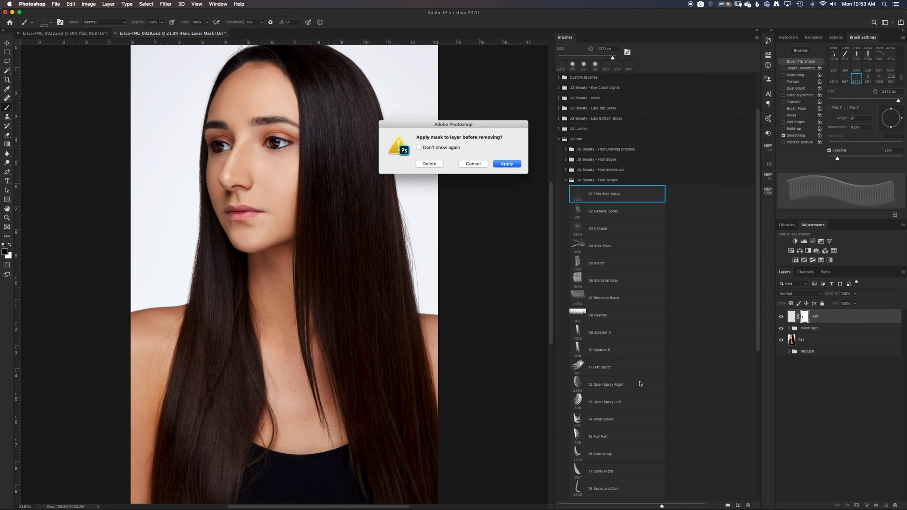
click(506, 164)
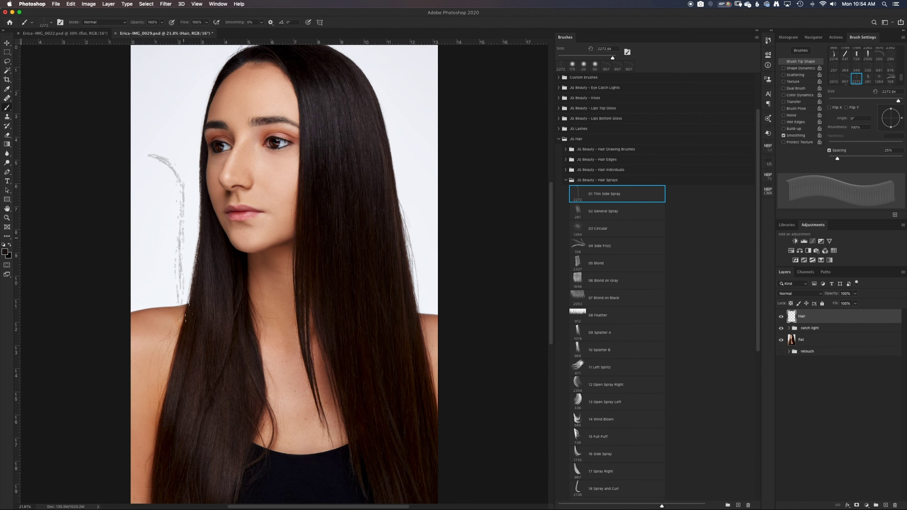
click(163, 222)
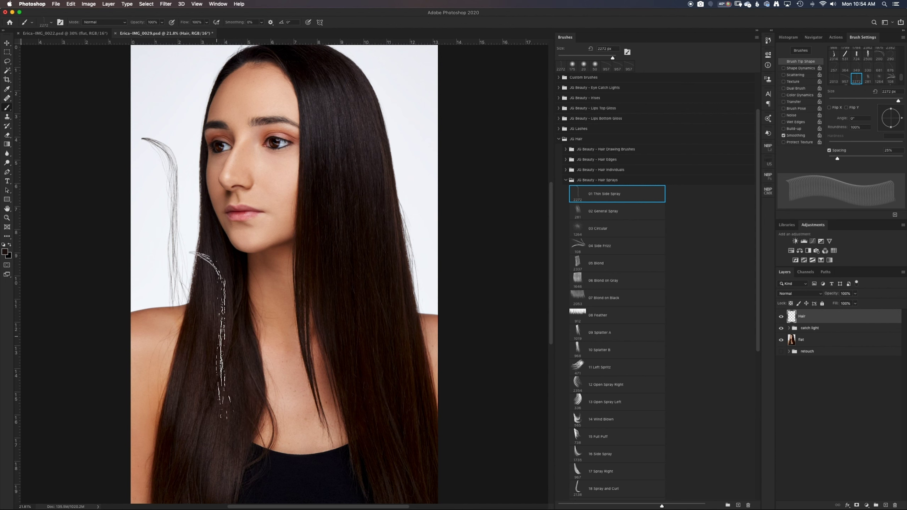
Marquee-select the test strand, delete it and deselect.
click(8, 54)
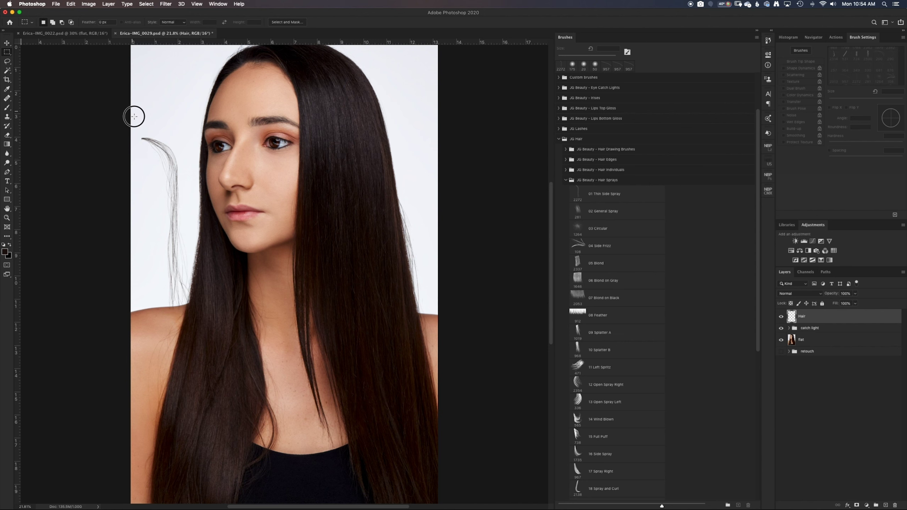
drag(132, 112, 248, 388)
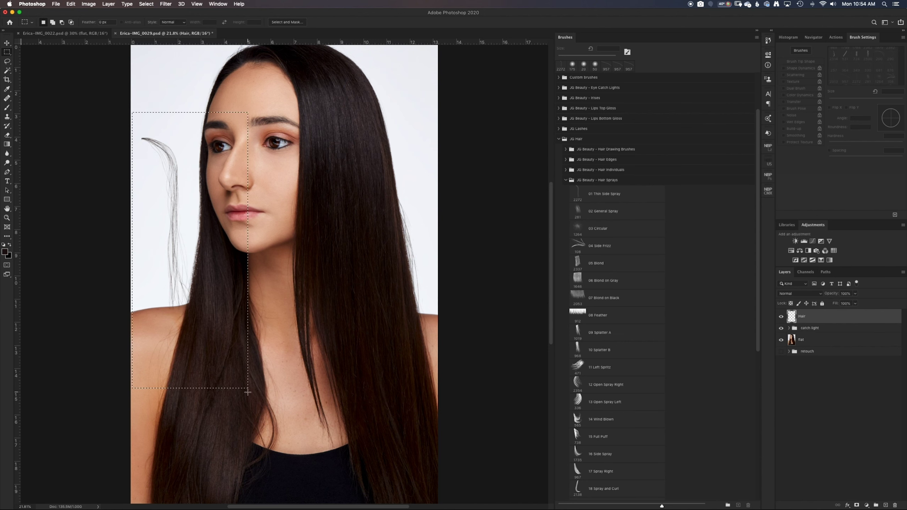
key(Delete)
click(221, 333)
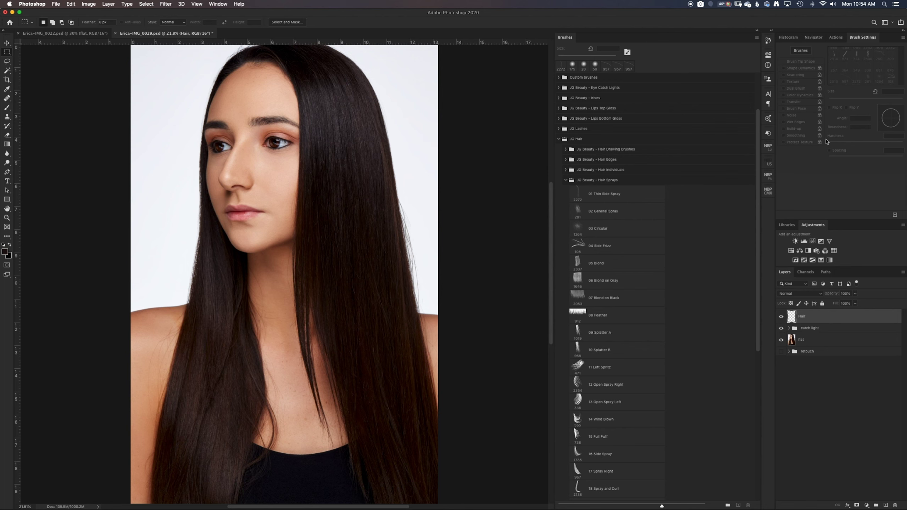
Flip the 01 Thin Side Spray tip, turn off spacing, tilt it to -21° and stamp beside the nose.
click(606, 194)
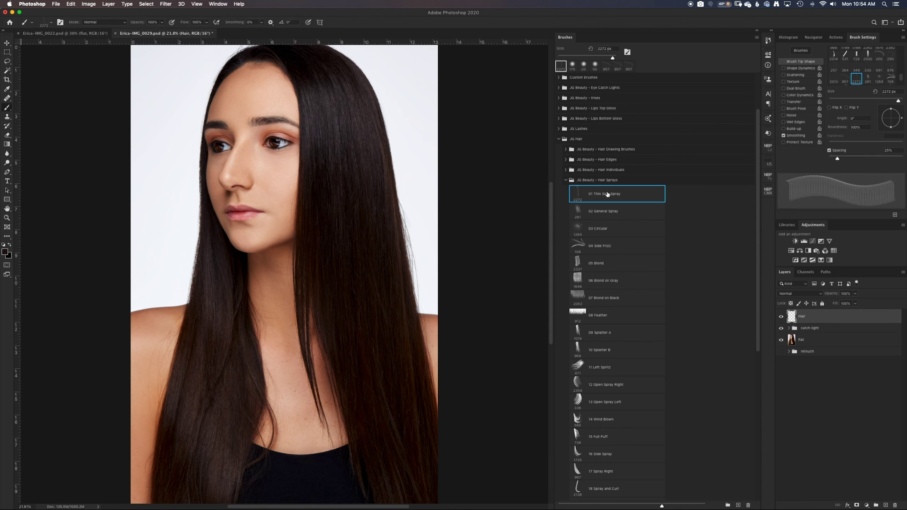
click(835, 109)
click(828, 150)
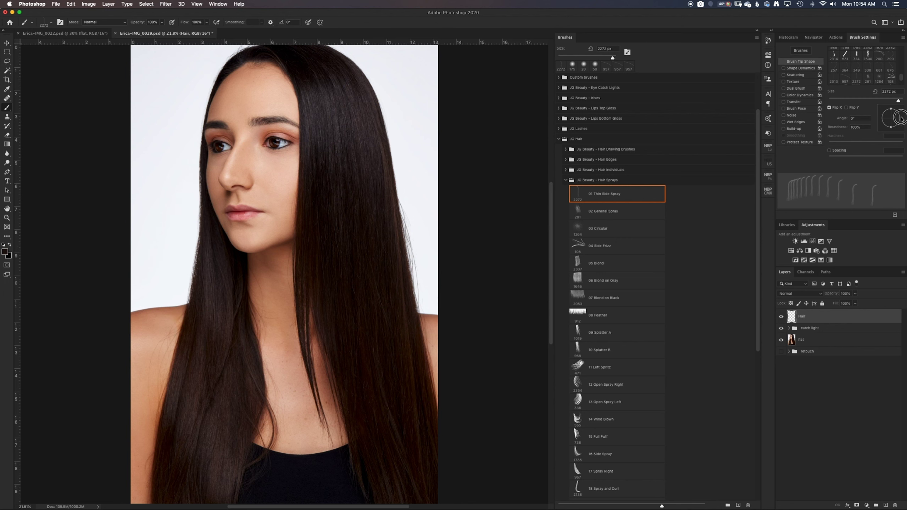
drag(901, 119, 900, 126)
drag(901, 125, 885, 131)
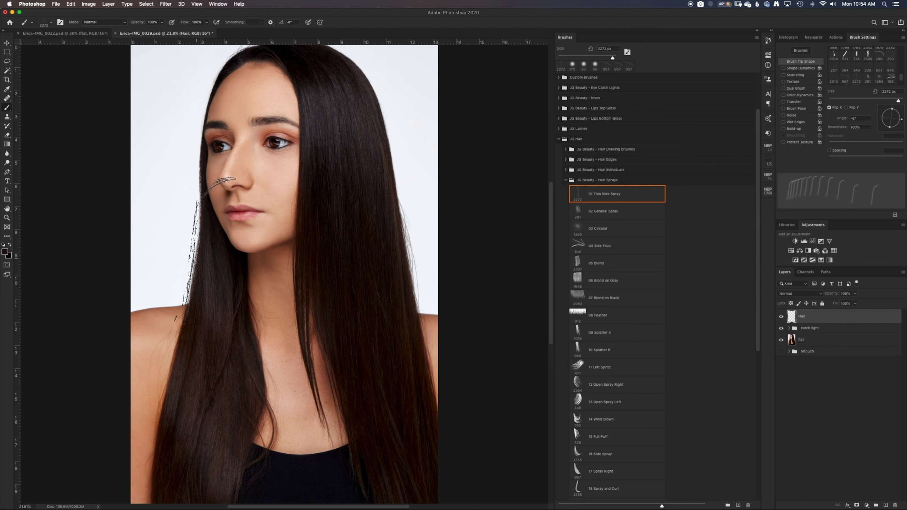
click(211, 256)
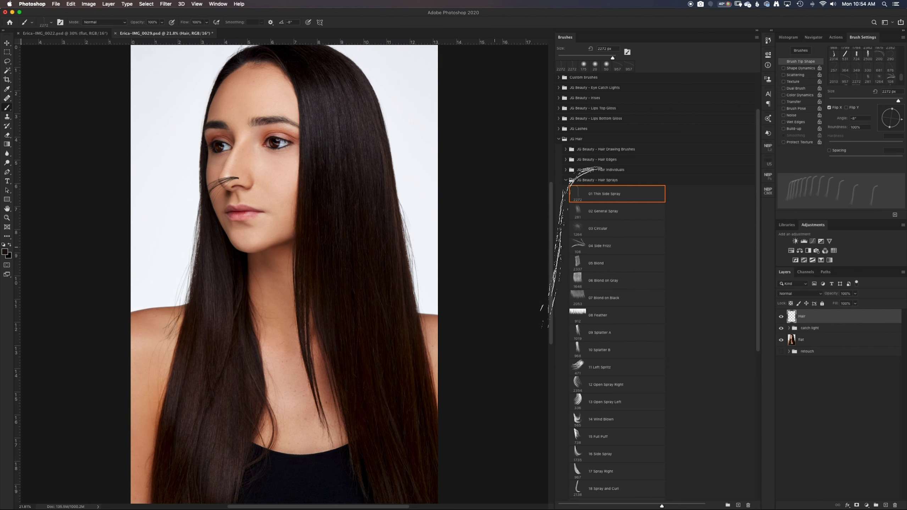
Add a mask to the Hair layer and hide the strands beside the nose with an 80 px brush.
click(857, 505)
drag(901, 82, 902, 50)
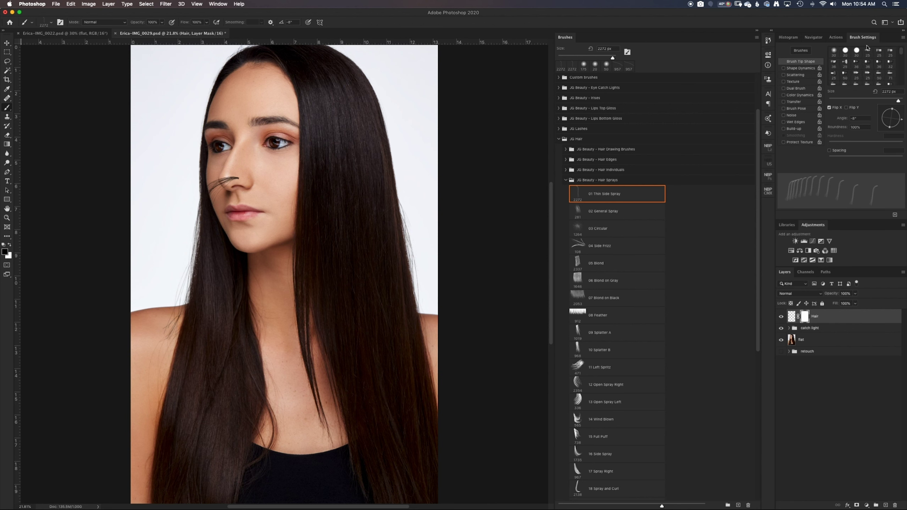
click(834, 50)
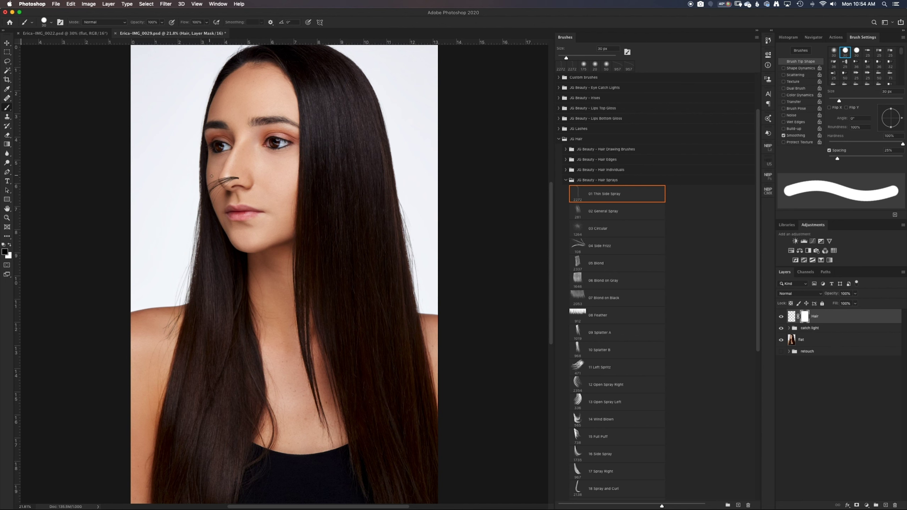
key(bracketright)
key(bracketright)
key(bracketright)
key(bracketright)
key(bracketright)
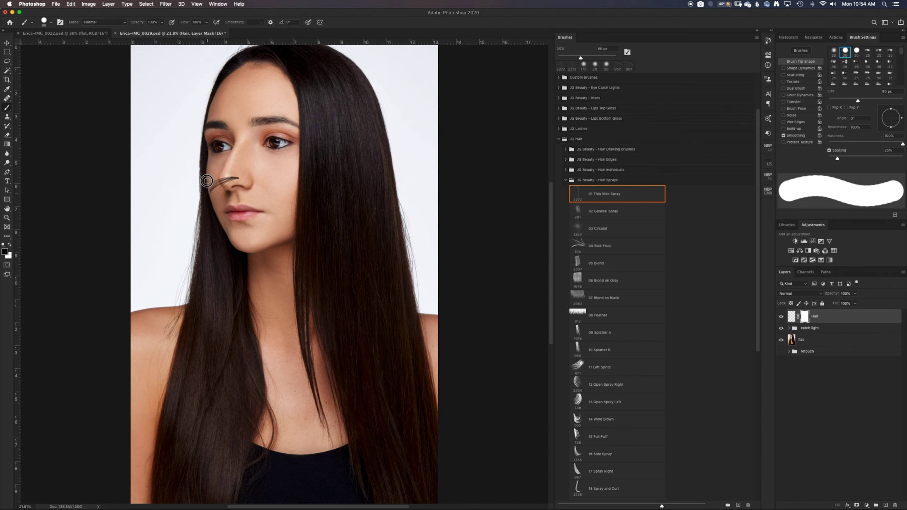
mouse_move(207, 181)
mouse_down()
mouse_move(209, 202)
mouse_move(227, 174)
mouse_move(240, 177)
mouse_move(207, 240)
mouse_move(205, 199)
mouse_move(207, 214)
mouse_up()
key(bracketright)
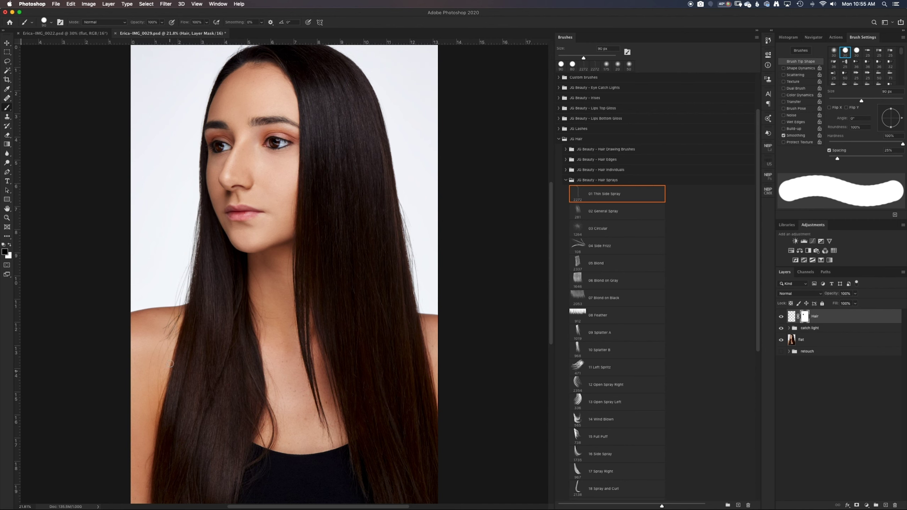
Zoom to the shoulder and mask away flyaway strands crossing its edge.
scroll(178, 354, up, 2)
scroll(158, 365, up, 2)
mouse_move(157, 365)
mouse_down()
mouse_move(300, 282)
mouse_move(285, 278)
mouse_move(302, 318)
mouse_up()
key(ctrl+r)
mouse_move(246, 359)
mouse_down()
mouse_move(233, 354)
mouse_move(318, 309)
mouse_move(253, 310)
mouse_move(311, 290)
mouse_up()
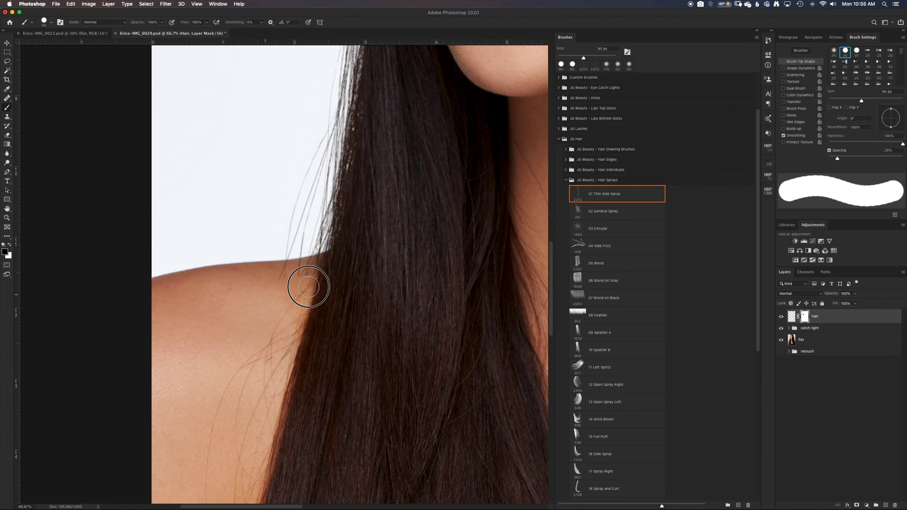
key(bracketleft)
key(bracketleft)
key(bracketleft)
key(bracketleft)
key(bracketleft)
key(bracketleft)
key(bracketleft)
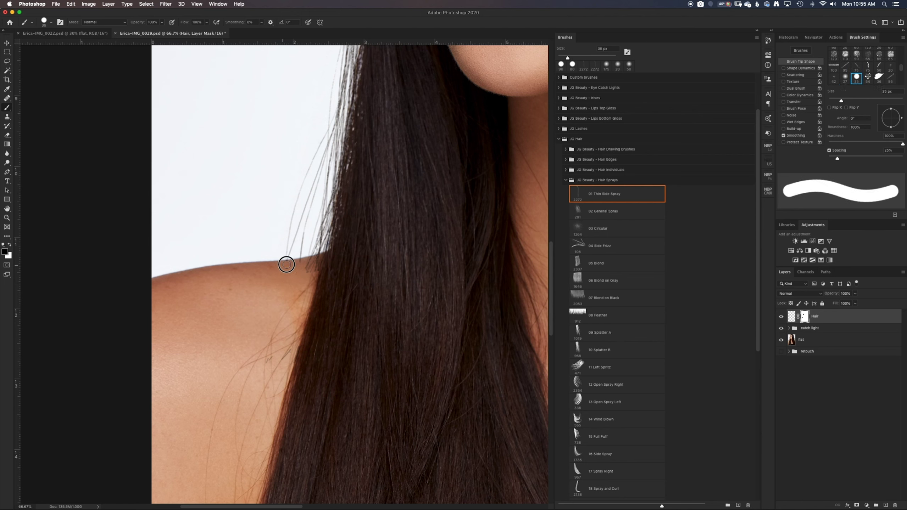
drag(300, 258, 325, 261)
Paint strands back near the shoulder edge in white with a 15 px brush.
key(x)
key(bracketleft)
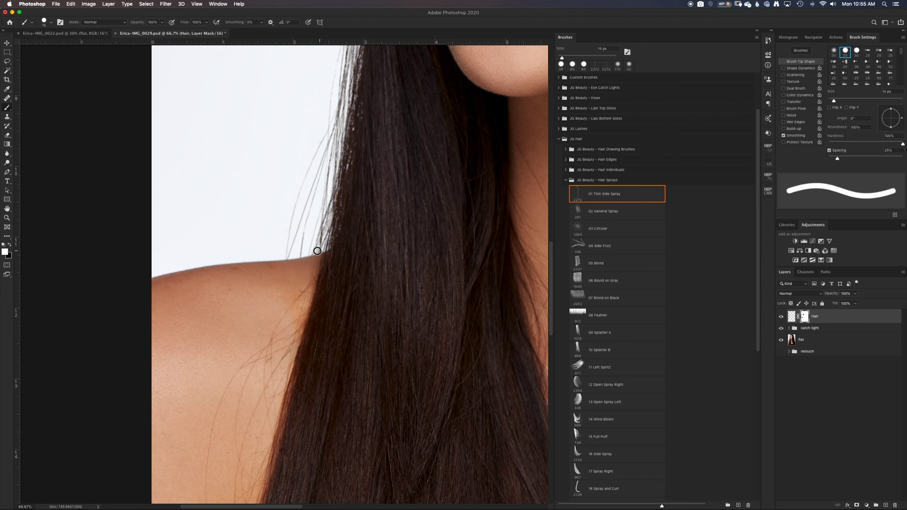
drag(320, 250, 332, 241)
scroll(307, 250, up, 5)
scroll(278, 315, right, 2)
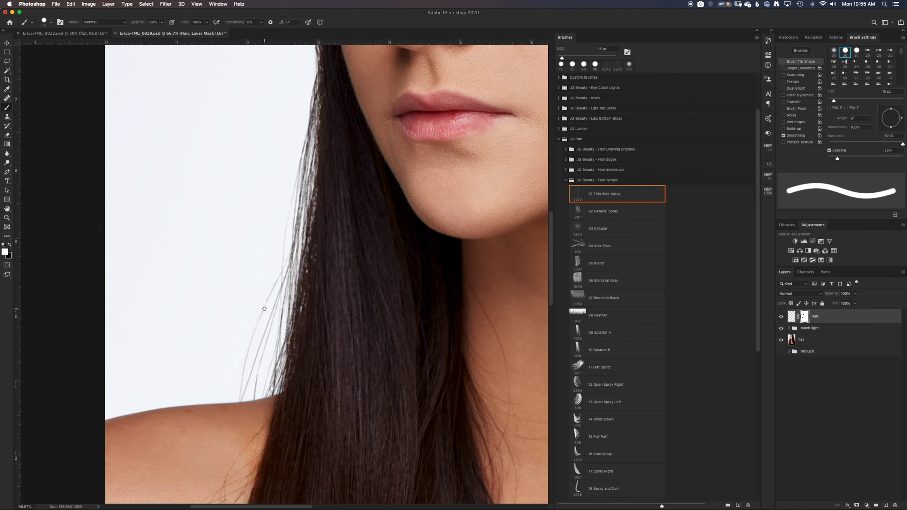
Mask out the remaining shoulder strands in black, then load a 40 px soft round brush.
key(x)
key(bracketright)
key(bracketright)
key(bracketright)
mouse_move(251, 399)
mouse_down()
mouse_move(249, 347)
mouse_move(277, 284)
mouse_move(269, 324)
mouse_up()
key(bracketleft)
key(bracketleft)
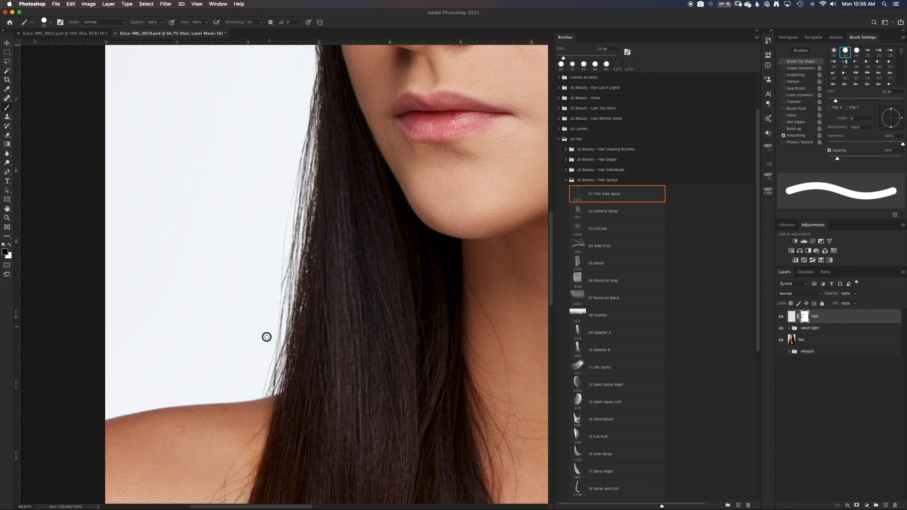
click(833, 52)
key(bracketright)
key(bracketright)
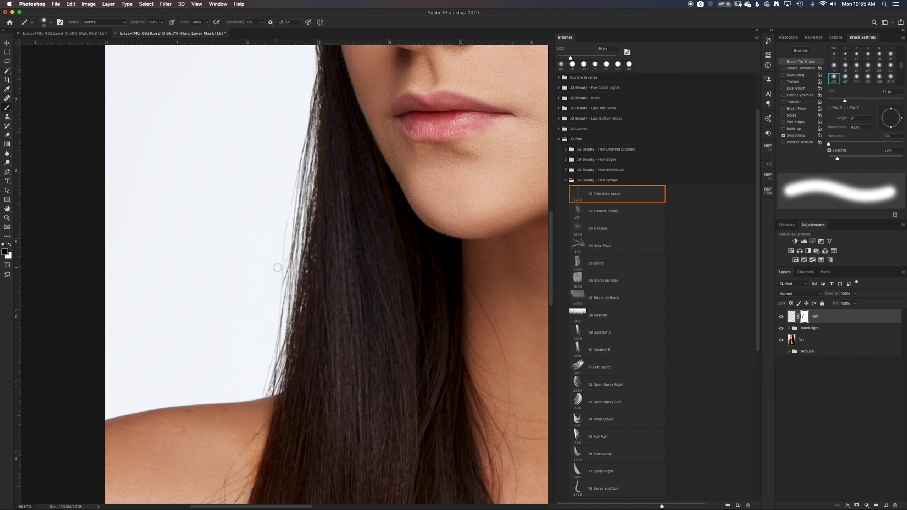
key(ctrl+0)
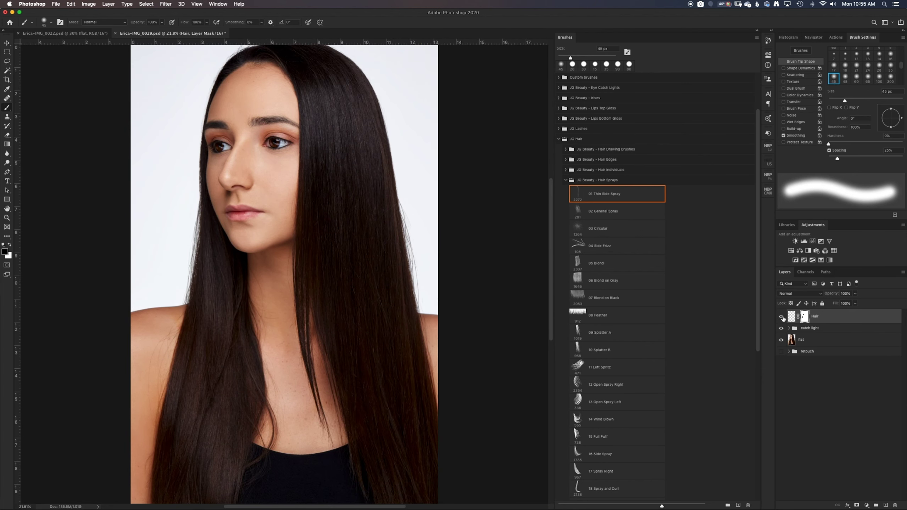
Toggle the Hair layer repeatedly to compare the portrait with and without it.
click(781, 317)
click(781, 319)
click(781, 317)
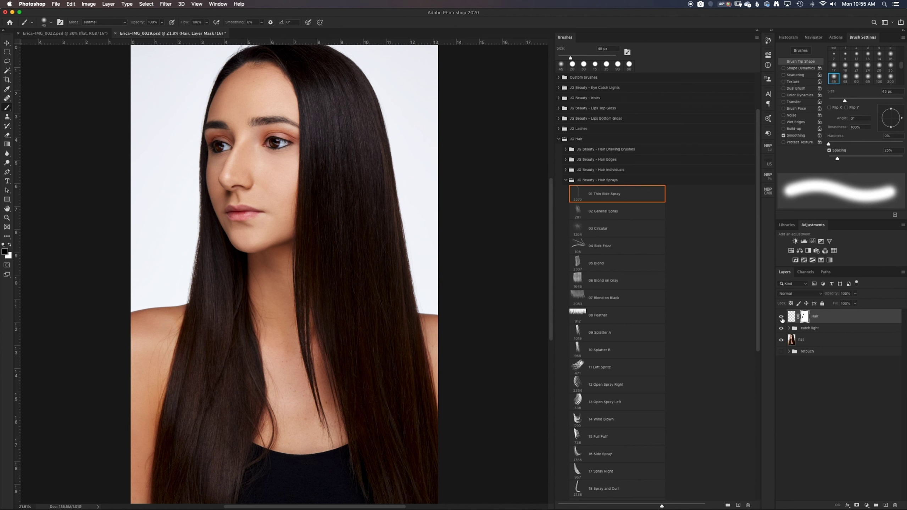
click(782, 319)
click(781, 321)
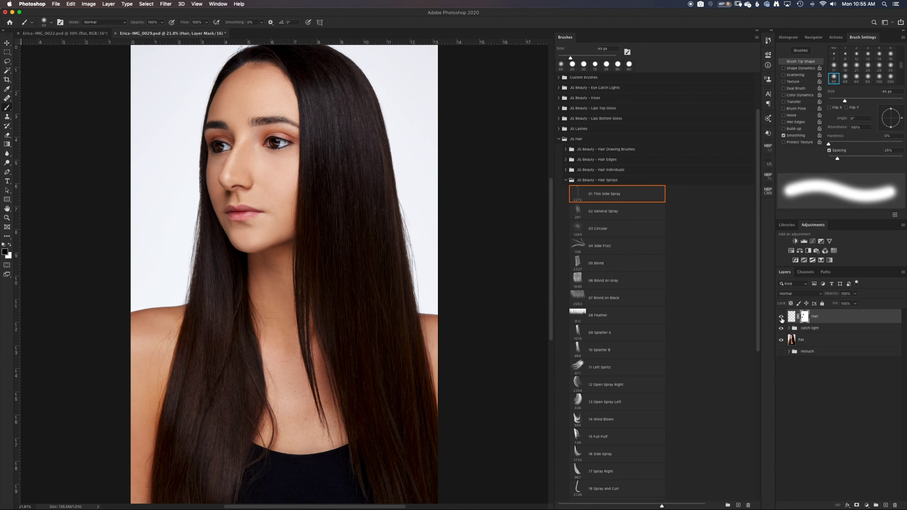
click(781, 319)
click(781, 320)
key(m)
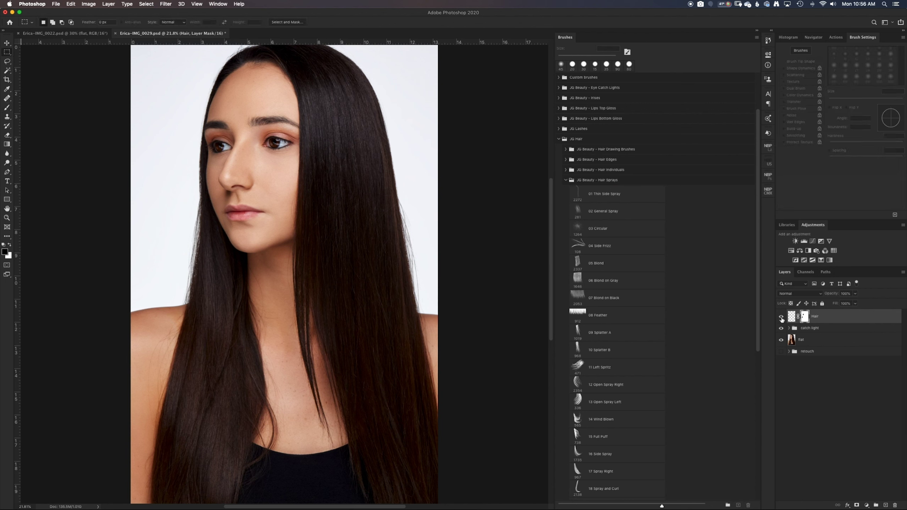
click(781, 320)
click(782, 320)
Return to the Brush tool and pick 04 Side Frizz from Hair Sprays.
key(b)
scroll(623, 310, down, 5)
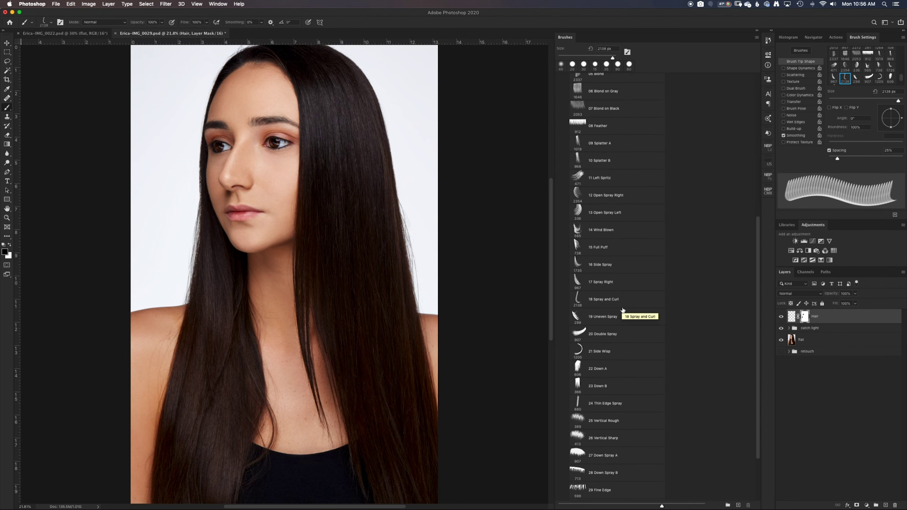
scroll(622, 310, up, 6)
click(609, 294)
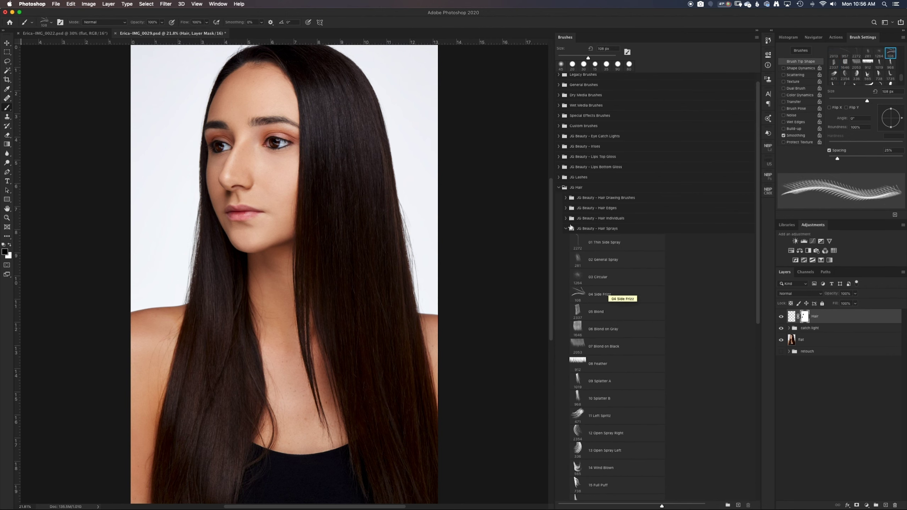
Browse the JG hair brush sets and load the 14 Wind Blown spray brush.
click(566, 229)
key(m)
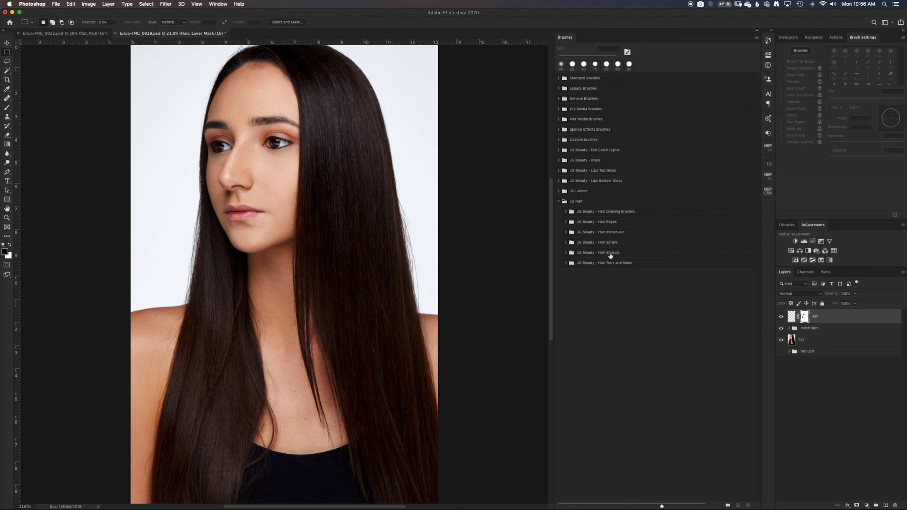
click(565, 263)
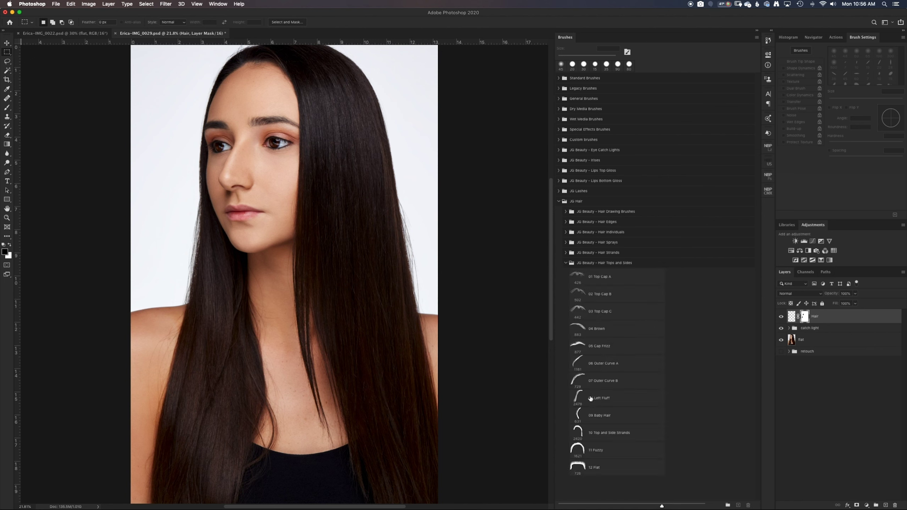
click(564, 263)
click(566, 242)
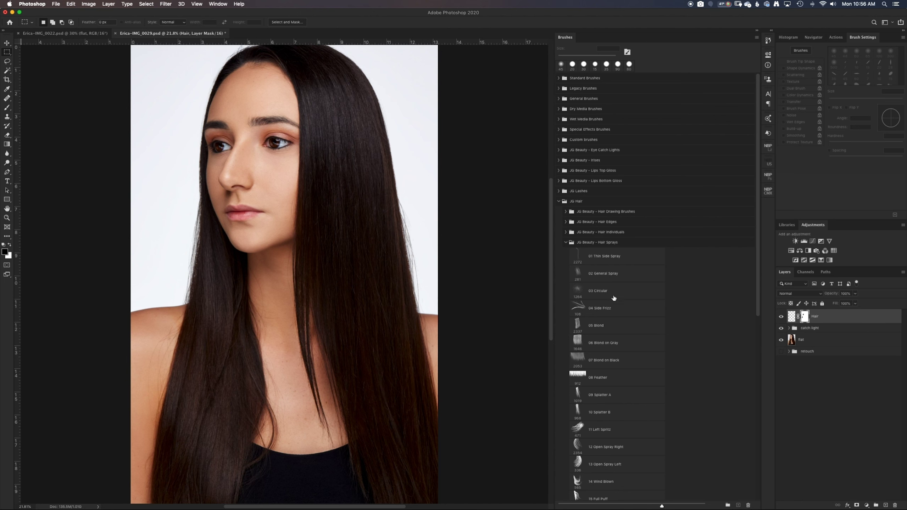
scroll(616, 327, down, 5)
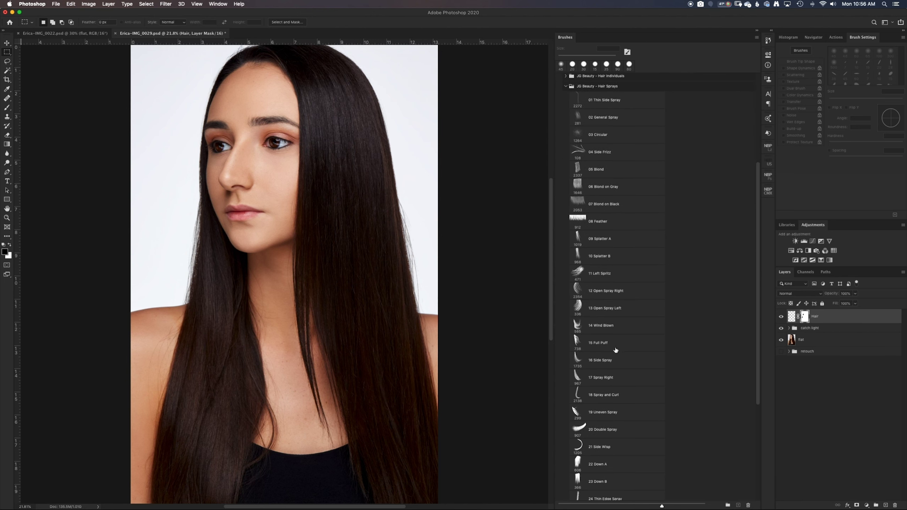
click(602, 326)
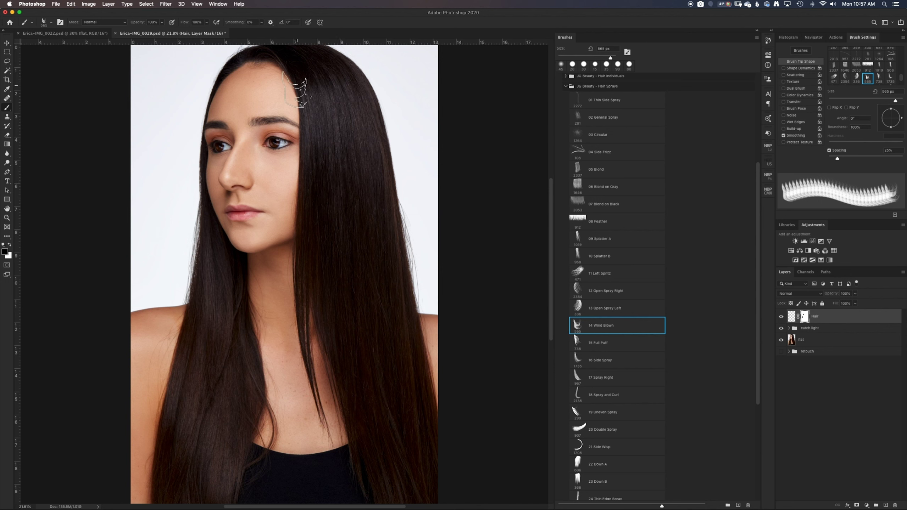
Add an empty Layer 1 above Hair and test a Wind Blown stamp on the forehead, then undo it.
click(301, 91)
click(885, 505)
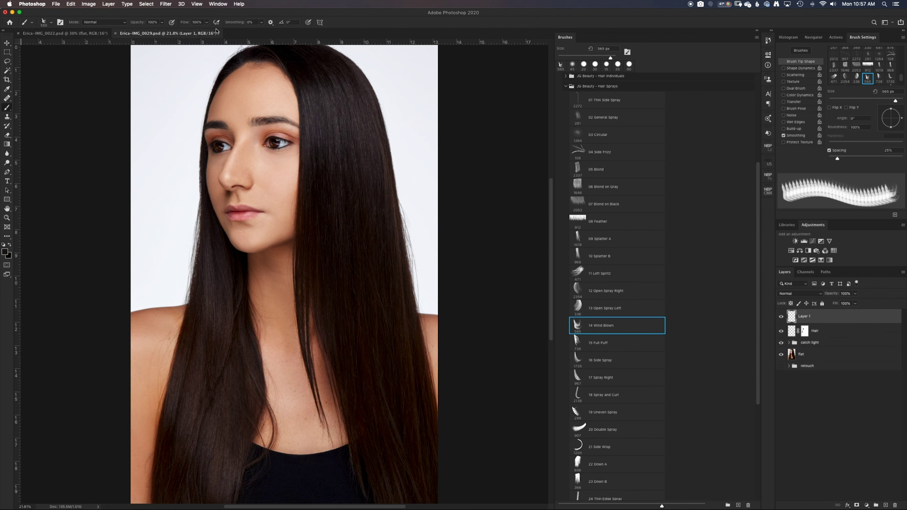
click(241, 98)
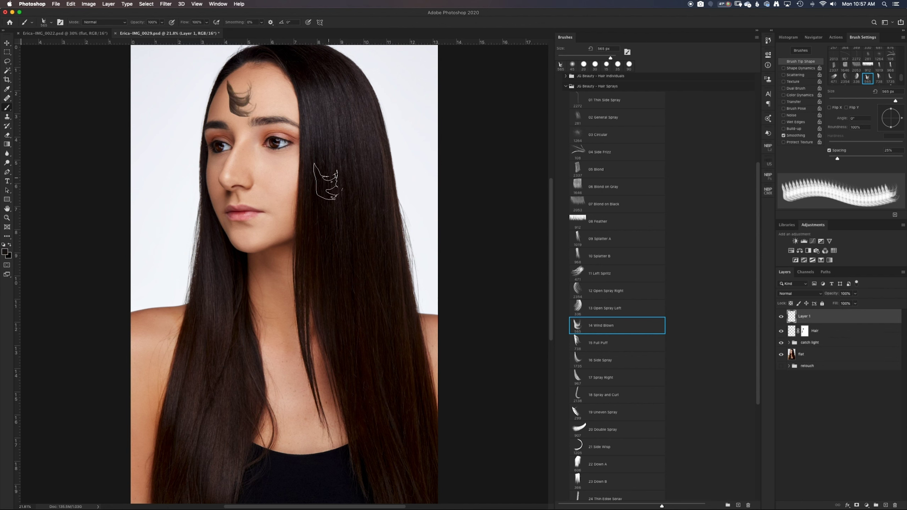
key(ctrl+z)
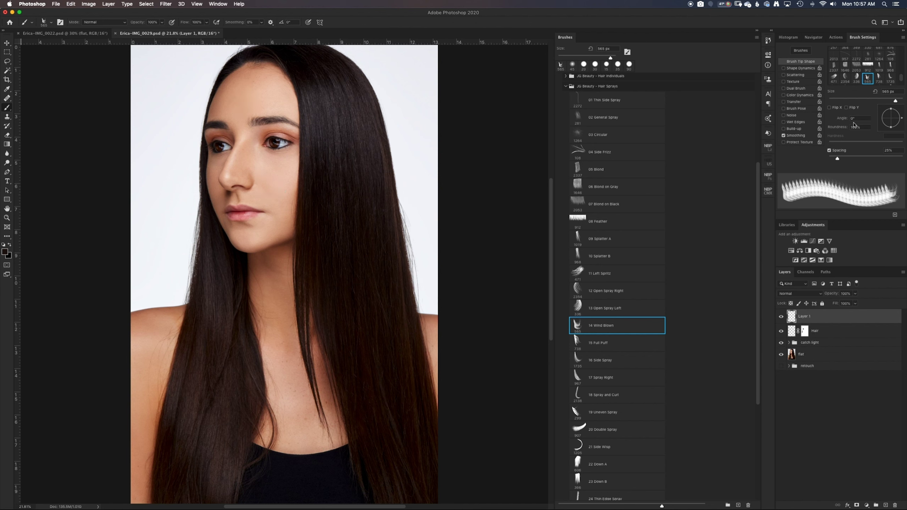
Test a horizontally flipped Wind Blown stamp beside the forehead, then undo it.
click(829, 108)
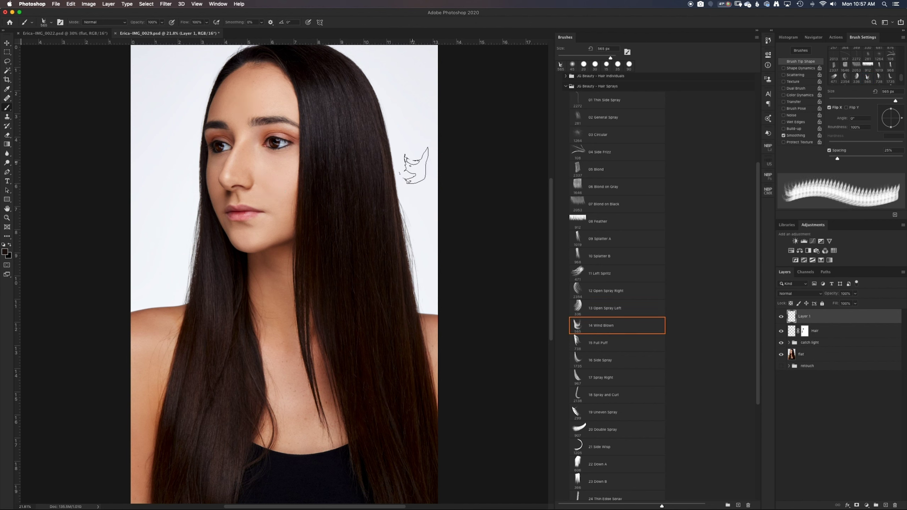
click(188, 146)
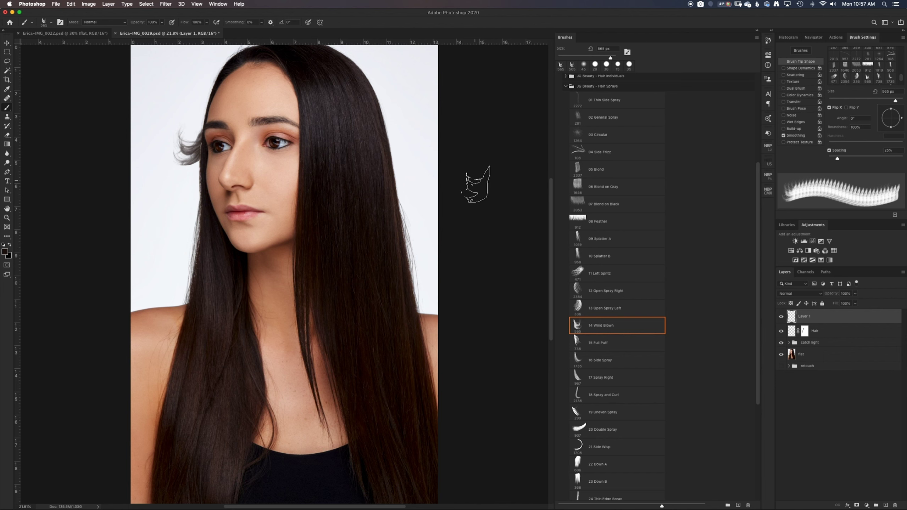
key(ctrl+z)
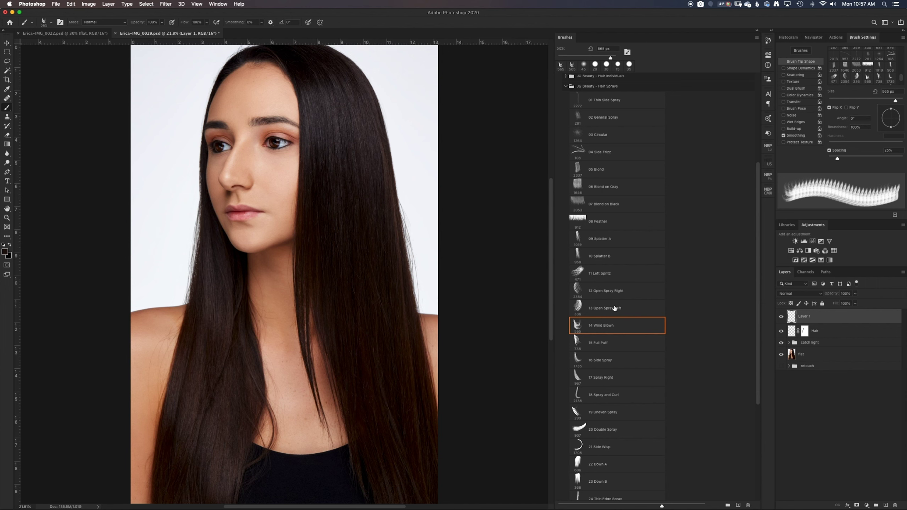
Try the 21 Side Wisp brush left of the face, then undo it.
scroll(615, 308, down, 1)
scroll(614, 308, down, 3)
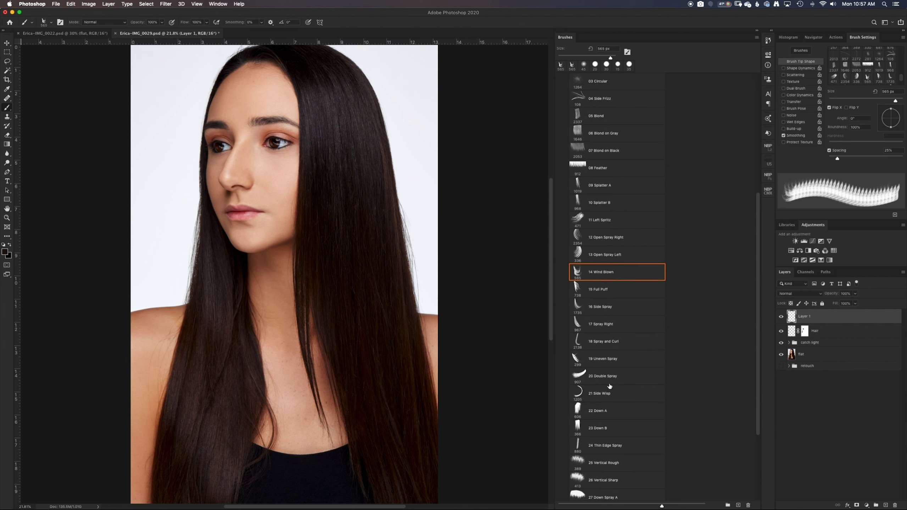
click(604, 393)
click(179, 215)
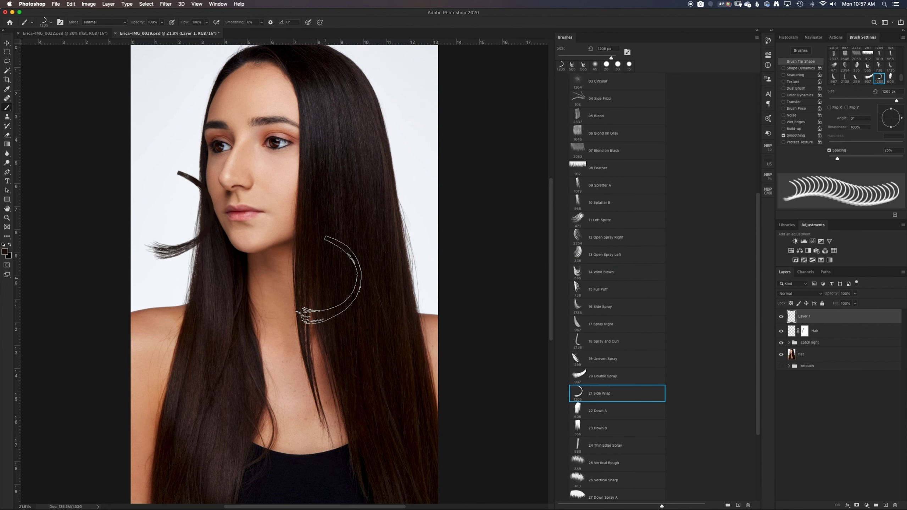
key(ctrl+z)
Select 04 Side Frizz and expand the Hair Edges brush set.
scroll(606, 385, down, 8)
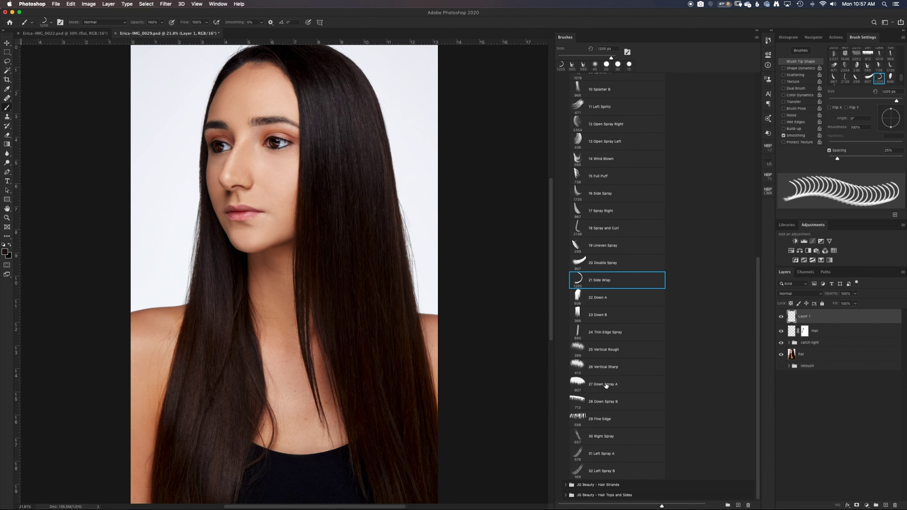
scroll(601, 443, up, 1)
scroll(598, 452, up, 4)
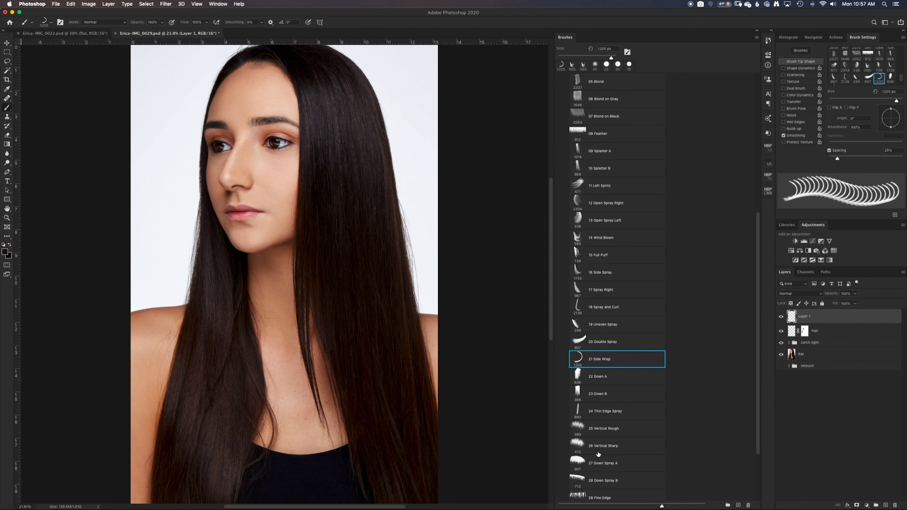
scroll(591, 214, up, 5)
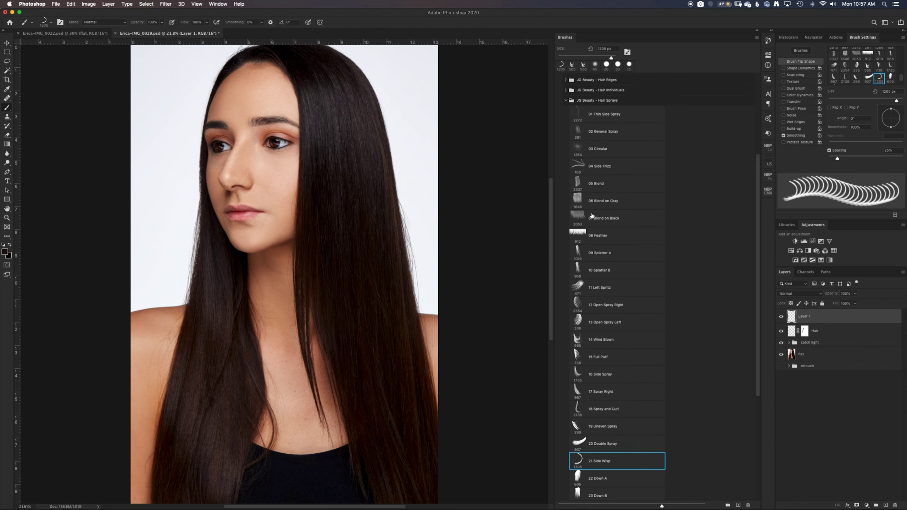
scroll(593, 214, up, 5)
click(603, 209)
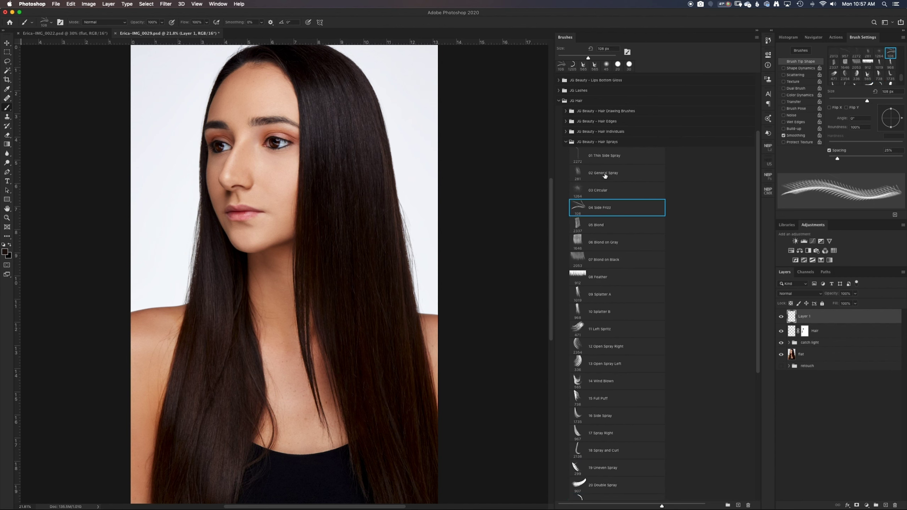
click(565, 142)
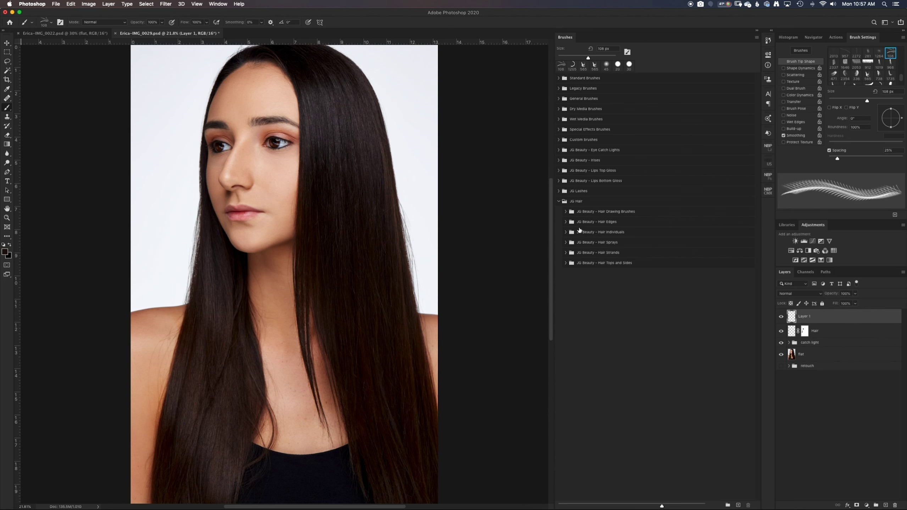
click(565, 222)
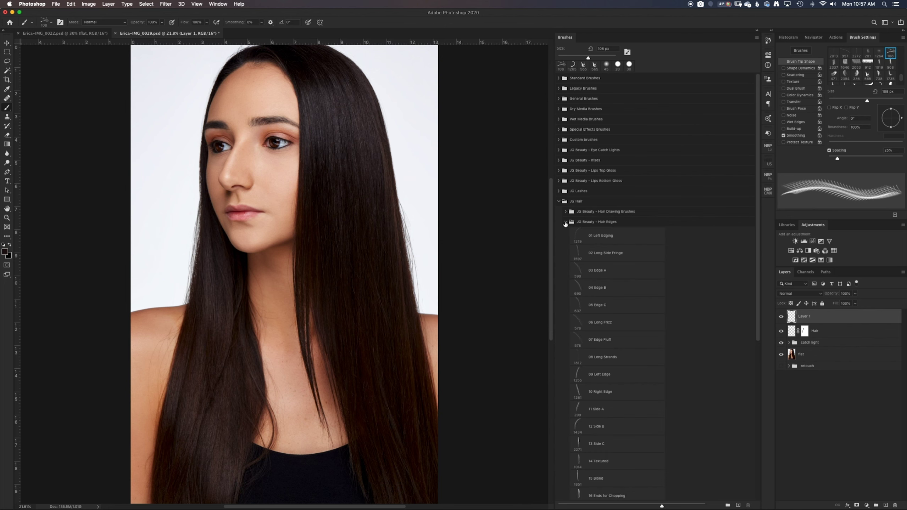
scroll(643, 272, down, 5)
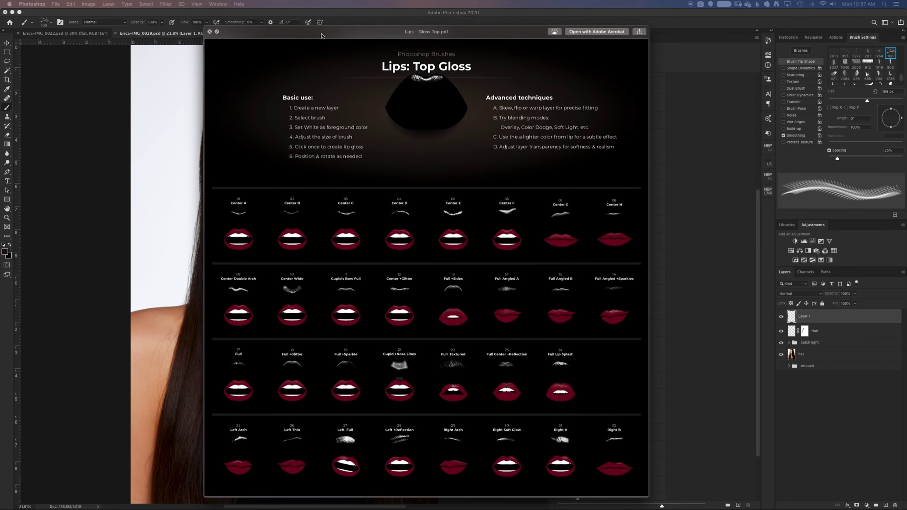
Close the Lips Top Gloss sheet and preview the Hair - Drawing Brushes guide.
click(321, 36)
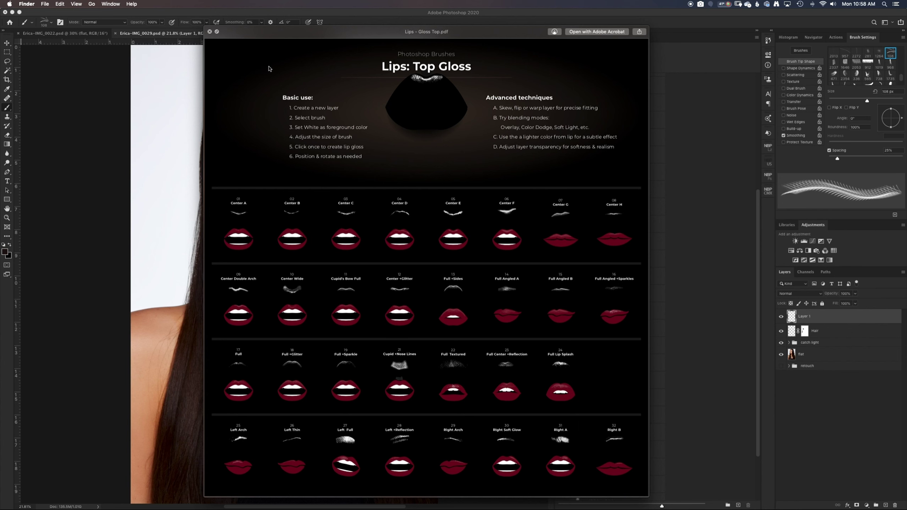
click(210, 32)
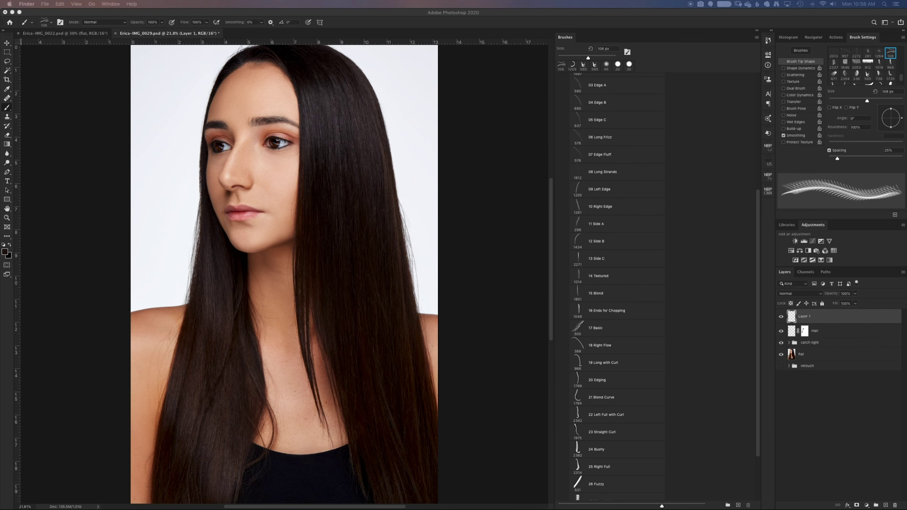
key(space)
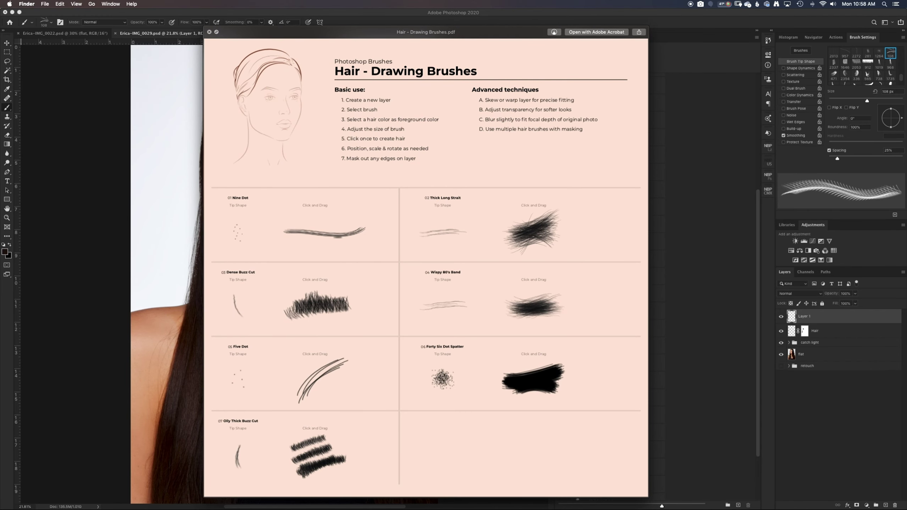
Page through the Hair Edges, Individuals, Sprays, Strands and Tops and Sides guides, then close Quick Look.
key(Down)
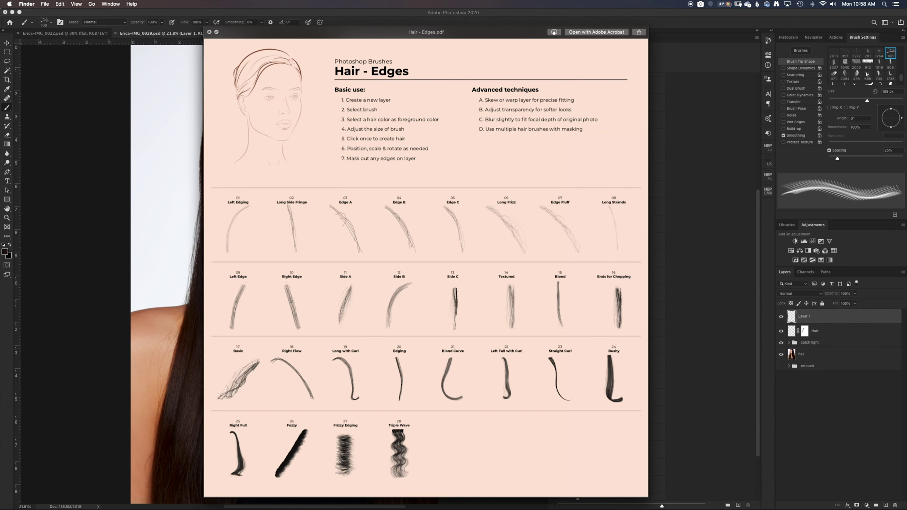
key(Down)
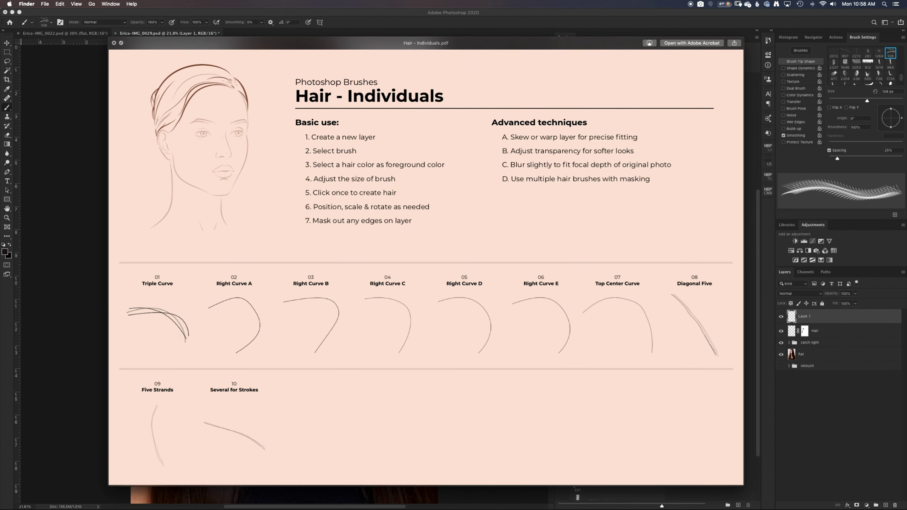
key(Down)
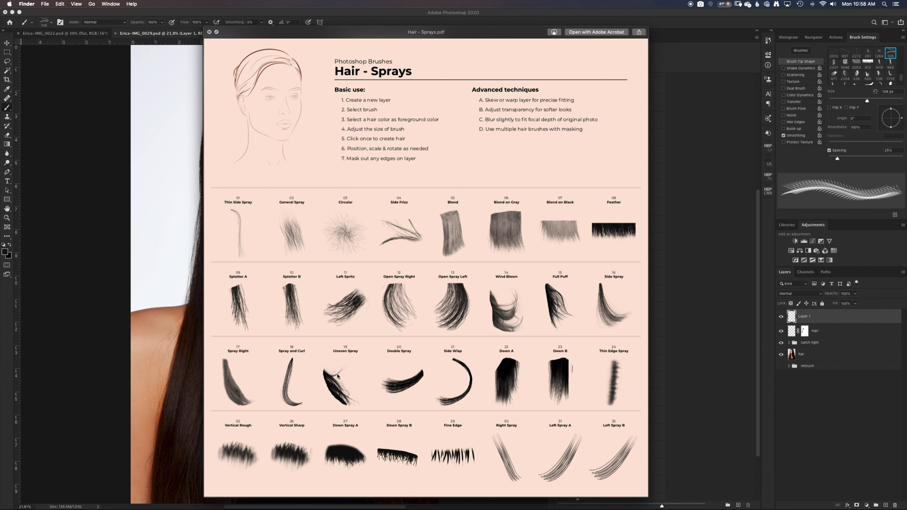
key(Down)
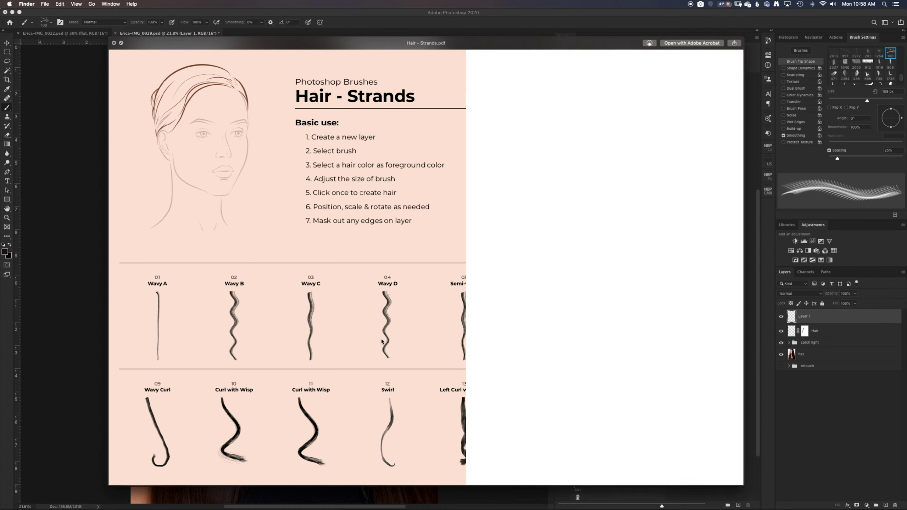
key(Down)
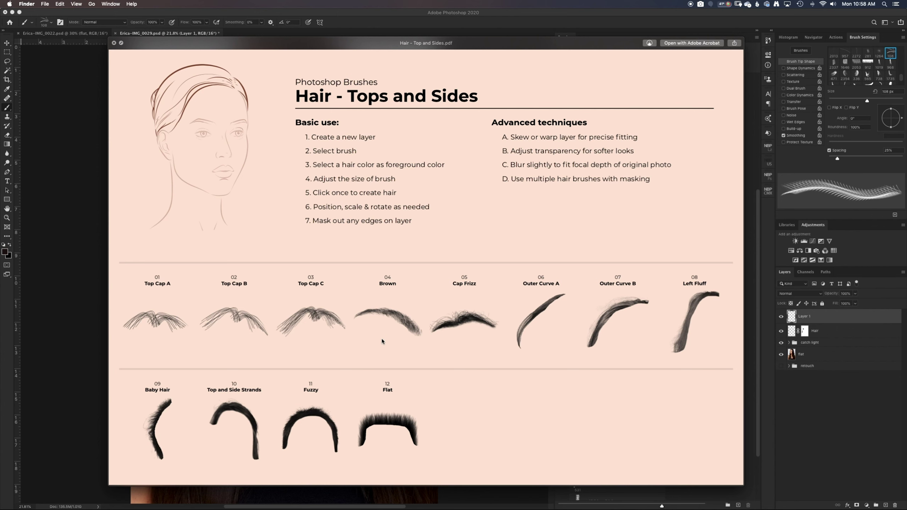
key(space)
Load the 19 Uneven Spray brush from JG Beauty - Hair Sprays, flipped on X and enlarged toward 1000 px.
scroll(626, 244, up, 5)
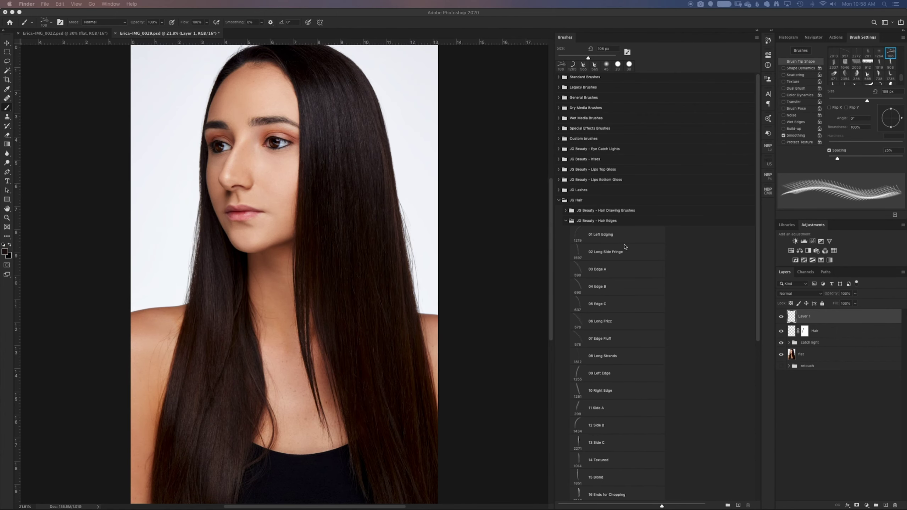
click(590, 238)
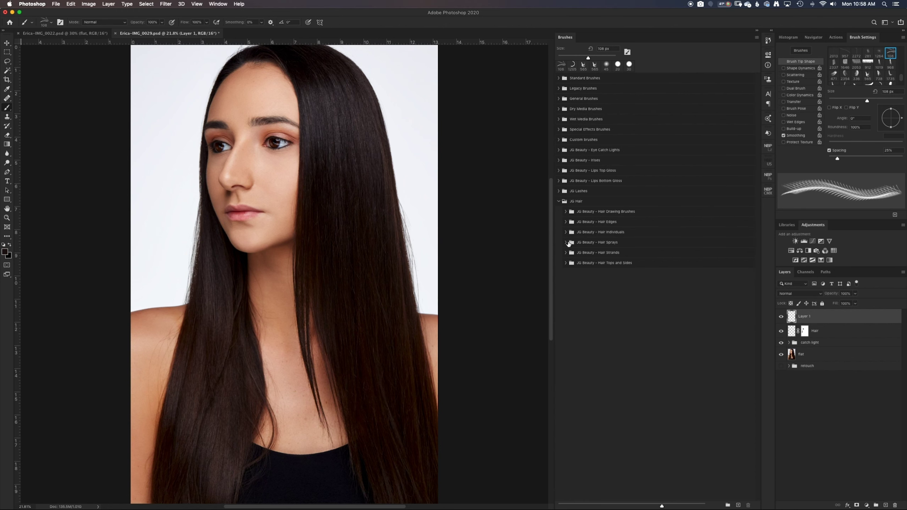
click(565, 243)
scroll(613, 295, down, 3)
scroll(613, 295, down, 2)
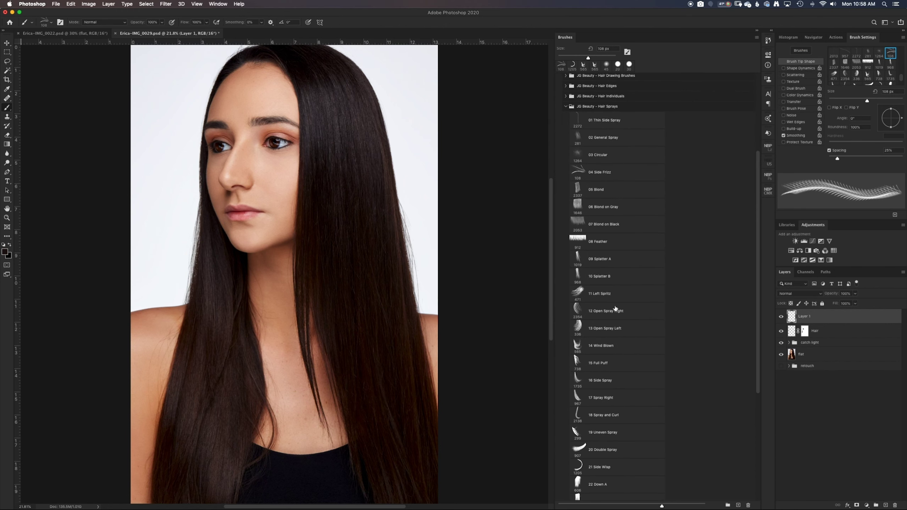
scroll(621, 360, down, 1)
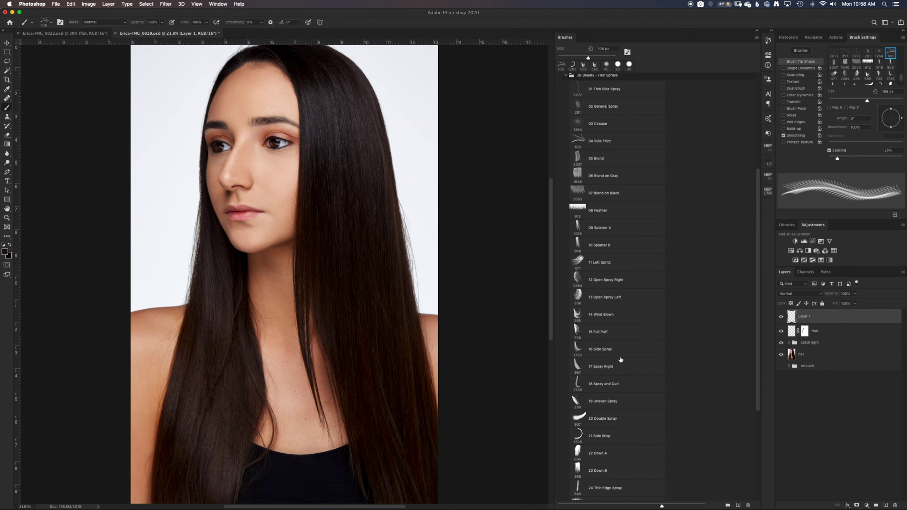
scroll(621, 360, down, 1)
scroll(620, 360, down, 1)
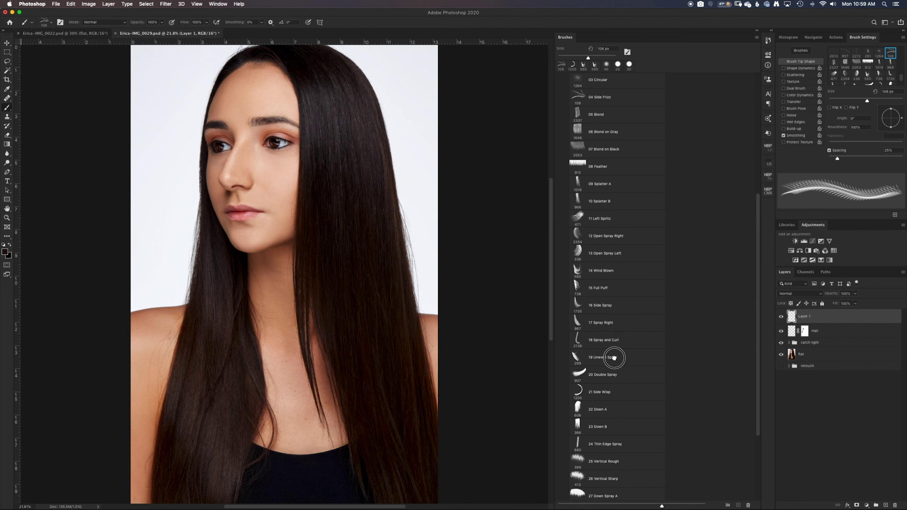
click(614, 358)
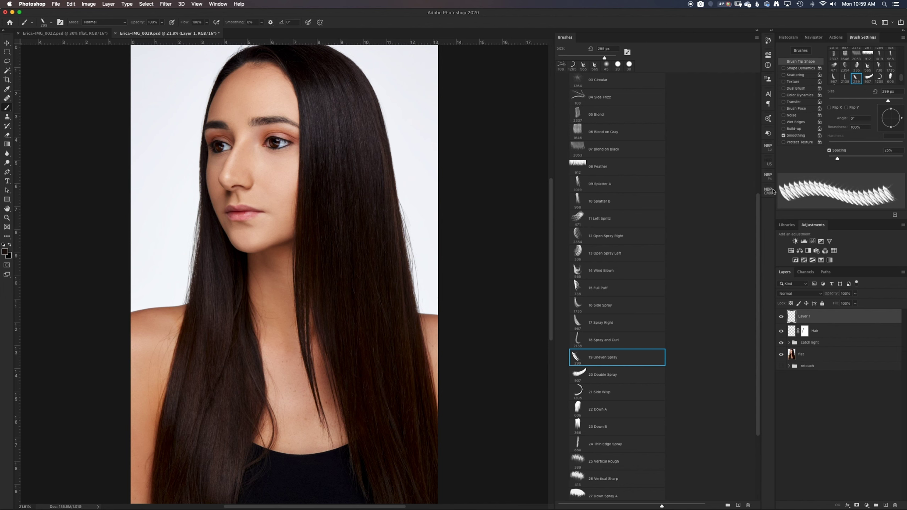
click(830, 108)
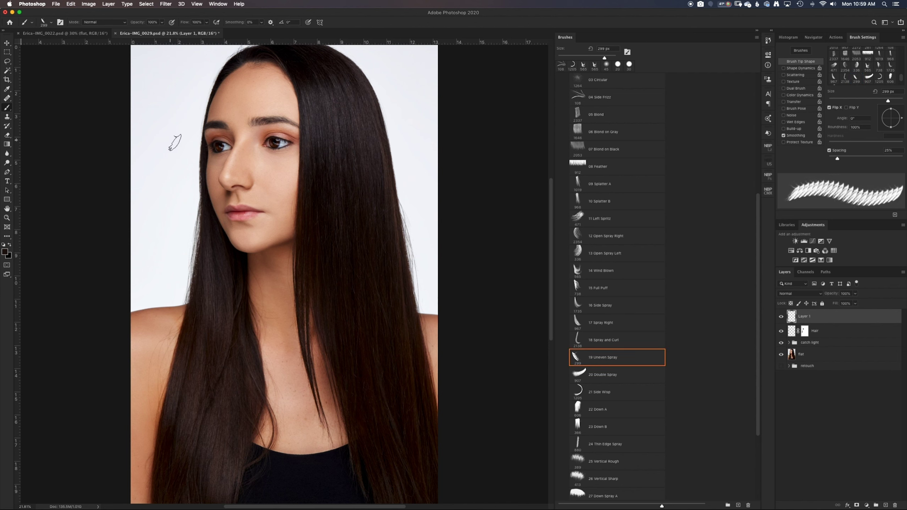
key(bracketright)
key(bracketright)
key(bracketright)
key(bracketright)
key(bracketright)
key(bracketright)
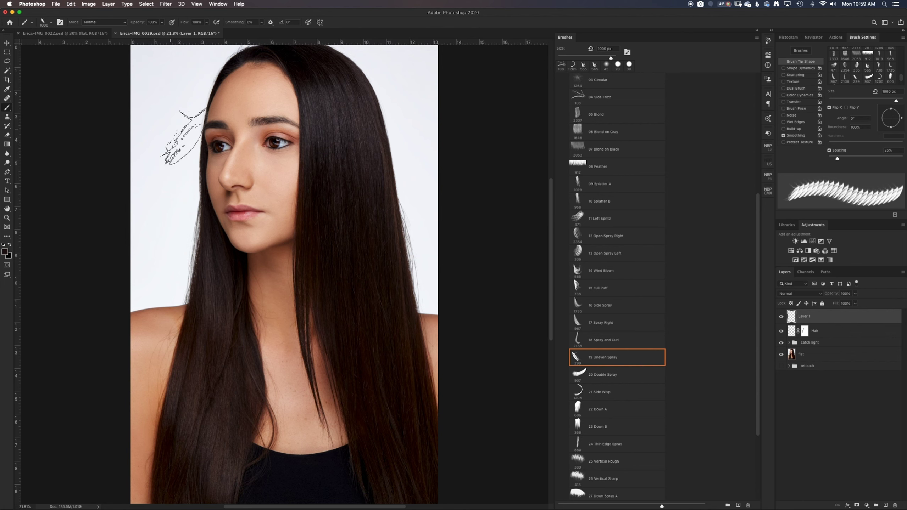
key(bracketright)
Stamp the strand beside the forehead, rotate it about 46° and move it up onto the crown.
click(180, 104)
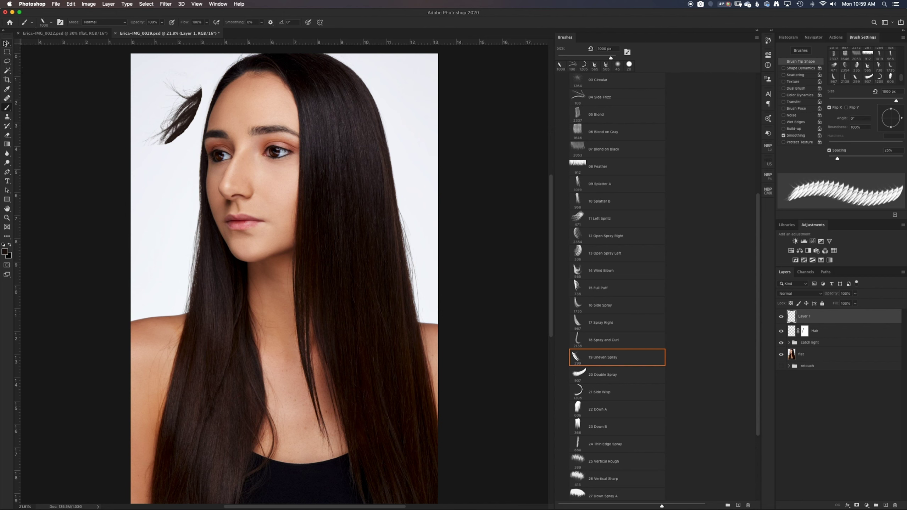
key(ctrl+t)
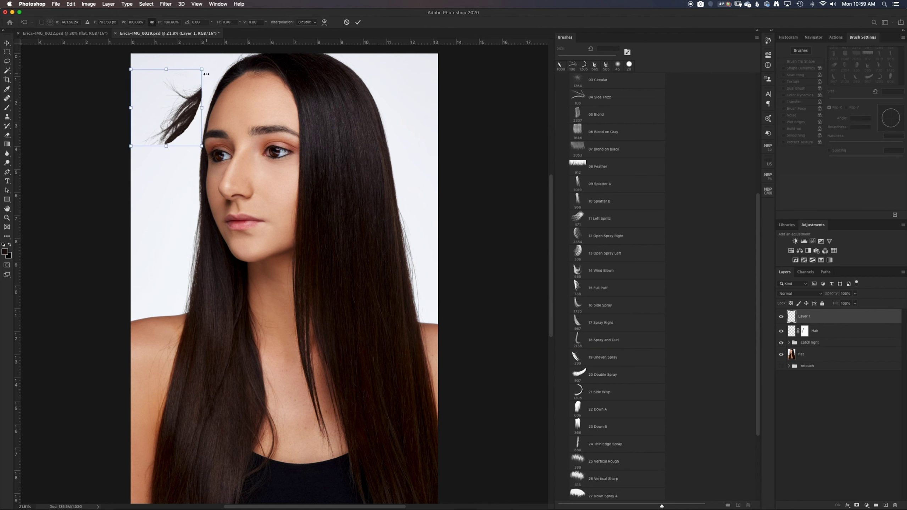
mouse_move(206, 74)
mouse_down()
mouse_move(221, 118)
mouse_move(174, 144)
mouse_move(235, 76)
mouse_up()
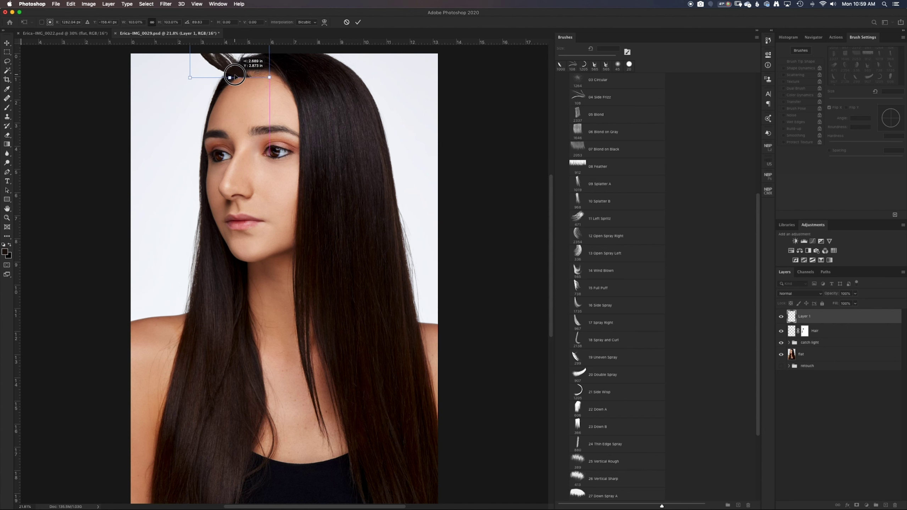
drag(234, 76, 237, 76)
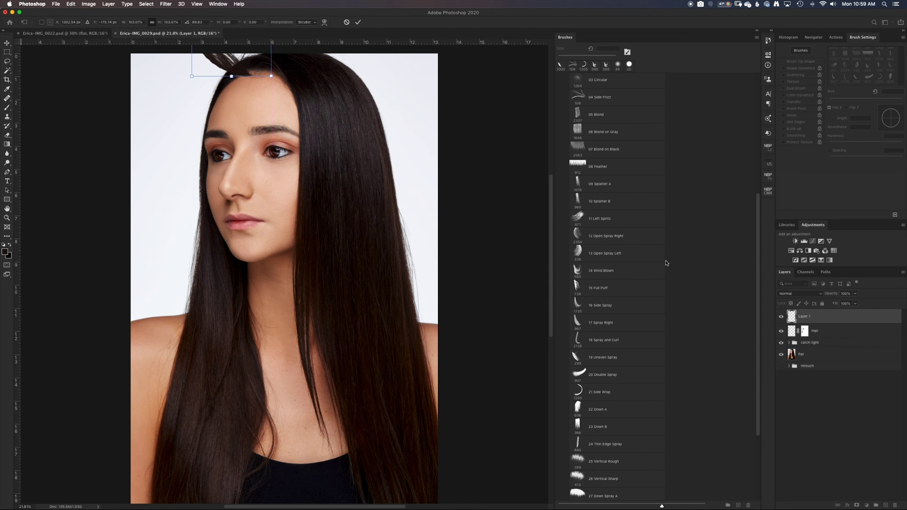
key(Return)
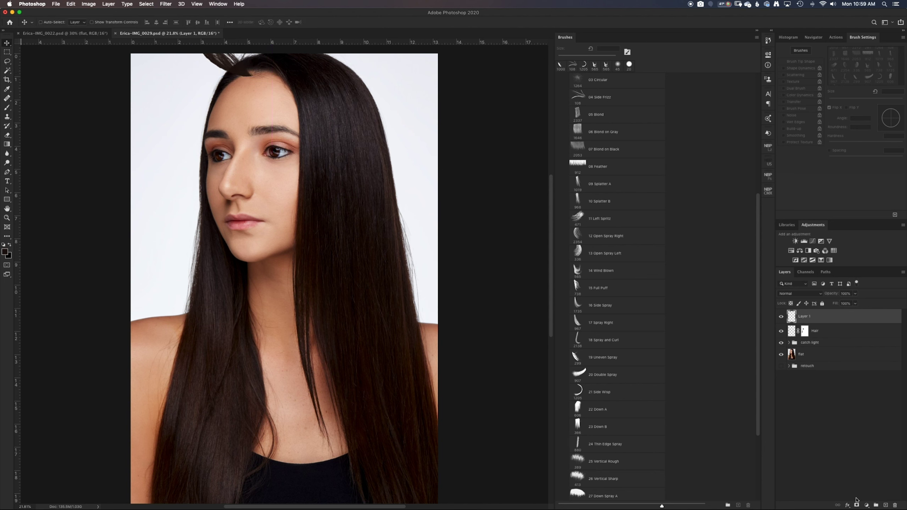
Add a layer mask to Layer 1 and mask out the strand's hard edges with a 125 px hard round brush.
click(857, 505)
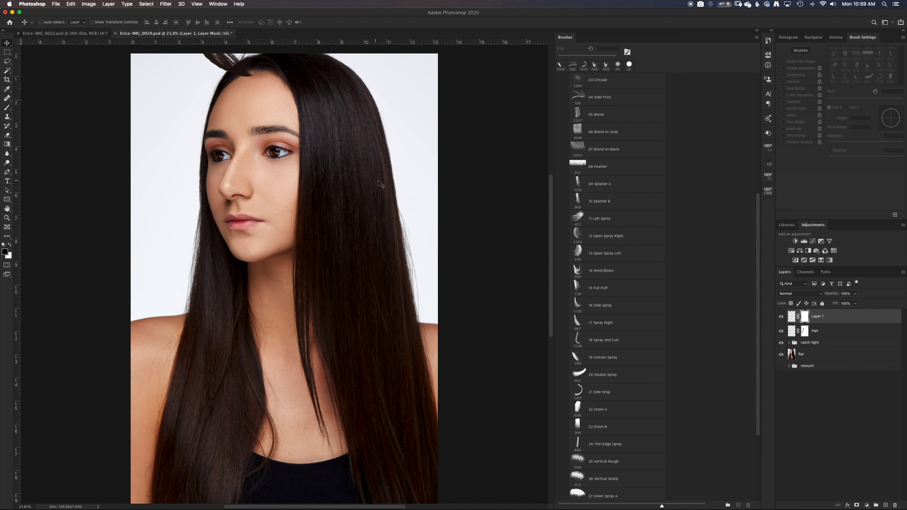
key(b)
scroll(858, 68, up, 5)
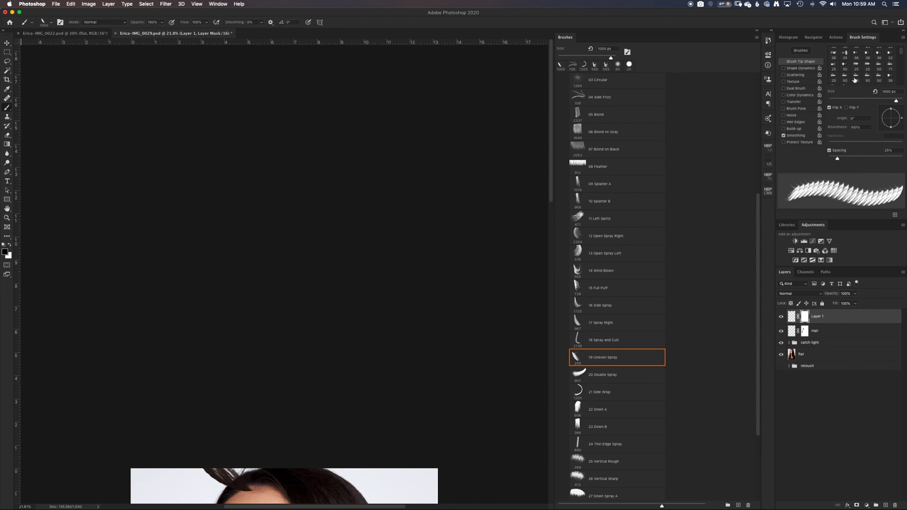
click(844, 52)
scroll(395, 220, down, 10)
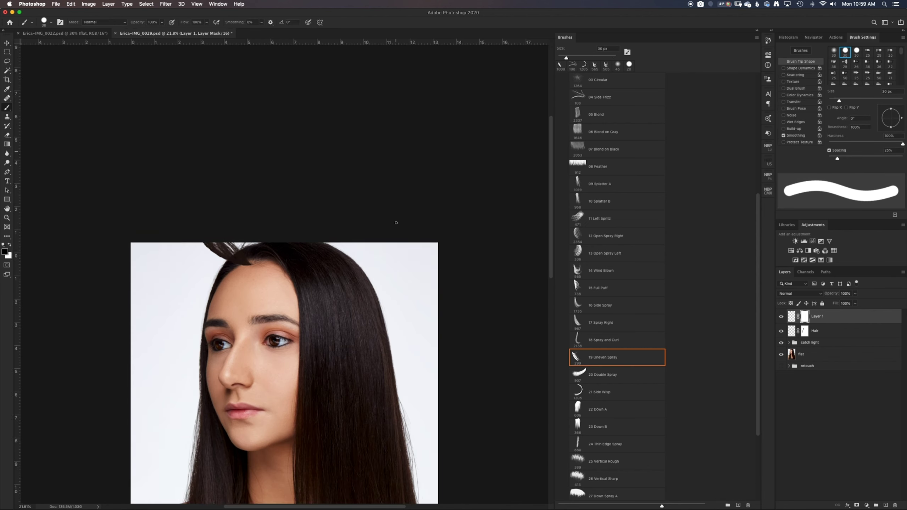
scroll(398, 221, down, 4)
scroll(399, 222, down, 4)
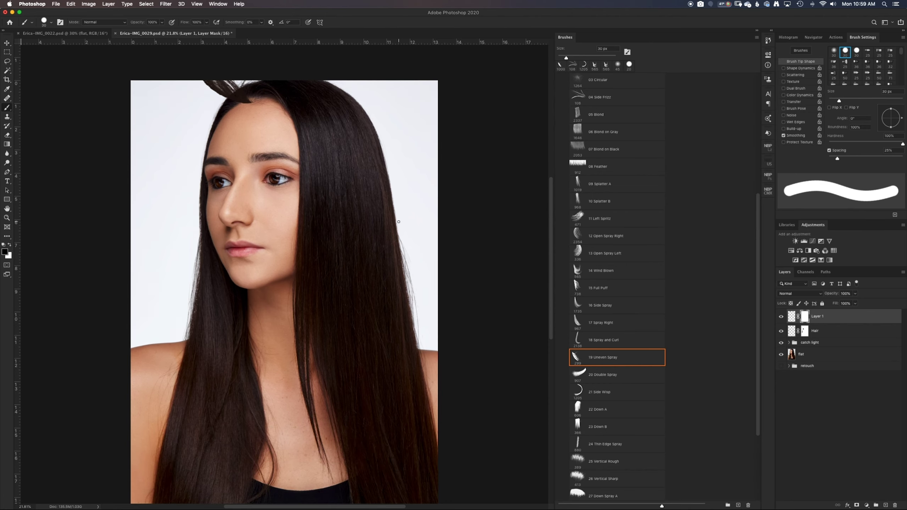
scroll(398, 222, down, 1)
key(bracketright)
key(bracketright)
key(bracketright)
key(bracketright)
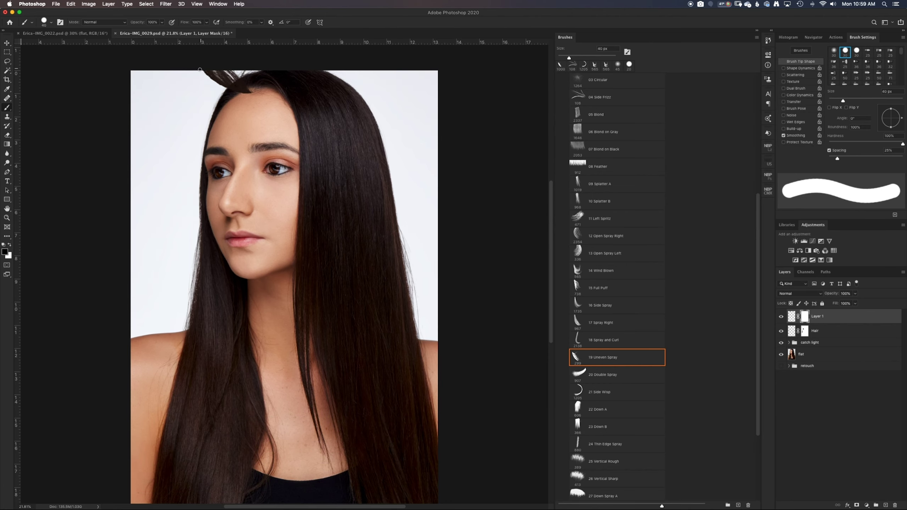
key(bracketright)
key(bracketright)
key(bracketright)
drag(211, 73, 230, 69)
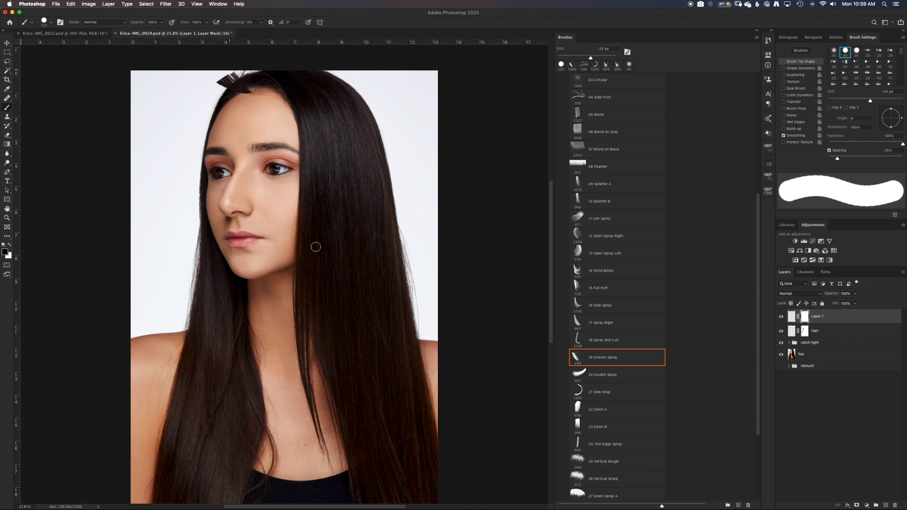
mouse_move(223, 81)
mouse_down()
mouse_move(235, 92)
mouse_move(227, 71)
mouse_up()
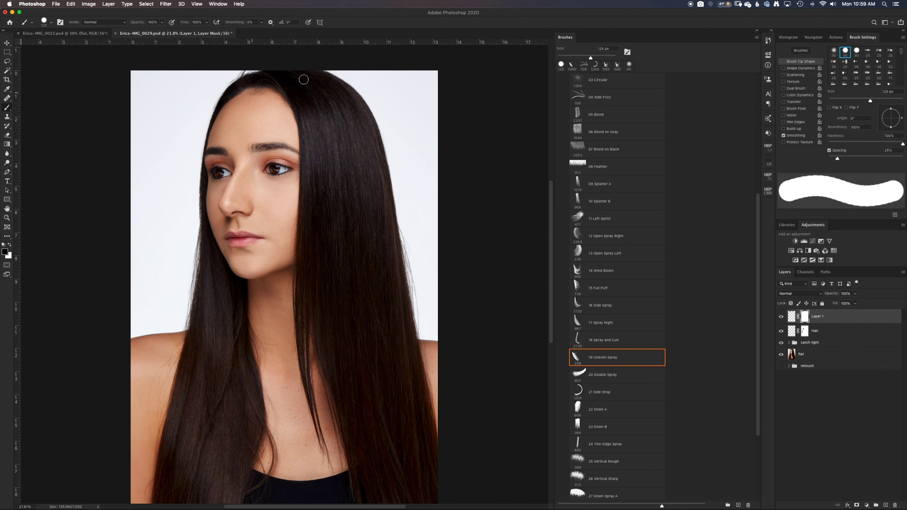
Soften the mask edge at the crown with a larger soft round brush, then retarget Layer 1's pixels.
click(833, 53)
key(bracketright)
key(bracketright)
key(bracketright)
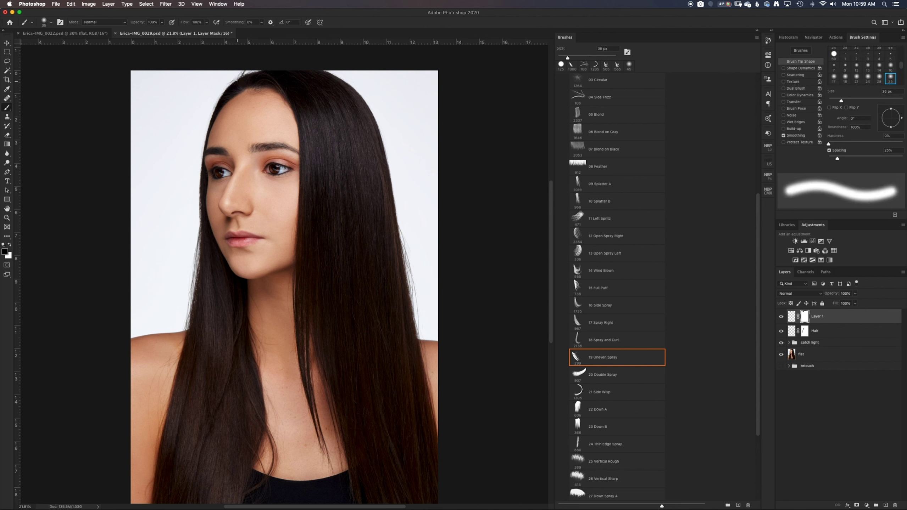
key(bracketright)
key(bracketright)
key(bracketright)
key(bracketright)
key(bracketright)
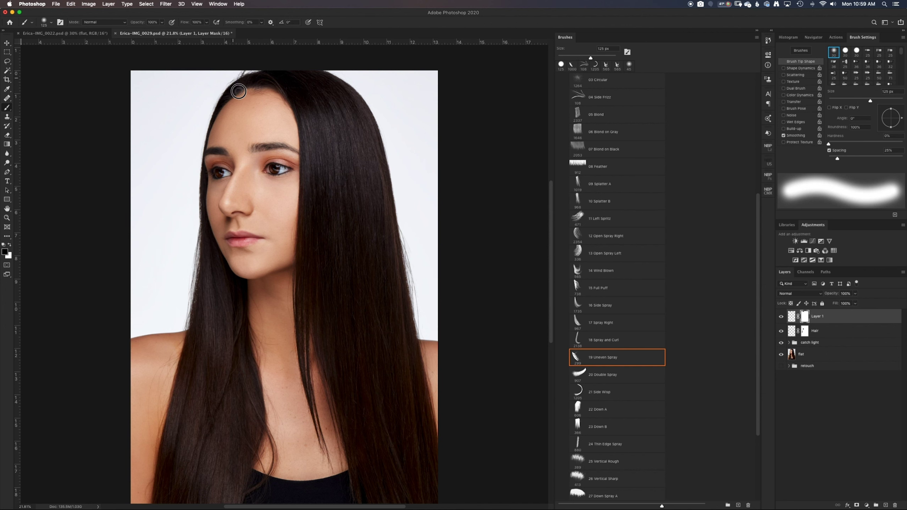
key(bracketright)
key(bracketright)
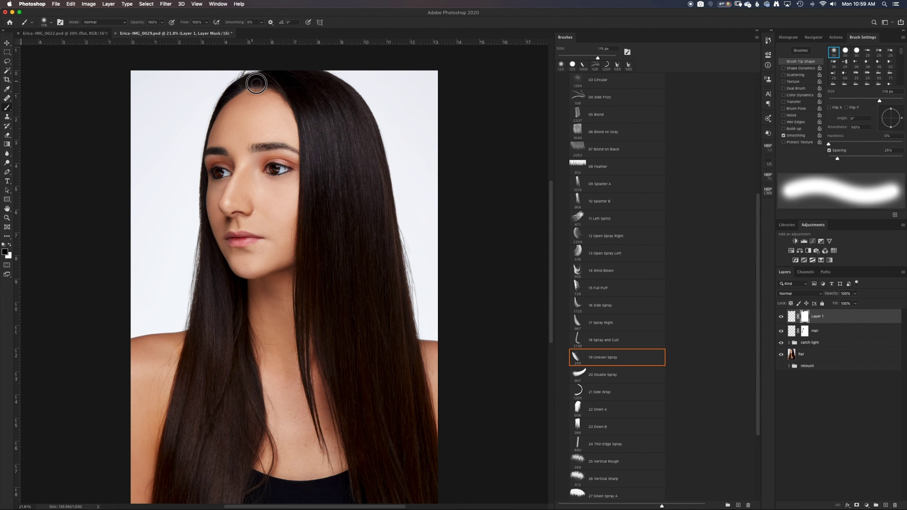
click(256, 85)
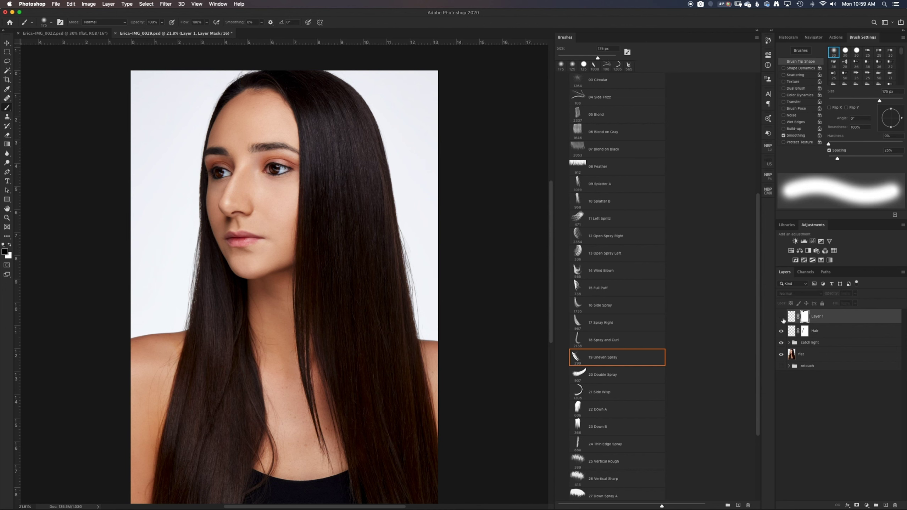
click(791, 316)
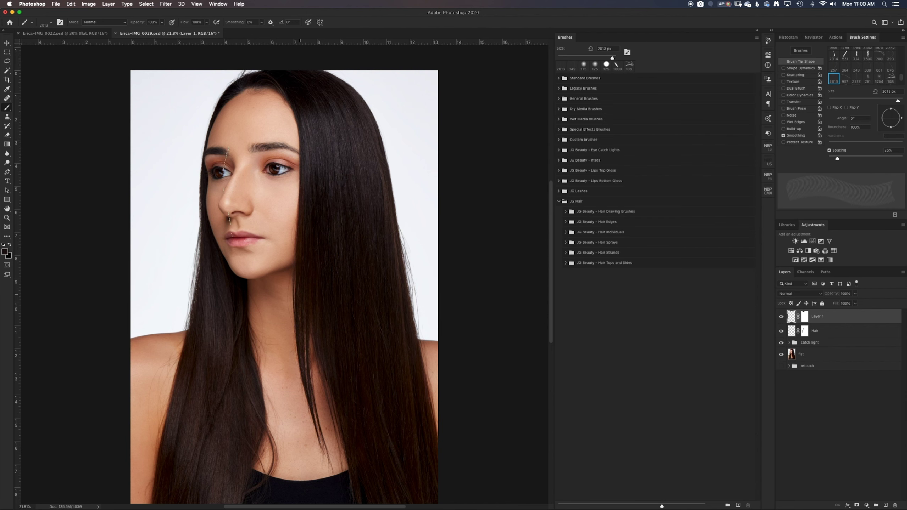
click(6, 43)
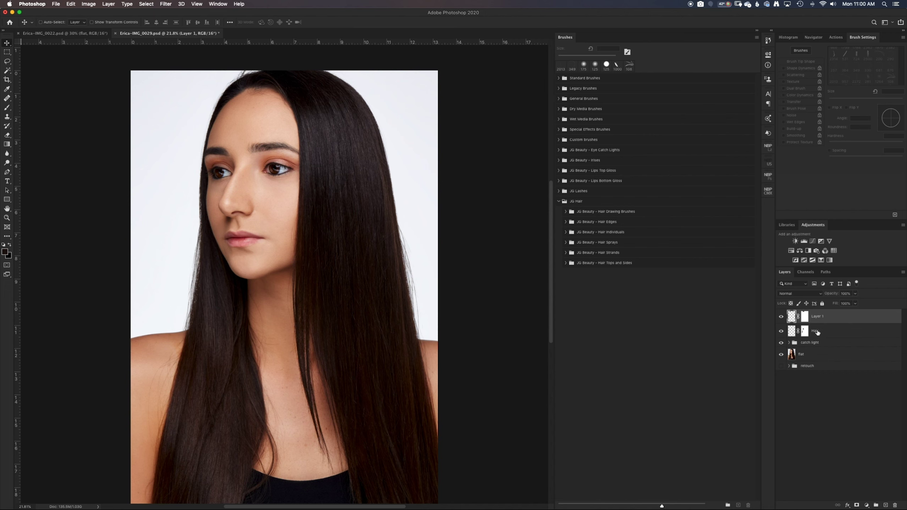
Rename the new hair layer 'hair top strands', collapse JG Hair, and add an empty layer.
double_click(816, 316)
text(hair top stra)
text(nds)
key(Return)
click(558, 201)
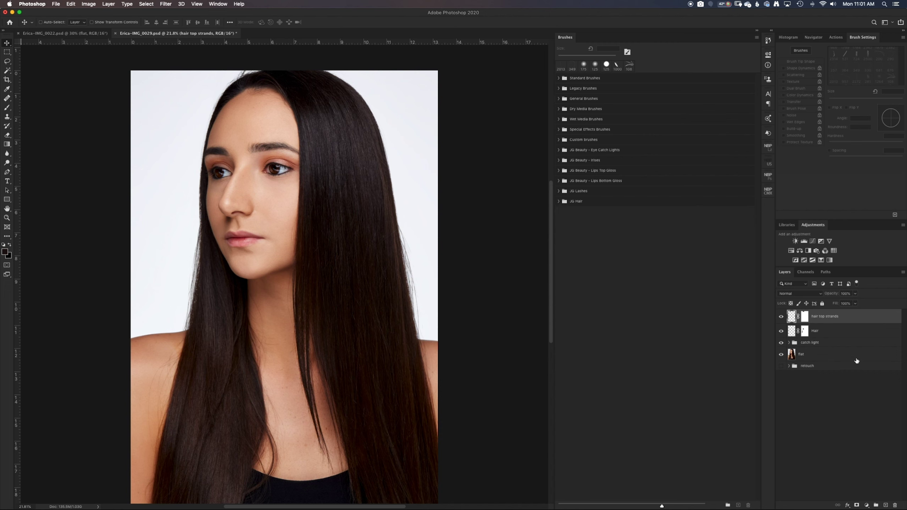
click(885, 505)
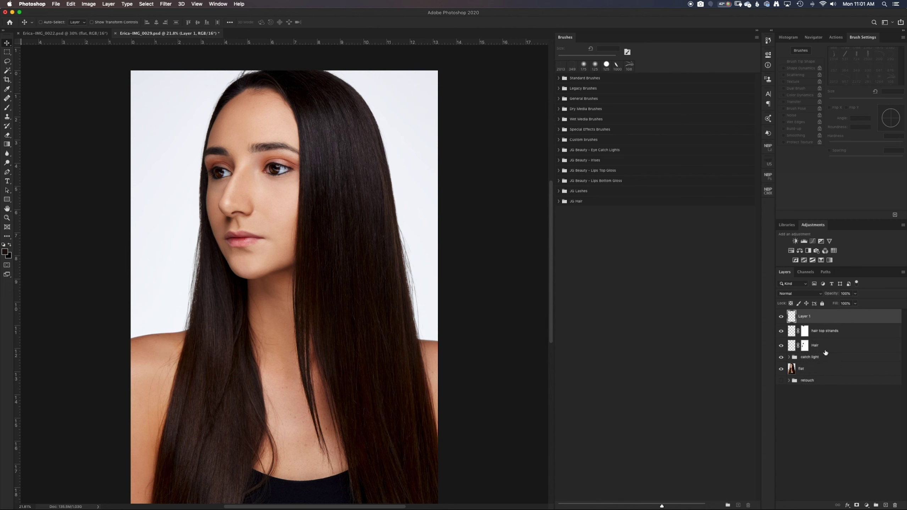
Rename the catch light group to 'beauty brushes', correcting the misspelling.
double_click(813, 356)
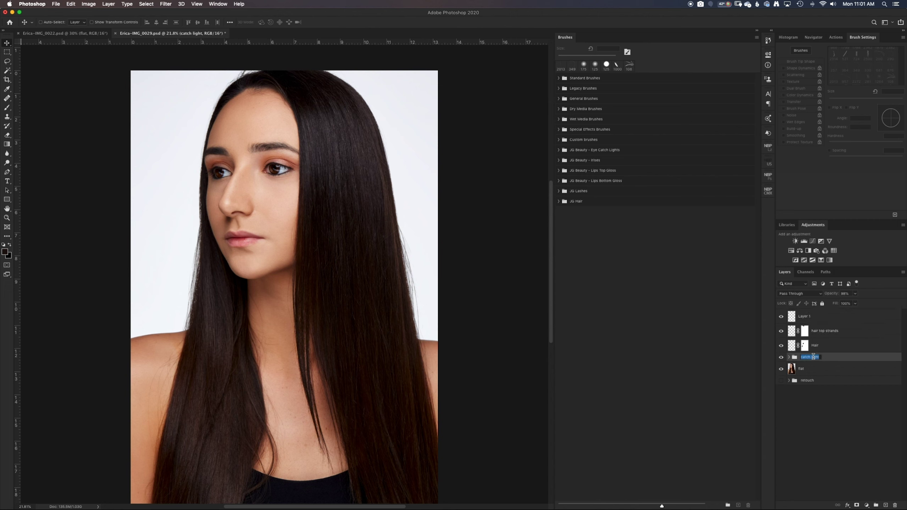
text(beuaty)
text( brush)
text(es)
key(Return)
double_click(815, 357)
click(805, 357)
key(BackSpace)
key(BackSpace)
key(BackSpace)
text(eau)
key(Return)
Move the hair and hair top strands layers into the beauty brushes group.
click(829, 345)
shift+click(829, 332)
drag(829, 346, 828, 358)
Rename the empty Layer 1 to 'lip gloss top'.
click(805, 317)
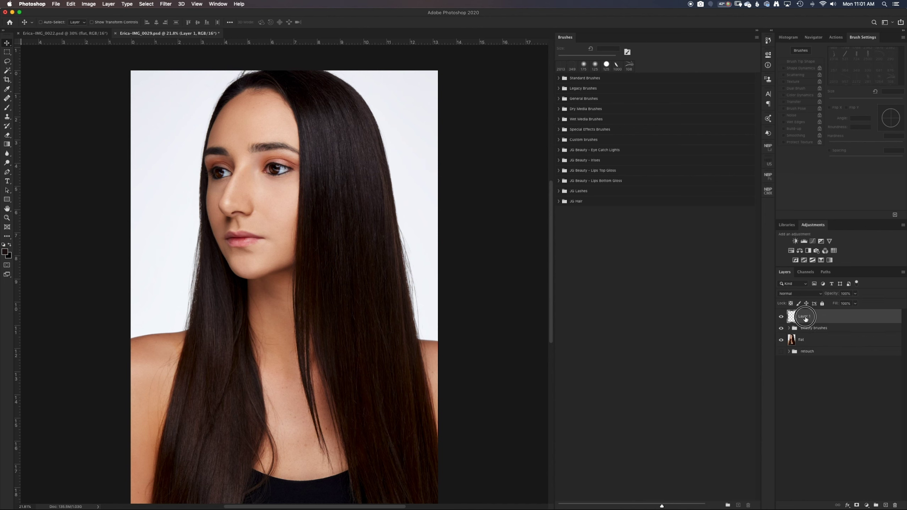
double_click(805, 318)
key(BackSpace)
text(lip gloss top)
key(Return)
Try duplicating the lip gloss top layer, then delete the copy.
drag(838, 320, 886, 505)
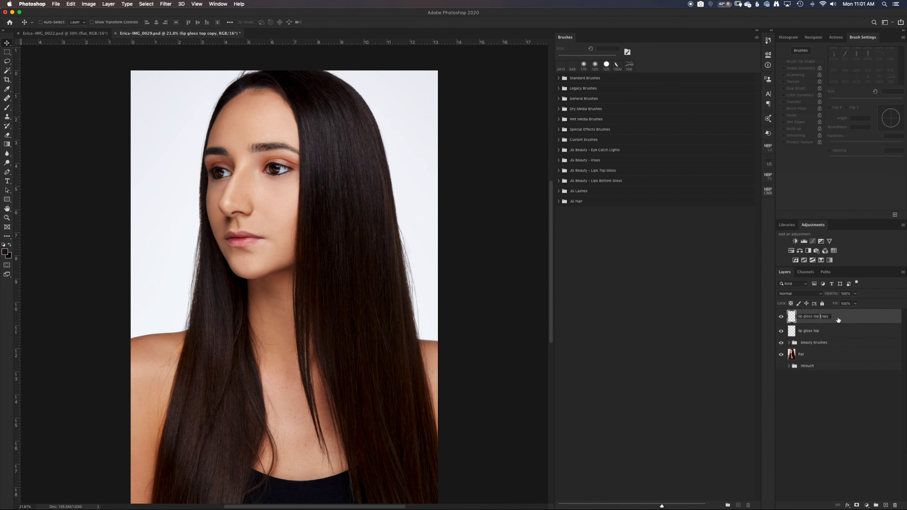
click(850, 320)
drag(851, 320, 895, 505)
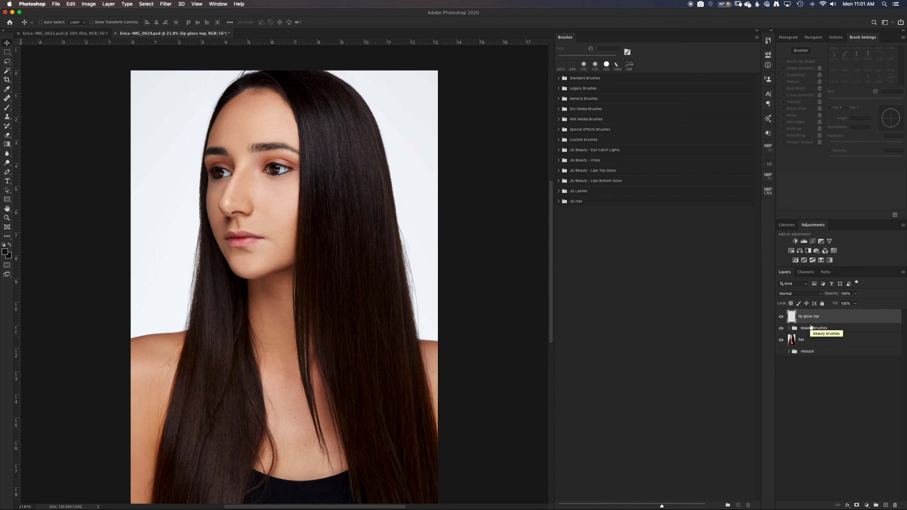
drag(811, 327, 811, 327)
drag(821, 320, 828, 320)
right_click(831, 320)
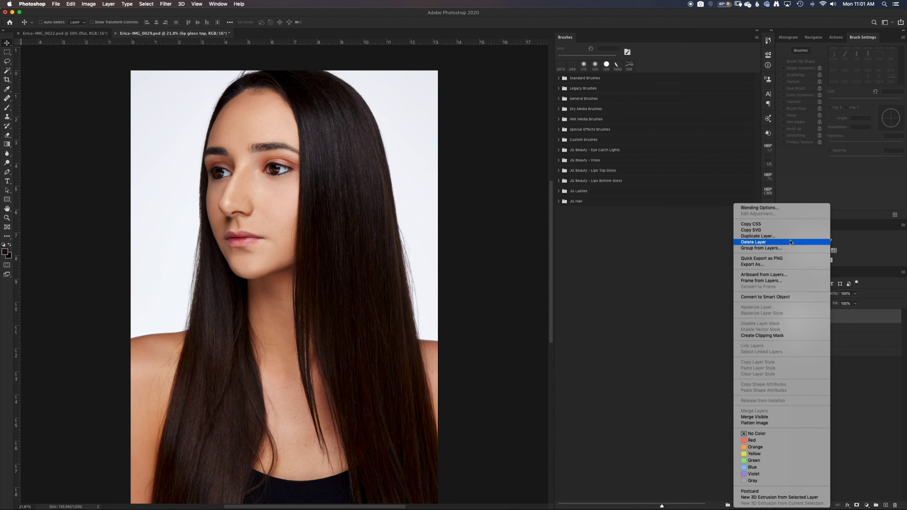
key(Escape)
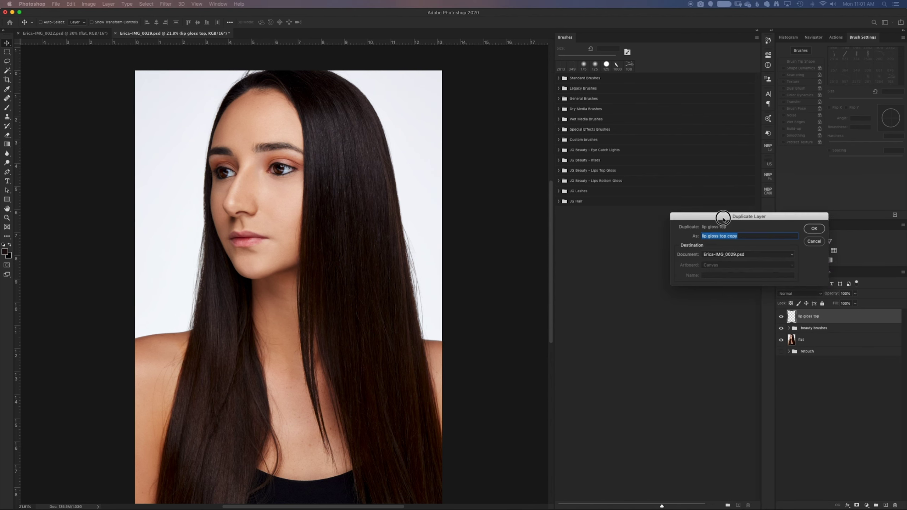
Create a 'lip gloss bottom' copy through the duplicate dialog, then delete it.
mouse_move(721, 216)
mouse_down()
mouse_move(674, 221)
mouse_move(730, 247)
mouse_up()
click(671, 243)
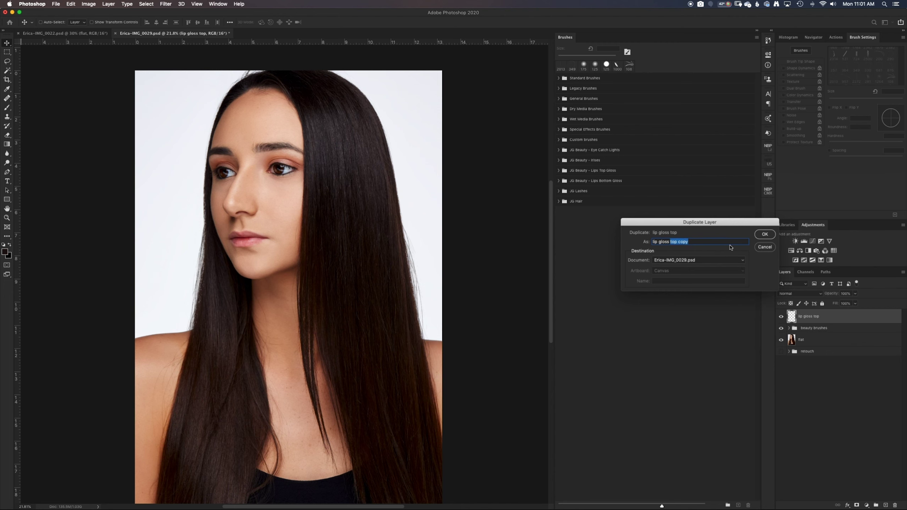
text(bottom)
key(Return)
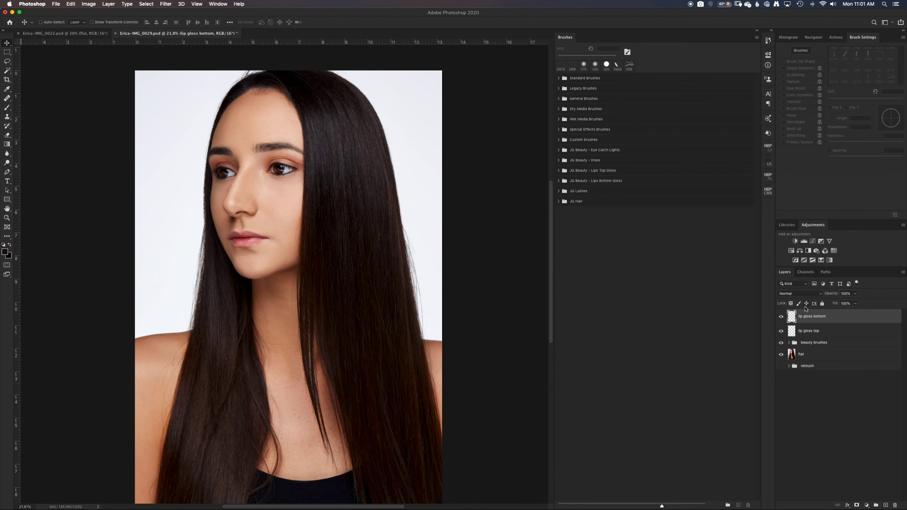
click(92, 4)
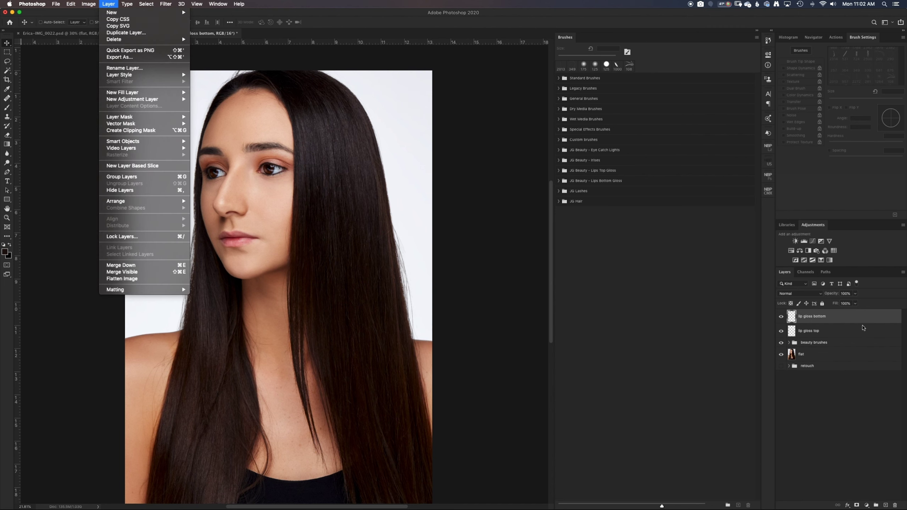
click(860, 320)
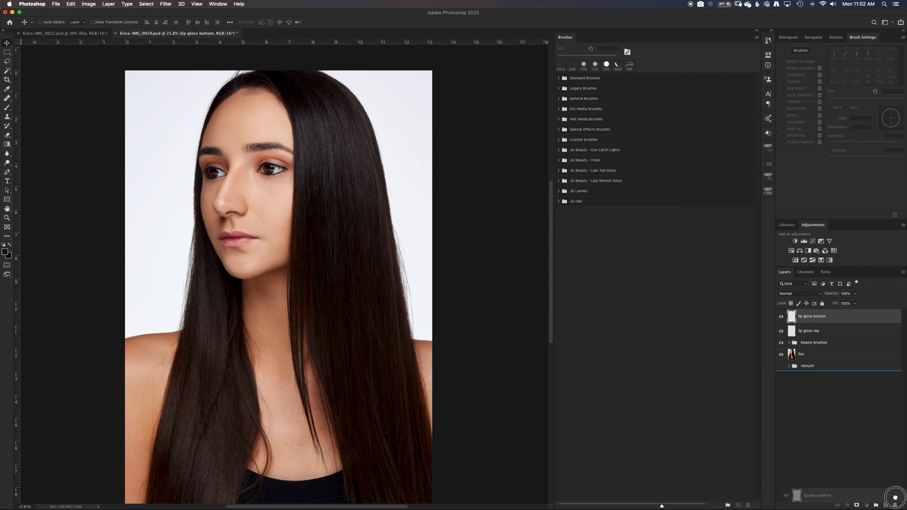
drag(849, 319, 895, 505)
Duplicate lip gloss top as 'lip gloss bottom' and expand the Lips Bottom Gloss brushes.
drag(821, 317, 886, 505)
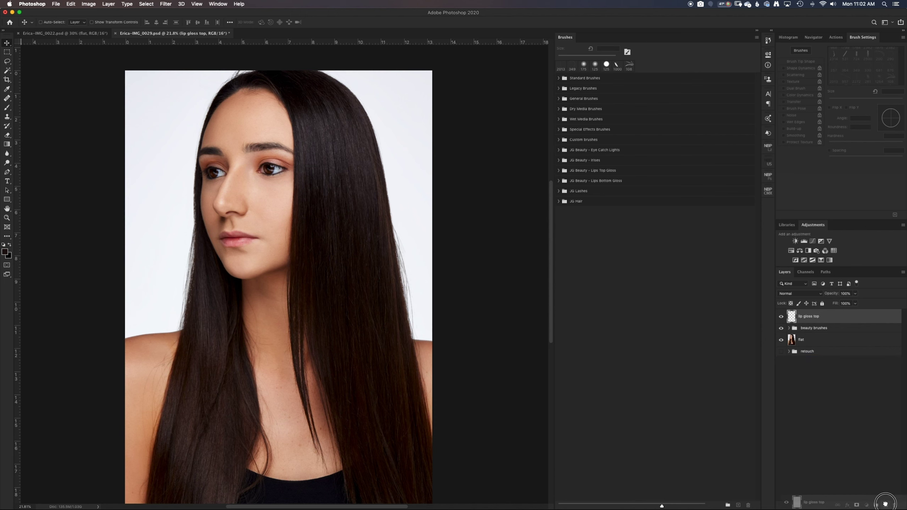
double_click(820, 317)
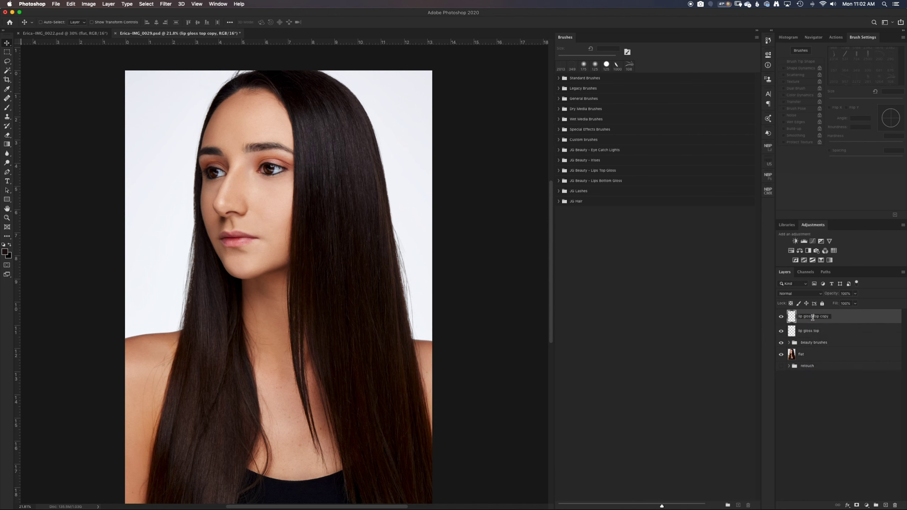
drag(813, 317, 845, 319)
text(b)
text(ottom)
key(Return)
click(559, 181)
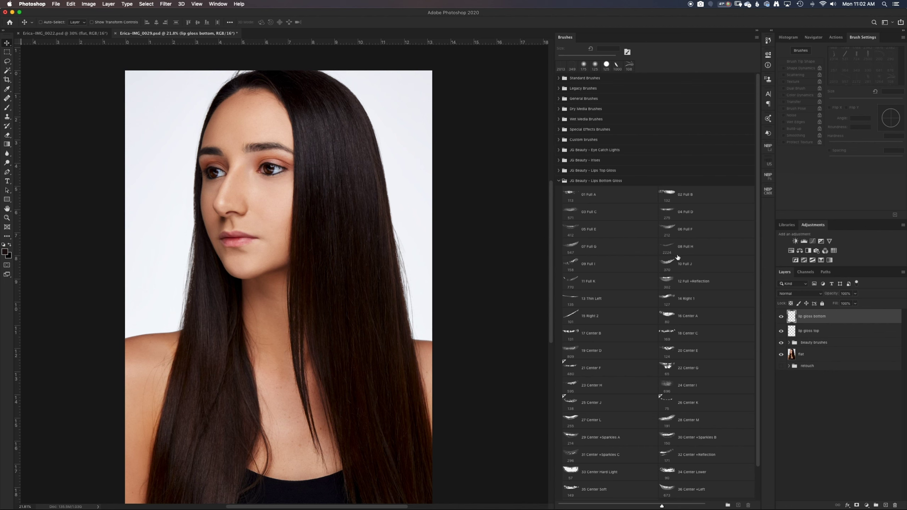
Reset default colours and stamp the 08 Full H gloss brush on the lips.
click(4, 246)
click(677, 282)
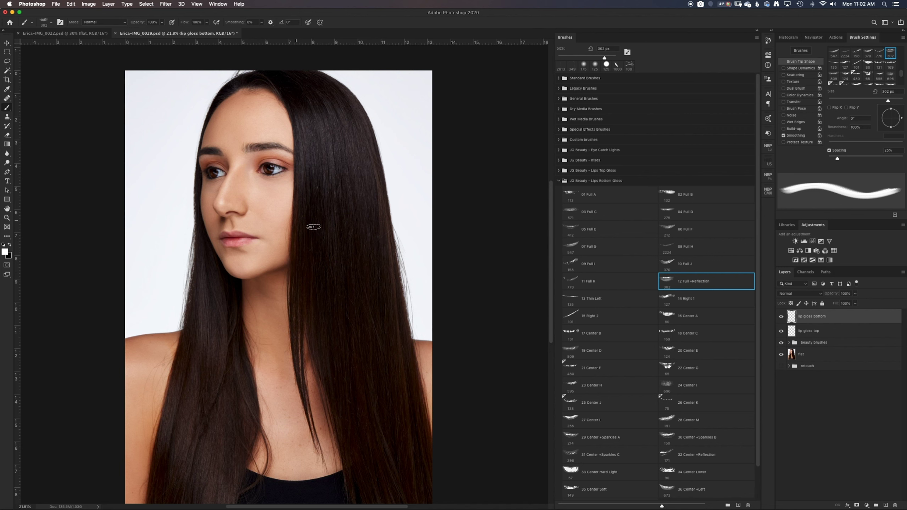
click(682, 248)
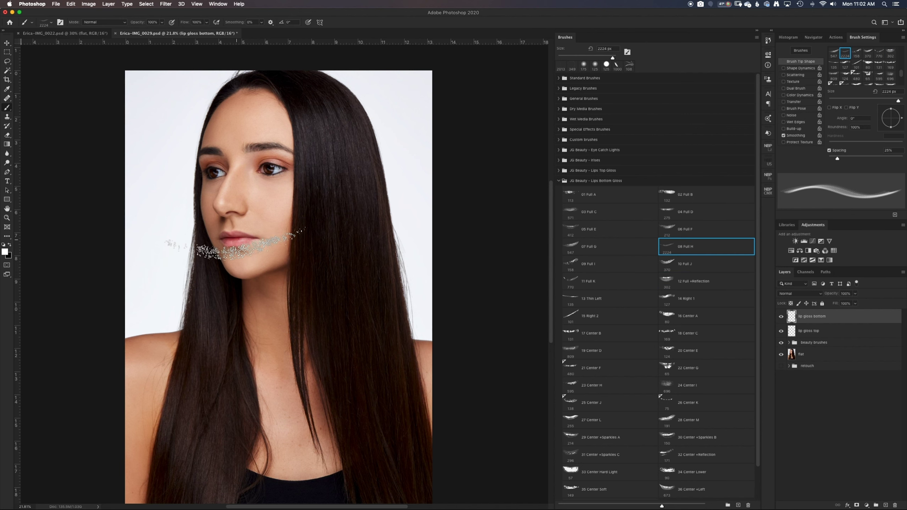
key(bracketleft)
key(bracketleft)
key(bracketleft)
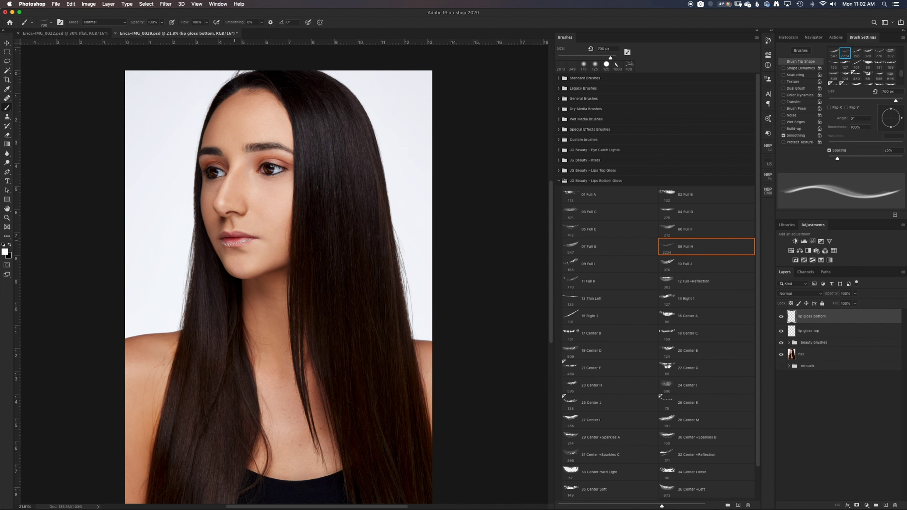
click(237, 244)
key(super+z)
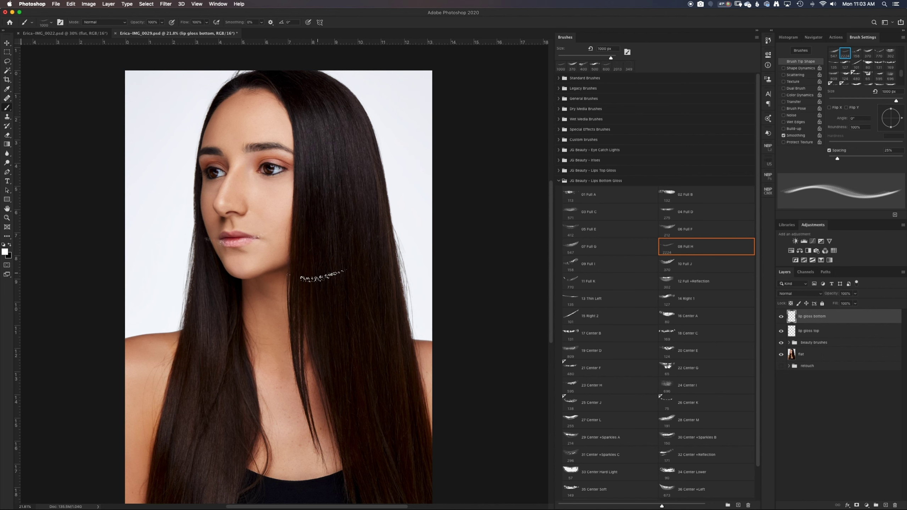
Zoom in on the lips and rotate the gloss stamp about 4.4°.
key(super+plus)
key(super+plus)
key(super+plus)
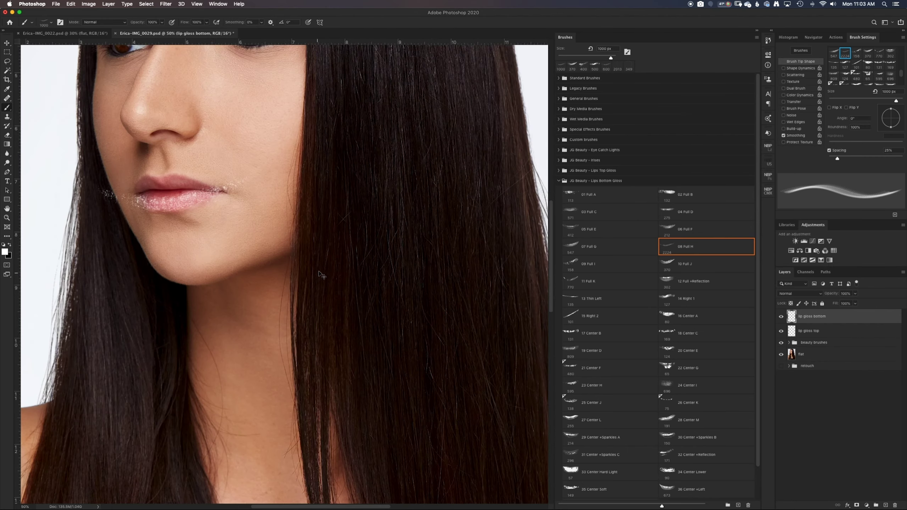
key(super+plus)
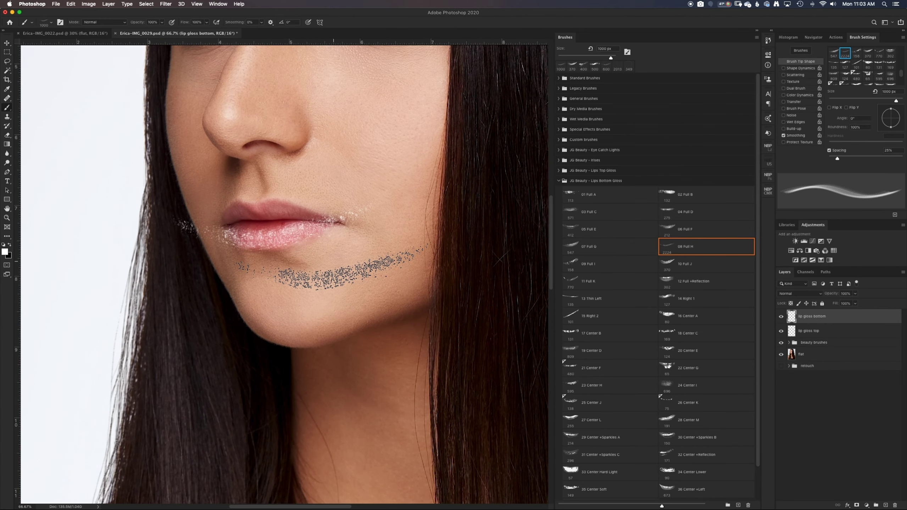
key(super+t)
drag(399, 174, 365, 218)
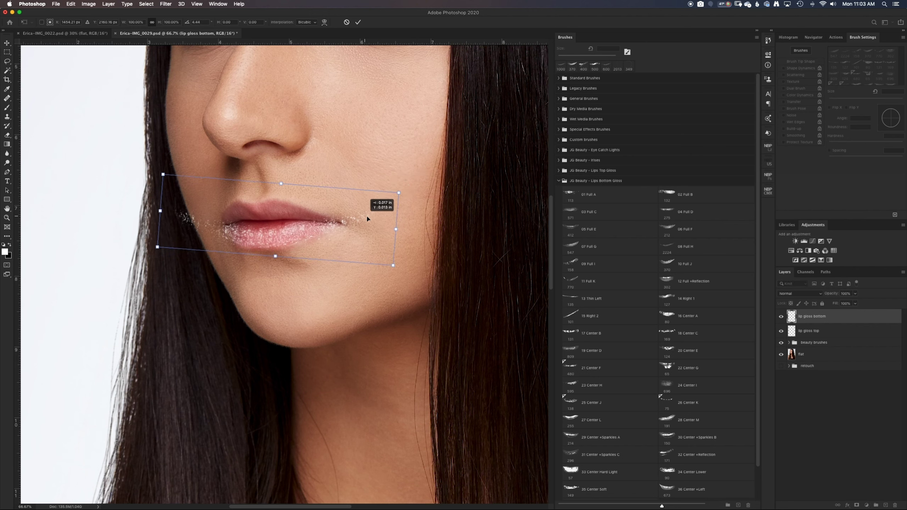
Warp the gloss stamp's corners and edges around the lower lip and commit it.
right_click(359, 227)
click(372, 274)
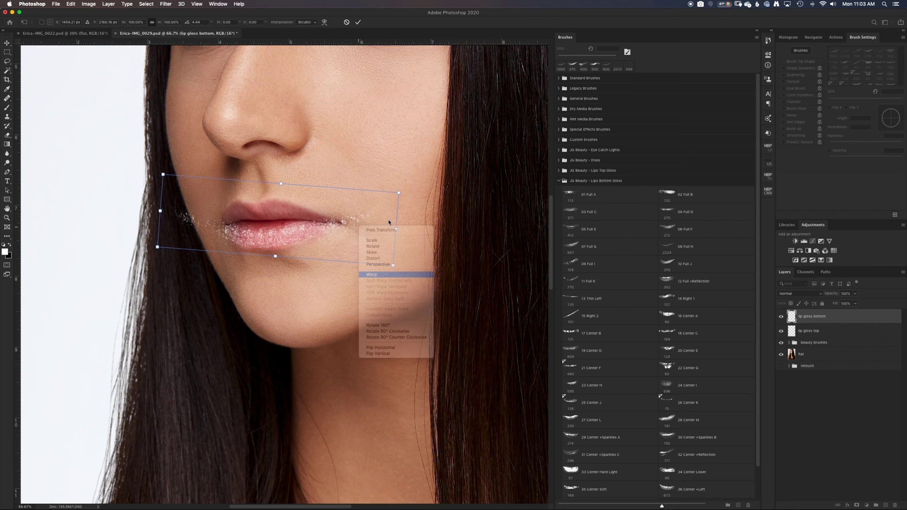
mouse_move(399, 194)
mouse_down()
mouse_move(394, 266)
mouse_move(367, 260)
mouse_up()
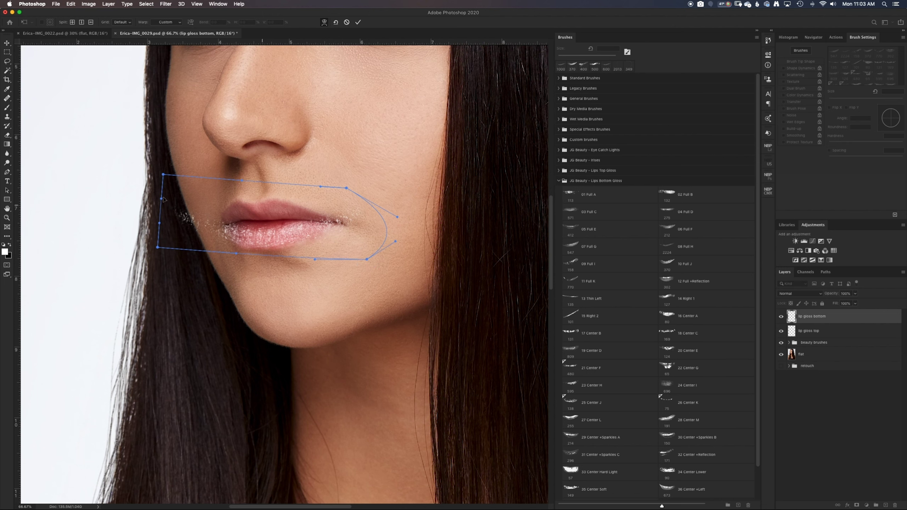
drag(163, 174, 222, 187)
drag(157, 247, 205, 254)
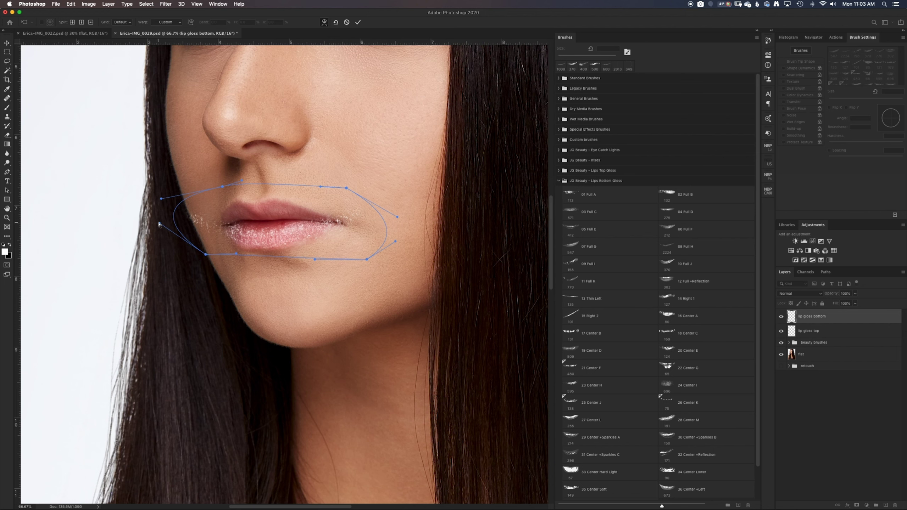
drag(160, 224, 200, 225)
drag(201, 230, 204, 230)
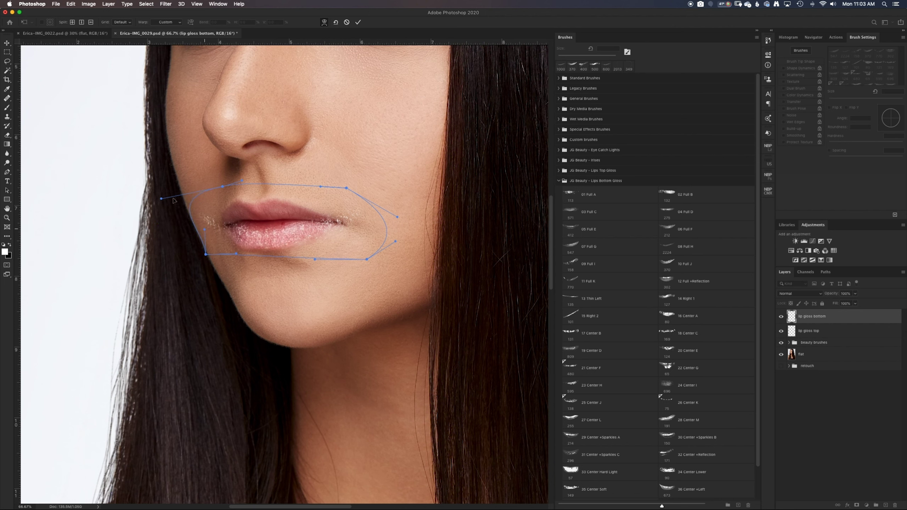
drag(161, 200, 207, 211)
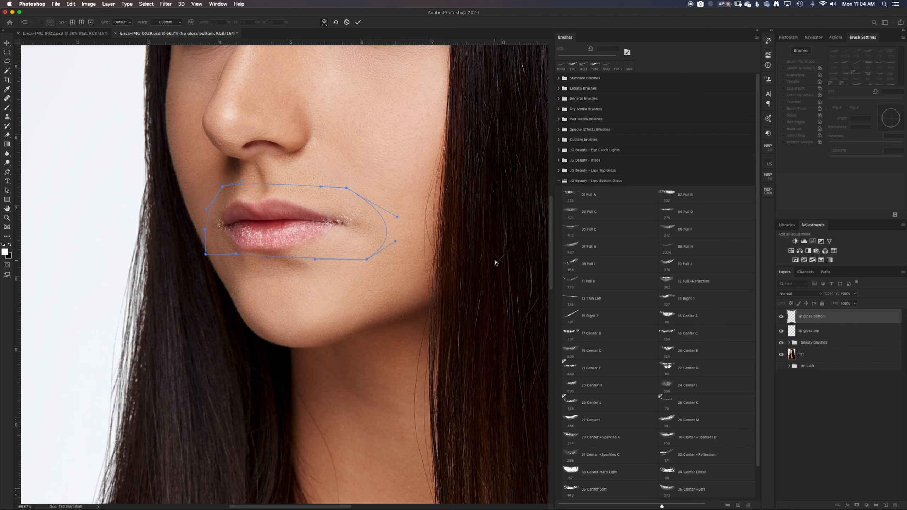
key(Return)
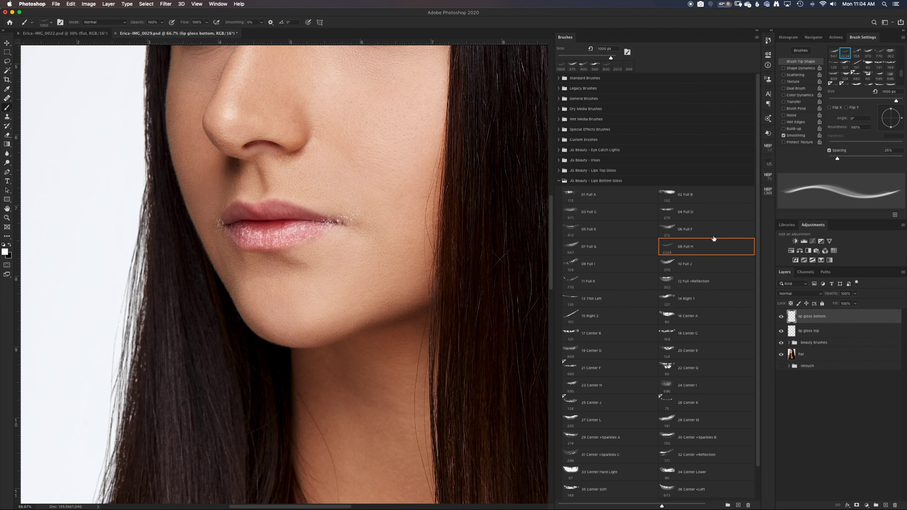
Add a mask to lip gloss bottom and paint out the left-corner glitter with a 60 px soft brush.
click(857, 505)
scroll(838, 69, up, 5)
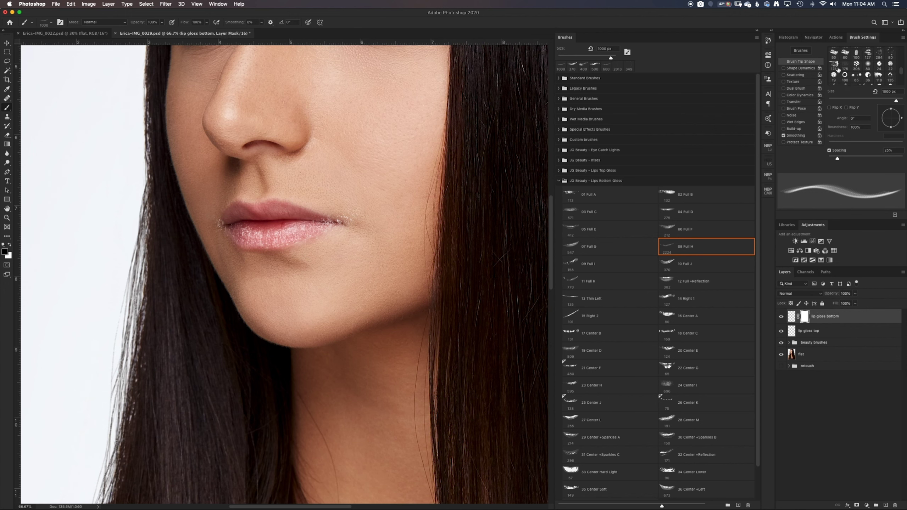
scroll(838, 69, up, 5)
scroll(838, 70, up, 5)
click(834, 52)
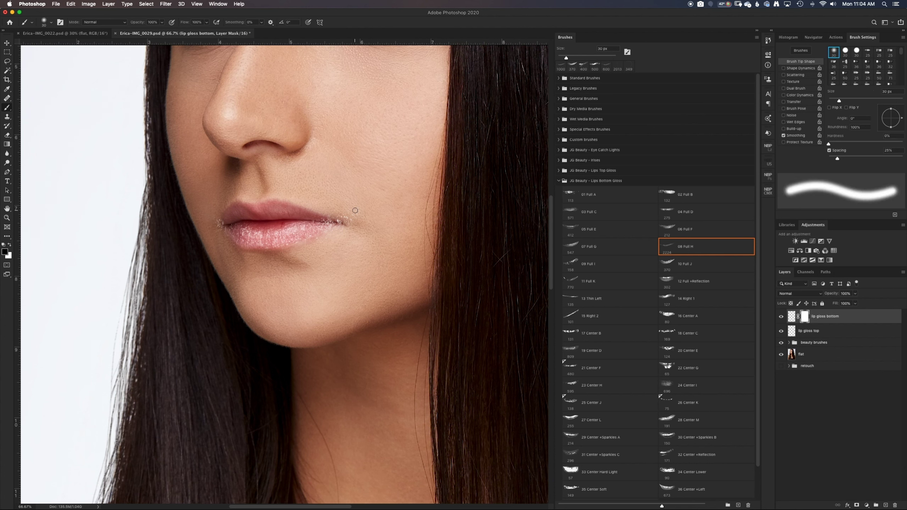
key(bracketright)
key(bracketright)
key(bracketright)
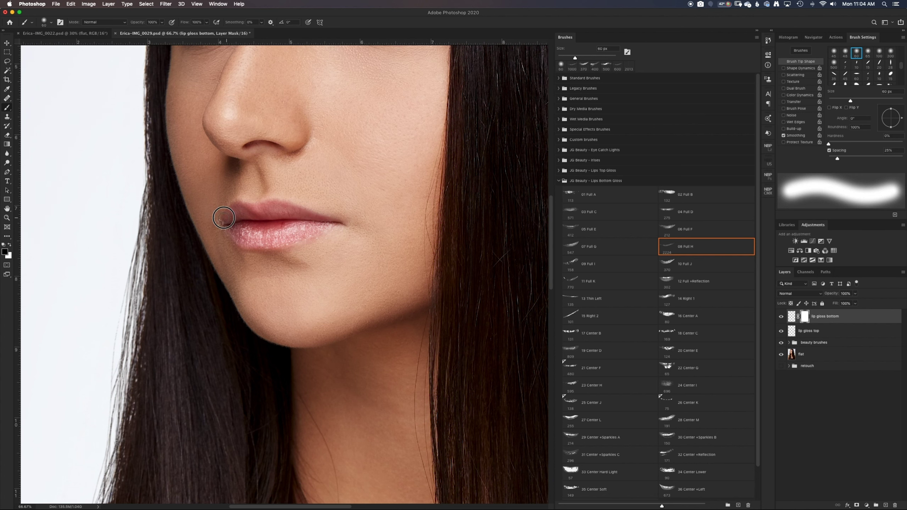
drag(221, 222, 214, 205)
Mask gloss along the lower lip's left edge, then set flow 1% and brush size 150 px.
click(207, 22)
key(bracketleft)
key(bracketleft)
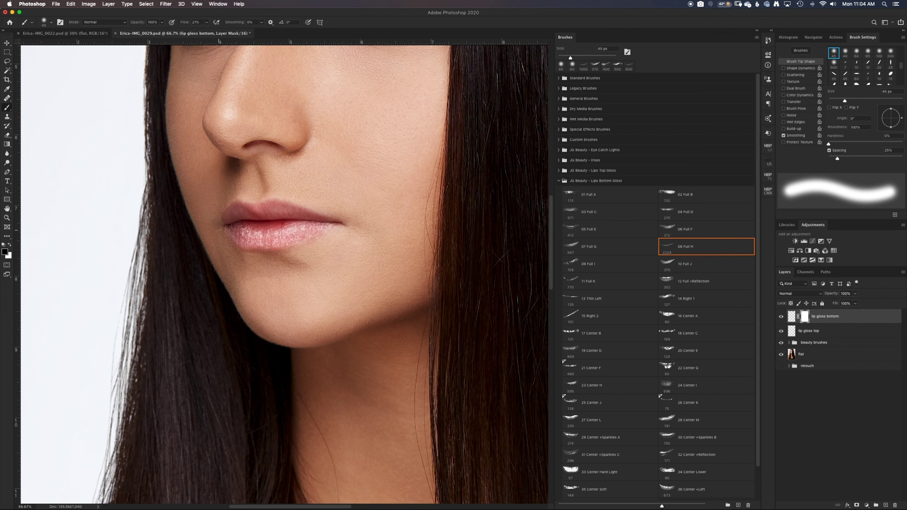
key(bracketright)
key(bracketright)
key(bracketright)
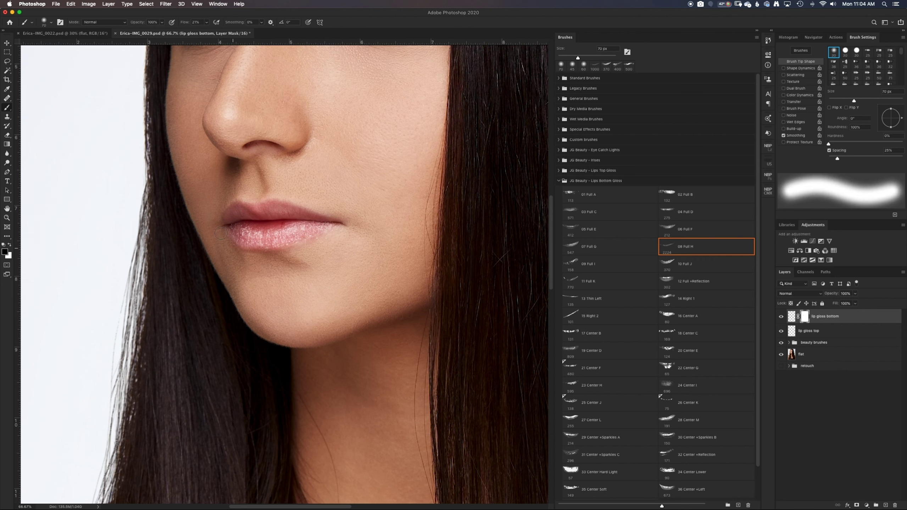
drag(221, 234, 315, 245)
key(bracketright)
key(bracketright)
click(206, 22)
drag(207, 32, 200, 31)
key(bracketright)
key(bracketright)
key(bracketright)
Compare the lips with and without the gloss, and set the layer opacity to about 60%.
click(781, 317)
click(855, 293)
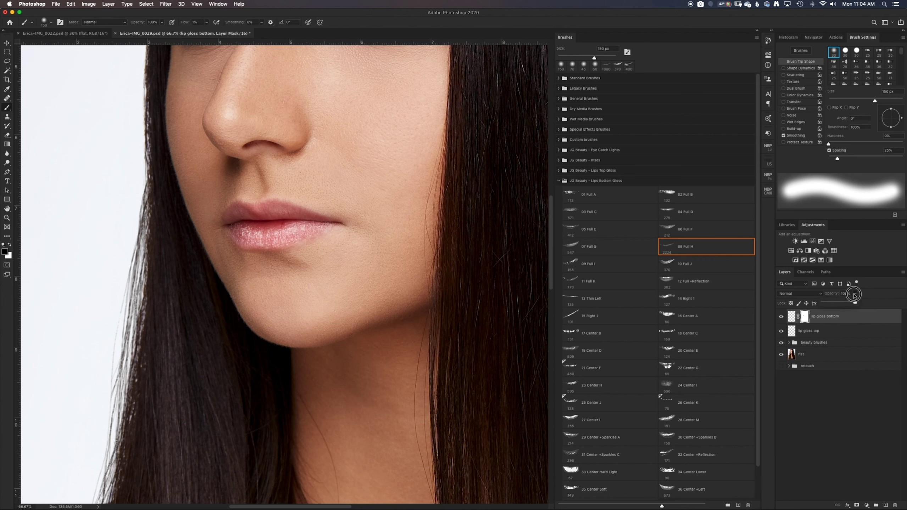
mouse_move(856, 302)
mouse_down()
mouse_move(822, 304)
mouse_move(835, 303)
mouse_up()
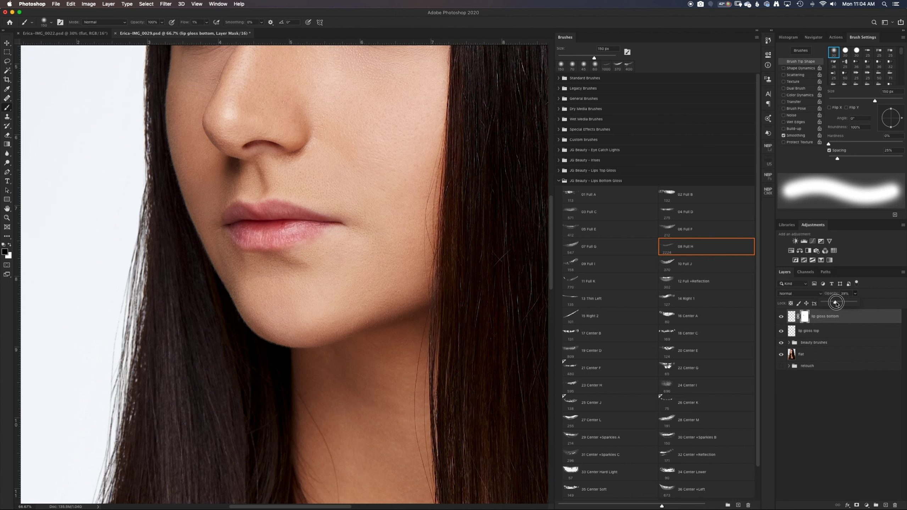
drag(836, 304, 843, 302)
Zoom out and toggle the bottom gloss layer to compare the portrait.
key(super+minus)
key(super+minus)
key(super+minus)
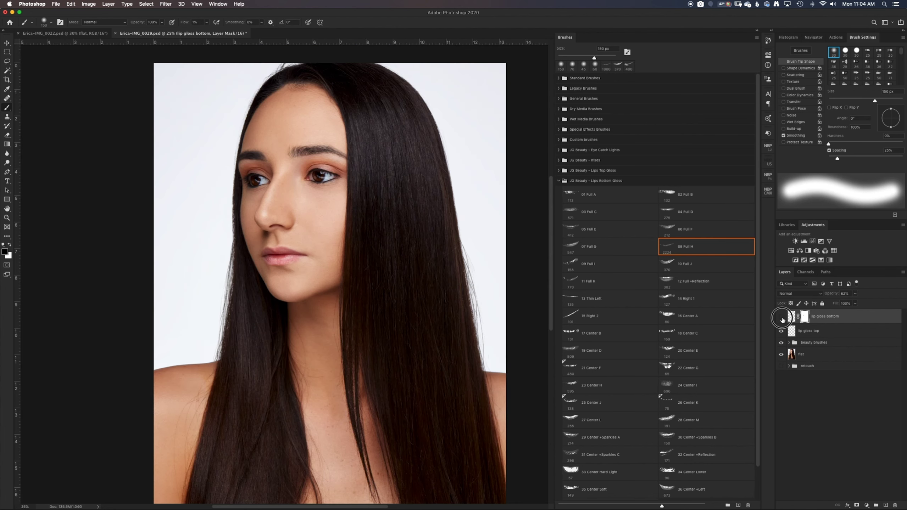
click(782, 319)
click(782, 318)
click(781, 318)
click(781, 317)
click(781, 317)
Open the JG Beauty - Lips Top Gloss brushes and try 09 Center Double Arch and 11 Cupid's Bow Full.
click(558, 182)
click(563, 173)
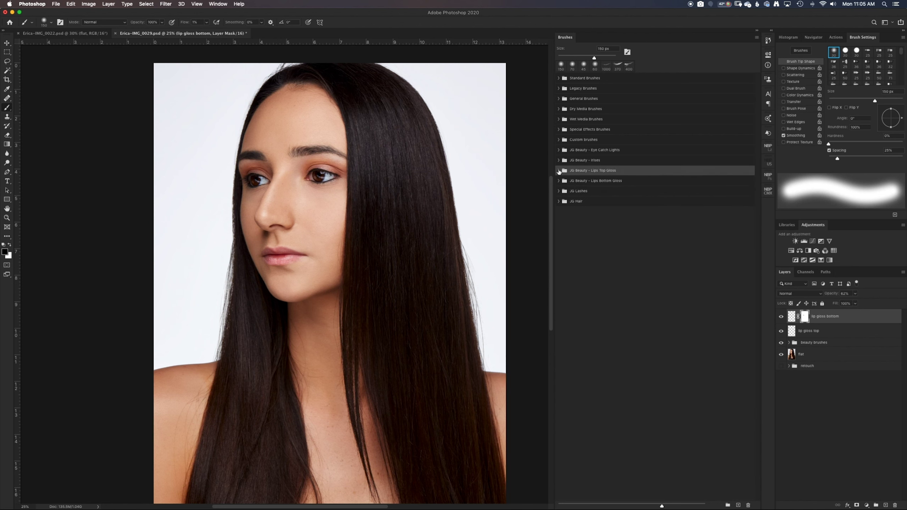
click(558, 171)
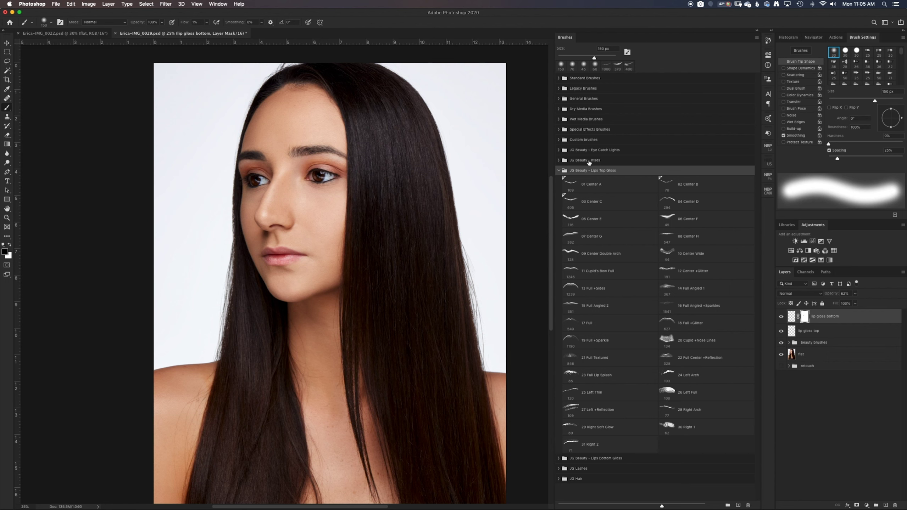
click(600, 258)
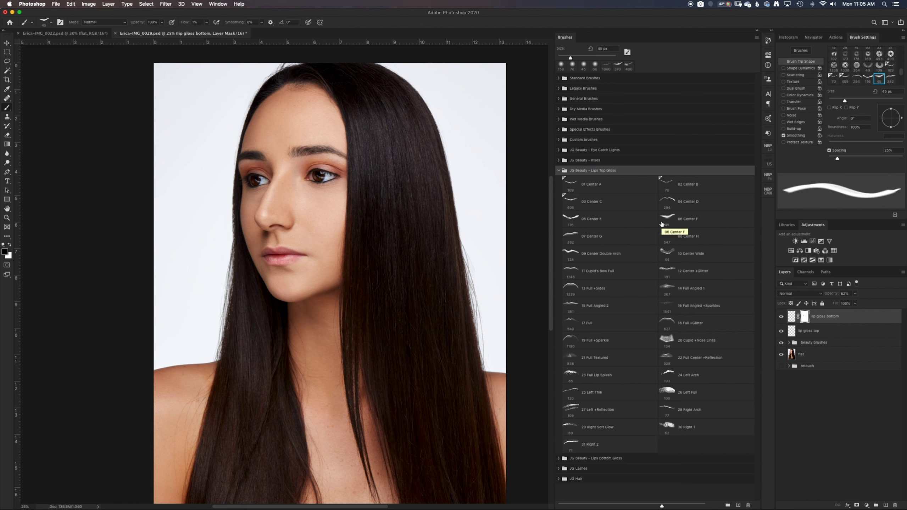
click(610, 281)
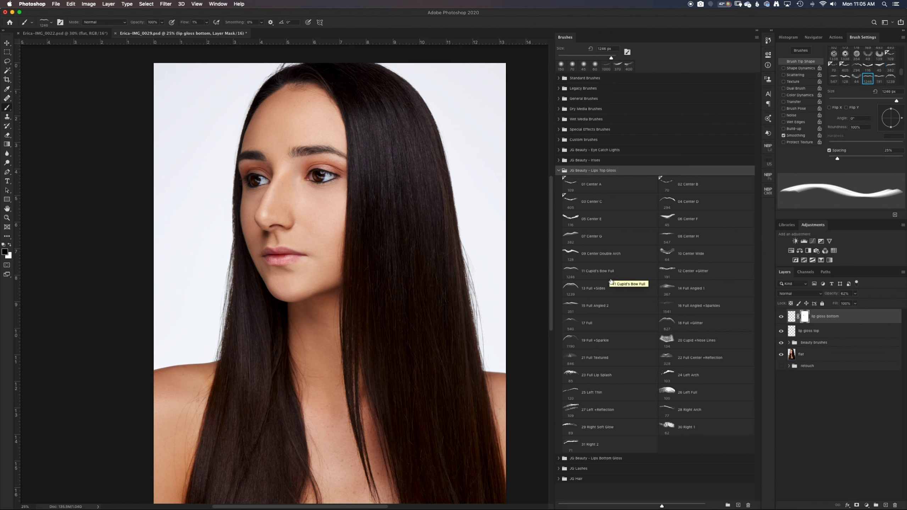
key(shift+comma)
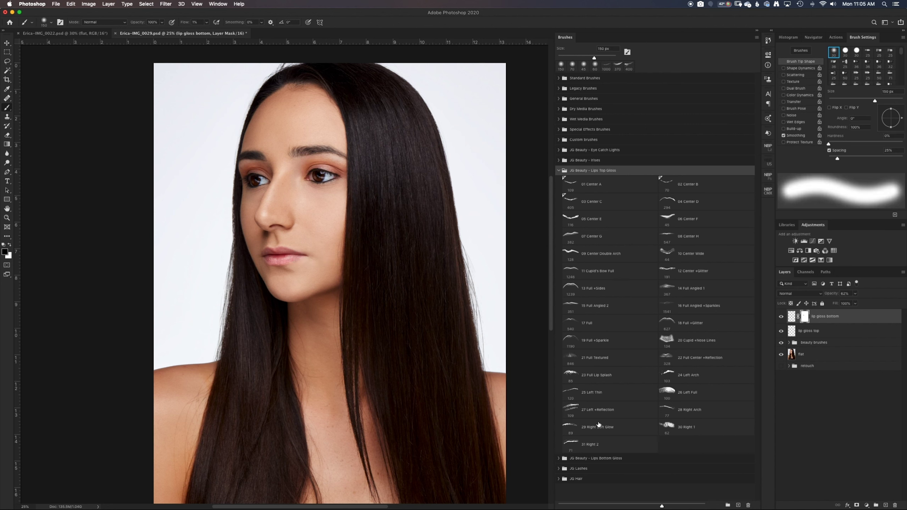
Stamp 15 Full Angled 2 at 100% flow and 500 px on the upper lip in lip gloss top.
click(593, 307)
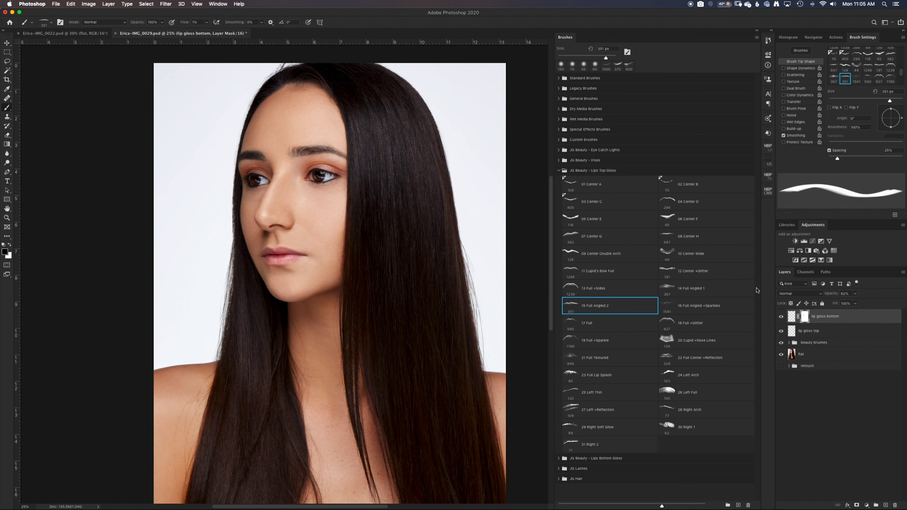
click(809, 333)
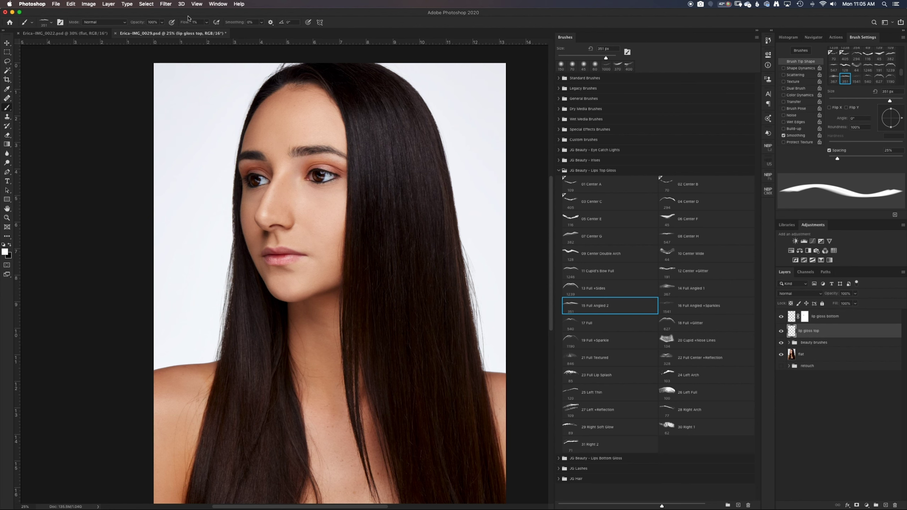
click(207, 22)
drag(206, 31, 238, 31)
scroll(280, 256, up, 1)
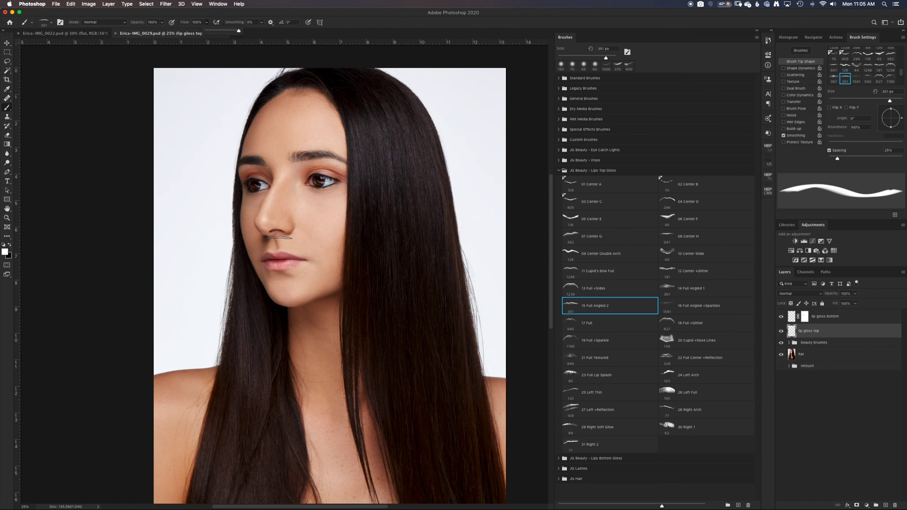
scroll(281, 257, up, 1)
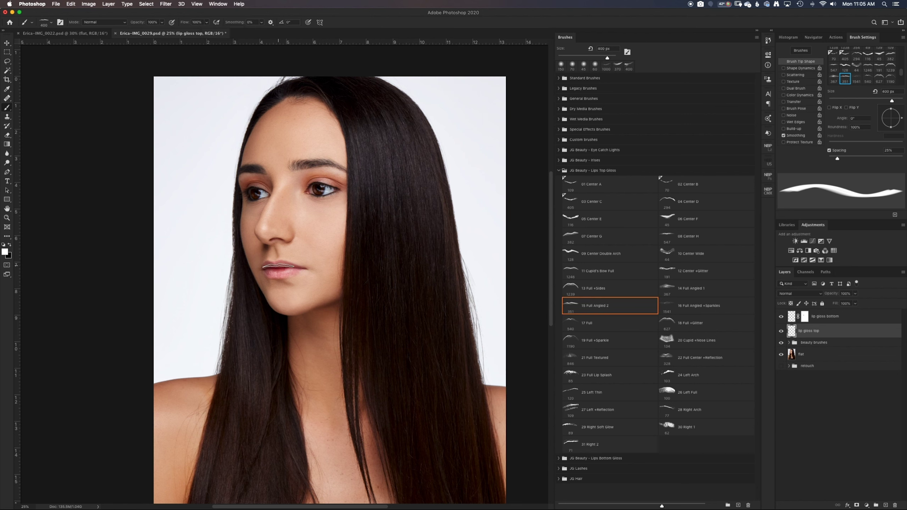
key(bracketright)
key(bracketright)
key(bracketright)
click(279, 265)
Warp the upper-lip gloss's left corners to fit the left lip corner.
key(ctrl+t)
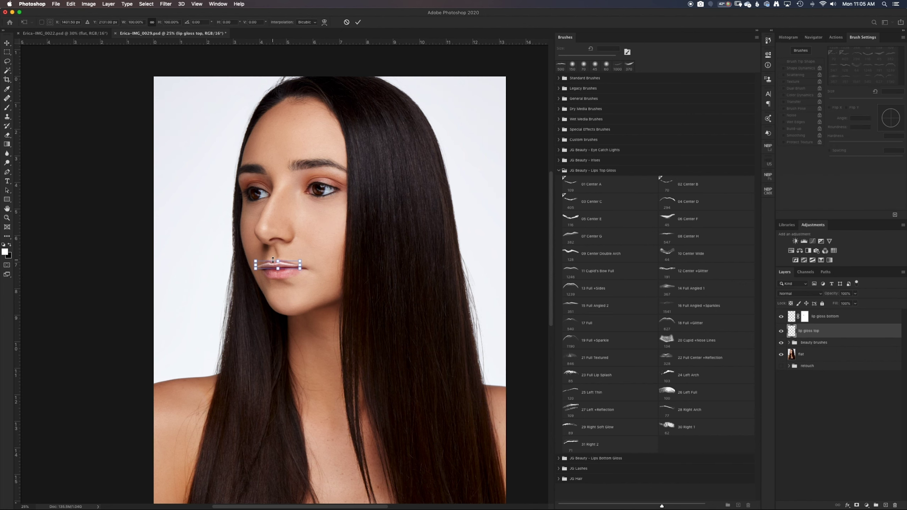
scroll(273, 263, up, 4)
right_click(210, 232)
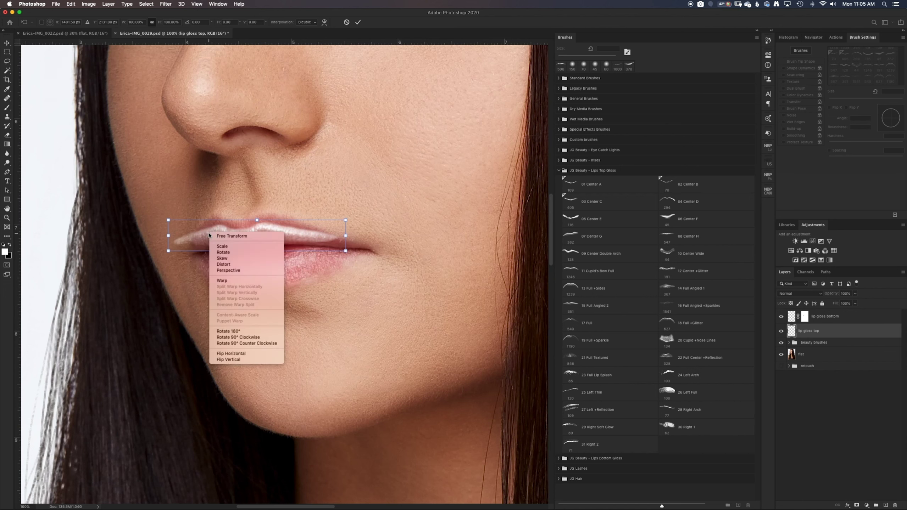
click(234, 280)
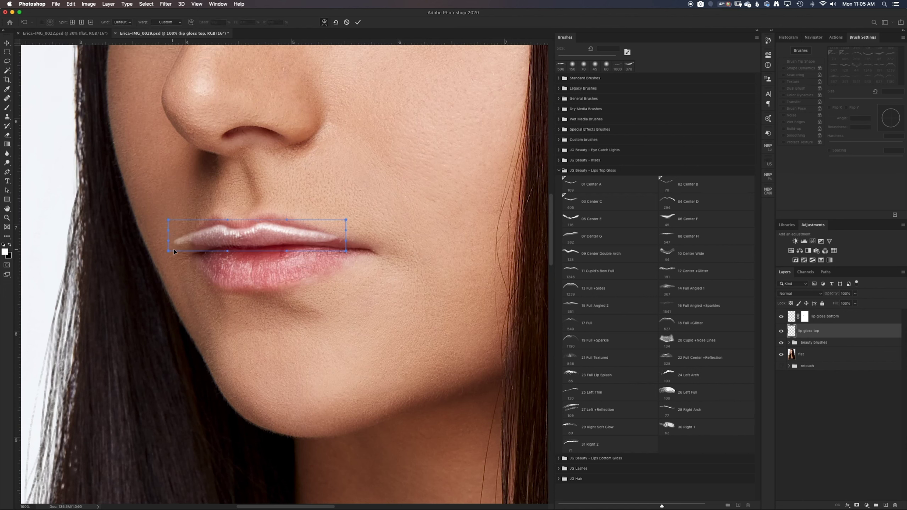
drag(168, 252, 195, 263)
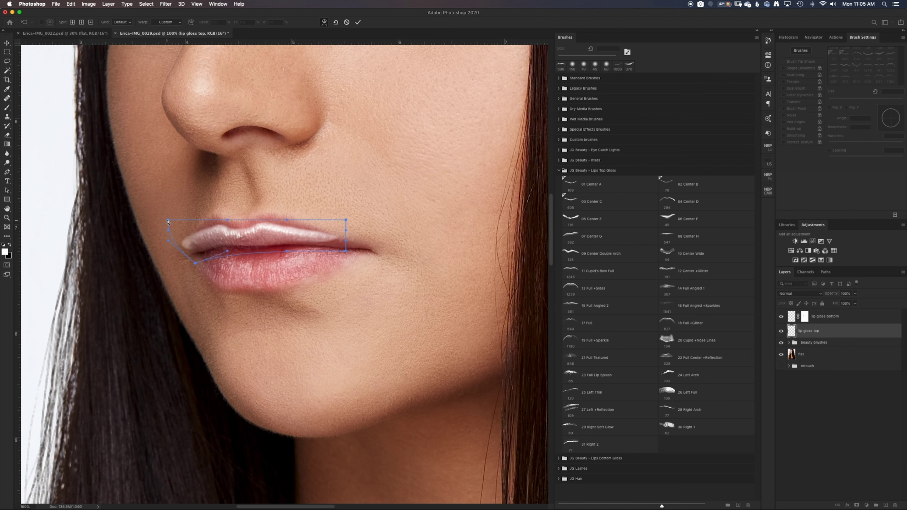
drag(168, 221, 158, 209)
drag(168, 242, 194, 248)
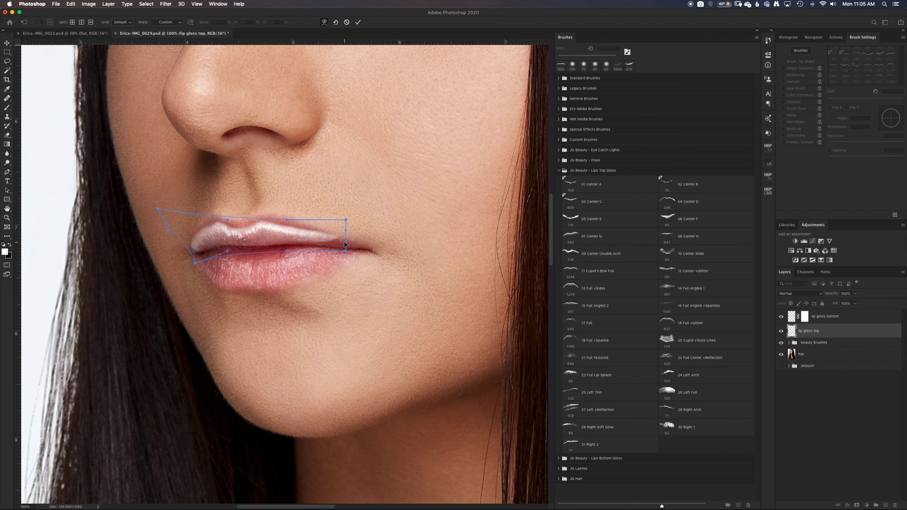
Fit the gloss's right corner and top edge to the upper lip, commit, and fit the view.
drag(346, 244, 346, 247)
drag(289, 221, 301, 210)
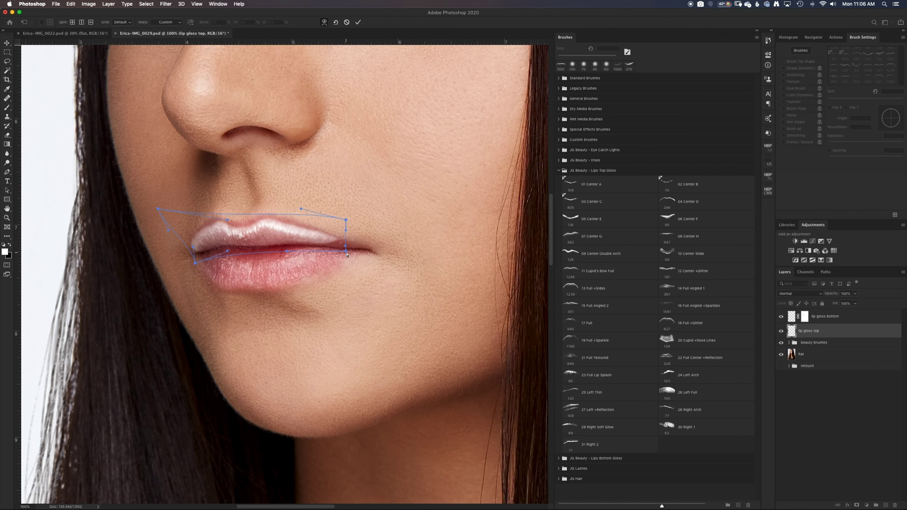
drag(347, 253, 349, 232)
drag(302, 210, 306, 207)
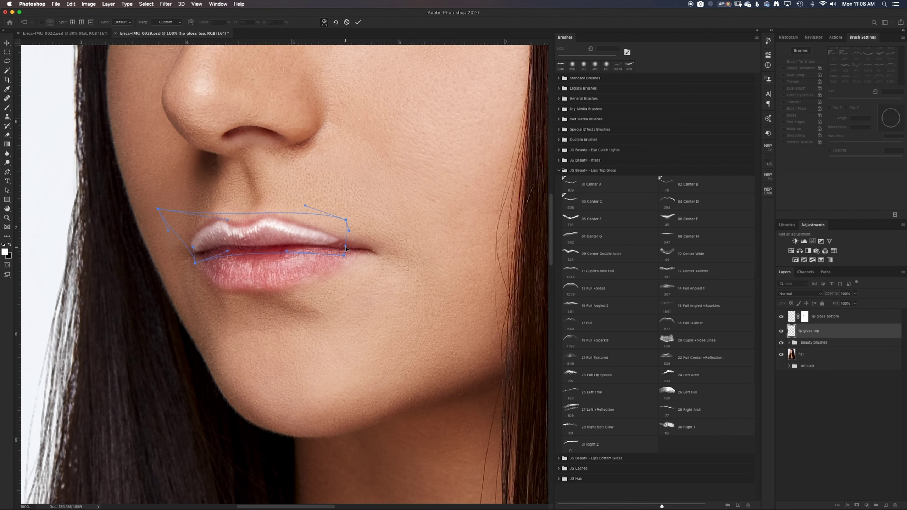
drag(345, 246, 347, 250)
key(Return)
key(super+0)
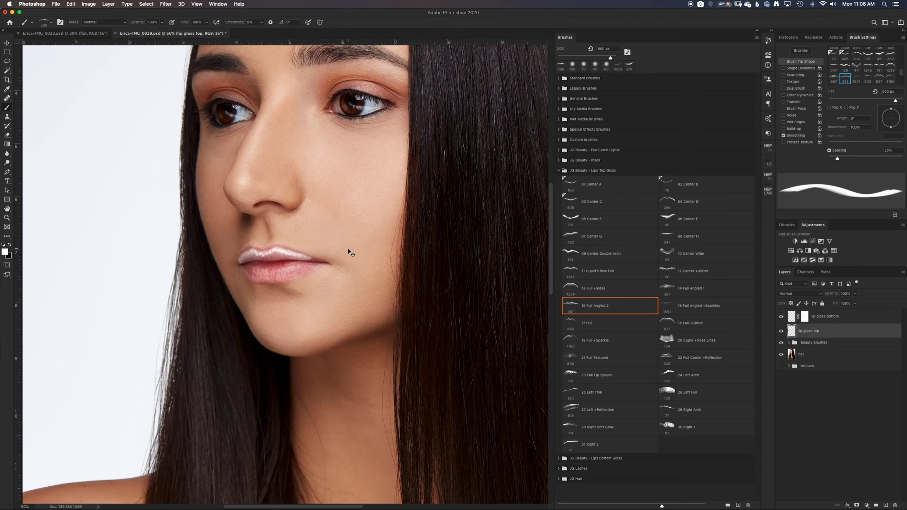
Lower the lip gloss top layer's opacity and compare the lips with it hidden.
click(856, 295)
drag(857, 305, 829, 305)
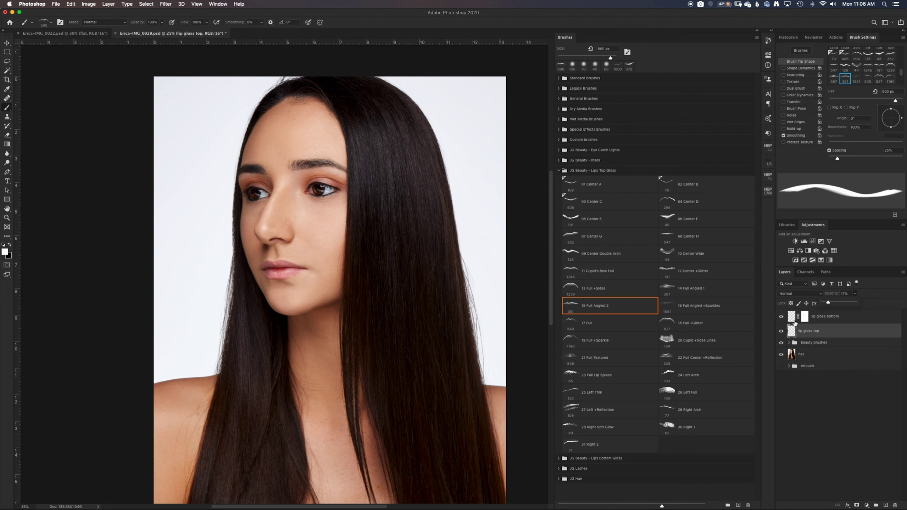
click(781, 332)
click(781, 332)
Toggle the old lip gloss bottom layer's visibility, then delete that layer.
click(820, 317)
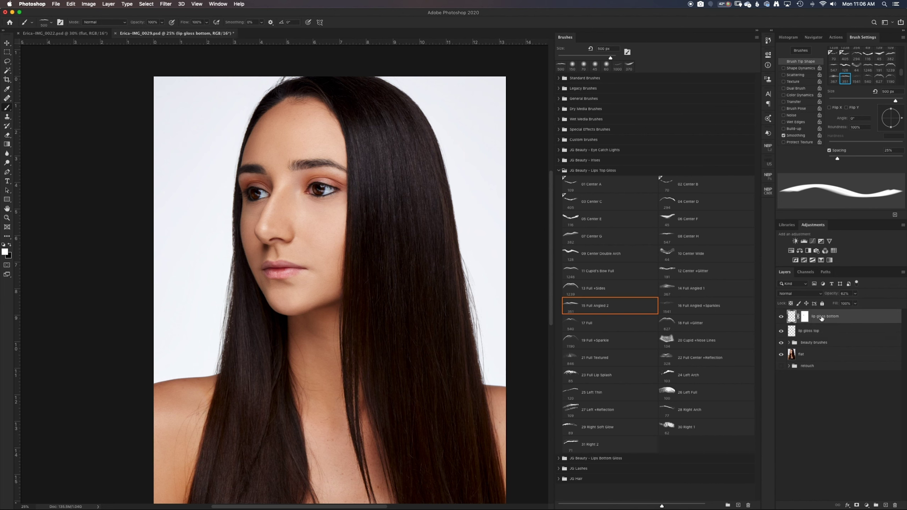
click(781, 316)
click(781, 317)
drag(845, 319, 896, 505)
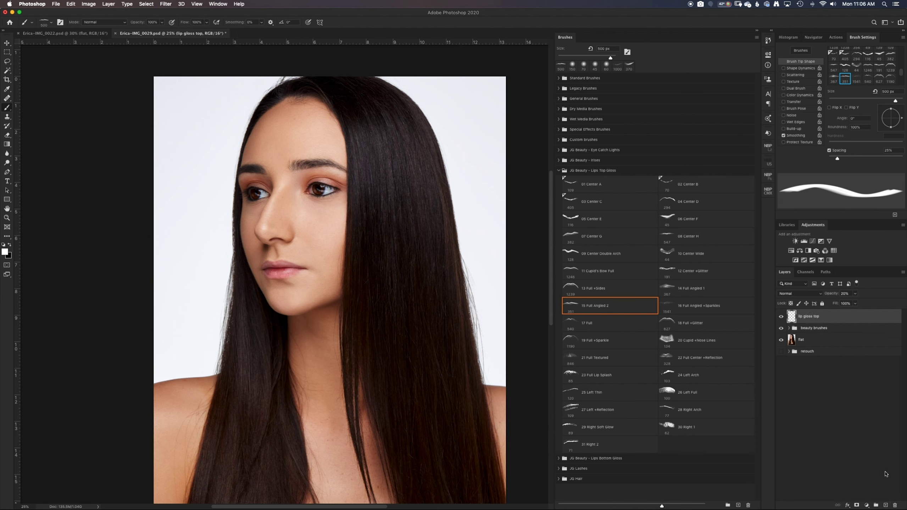
Add a new layer above lip gloss top named 'lip gloss bottom'.
click(885, 506)
double_click(805, 316)
key(BackSpace)
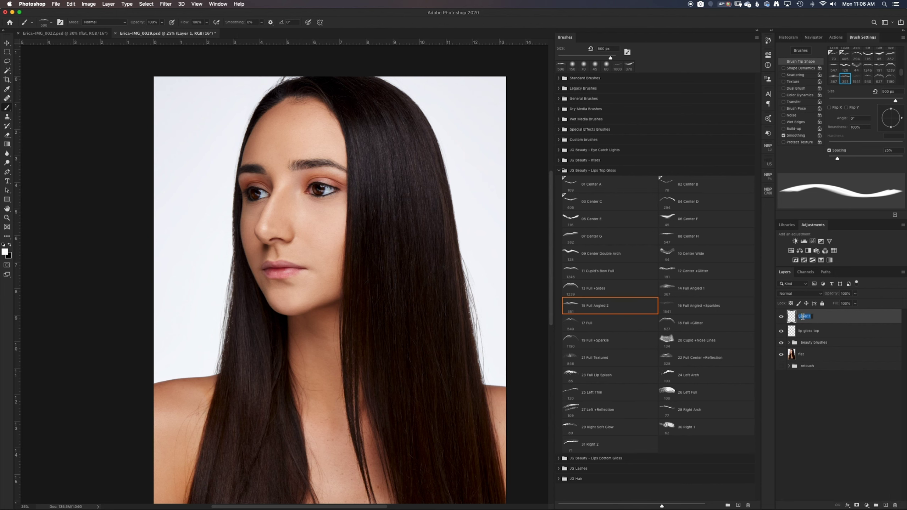
text(tom gl)
text(os)
key(BackSpace)
key(BackSpace)
key(BackSpace)
text(bottom)
key(Return)
Open the Lips Bottom Gloss brush set and try its gloss brushes, landing on 15 Right 2 at 80 px.
click(560, 171)
click(559, 181)
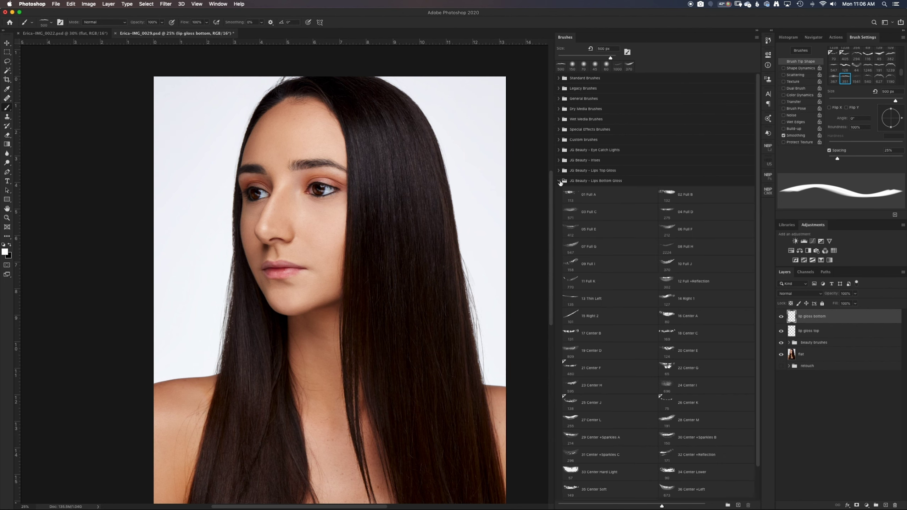
click(630, 239)
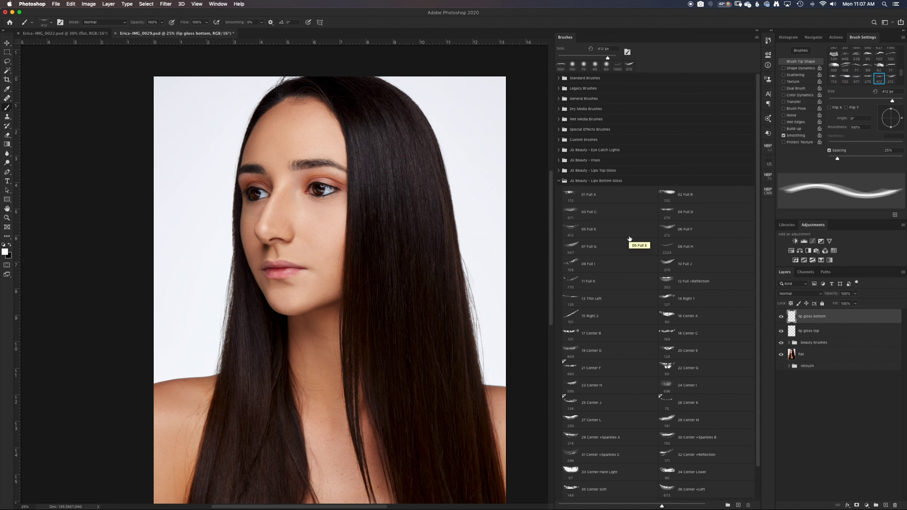
click(604, 282)
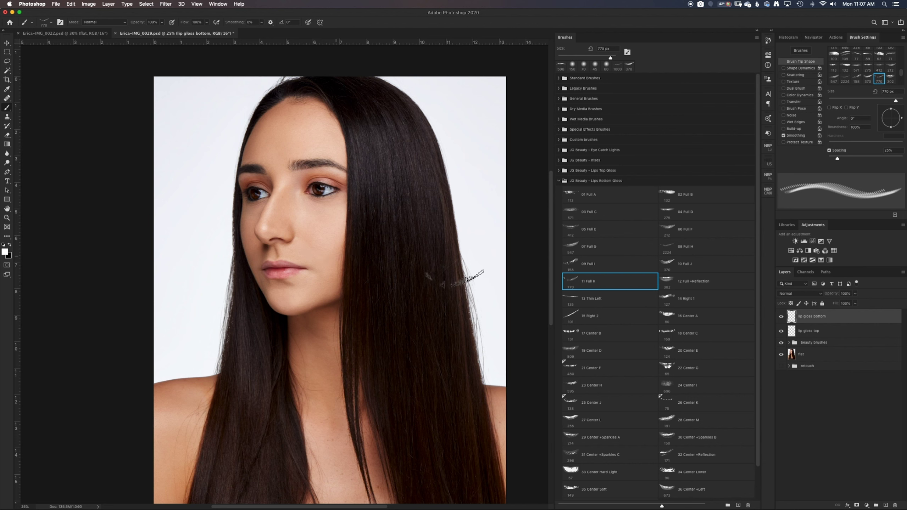
scroll(684, 400, down, 2)
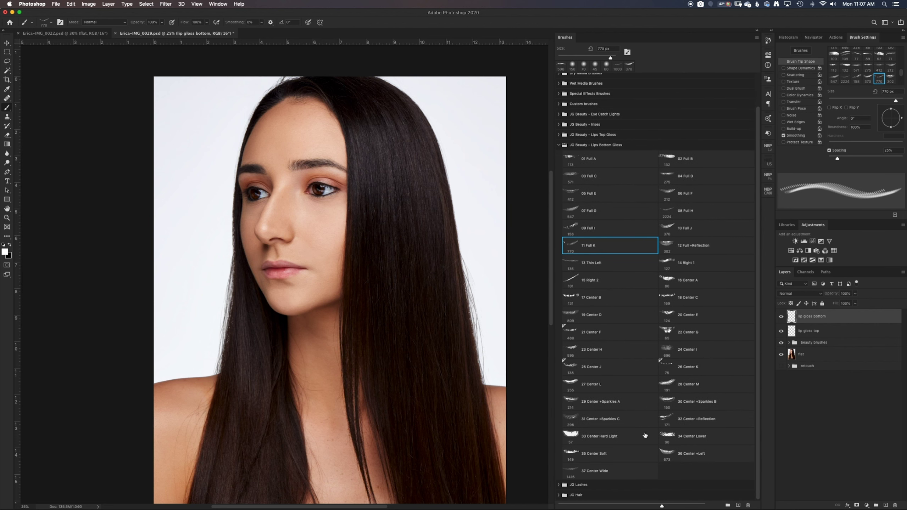
click(692, 455)
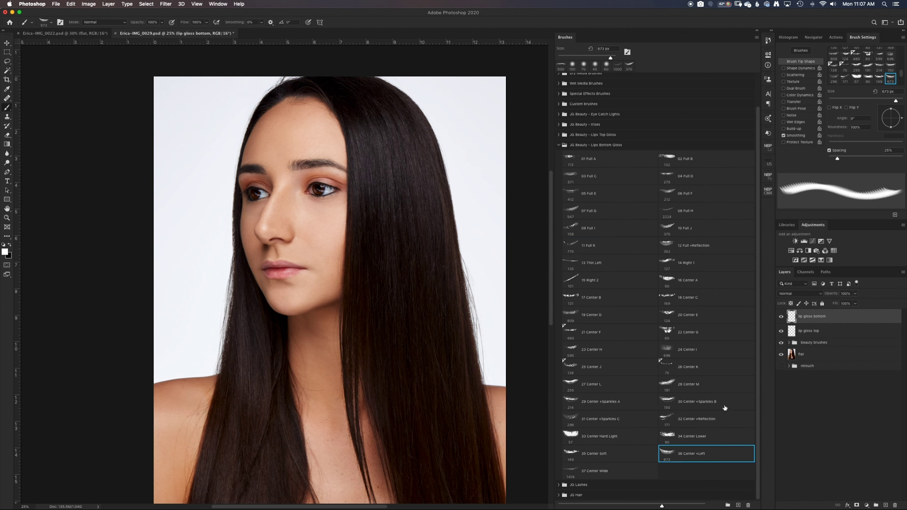
scroll(699, 320, up, 2)
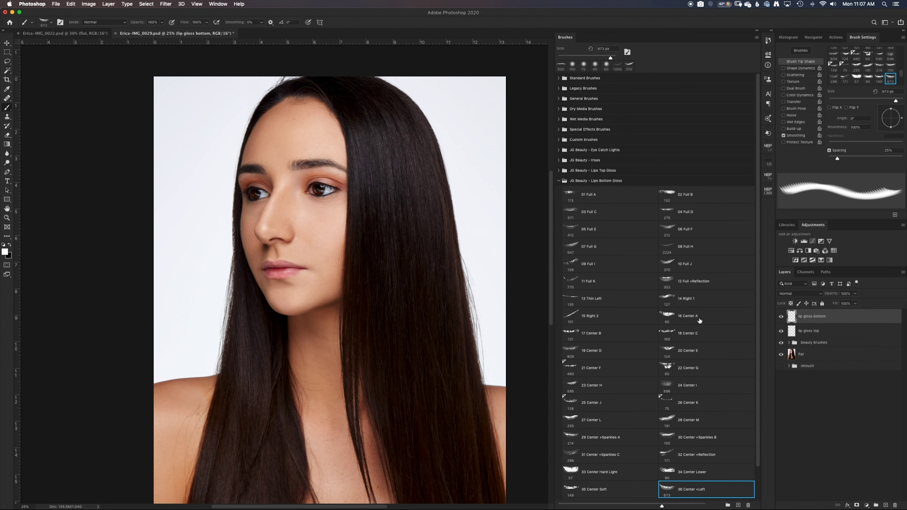
click(699, 321)
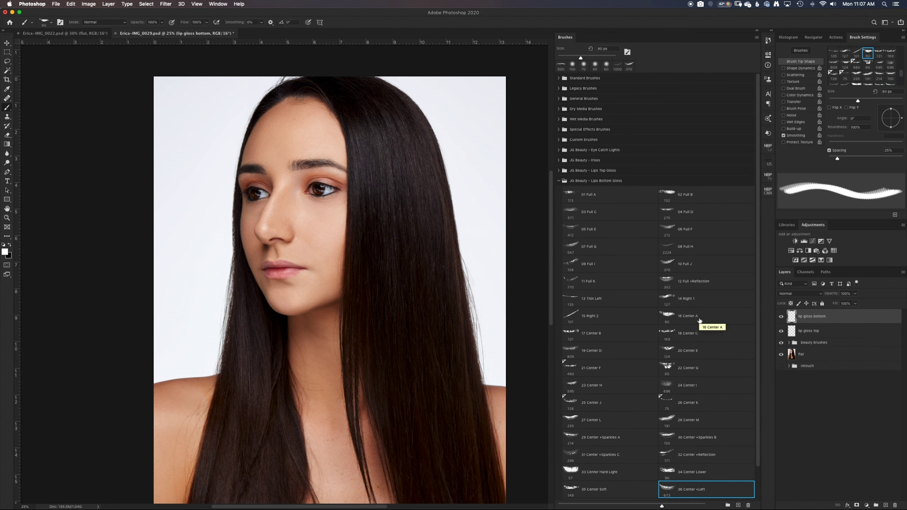
click(593, 315)
Stamp a 400 px 14 Right 1 gloss highlight onto the lower lip.
click(280, 274)
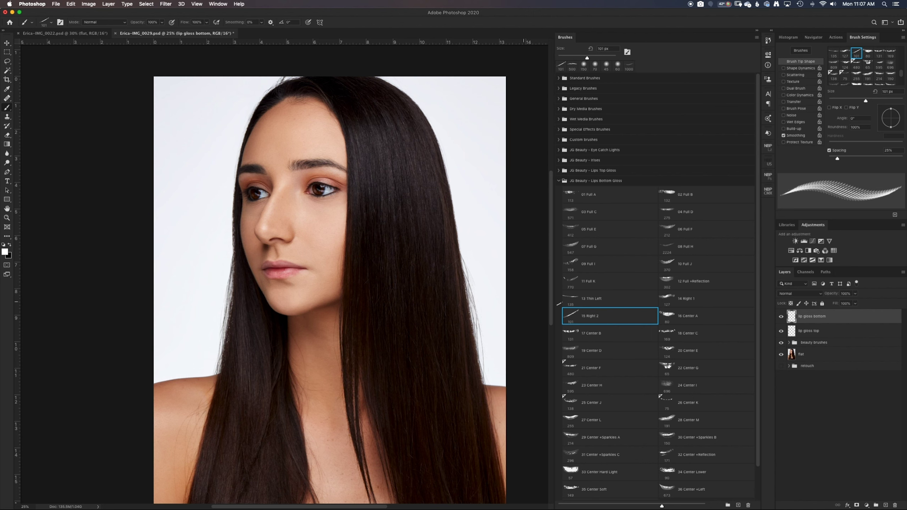
click(676, 304)
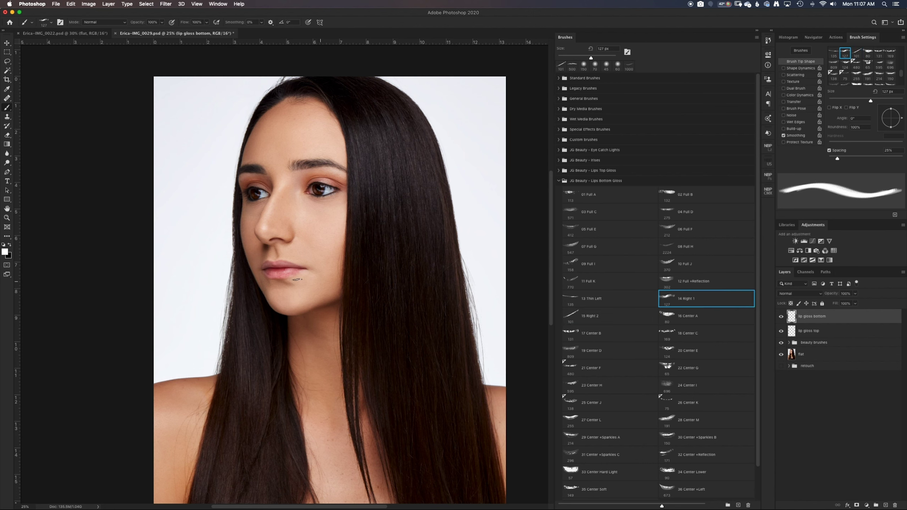
key(bracketright)
key(bracketright)
key(bracketright)
key(bracketleft)
click(282, 274)
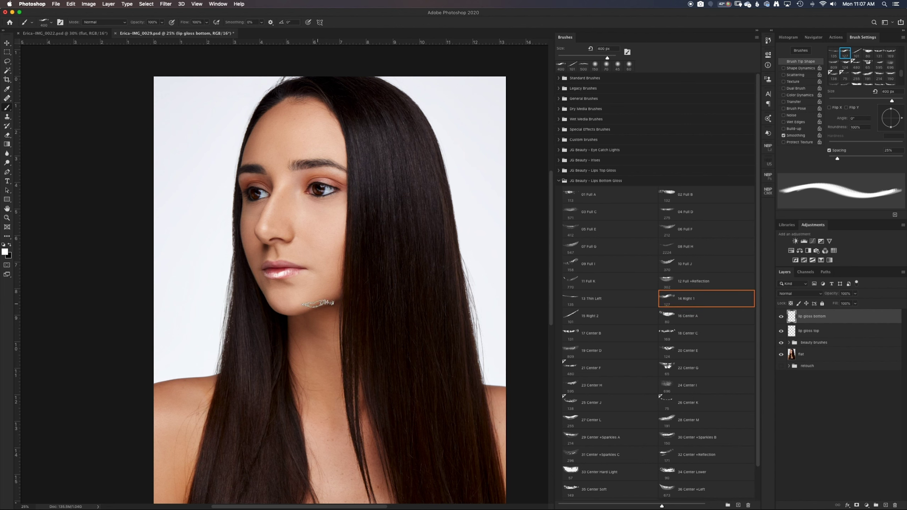
key(super+z)
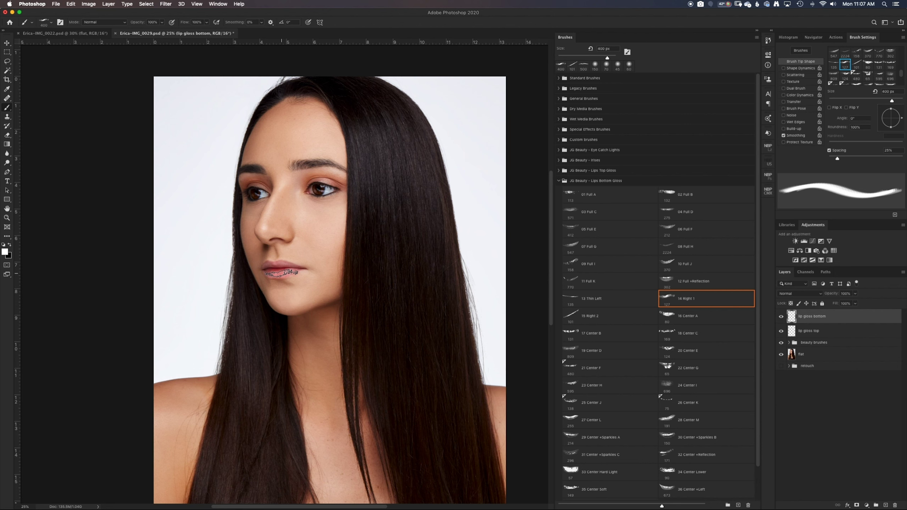
click(282, 274)
Set the gloss layer to 20% opacity and toggle it to compare.
click(843, 294)
click(781, 317)
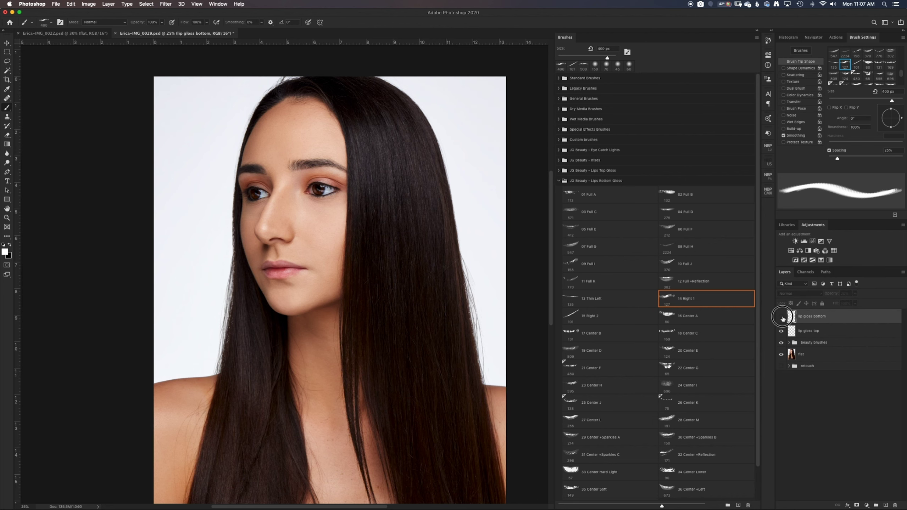
click(781, 317)
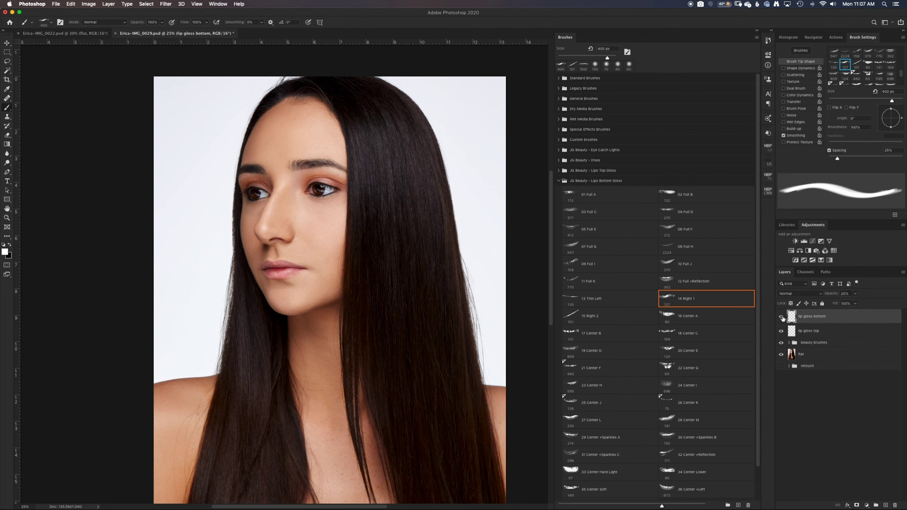
At 100% zoom, raise the gloss layer to 100% opacity and put the gloss into Warp transform.
key(ctrl+1)
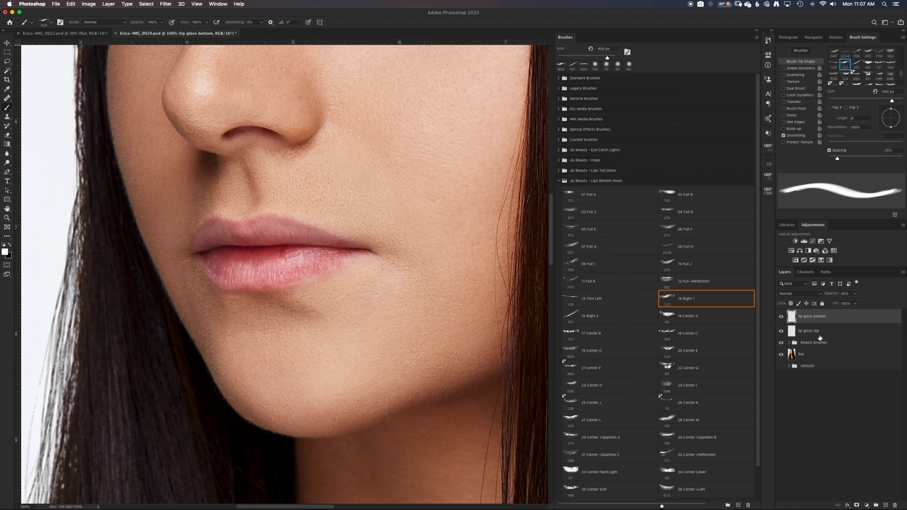
click(273, 270)
key(ctrl+t)
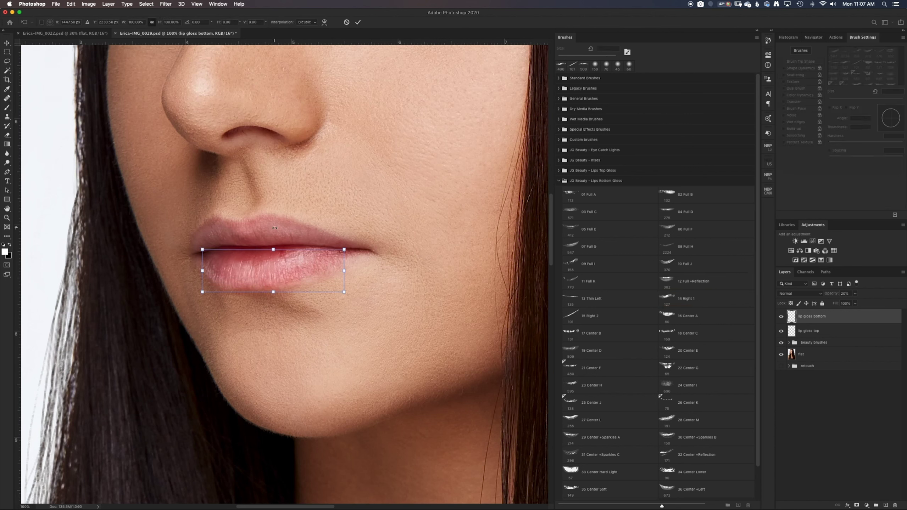
key(Return)
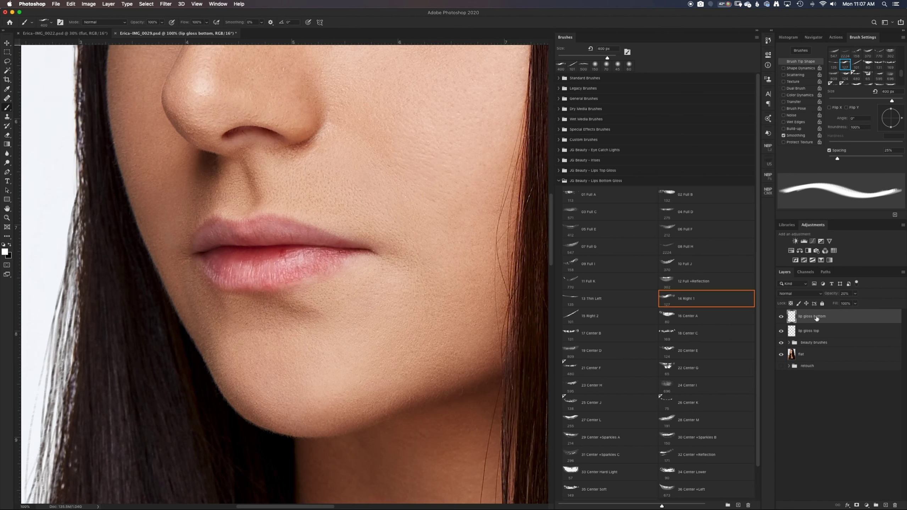
drag(856, 295, 891, 303)
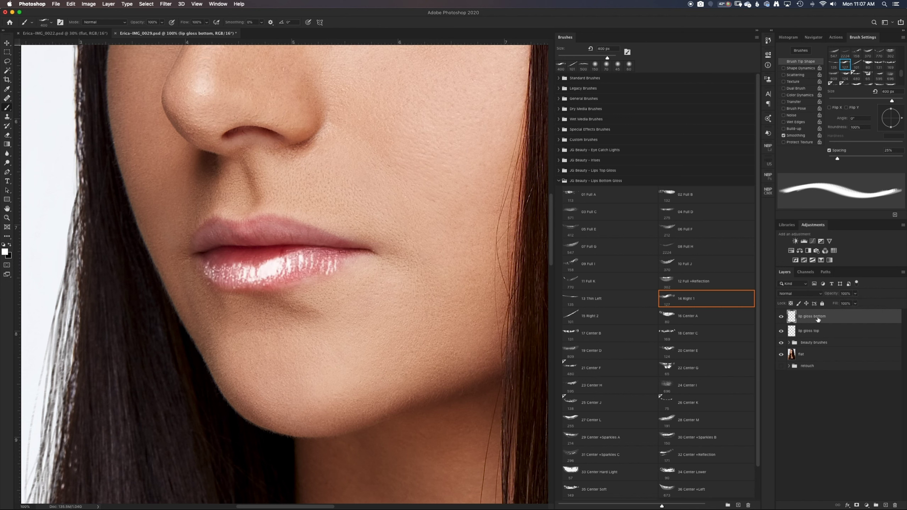
key(ctrl+t)
right_click(319, 265)
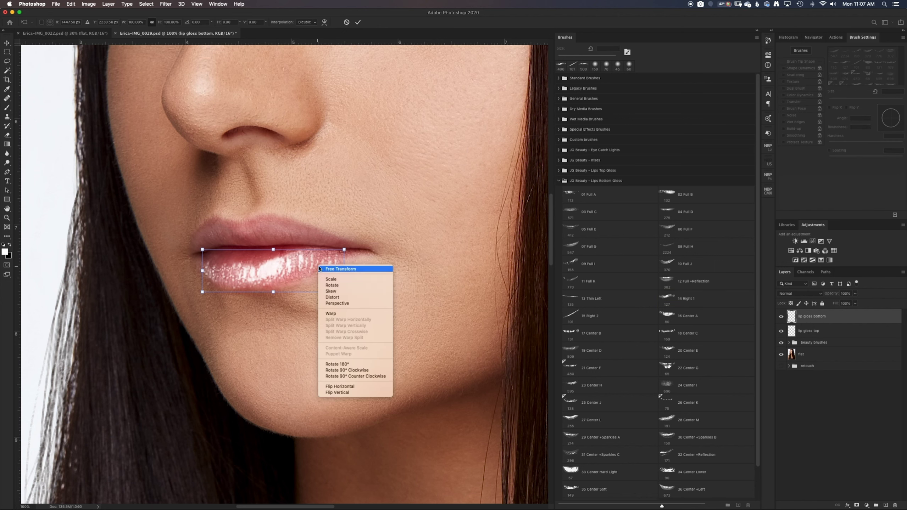
click(346, 314)
Drag the warp corners and edges so the gloss follows the lower lip's curve.
drag(344, 250, 335, 244)
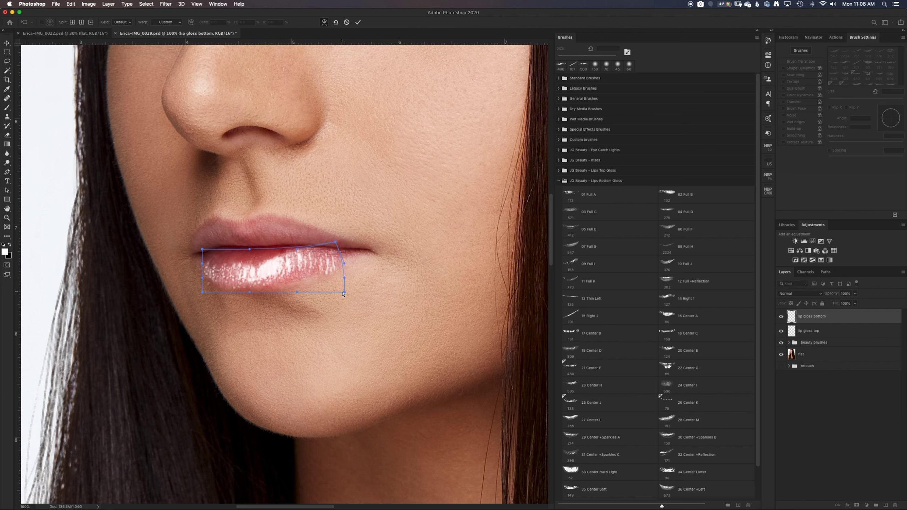
drag(344, 292, 340, 273)
drag(298, 293, 297, 299)
drag(297, 250, 299, 263)
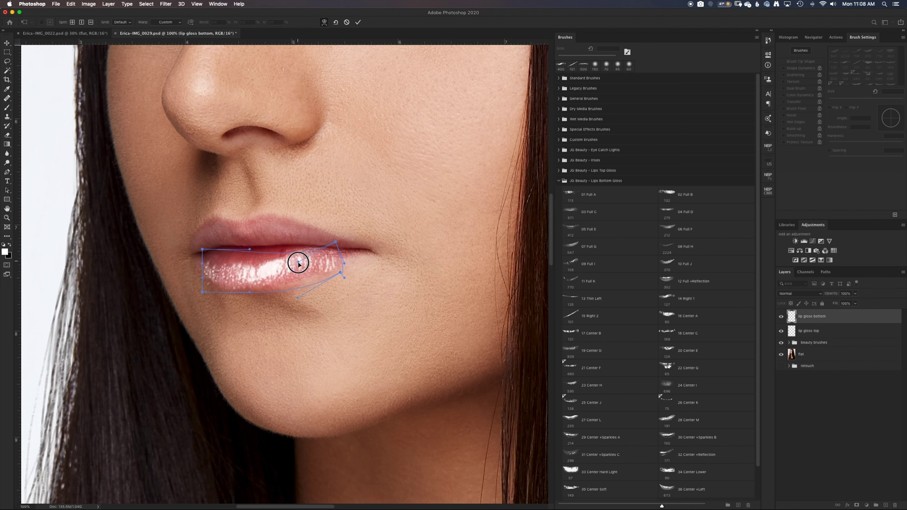
drag(202, 250, 204, 239)
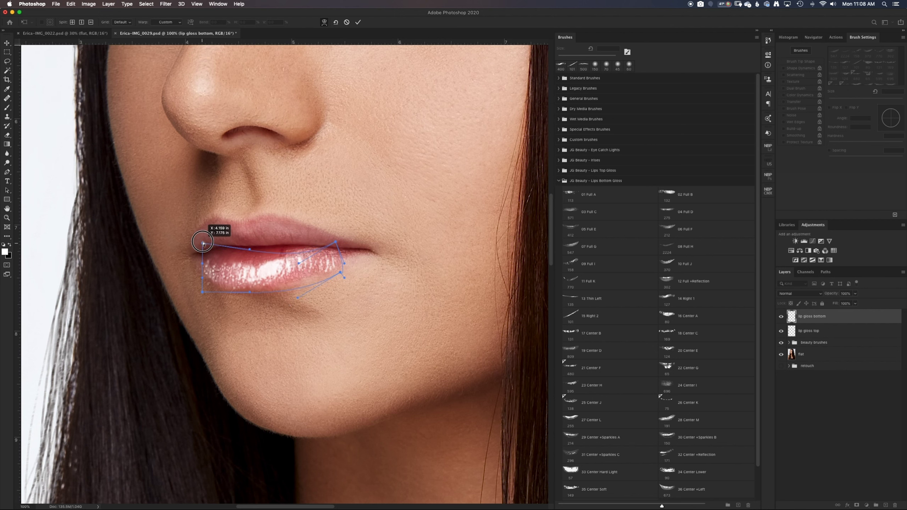
mouse_move(202, 291)
mouse_down()
mouse_move(205, 257)
mouse_move(200, 268)
mouse_up()
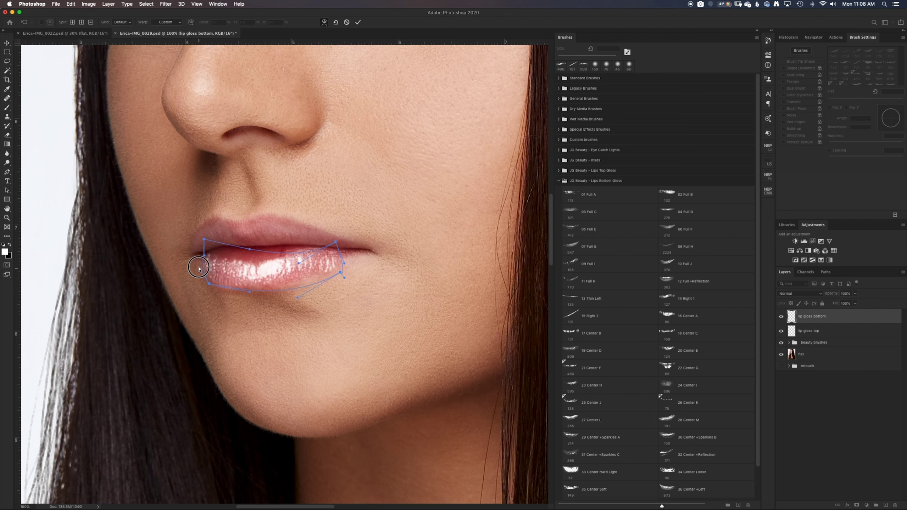
drag(248, 293, 247, 304)
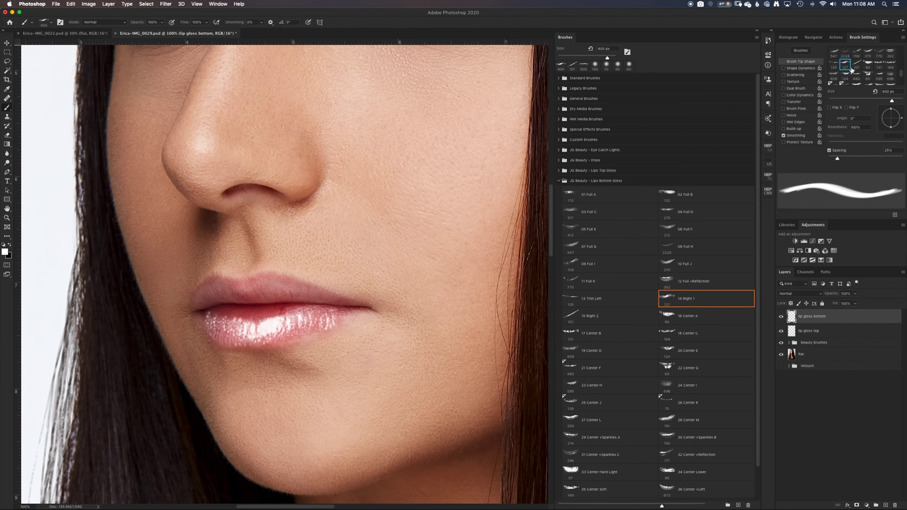
Add a layer mask to the gloss layer, with a soft 30 px brush and black as the paint colour.
scroll(852, 70, up, 3)
scroll(850, 69, up, 3)
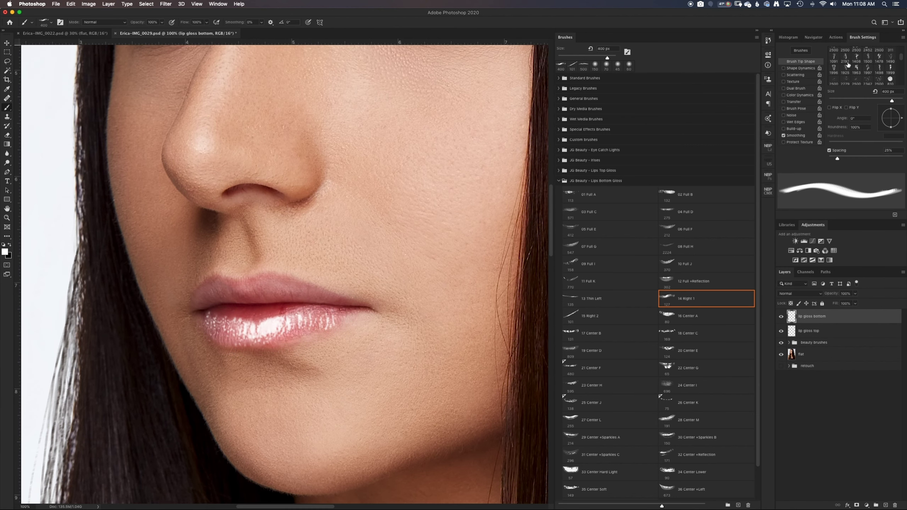
scroll(848, 64, up, 3)
click(833, 52)
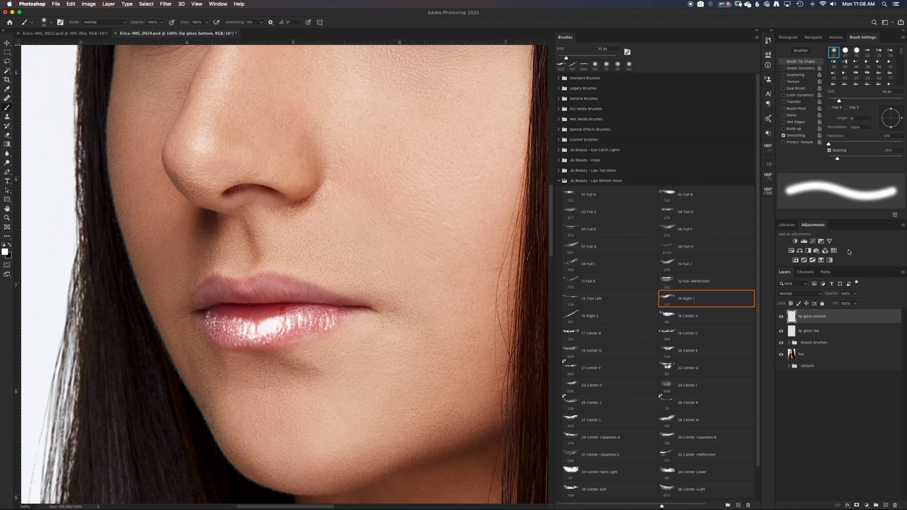
click(856, 505)
key(x)
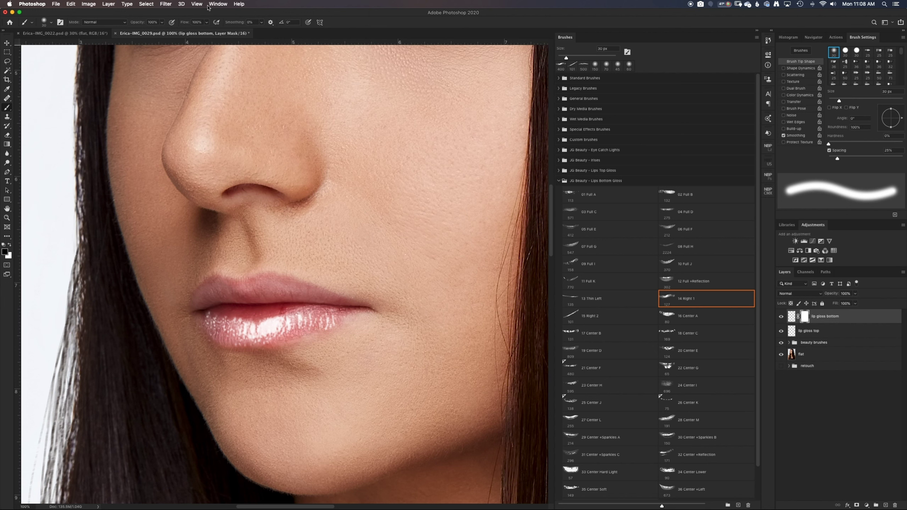
At 29% flow, paint away gloss along the lower lip edge, growing the brush to 60 px.
click(207, 23)
drag(209, 31, 183, 31)
drag(207, 307, 242, 316)
key(bracketright)
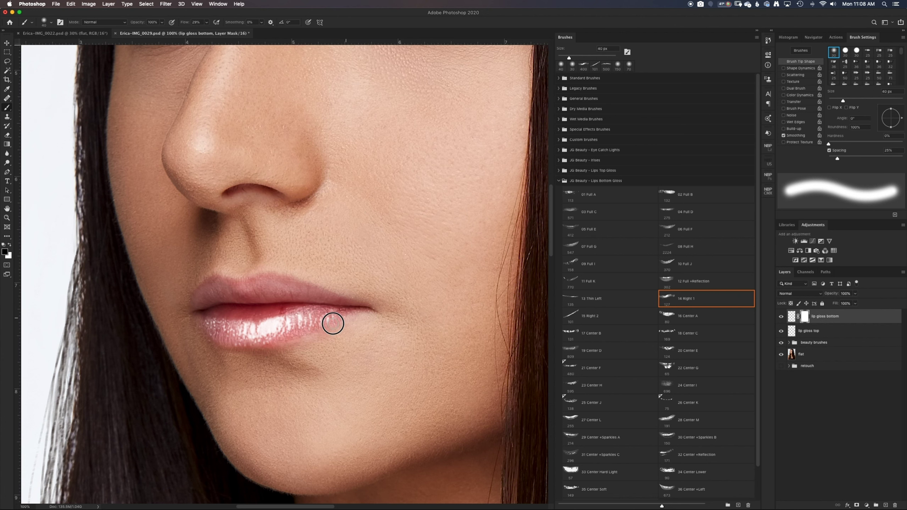
key(bracketright)
key(bracketright)
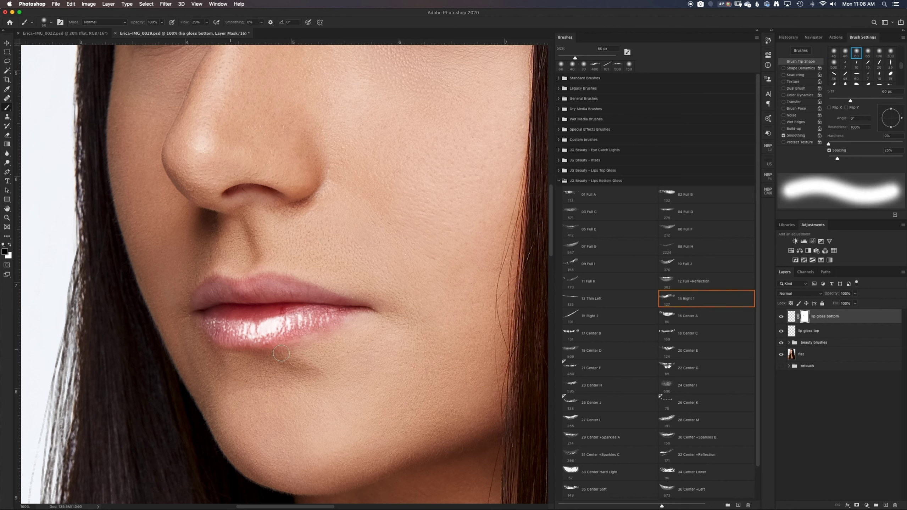
Set the lower-lip gloss layer to 20% opacity and view the lip with it hidden.
click(846, 293)
text(20)
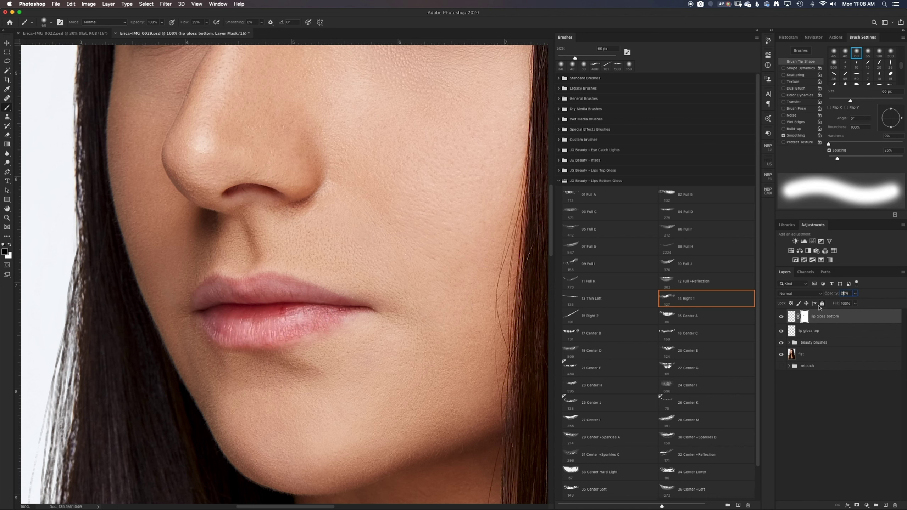
key(Return)
click(781, 316)
Compare the full portrait with and without gloss, then move both lip gloss layers into the beauty brushes group.
key(ctrl+0)
click(781, 317)
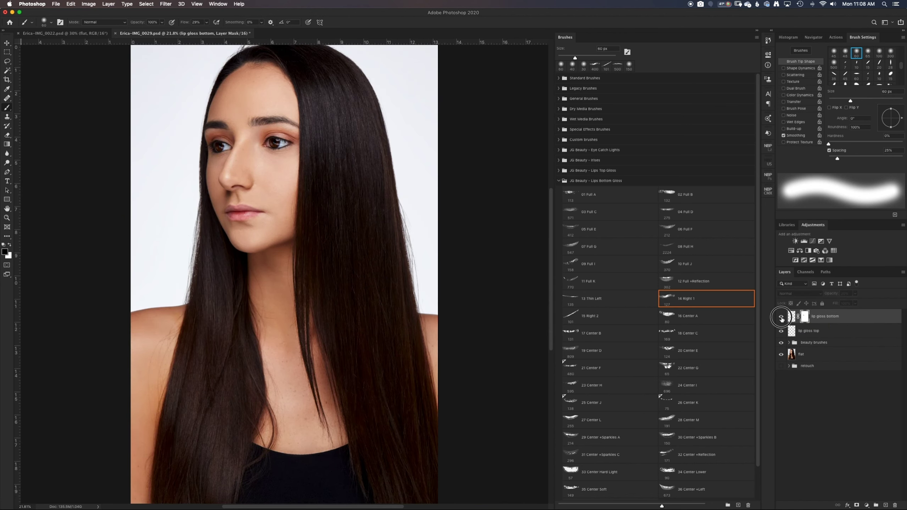
click(781, 317)
click(781, 316)
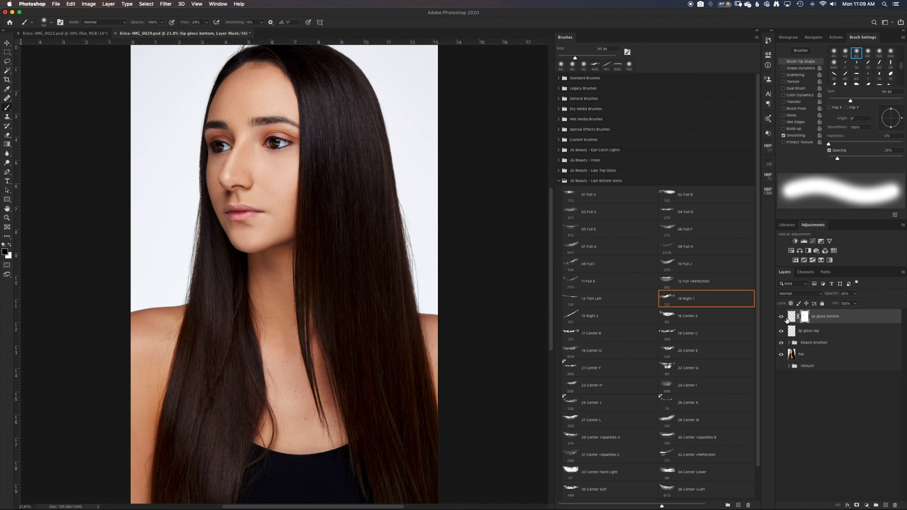
shift+click(819, 331)
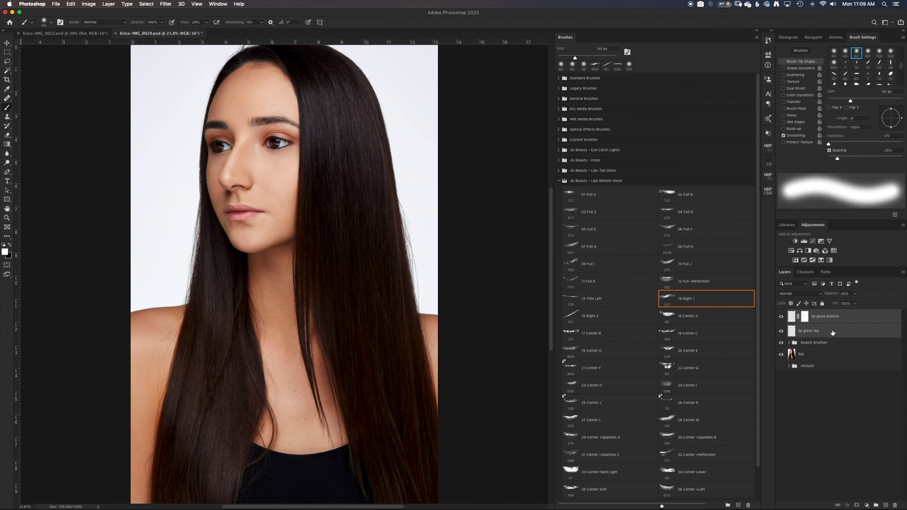
drag(819, 331, 832, 342)
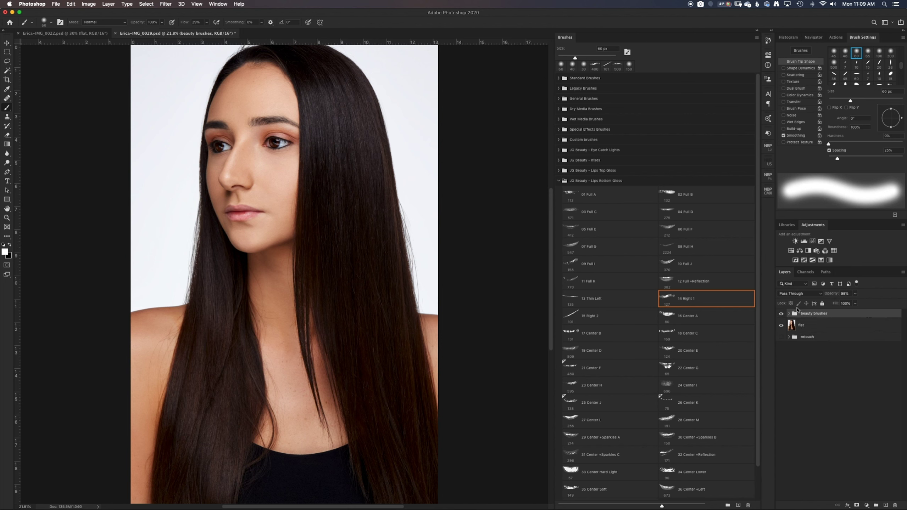
Open JG Lashes > Individual Lashes and choose the 16 Top Right Triple lash brush.
click(558, 181)
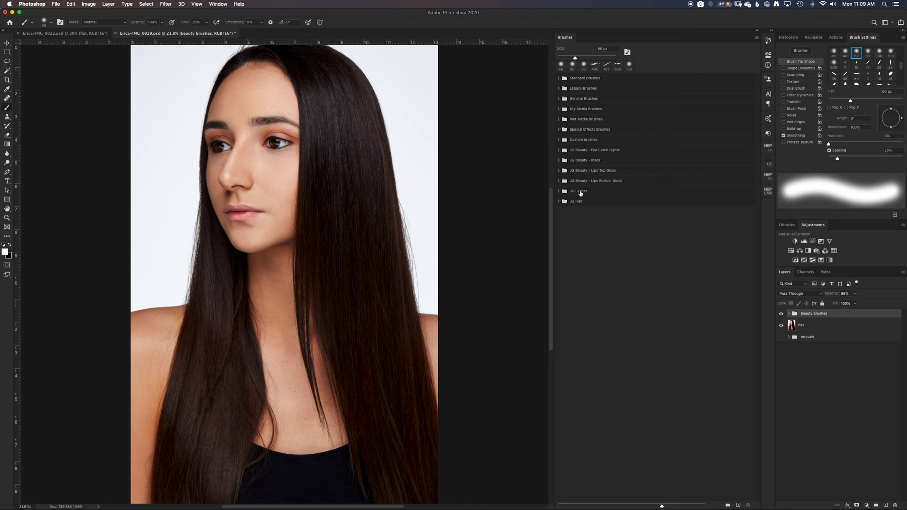
click(580, 193)
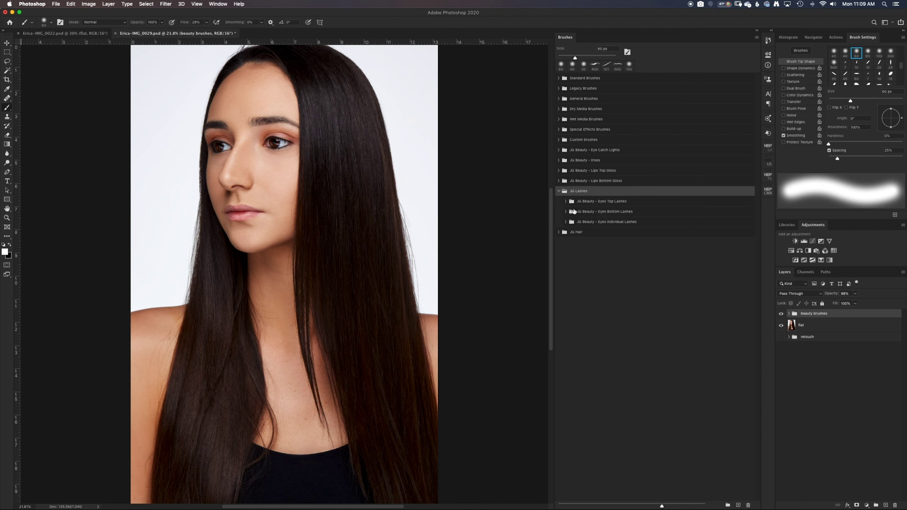
click(565, 222)
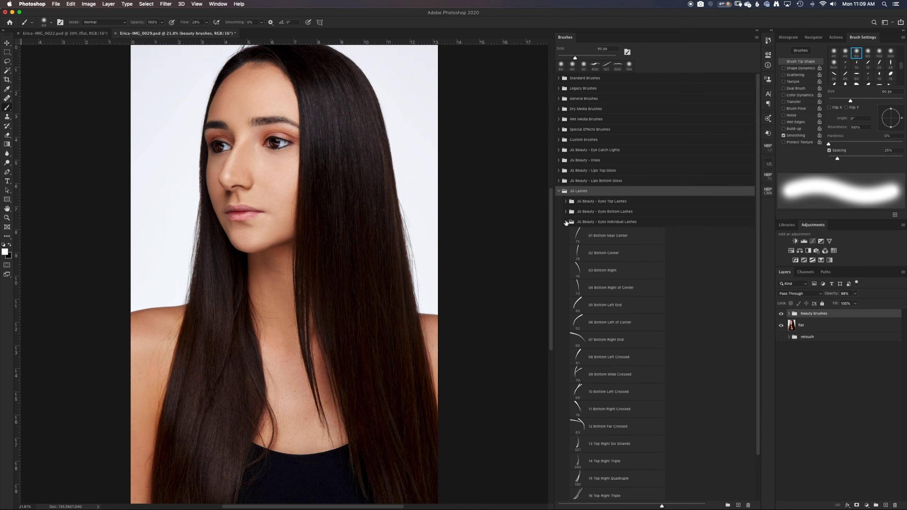
scroll(636, 271, down, 3)
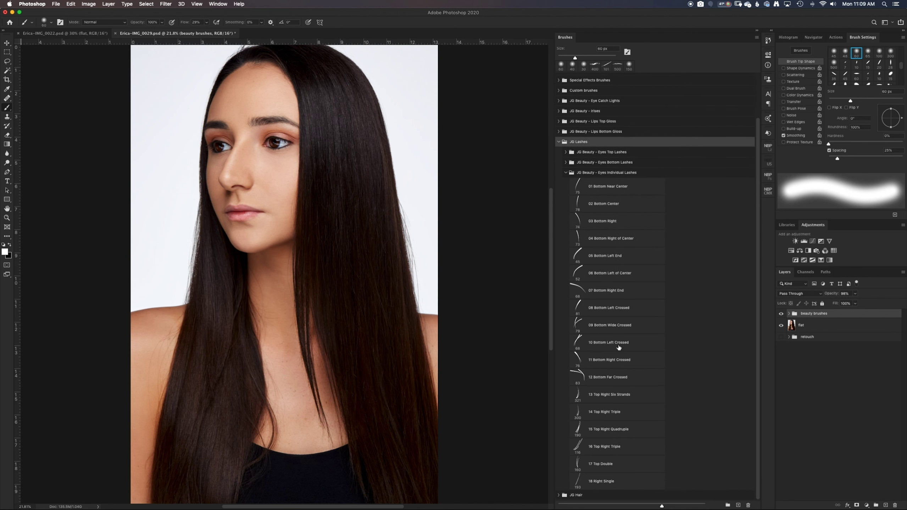
click(604, 449)
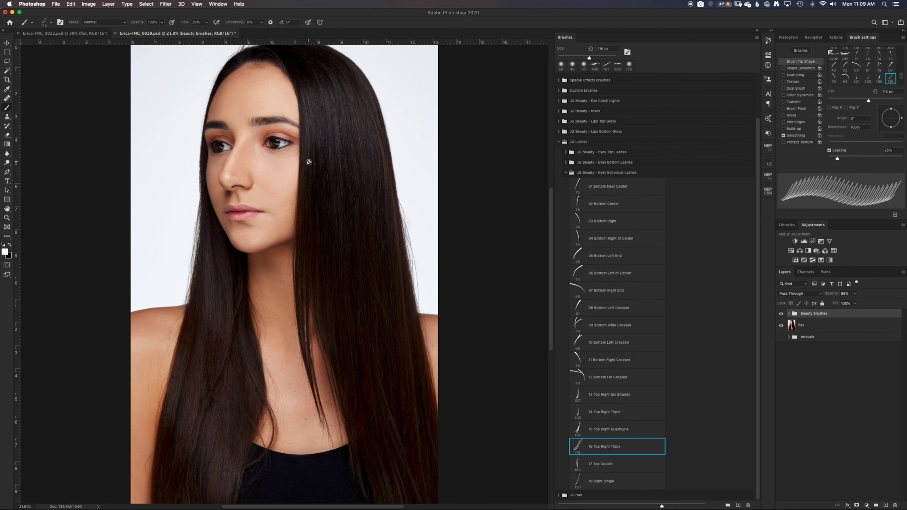
Add a new empty layer named Lashes R top.
click(885, 505)
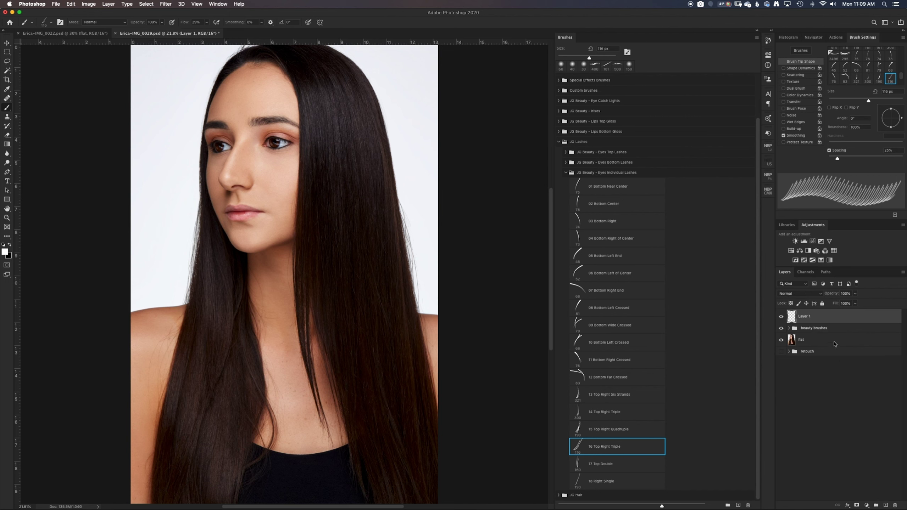
double_click(803, 316)
text(La)
text(top)
key(Return)
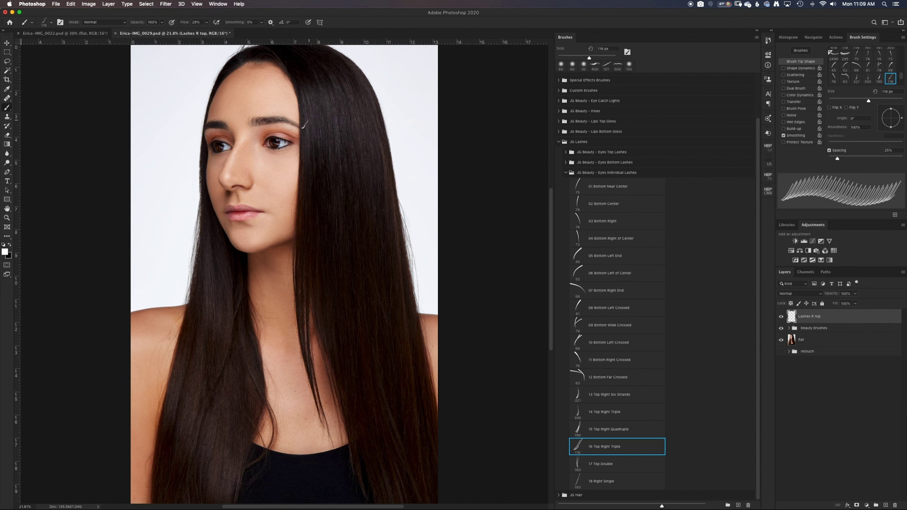
Zoom to 100% on the right eye, sample a dark lash colour, and set flow to 100%.
key(super+plus)
key(super+plus)
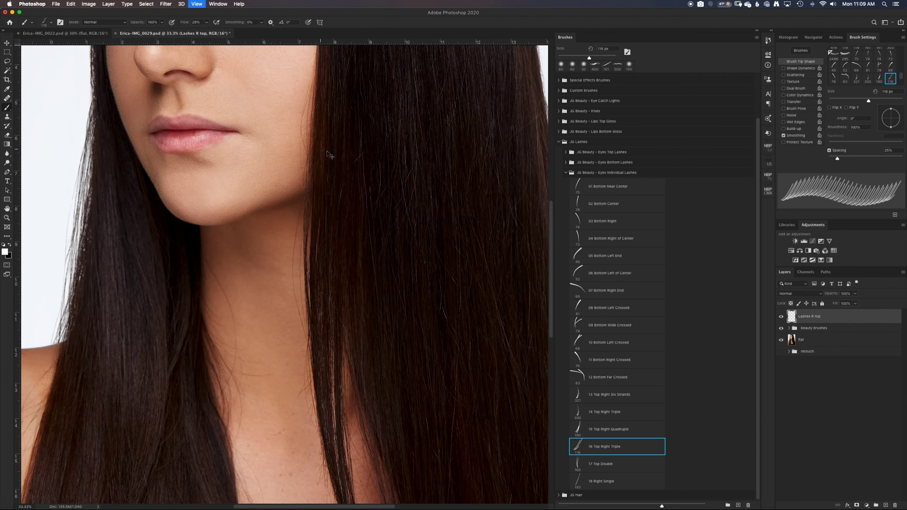
key(super+plus)
key(super+plus)
scroll(329, 151, up, 10)
scroll(328, 150, up, 3)
key(super+plus)
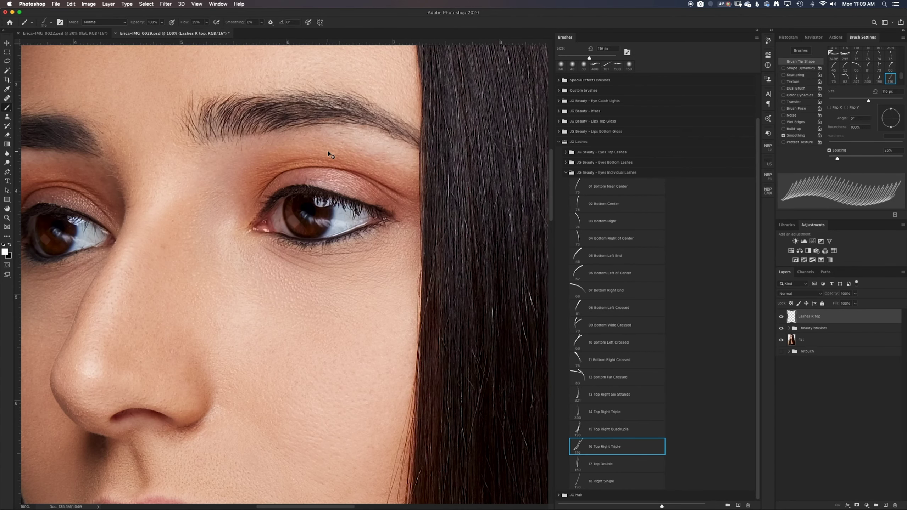
alt+click(330, 241)
drag(209, 24, 249, 32)
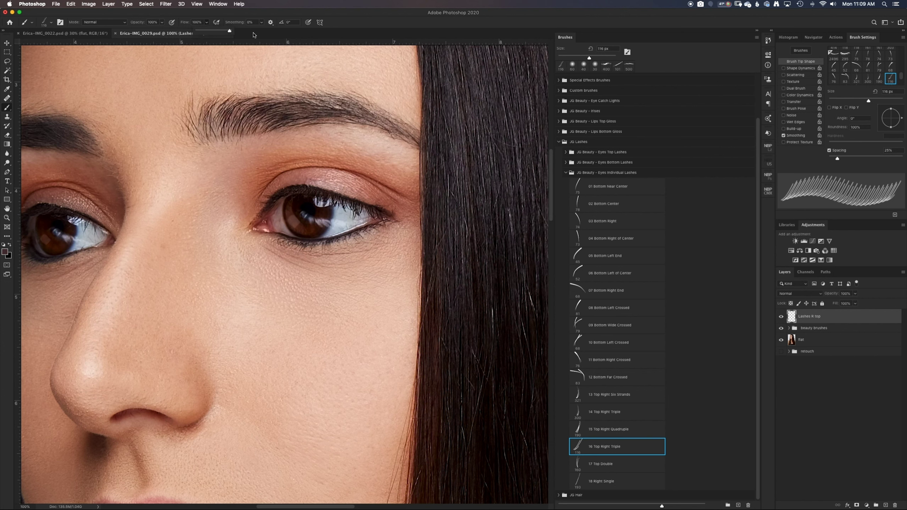
Test lash stamps at the outer eye corner with different sampled colours, undo them, and pick 11 Bottom Right Crossed.
click(392, 194)
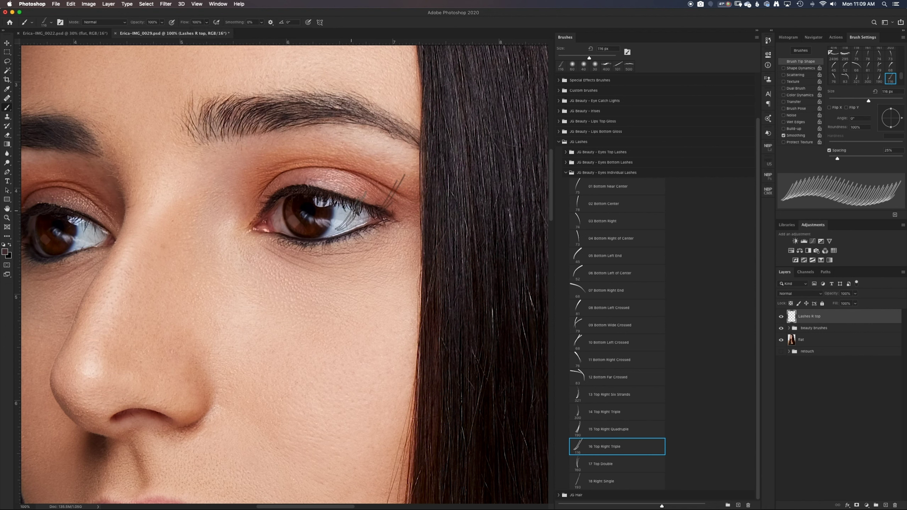
alt+click(342, 193)
click(391, 194)
key(ctrl+z)
alt+click(302, 243)
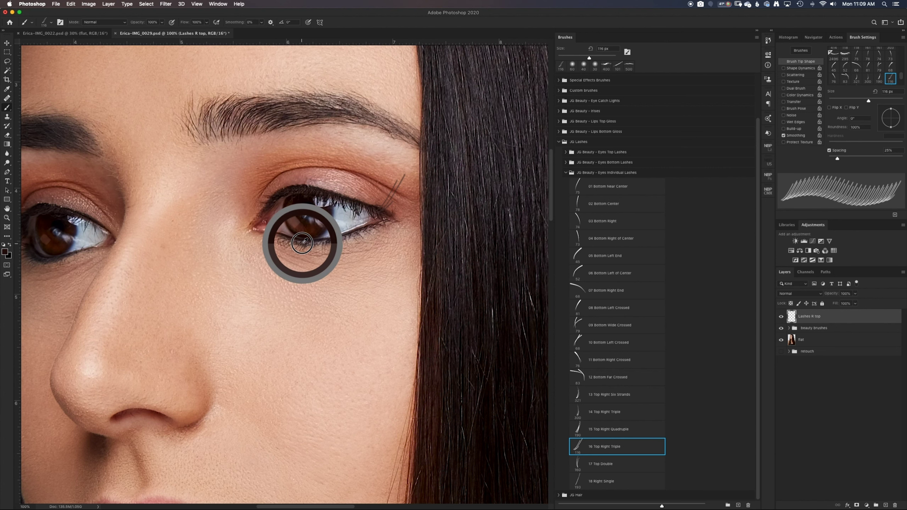
click(392, 194)
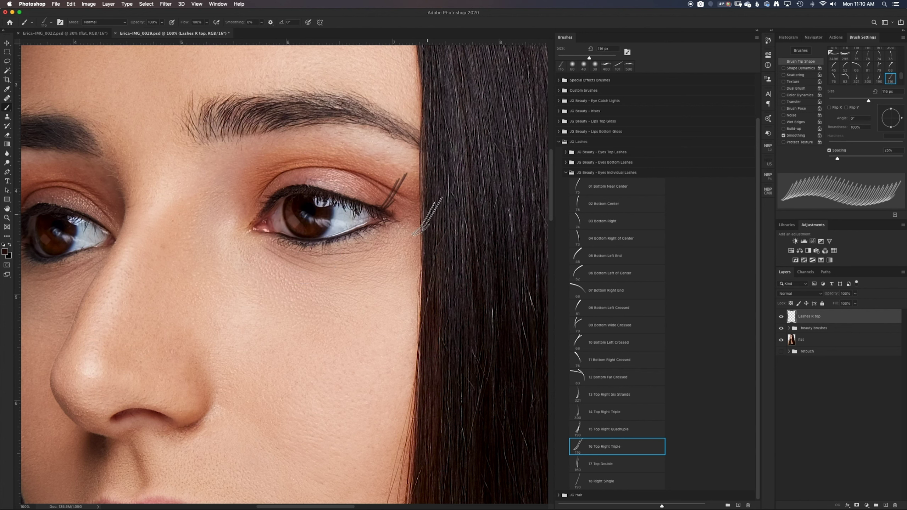
key(ctrl+z)
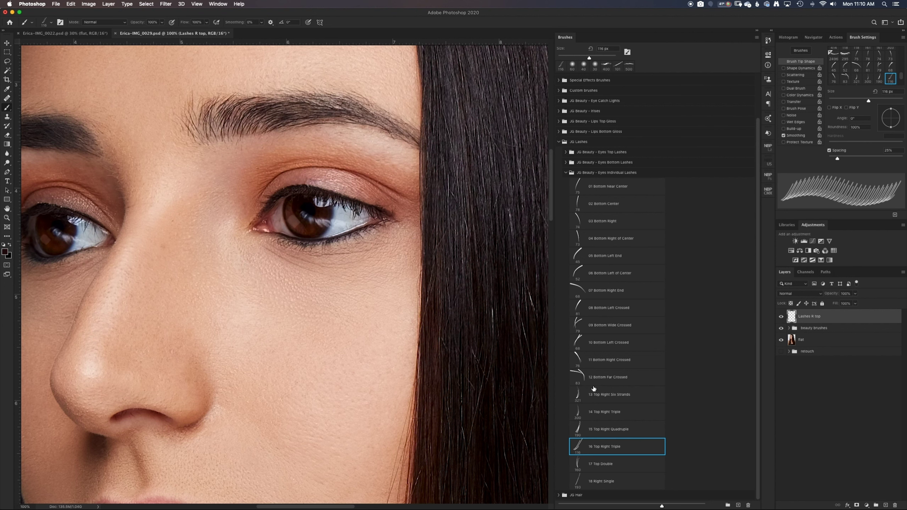
click(608, 360)
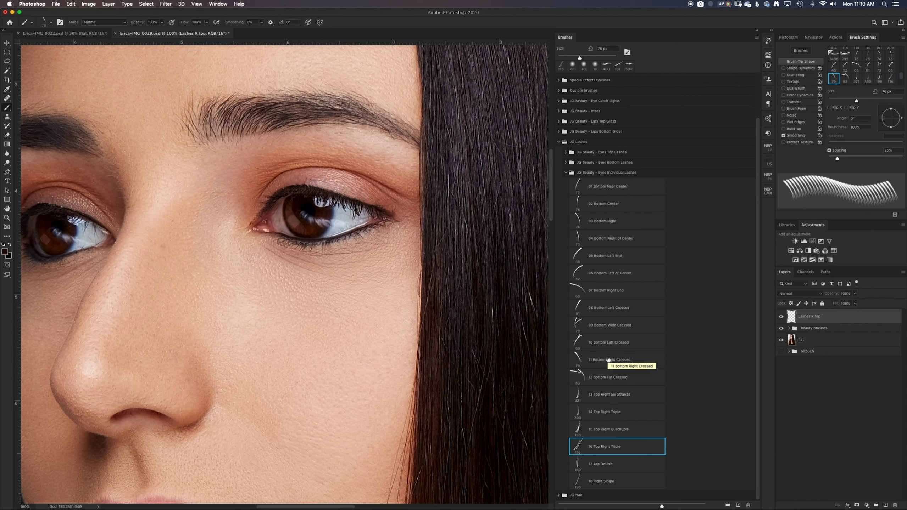
Try the 07 Bottom Right End brush with a small lash at the lower lid's outer corner.
scroll(607, 322, up, 2)
click(608, 317)
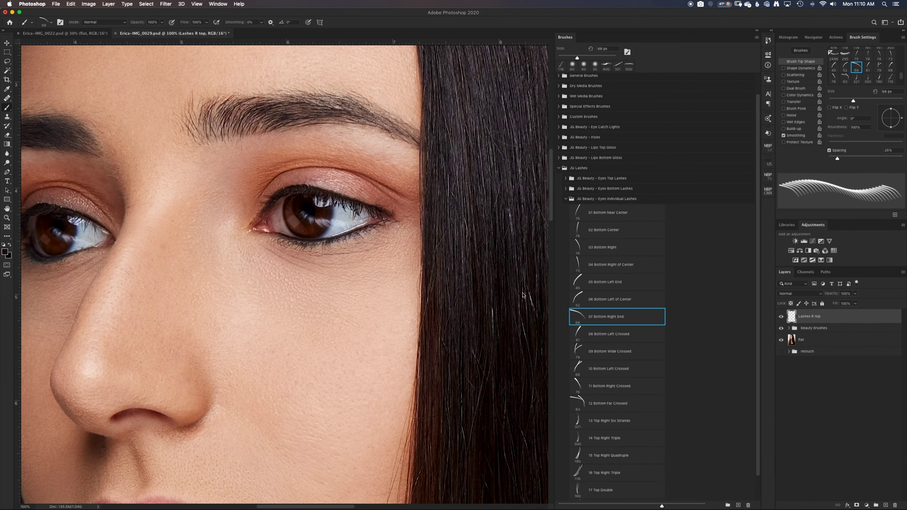
click(388, 233)
key(ctrl+z)
key(bracketleft)
key(bracketleft)
key(bracketleft)
Stamp 35 px lashes below the right eye with the 04 Bottom Right of Center and 03 Bottom Right brushes.
key(bracketleft)
key(bracketleft)
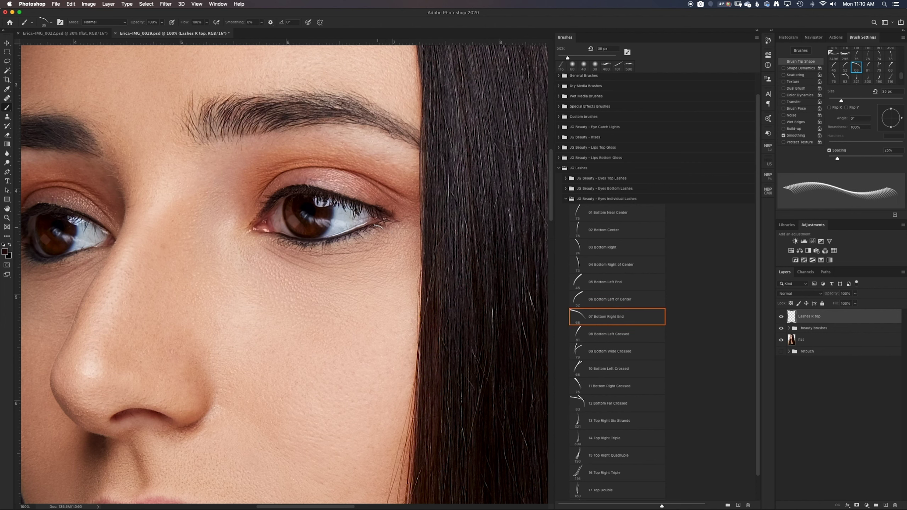
click(383, 222)
click(607, 266)
key(bracketleft)
key(bracketleft)
key(bracketleft)
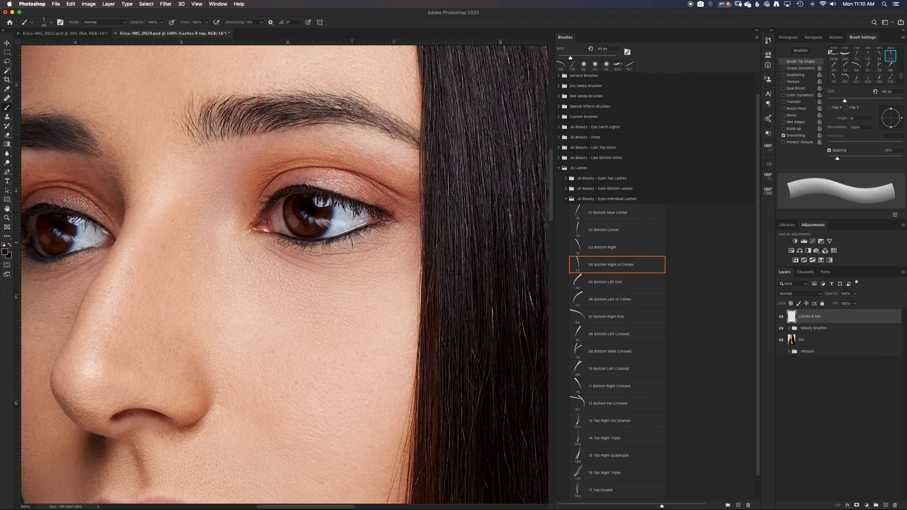
click(381, 255)
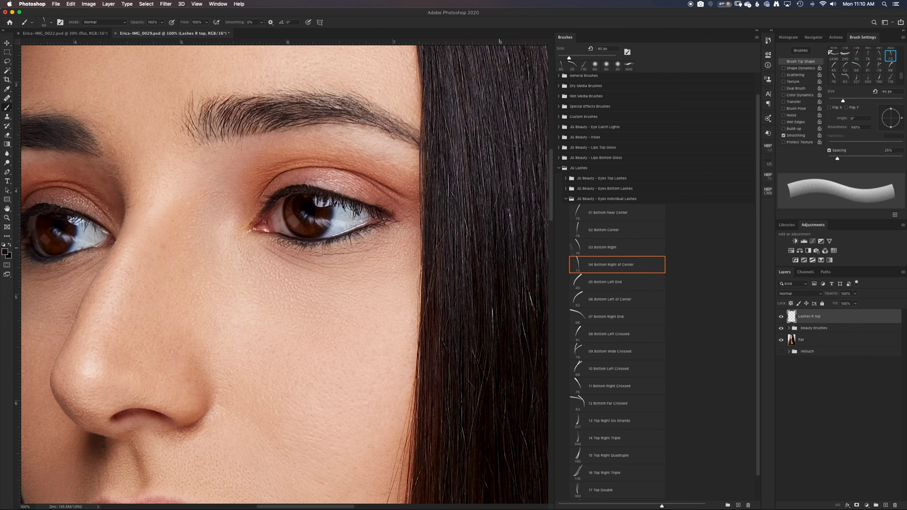
click(599, 247)
key(bracketleft)
key(bracketleft)
key(bracketleft)
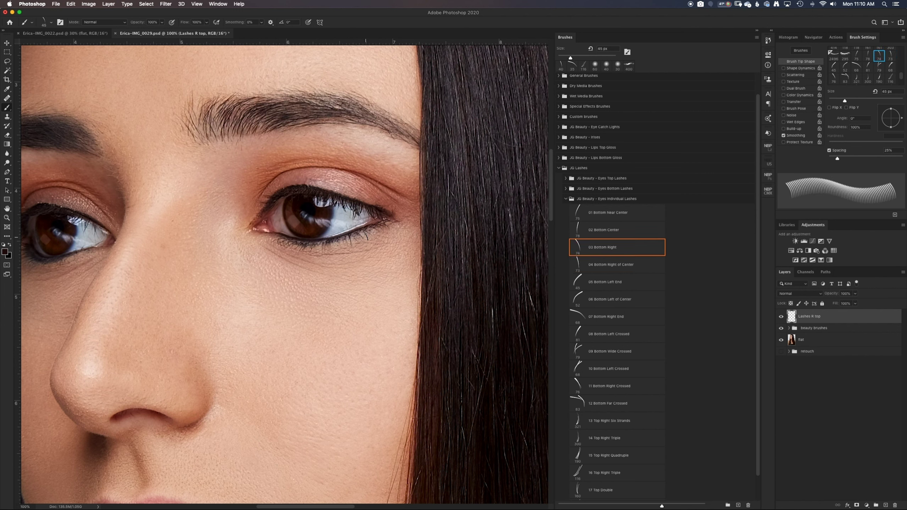
click(362, 236)
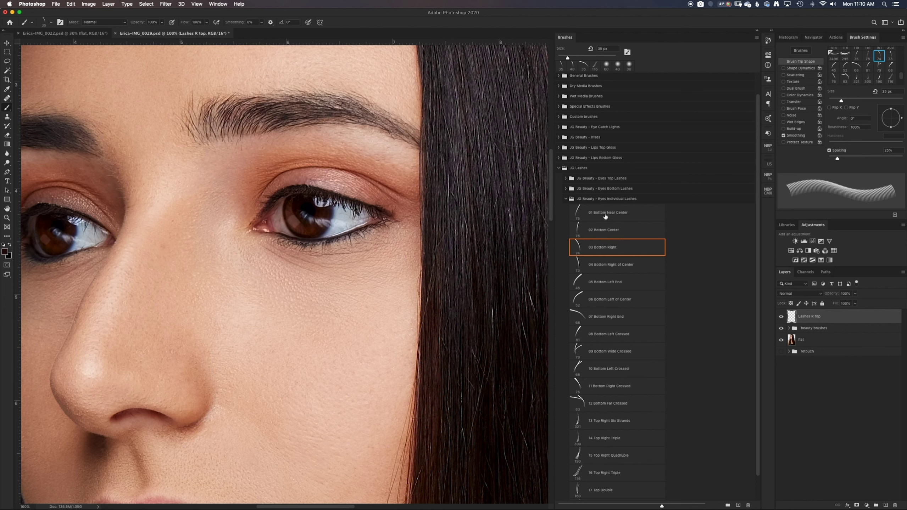
Set the 01 Bottom Near Center brush to 35 px, 13° angle with spacing off, and stamp a test lash.
click(605, 216)
key(bracketleft)
key(bracketleft)
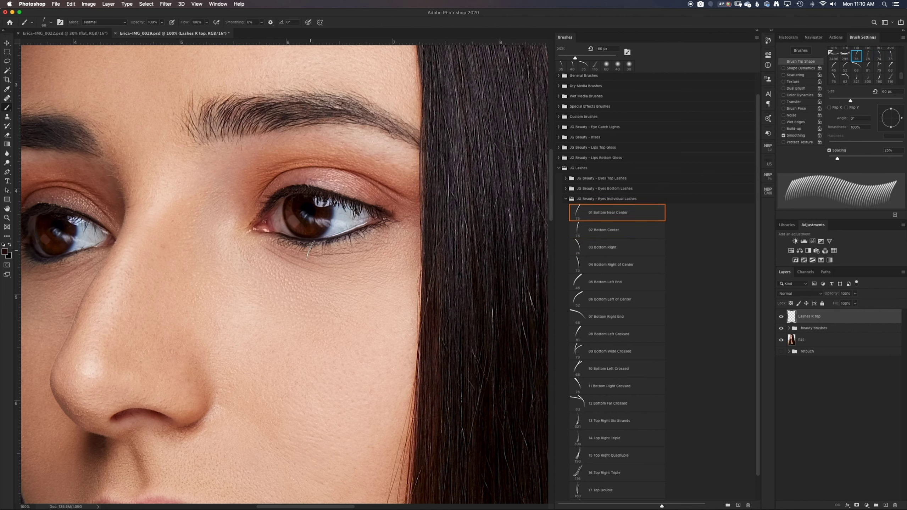
key(bracketleft)
key(bracketleft)
key(bracketleft)
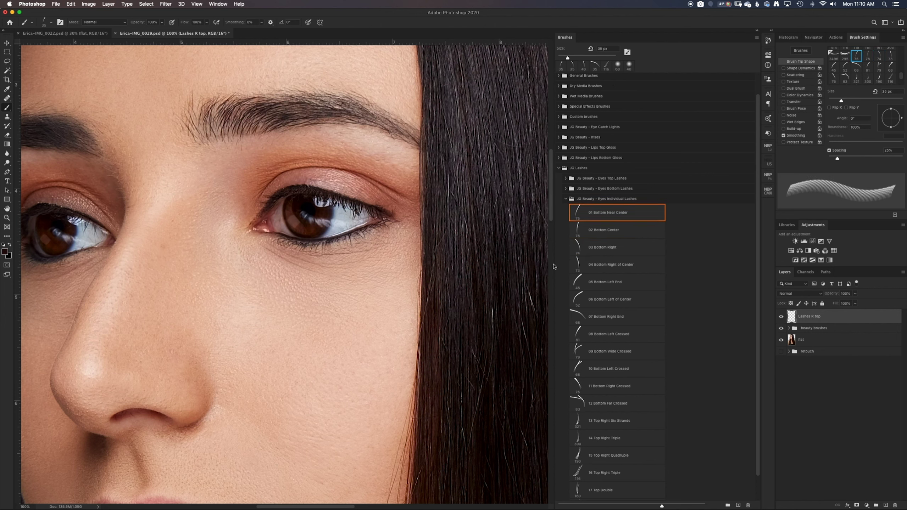
drag(901, 119, 901, 116)
click(829, 151)
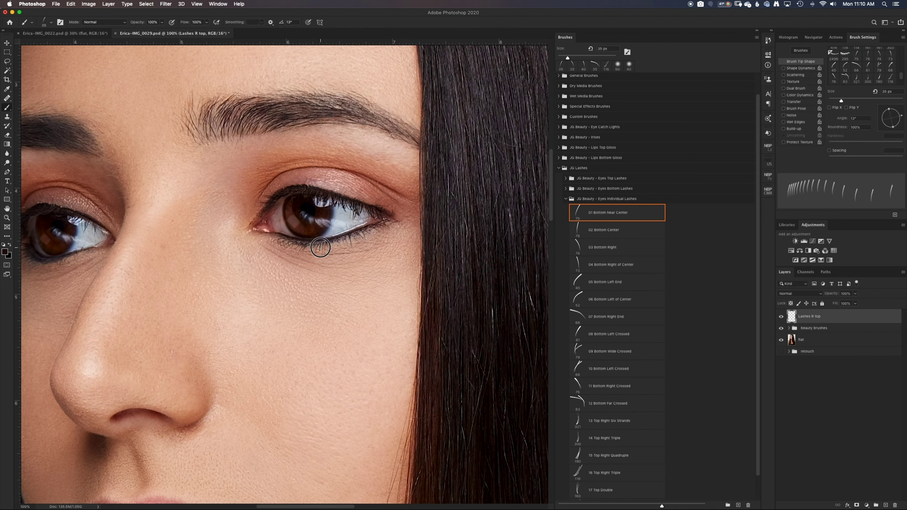
click(355, 247)
Try a larger lash brush, go back to the 35 px tilted one, and collapse the Individual Lashes set.
click(609, 386)
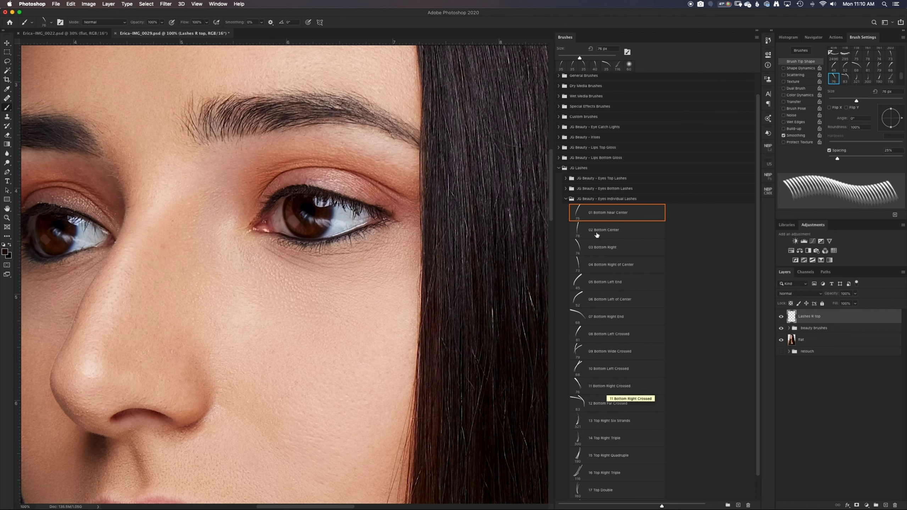
click(597, 235)
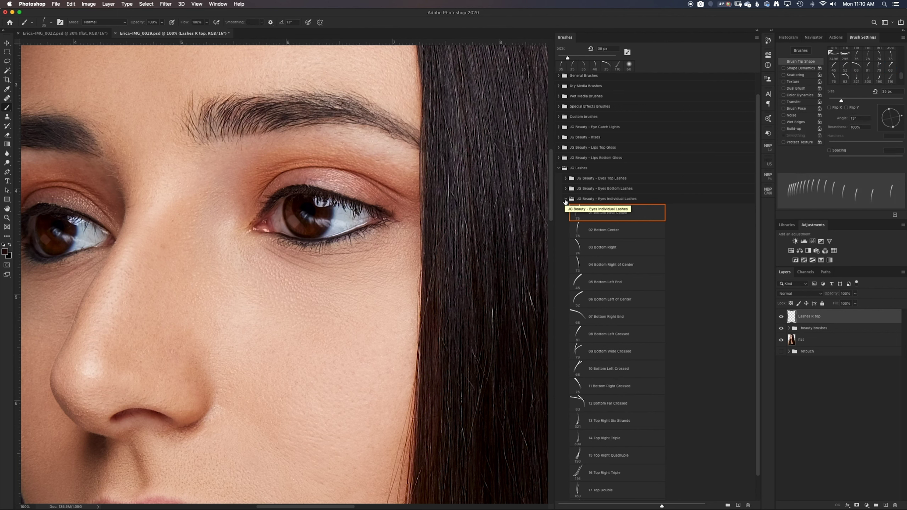
click(565, 200)
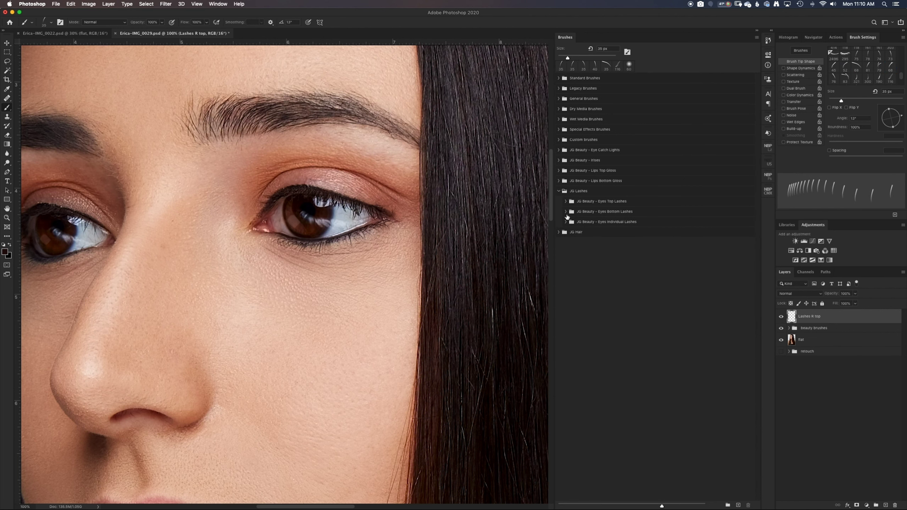
Open the bottom lash set and try a mirrored 400 px 03 Left C brush at 3° under the eye, then undo it.
click(565, 211)
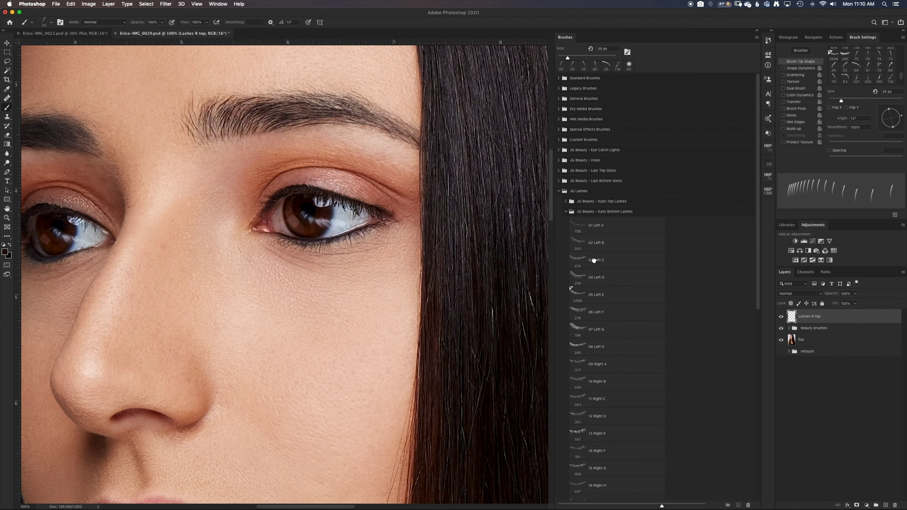
click(594, 263)
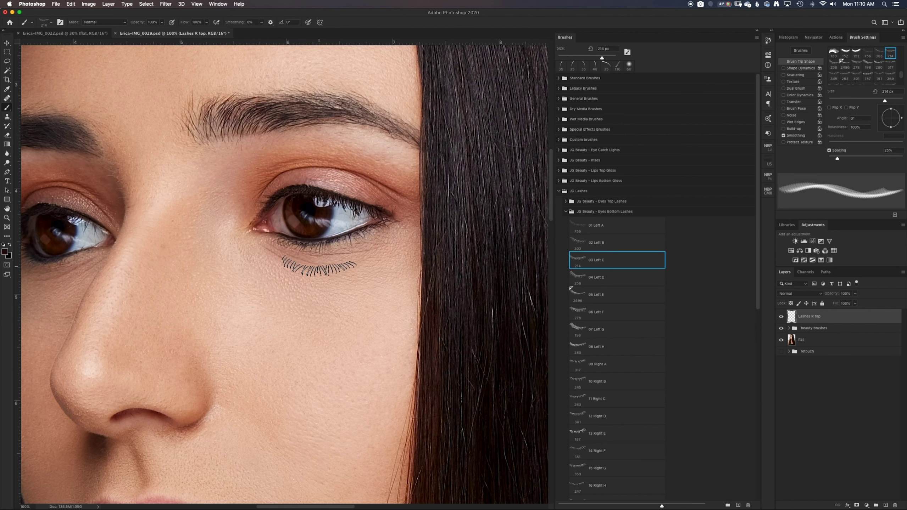
key(bracketright)
key(bracketright)
key(bracketright)
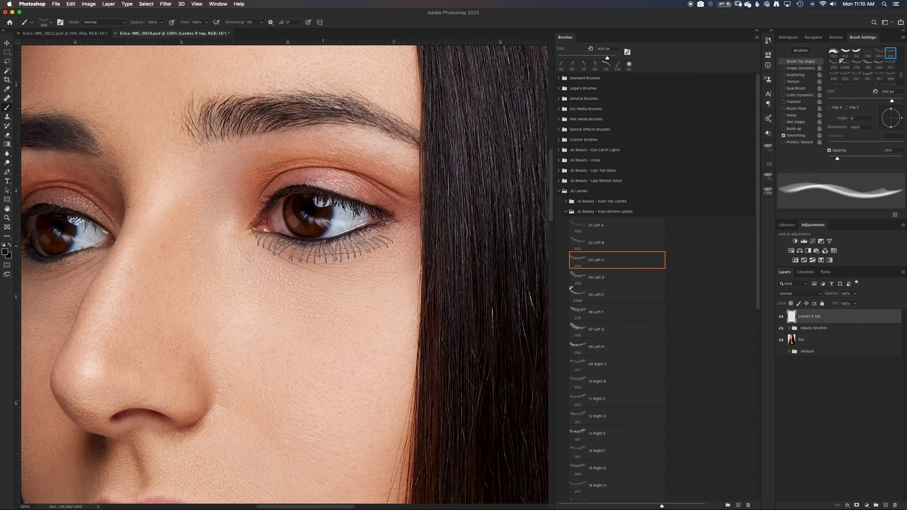
click(829, 108)
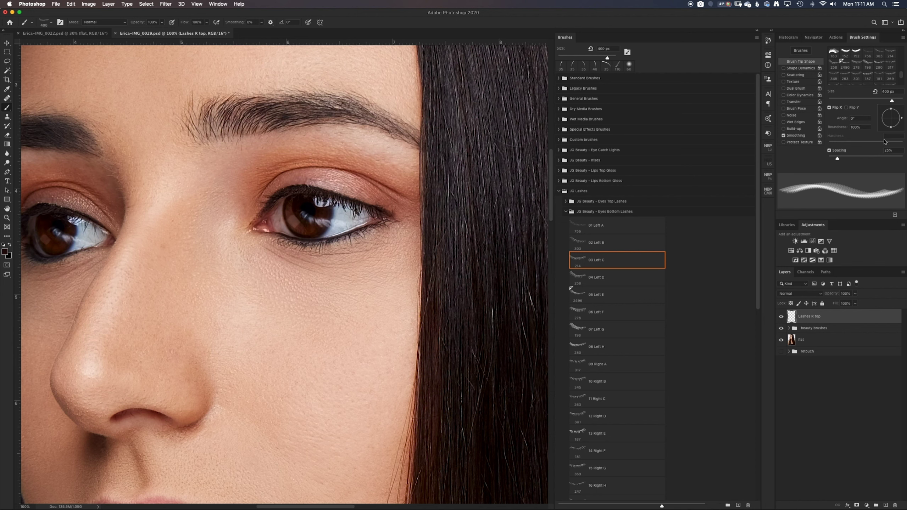
drag(901, 120, 901, 118)
click(829, 151)
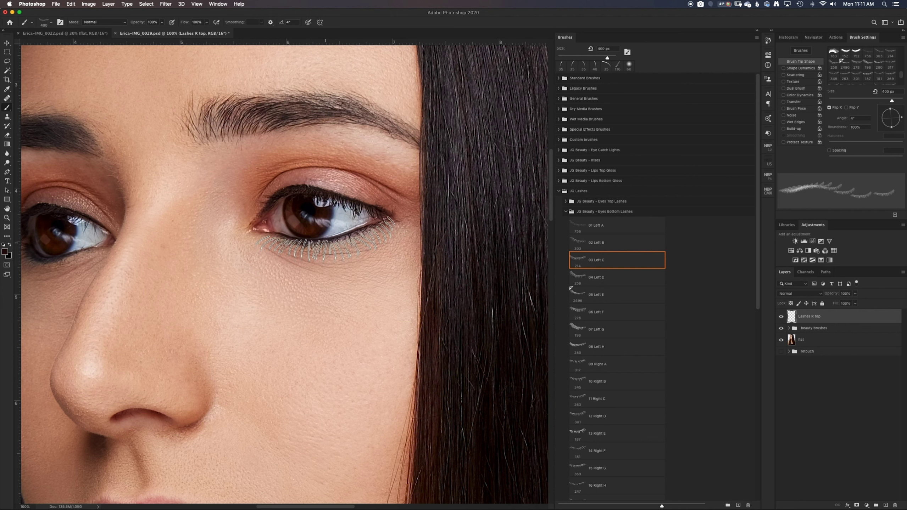
click(324, 247)
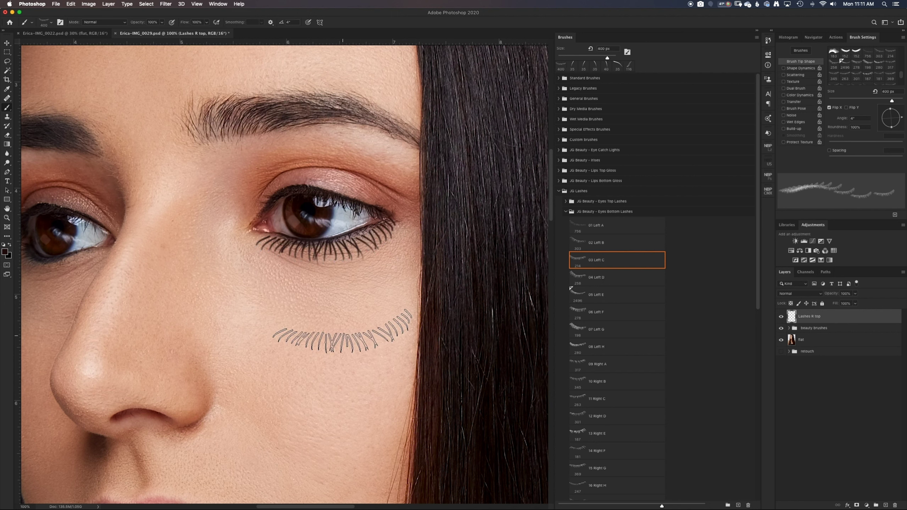
key(ctrl+z)
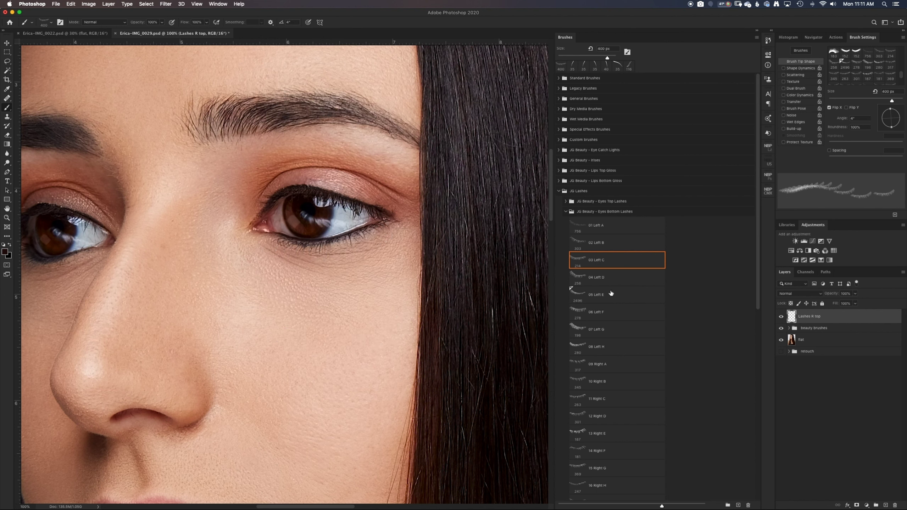
Test the 02 Left B bottom-lash brush on the cheek and under the eye, then undo.
click(600, 243)
click(264, 316)
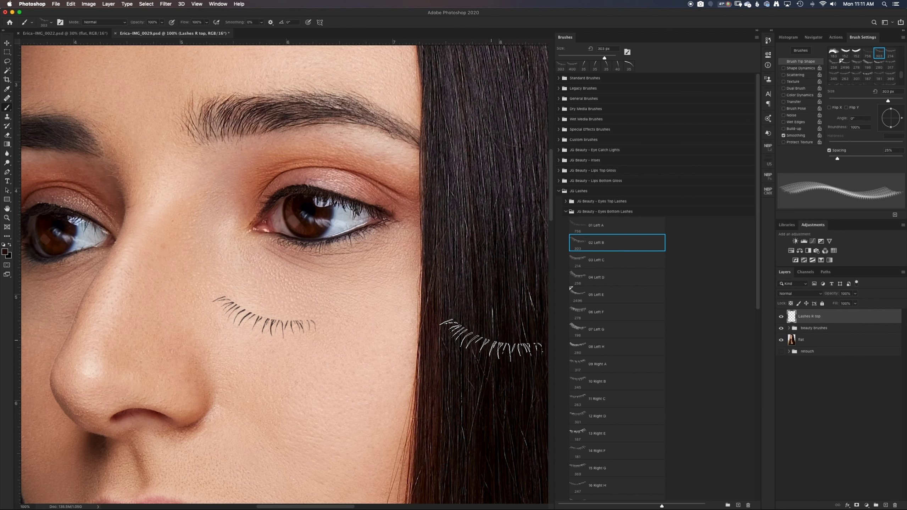
click(316, 265)
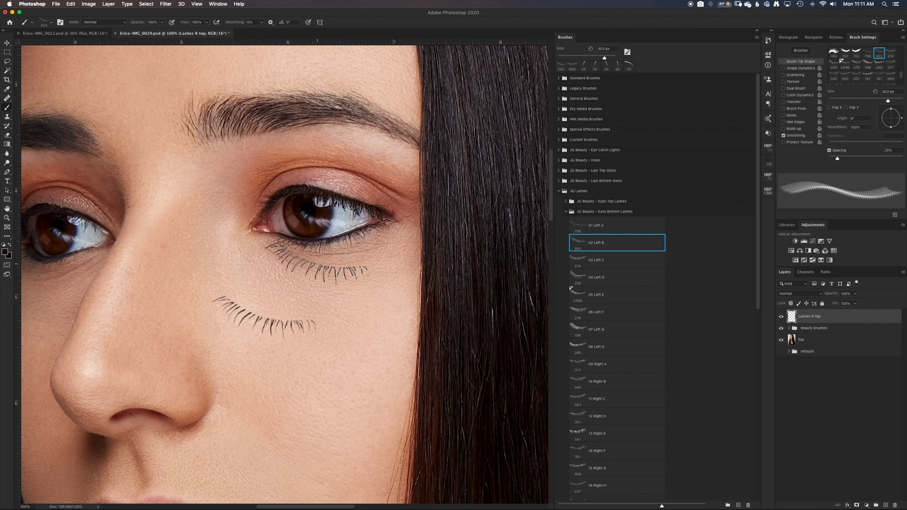
key(ctrl+z)
key(ctrl+z)
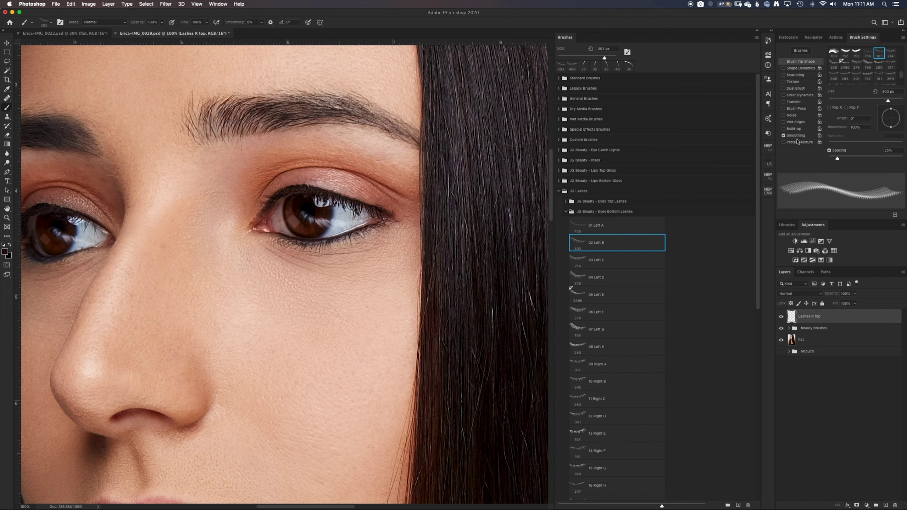
Stamp a mirrored 400 px 02 Left B lash at -7° under the eye, ready for transforming.
click(829, 108)
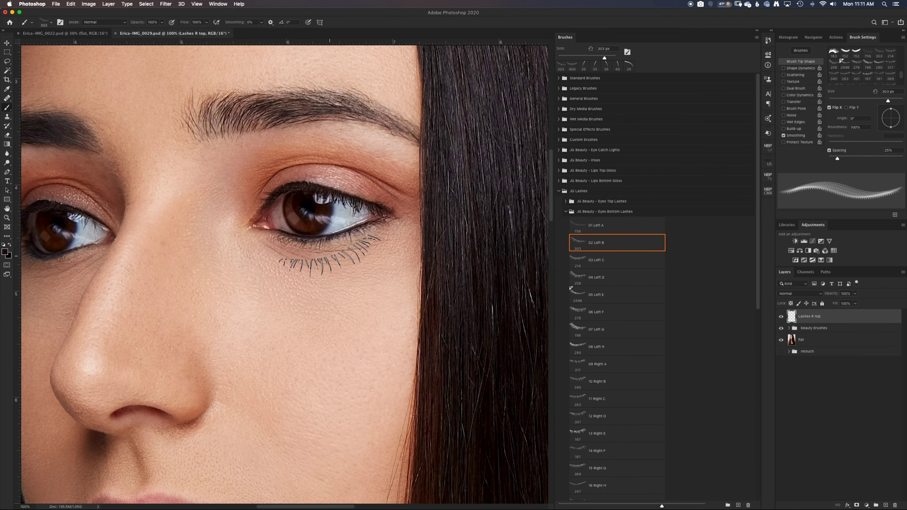
key(bracketright)
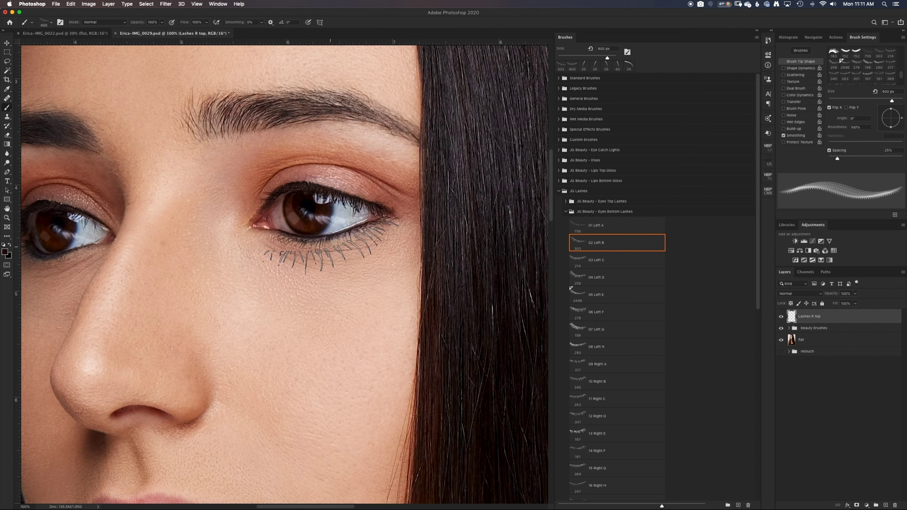
drag(898, 115, 901, 111)
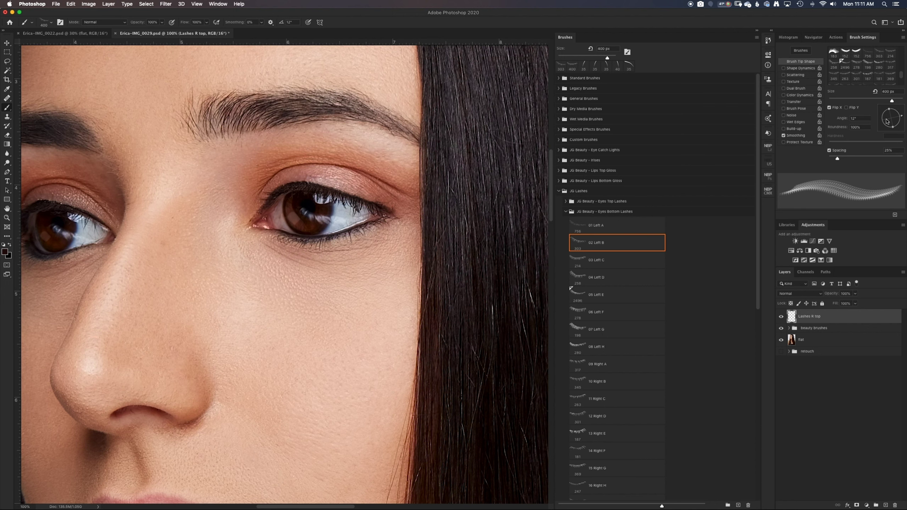
drag(901, 120, 902, 123)
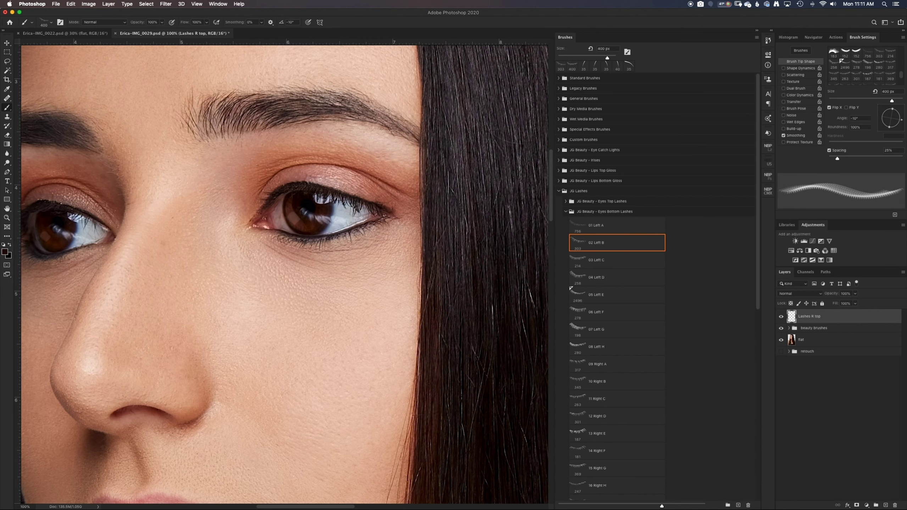
drag(901, 121, 901, 119)
click(328, 238)
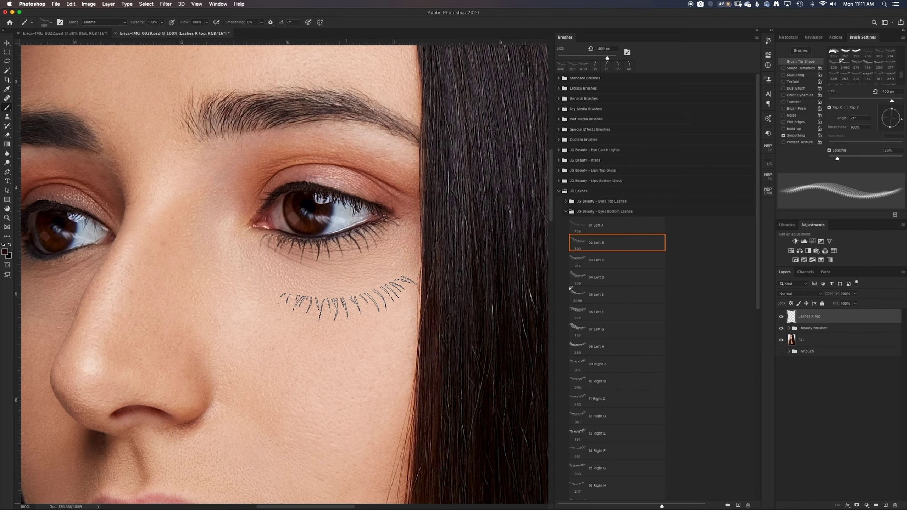
key(ctrl+t)
Warp the 02 Left B lashes, pinning their corners to the inner and outer eye corners along the lower lid.
right_click(264, 254)
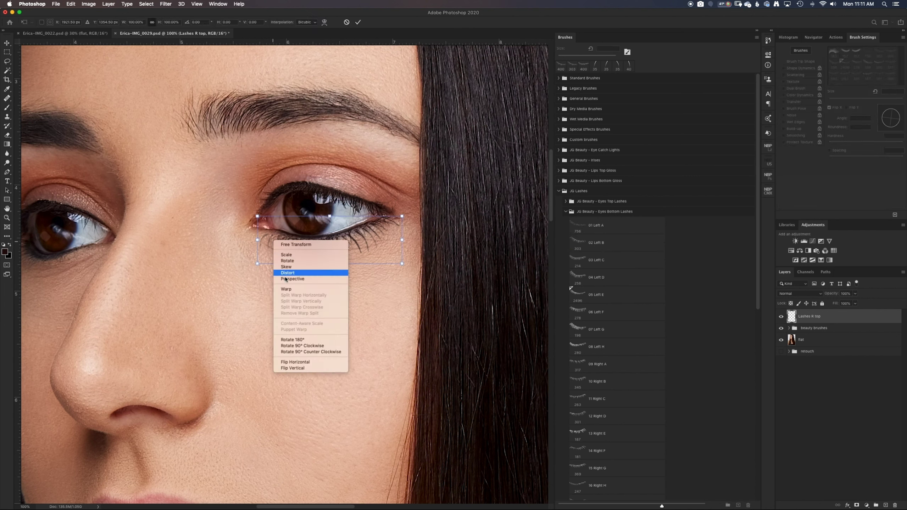
click(289, 288)
drag(258, 264, 264, 255)
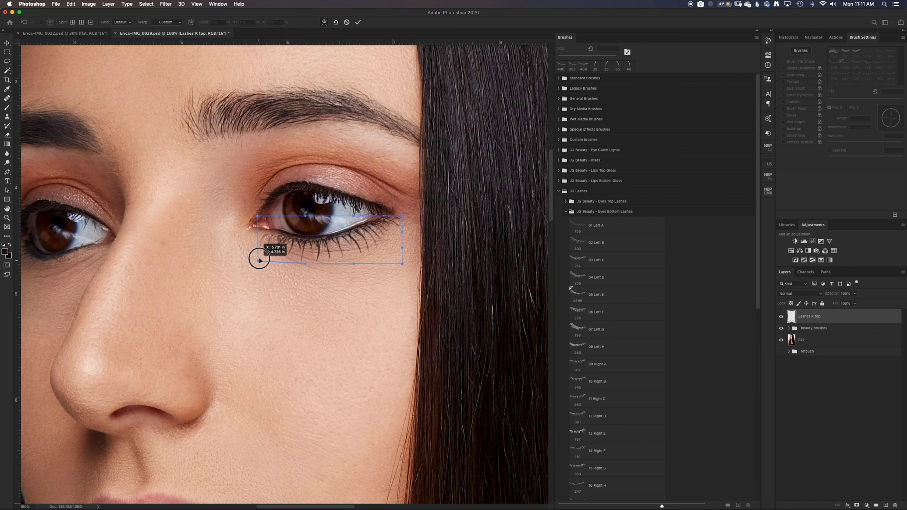
drag(257, 216, 280, 207)
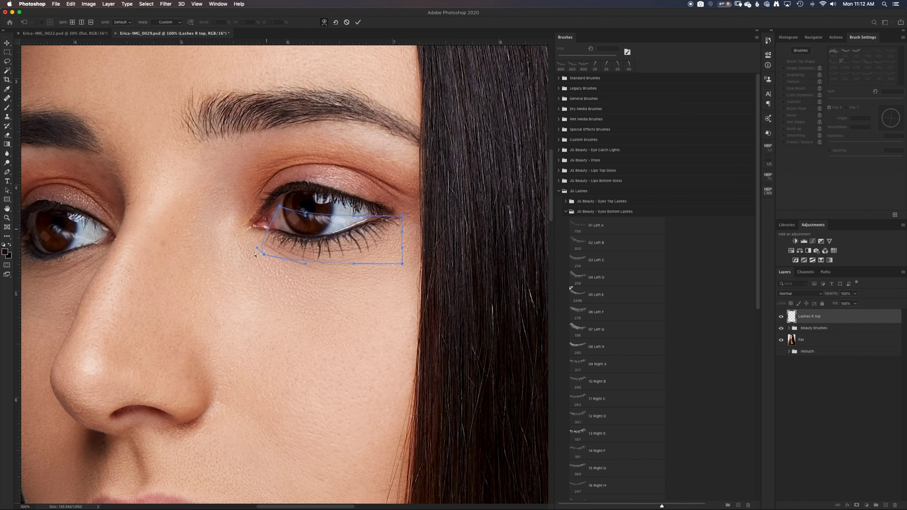
drag(257, 248, 266, 246)
drag(307, 218, 309, 254)
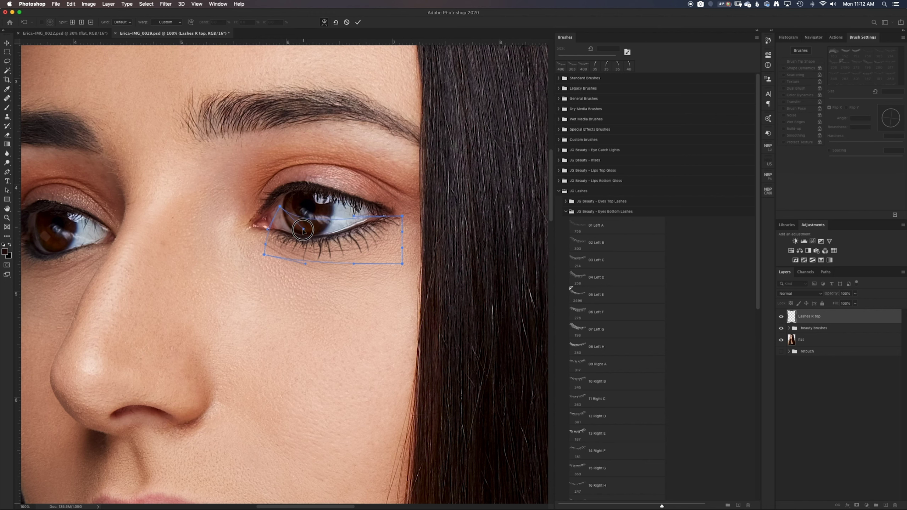
key(cmd+z)
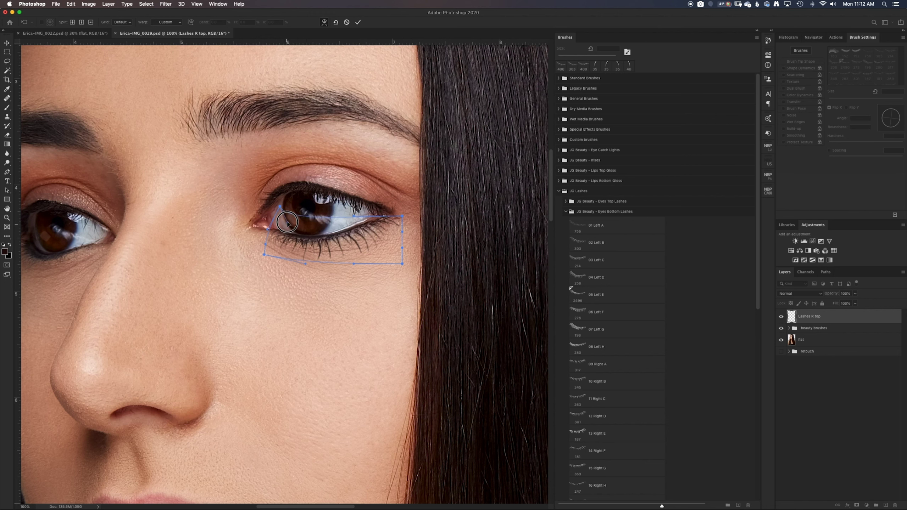
drag(402, 218, 396, 219)
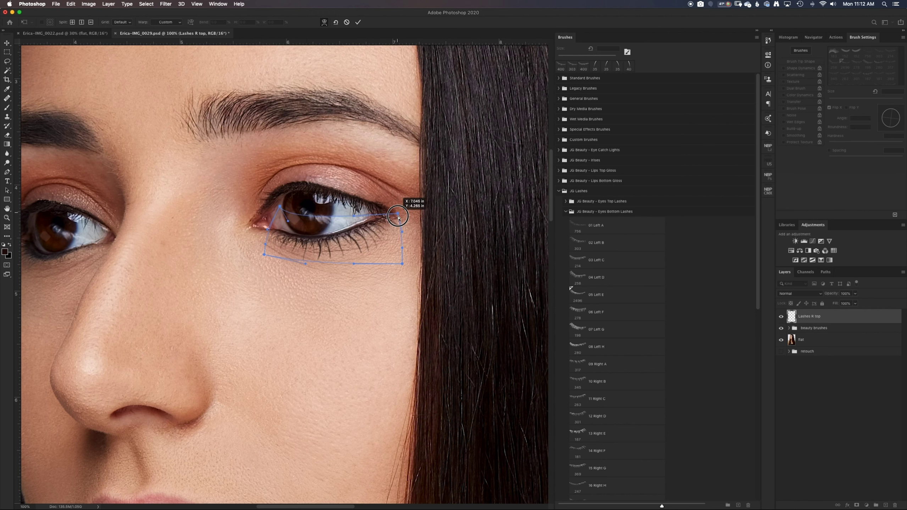
drag(402, 264, 392, 259)
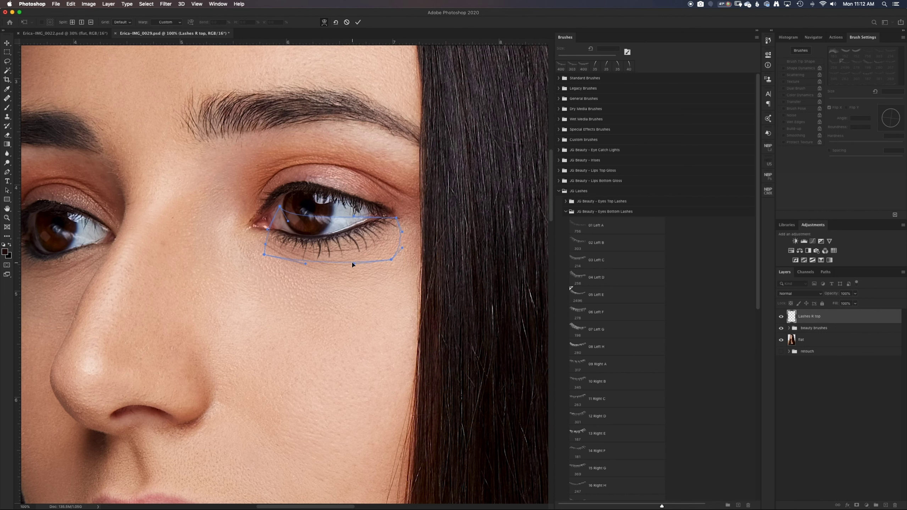
key(Return)
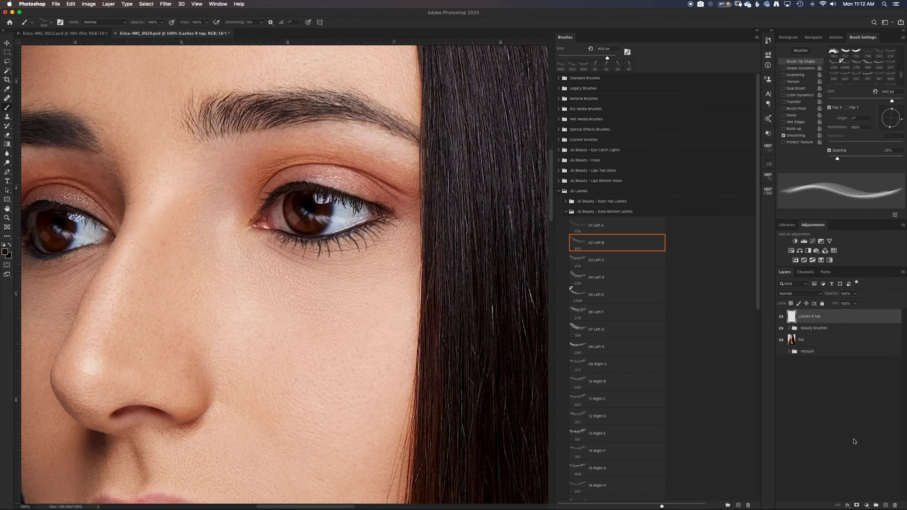
Add a layer mask to Lashes R top and set up a soft 30 px brush with lower flow.
click(856, 506)
scroll(847, 78, up, 5)
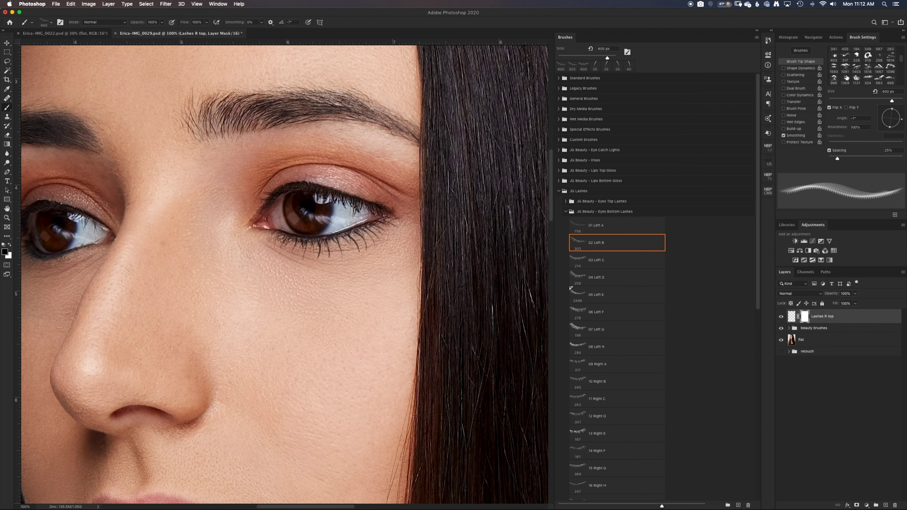
scroll(847, 77, up, 5)
click(833, 52)
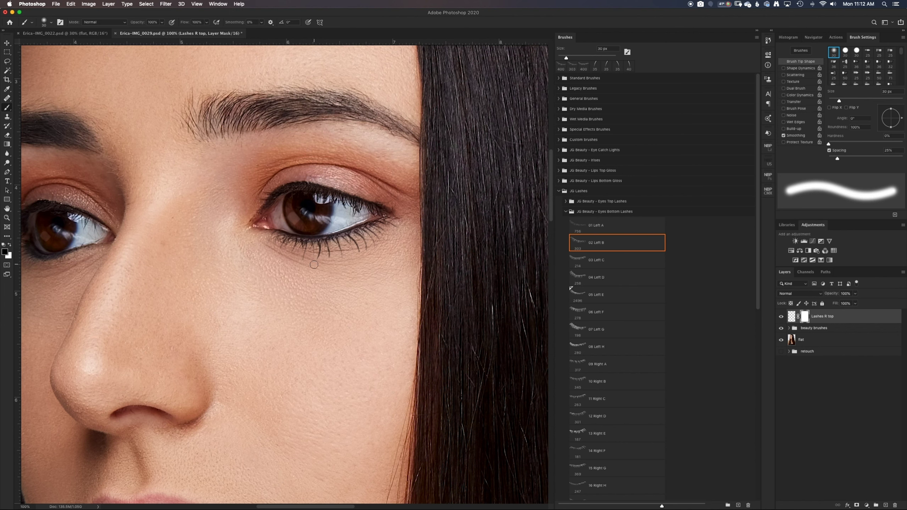
click(205, 23)
click(288, 266)
Compare the face with and without the lower lashes, then pick the 02 Left B brush.
click(781, 317)
click(781, 316)
key(cmd+minus)
key(cmd+minus)
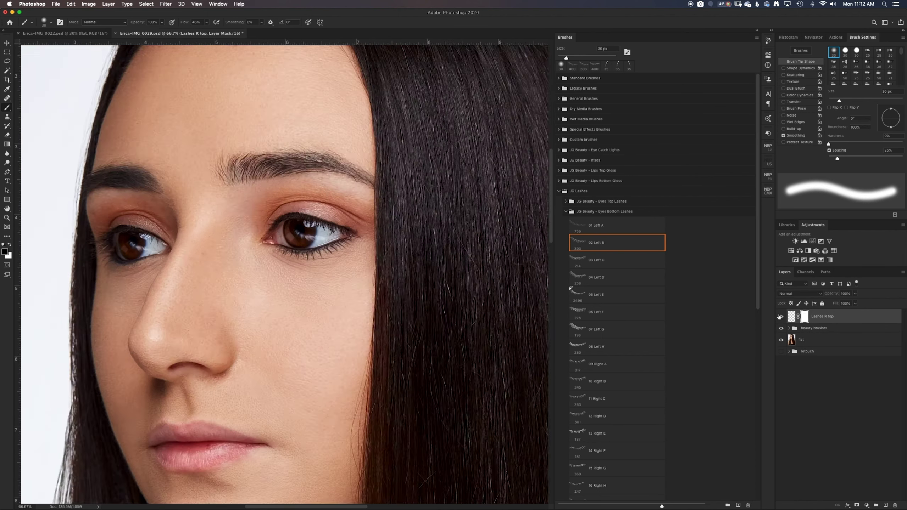
click(781, 318)
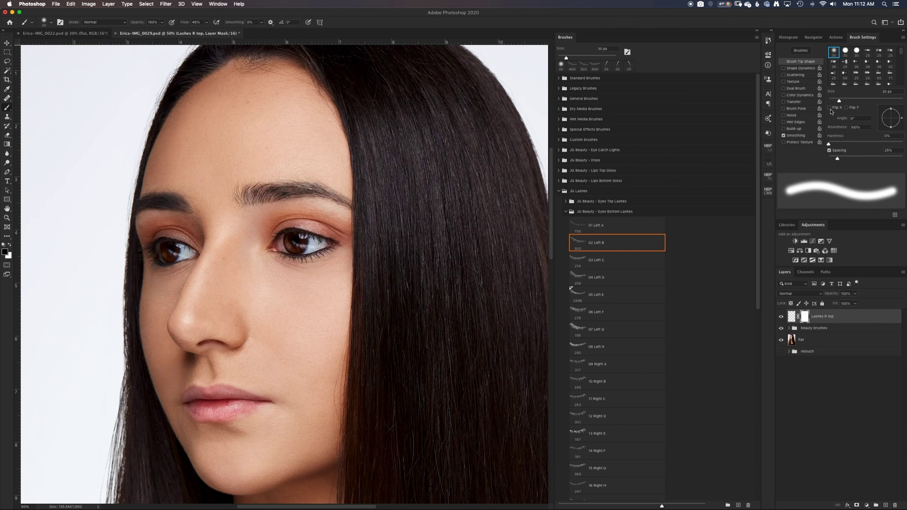
click(610, 246)
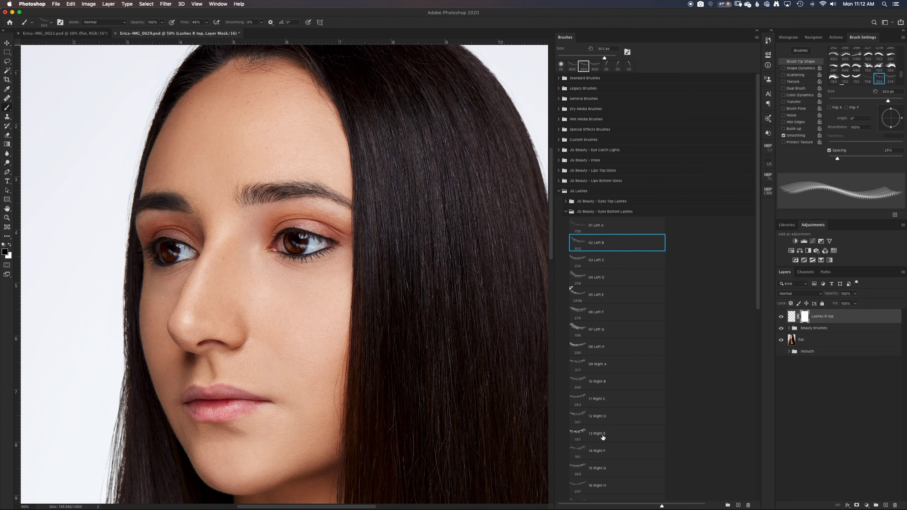
On a new layer at 100% flow, stamp the 02 Left B lower lashes under the left eye.
mouse_move(759, 257)
mouse_down()
mouse_move(746, 379)
mouse_move(746, 251)
mouse_up()
click(887, 506)
click(206, 23)
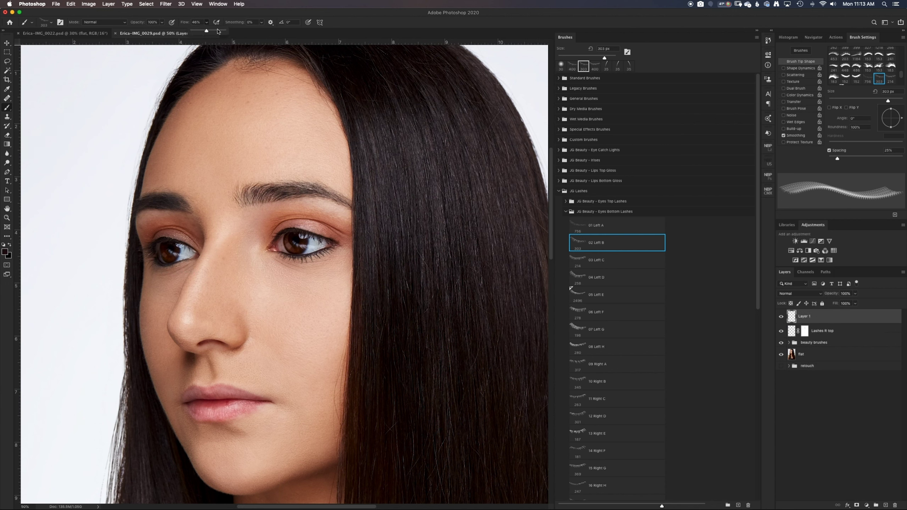
drag(218, 31, 232, 31)
click(171, 266)
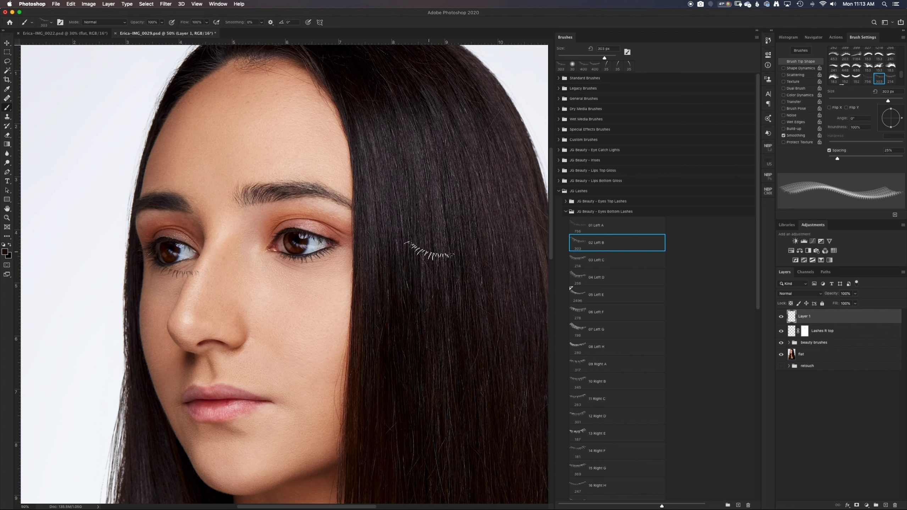
key(ctrl+t)
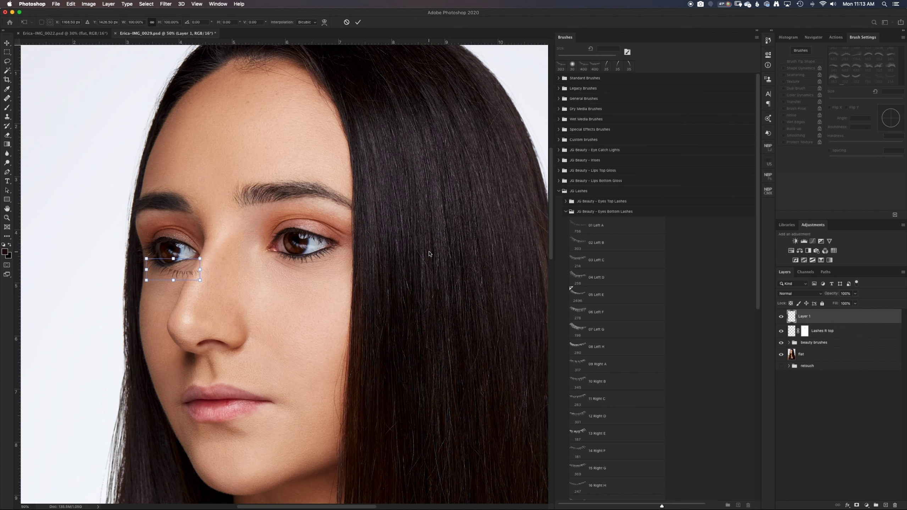
Warp the lower-lash stamp, pulling its right corners and mesh to curve along the left lower lid.
right_click(183, 268)
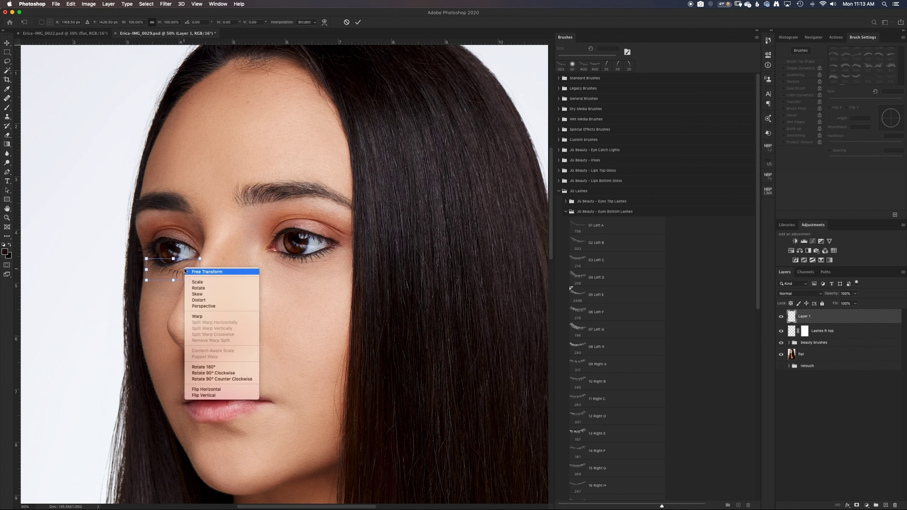
click(213, 317)
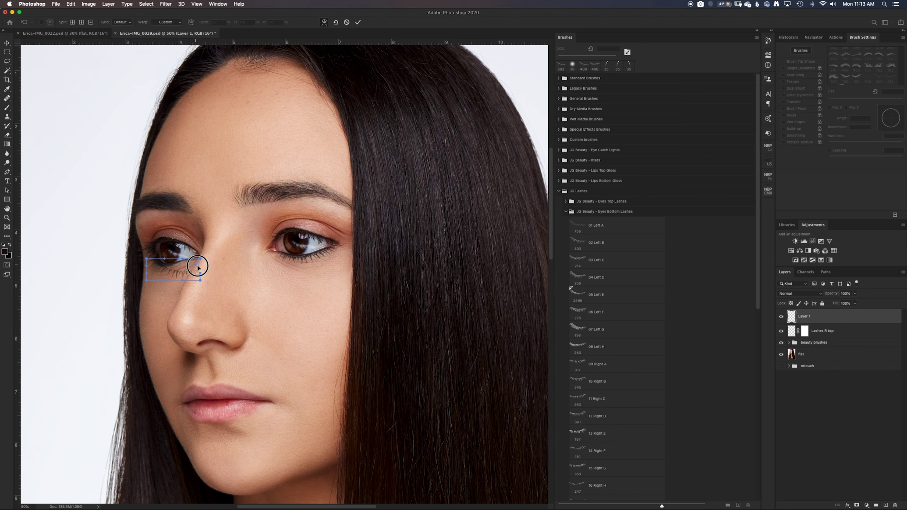
mouse_move(199, 261)
mouse_down()
mouse_move(188, 246)
mouse_move(158, 256)
mouse_up()
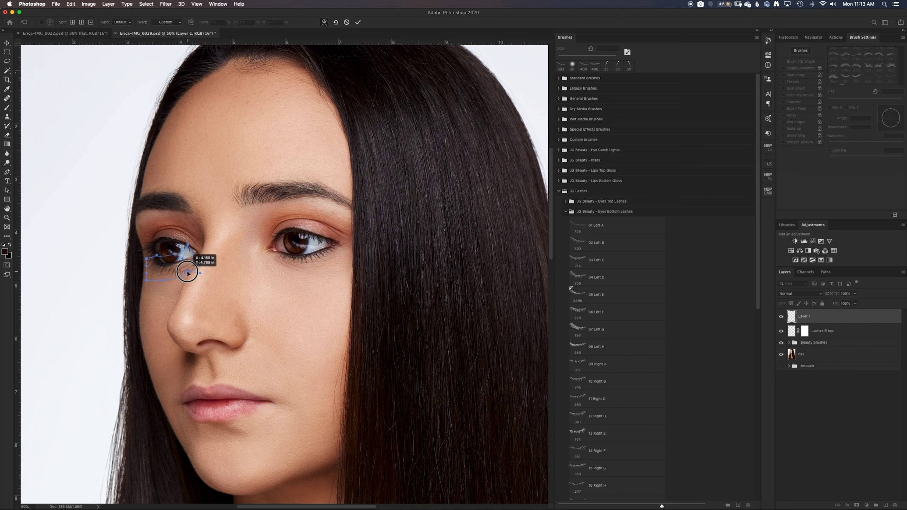
mouse_move(200, 281)
mouse_down()
mouse_move(188, 271)
mouse_move(197, 260)
mouse_move(173, 275)
mouse_move(163, 246)
mouse_up()
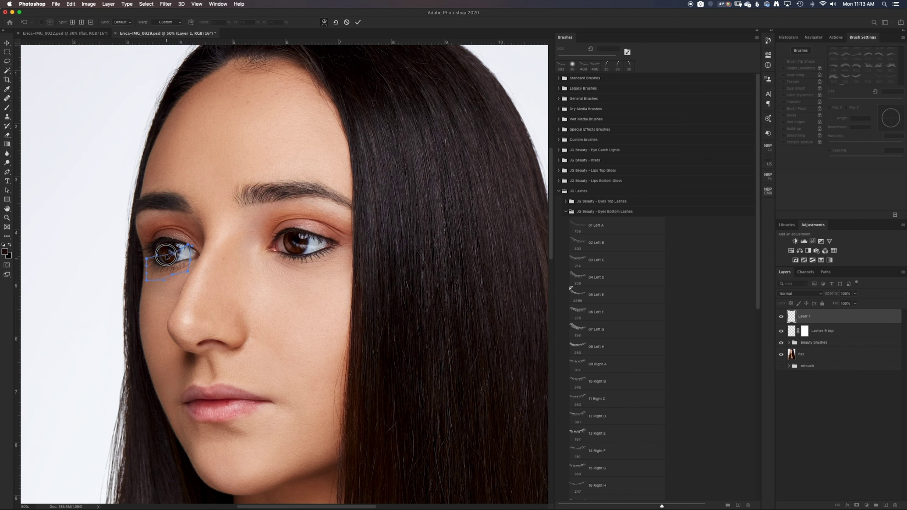
drag(162, 246, 174, 242)
drag(188, 271, 185, 271)
drag(165, 281, 170, 278)
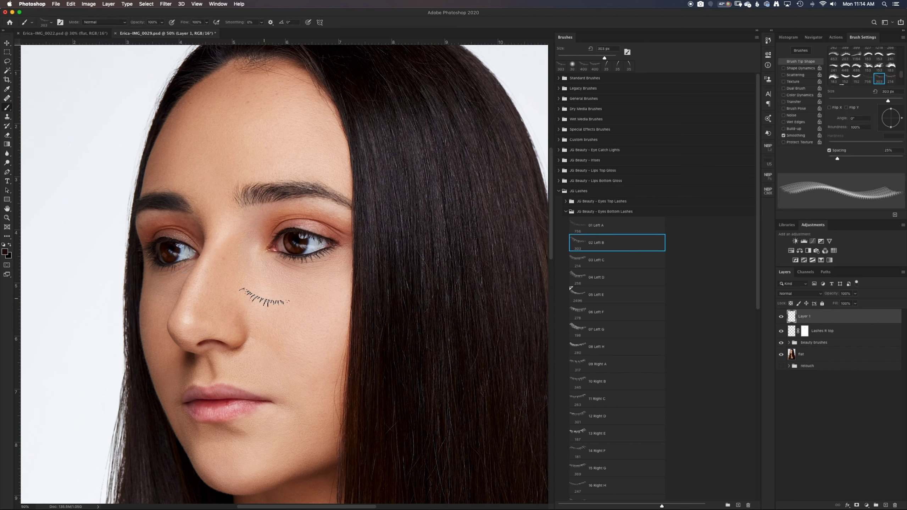
Compare the eye with Layer 1 hidden and shown, then add a white layer mask.
click(782, 317)
click(781, 317)
click(857, 506)
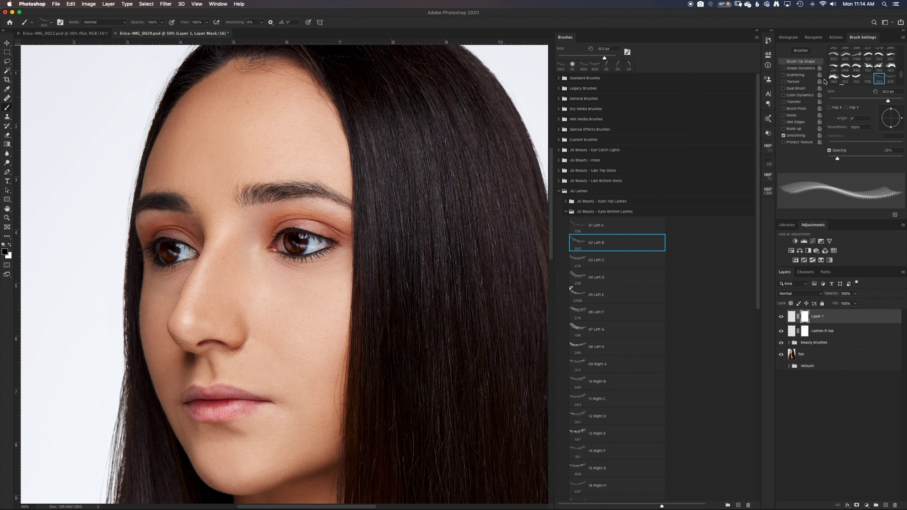
scroll(842, 71, up, 3)
scroll(842, 72, up, 3)
Load the 30 px soft round brush with lowered flow and zoom in to 100%.
click(834, 54)
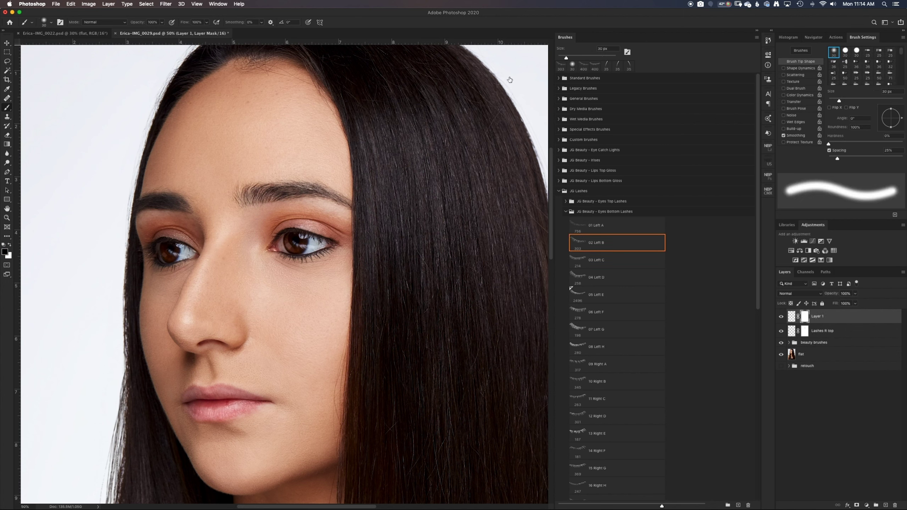
click(206, 22)
click(184, 267)
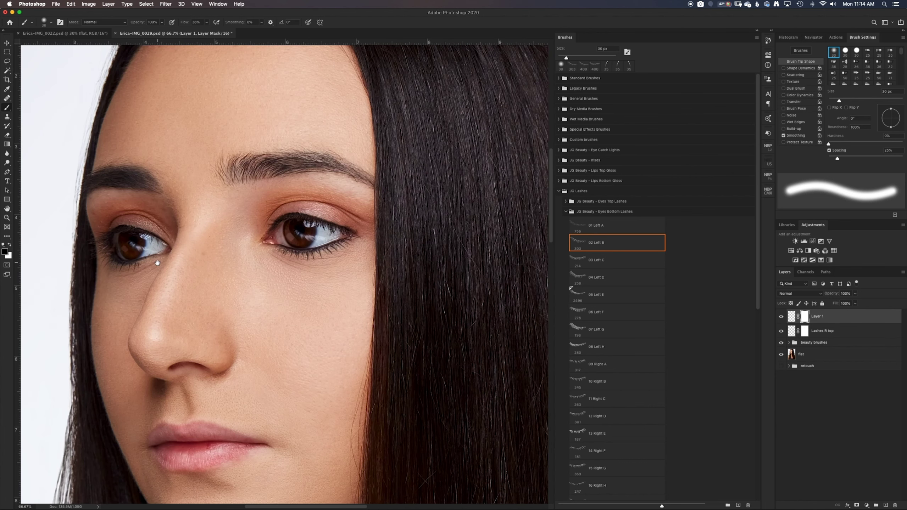
scroll(177, 265, up, 1)
scroll(226, 275, up, 1)
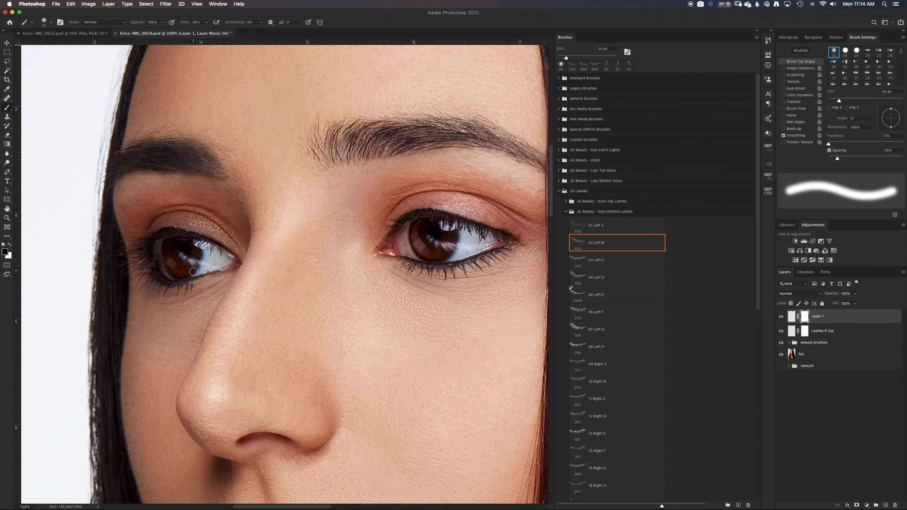
key(ctrl+t)
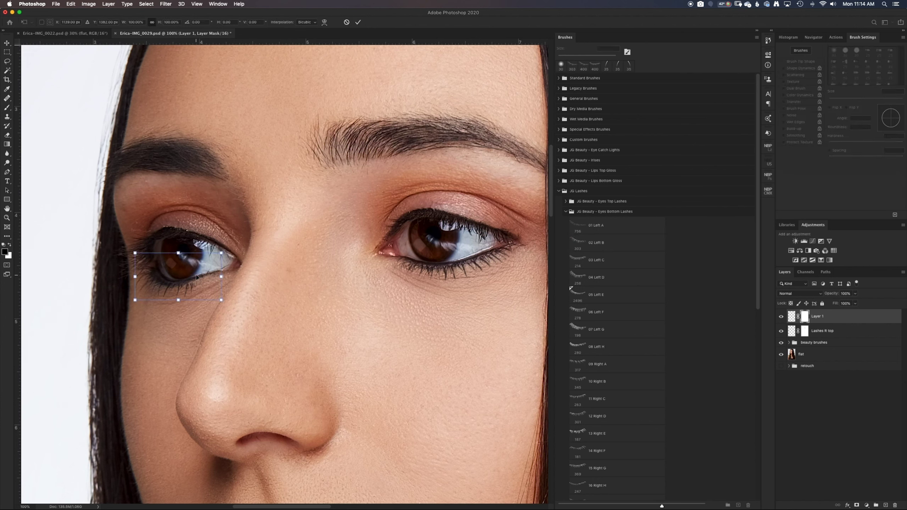
key(Return)
scroll(196, 275, up, 3)
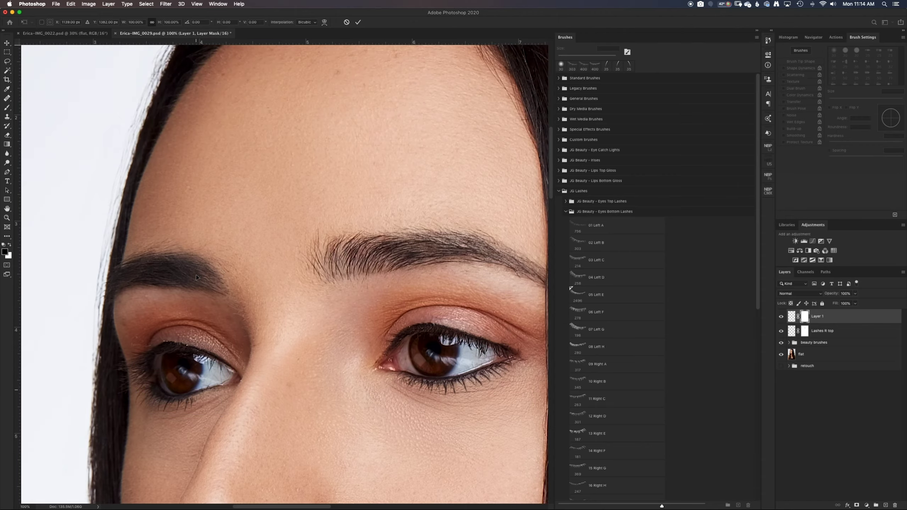
Put Layer 1's lower lashes into a Warp transform.
key(b)
right_click(194, 390)
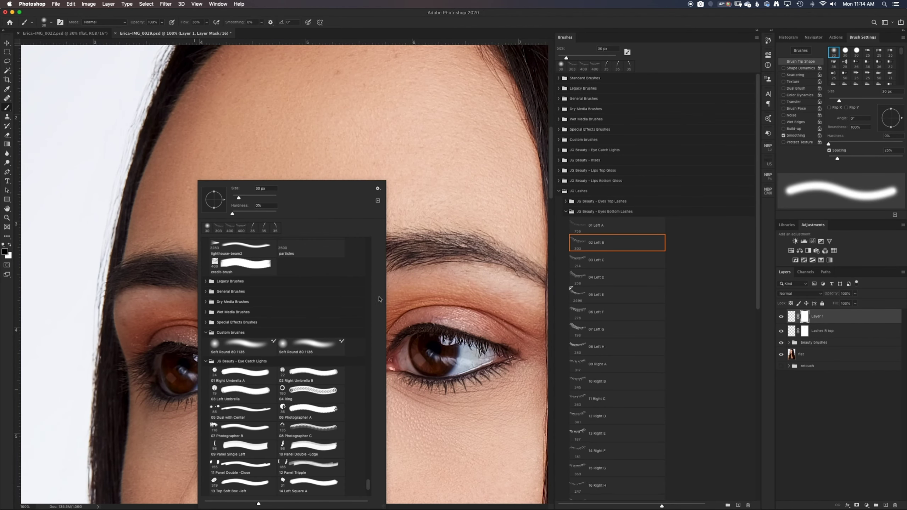
click(791, 316)
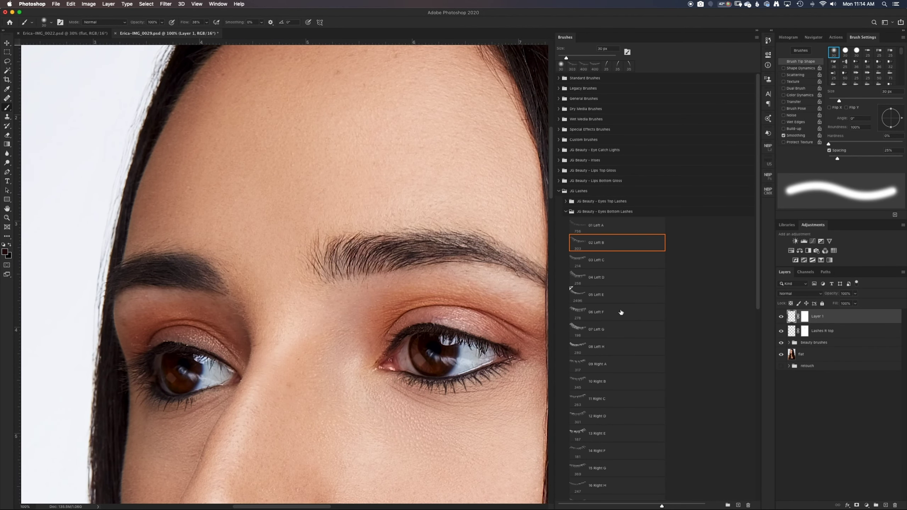
key(ctrl+t)
right_click(184, 376)
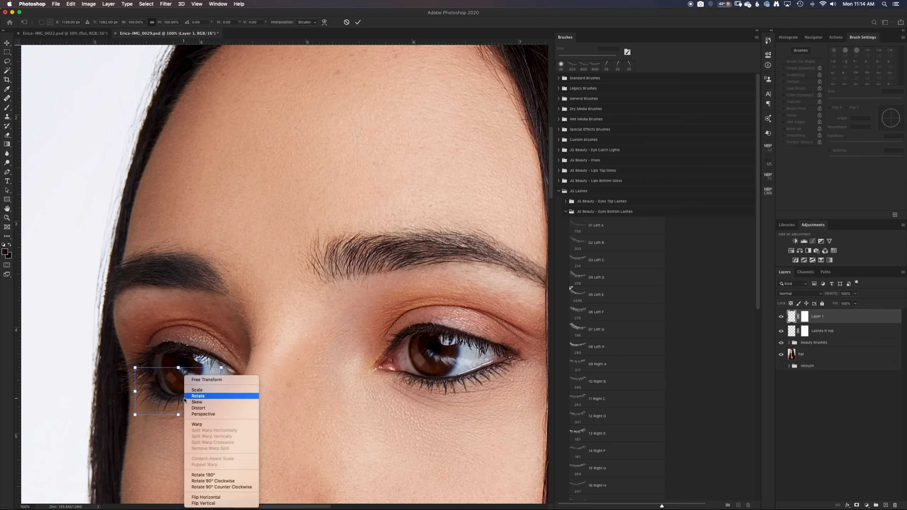
click(205, 426)
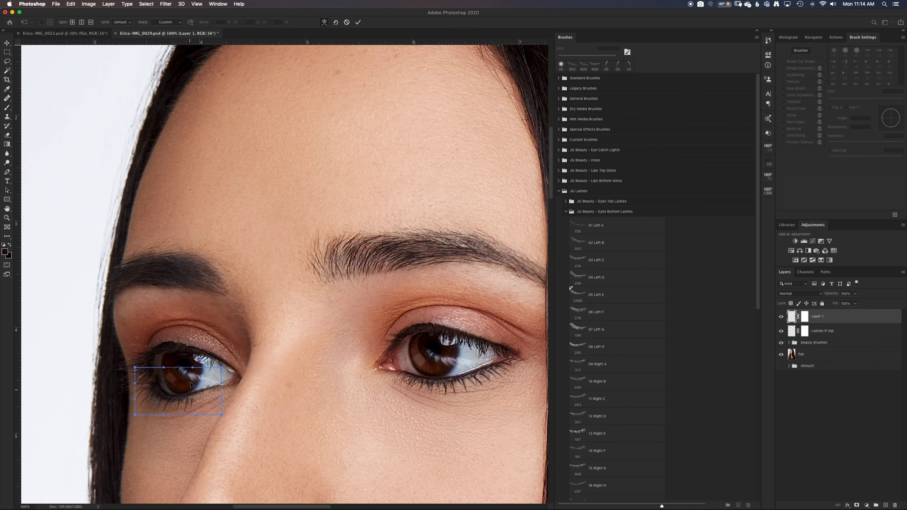
Lift the warp's top edge and corner toward the lower lid, commit, and target Layer 1's mask.
drag(193, 370, 186, 286)
scroll(235, 384, up, 1)
drag(222, 378, 227, 315)
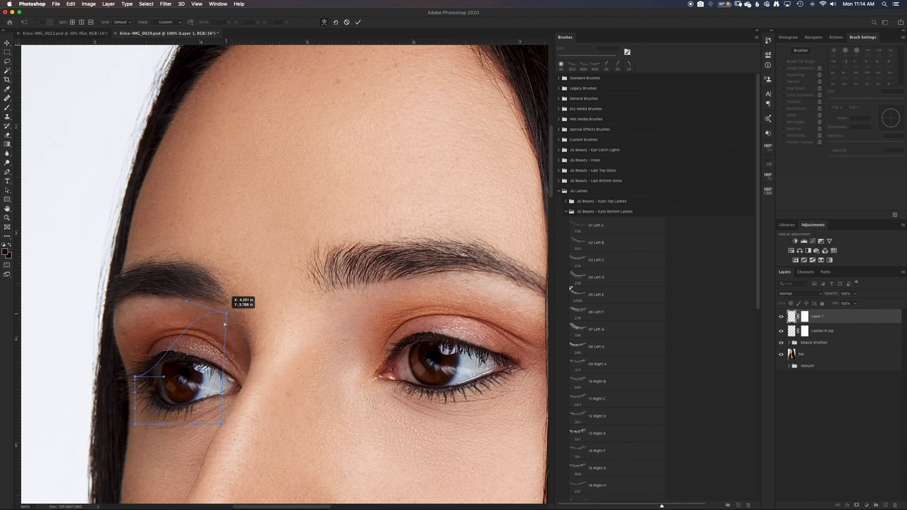
scroll(227, 316, up, 1)
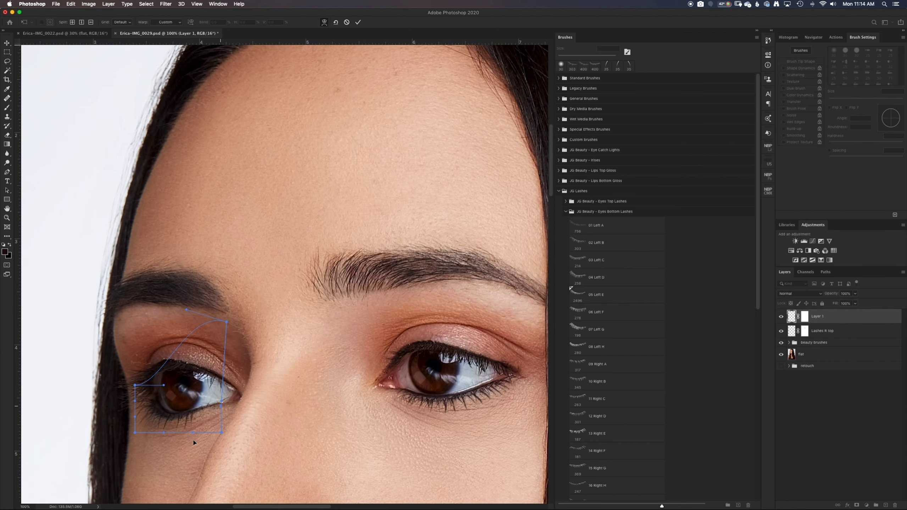
key(Return)
key(b)
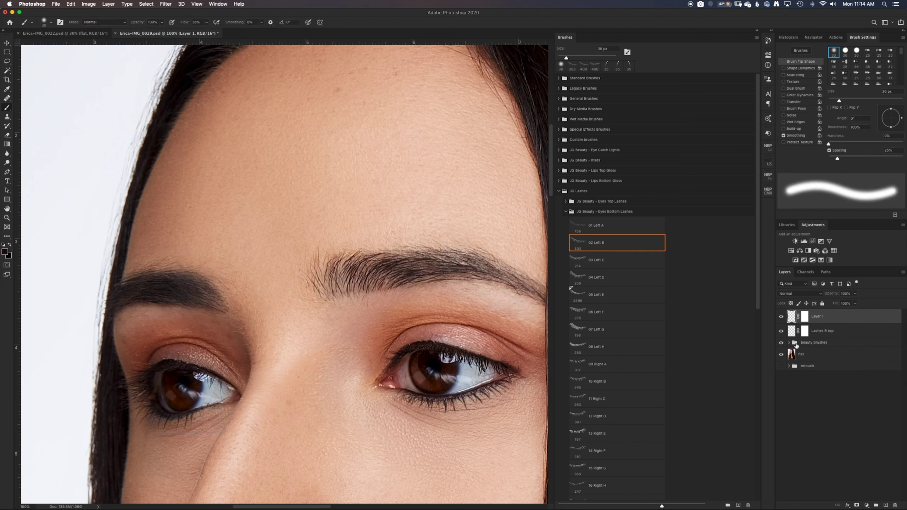
click(805, 316)
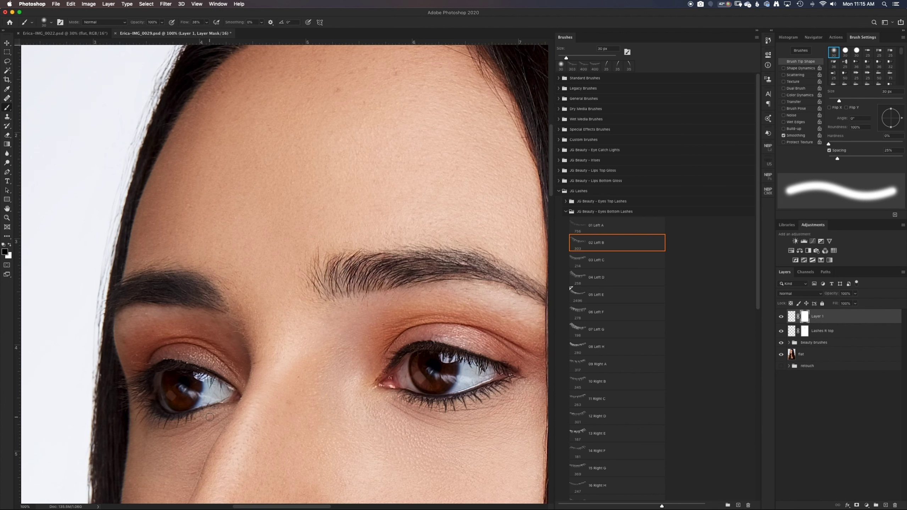
Fit the portrait on screen and toggle the lash layers' visibility to compare before and after.
key(super+0)
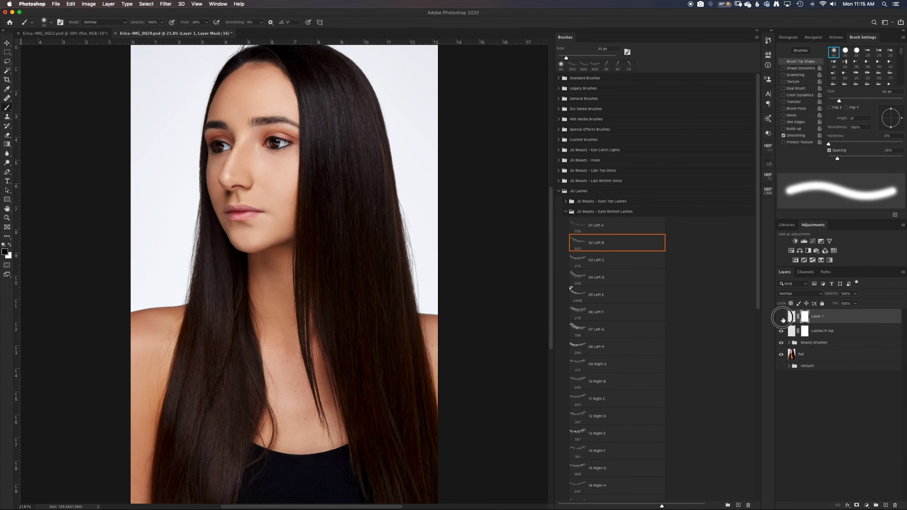
click(780, 330)
click(781, 331)
click(780, 324)
click(781, 331)
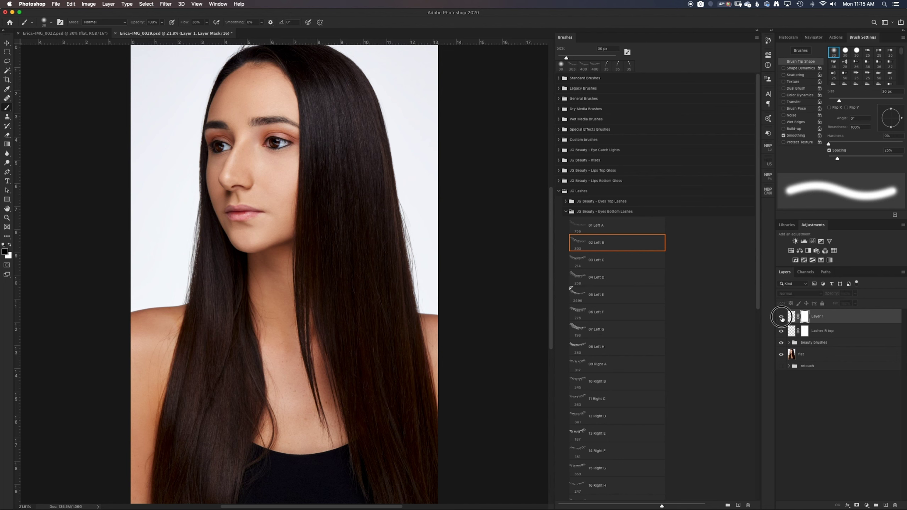
click(781, 329)
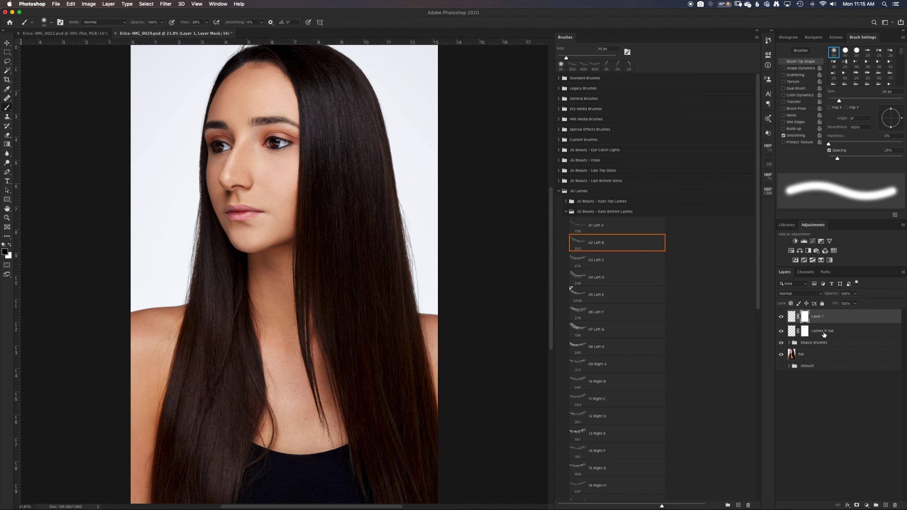
Name the lower-lash layers 'Lashes L bottom' and 'Lashes R bottom', then drag both into Beauty brushes.
double_click(816, 316)
text(Lashes)
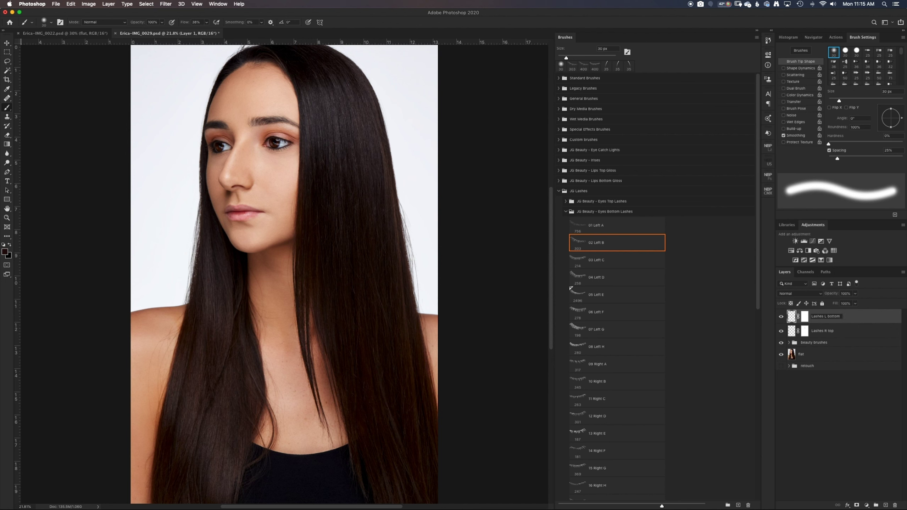
double_click(828, 332)
double_click(829, 331)
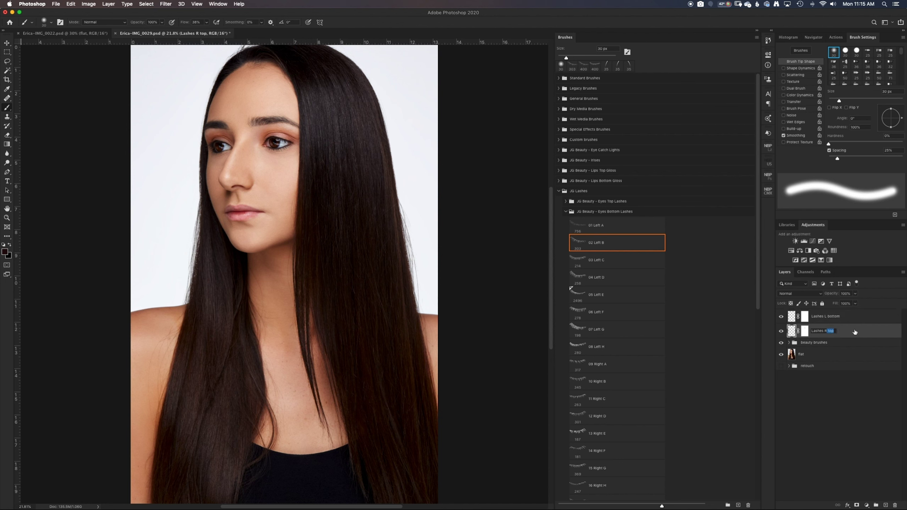
key(BackSpace)
key(Return)
shift+click(864, 321)
drag(854, 322, 835, 342)
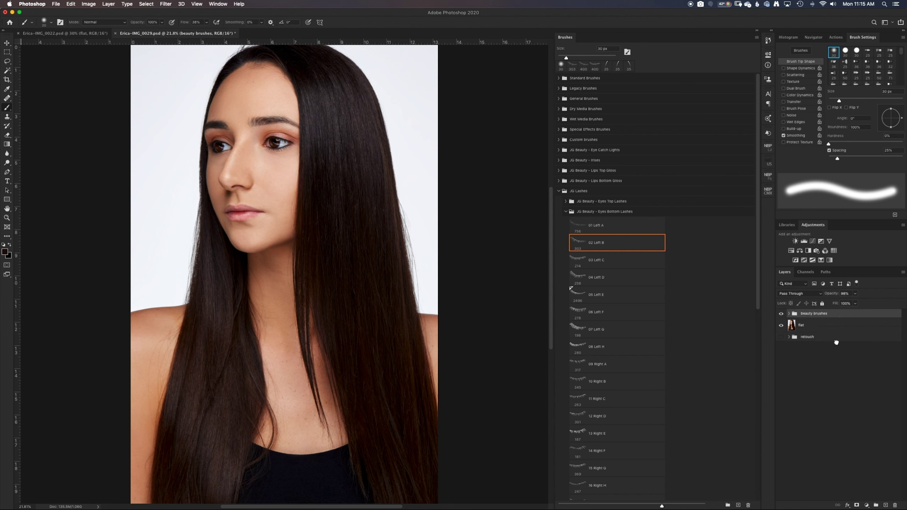
Add two empty layers named 'Lashes Top R' and 'Lashes Top L'.
click(885, 505)
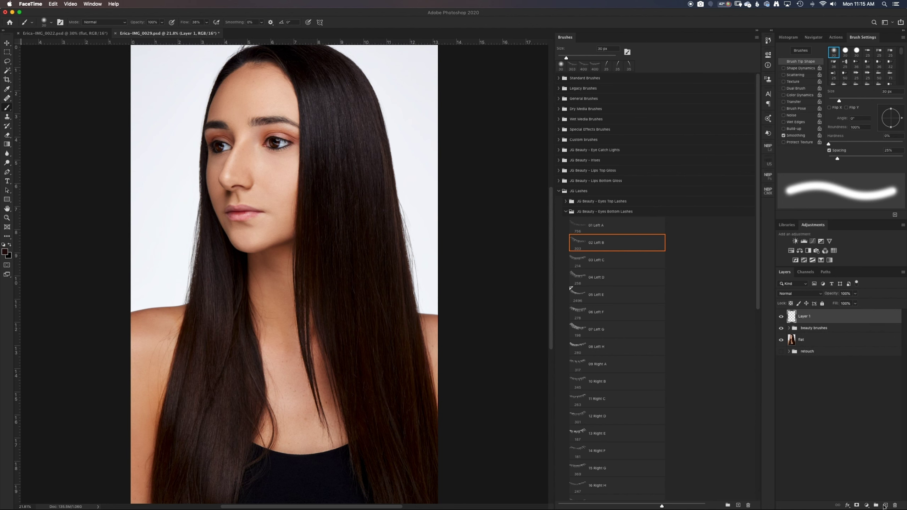
click(886, 506)
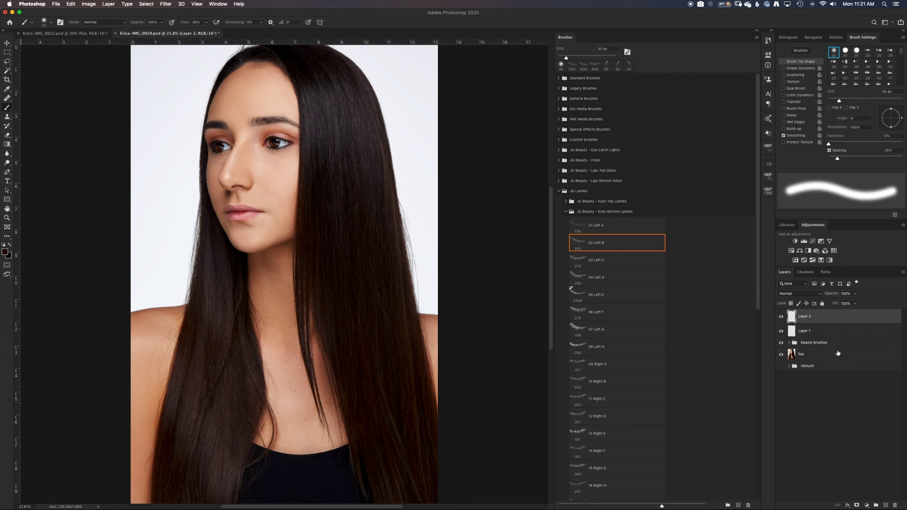
double_click(804, 317)
text(La)
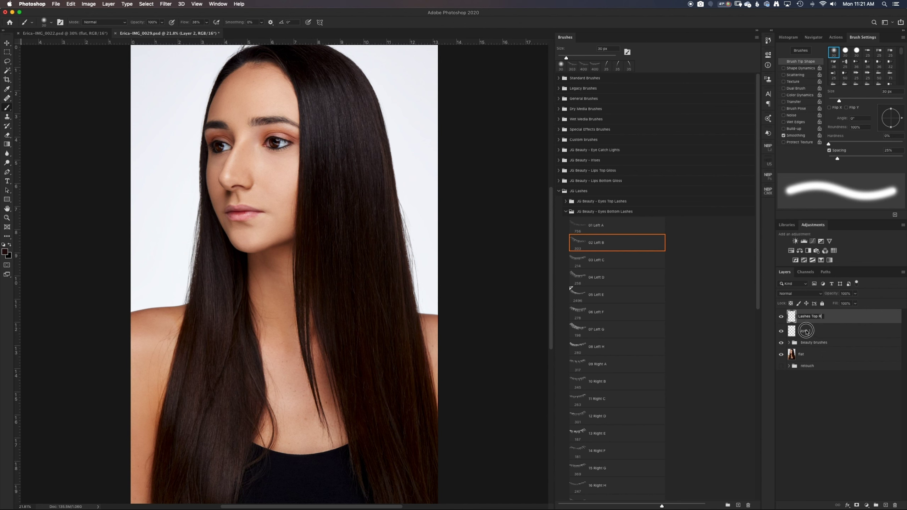
double_click(806, 331)
text(Lashes)
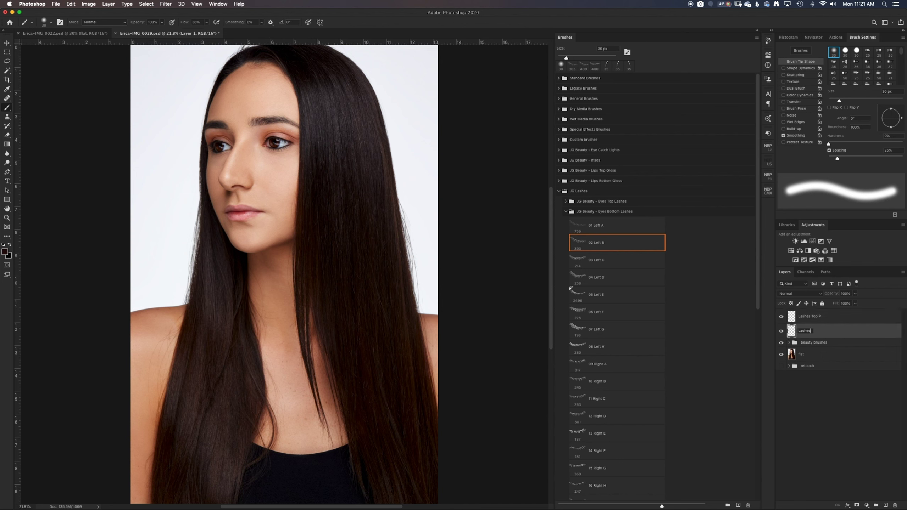
text( Top L)
key(Return)
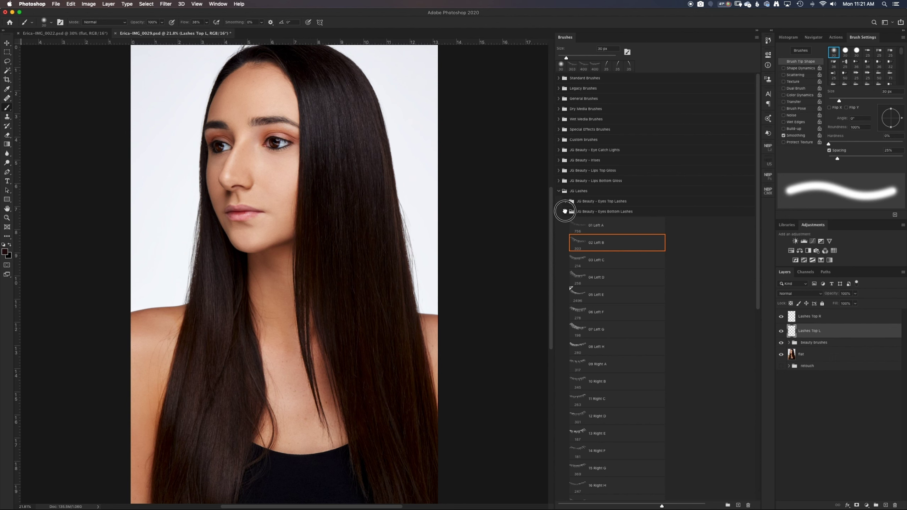
From JG Beauty Eyes Top Lashes, load the 08 Right H brush at 100% flow and 400 px.
click(564, 211)
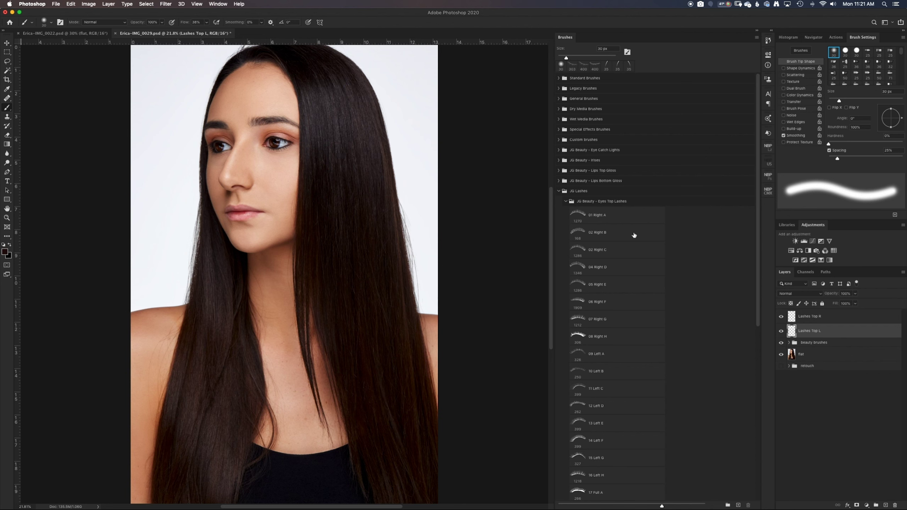
scroll(630, 285, down, 2)
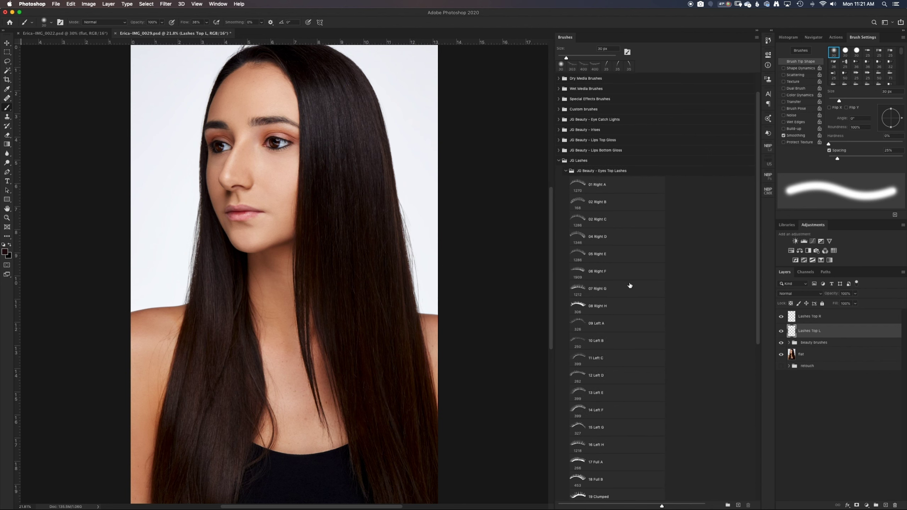
click(598, 306)
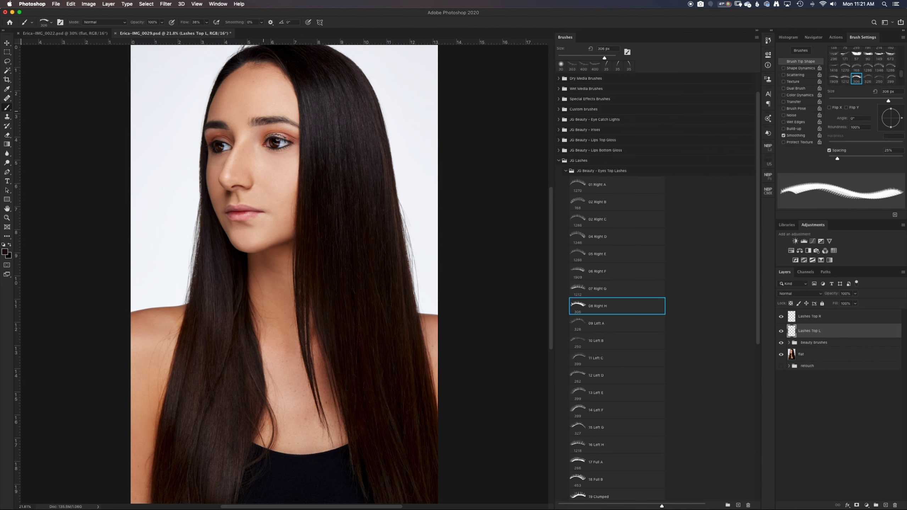
key(bracketright)
key(bracketright)
click(207, 23)
drag(210, 30, 243, 34)
key(bracketleft)
Zoom in on the face and try the 19 Clumped, 24 Pair B Right and 26 Pair C Right brushes.
key(super+plus)
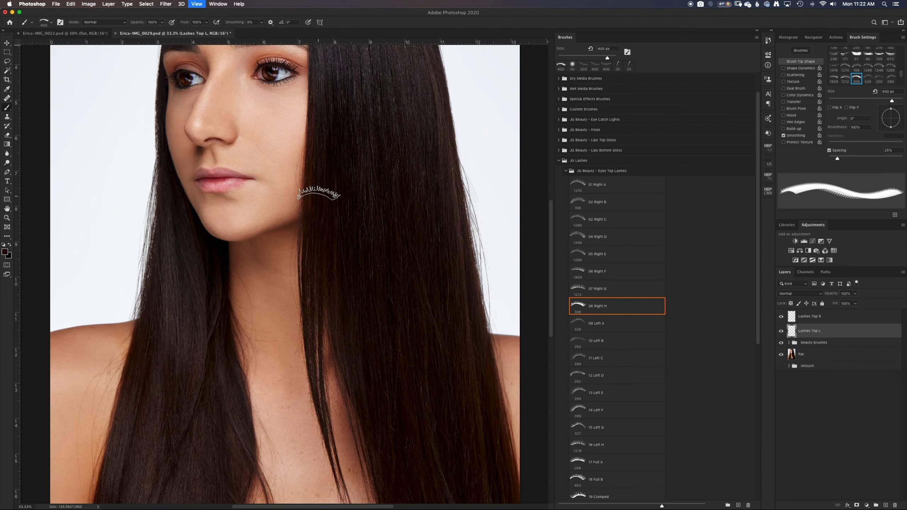
scroll(318, 194, up, 5)
scroll(318, 194, left, 2)
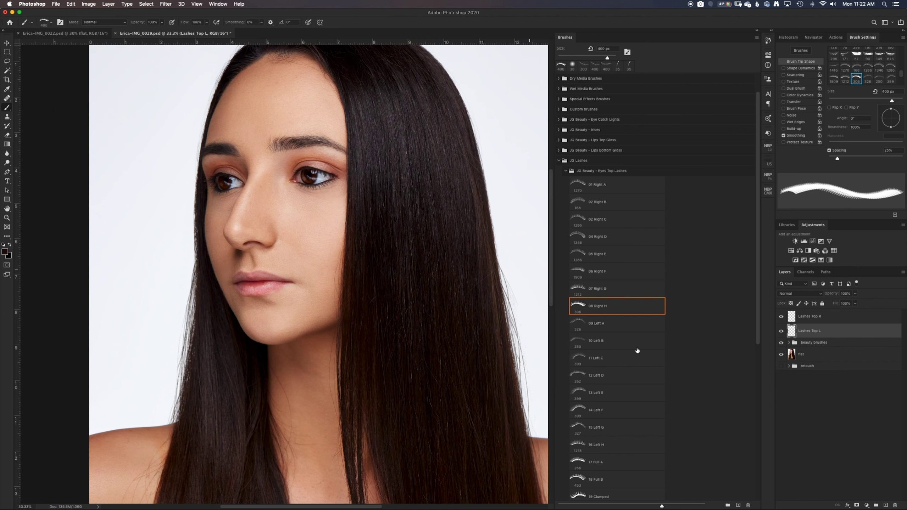
scroll(615, 346, down, 2)
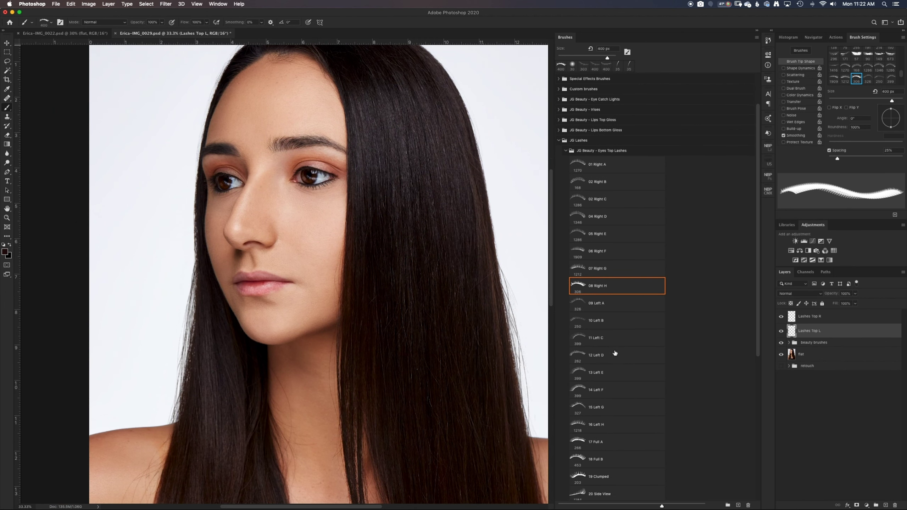
scroll(615, 350, down, 3)
scroll(615, 352, down, 1)
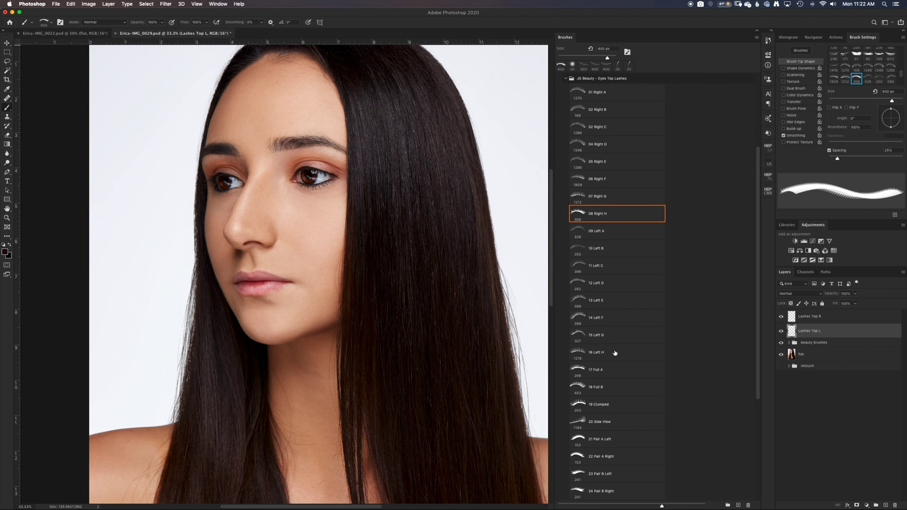
scroll(615, 353, down, 2)
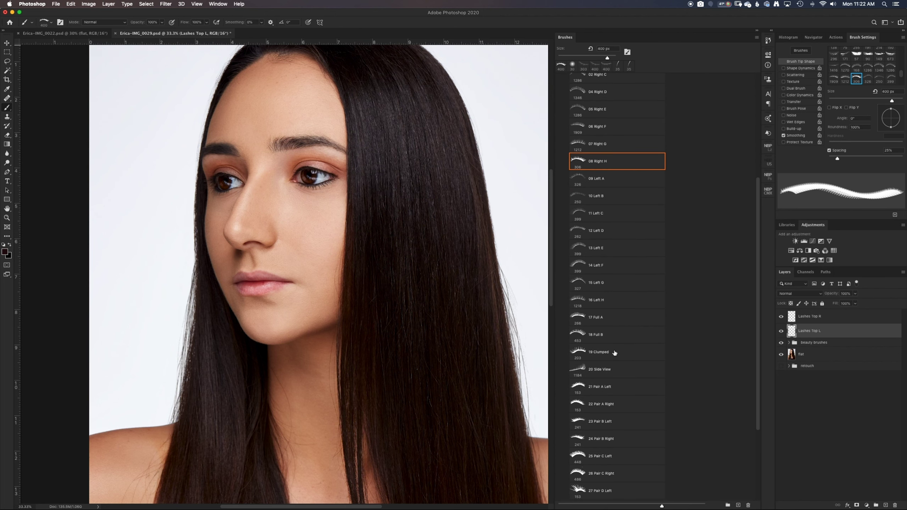
click(614, 352)
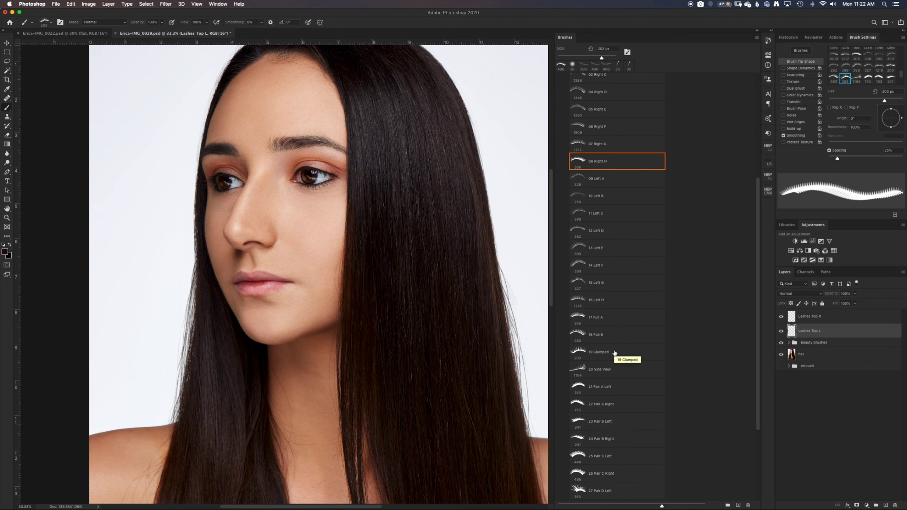
scroll(615, 352, down, 3)
click(615, 353)
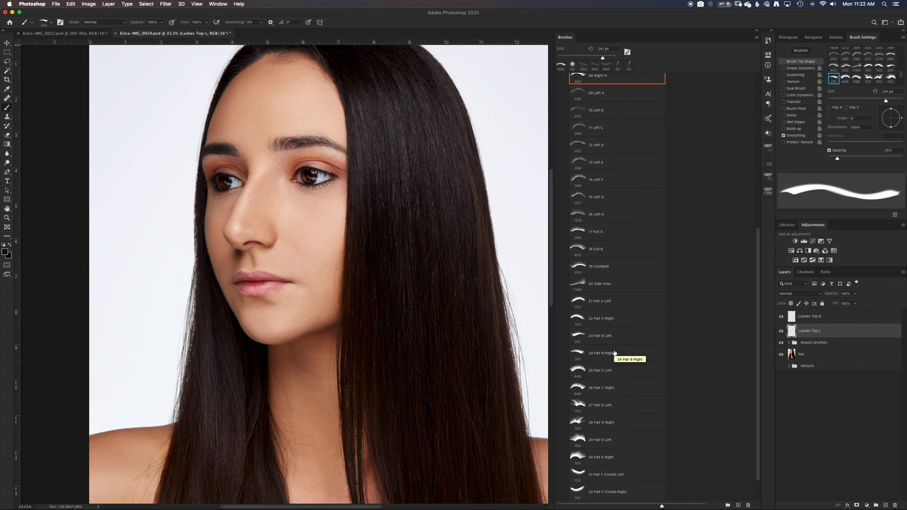
click(613, 385)
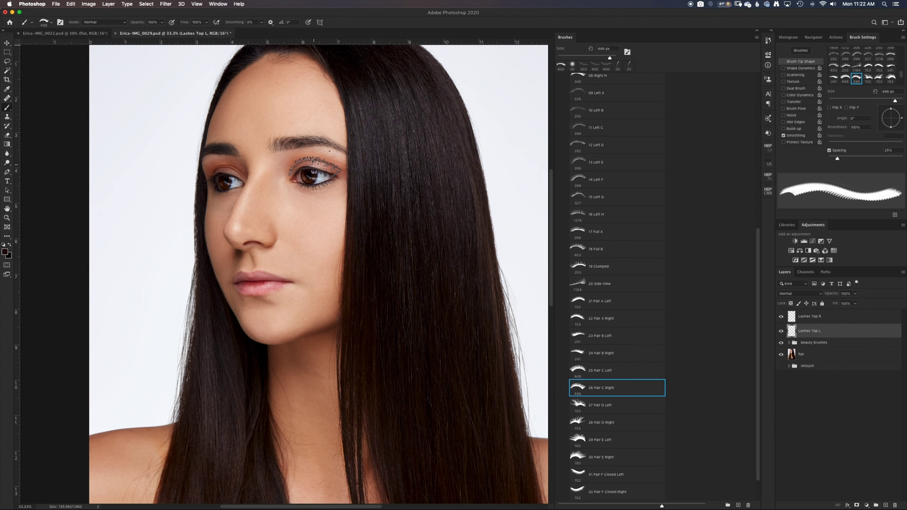
Test-stamp lashes on the right eye, undo, and select the 15 Left G brush.
click(315, 167)
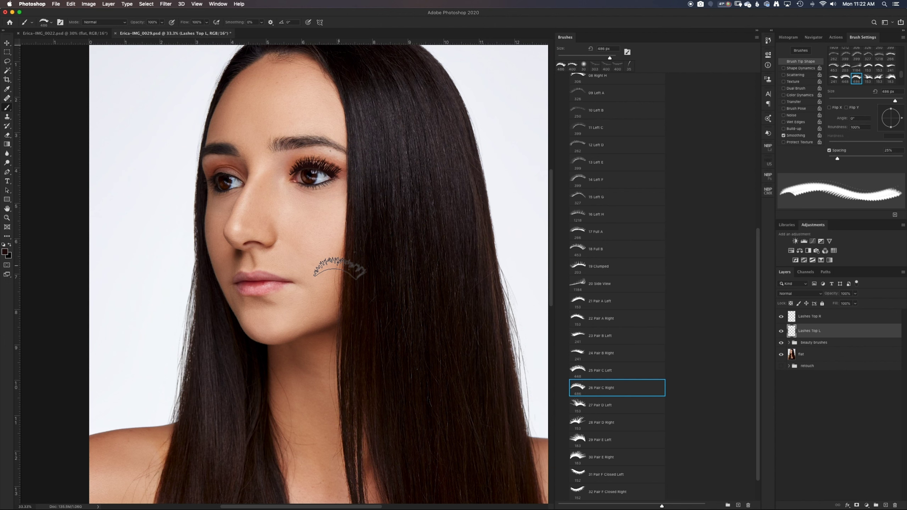
key(super+z)
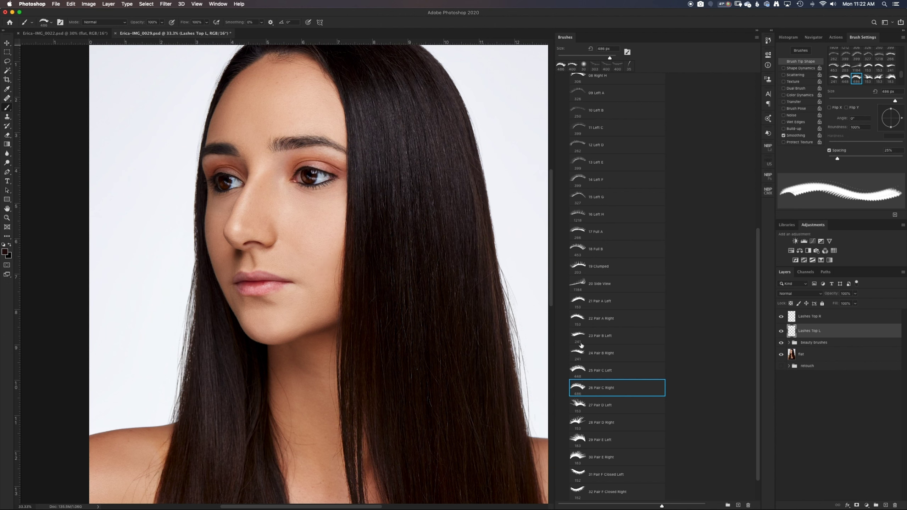
scroll(614, 390, down, 1)
scroll(614, 390, up, 5)
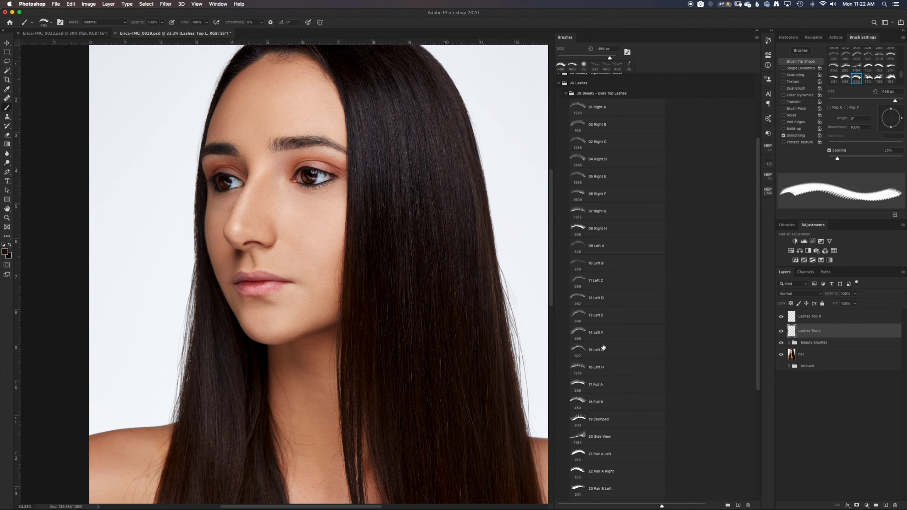
click(603, 352)
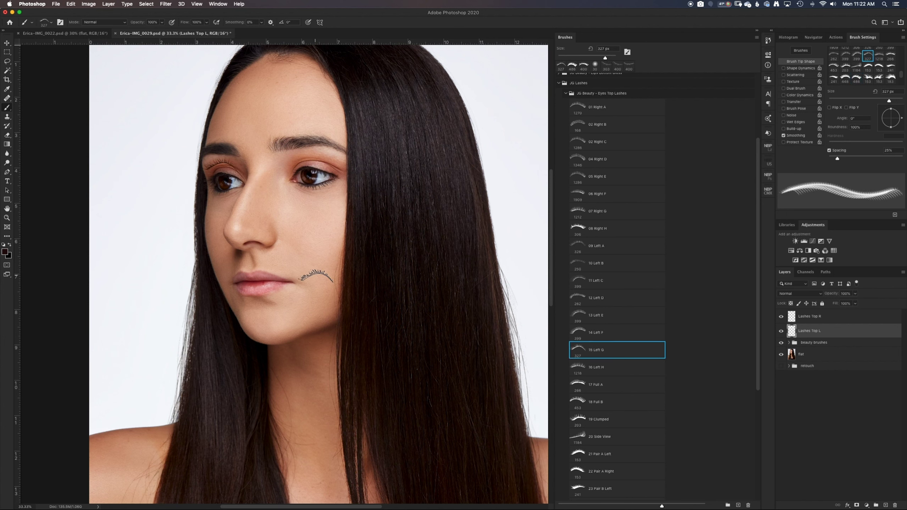
Test-stamp the 13 Left E and 09 Left A lash brushes on the face, undoing each stamp.
click(603, 315)
click(267, 125)
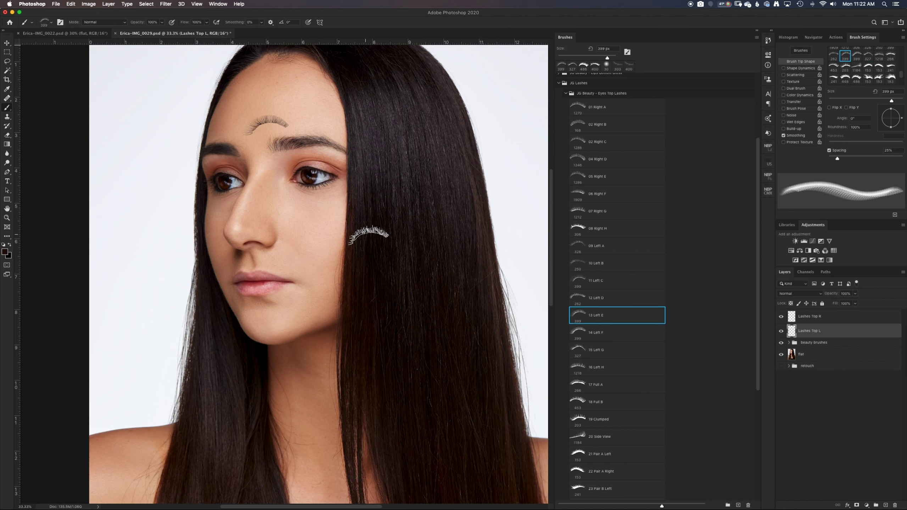
key(ctrl+z)
click(600, 247)
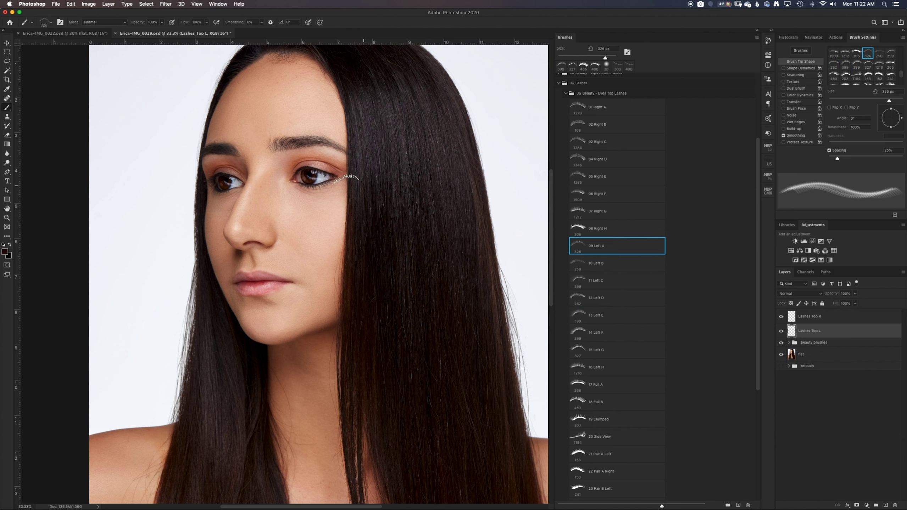
click(320, 167)
click(309, 208)
key(ctrl+z)
Flip the brush horizontally and test the 09 Left A, 08 Right H and 07 Right G lashes, undoing each.
click(829, 108)
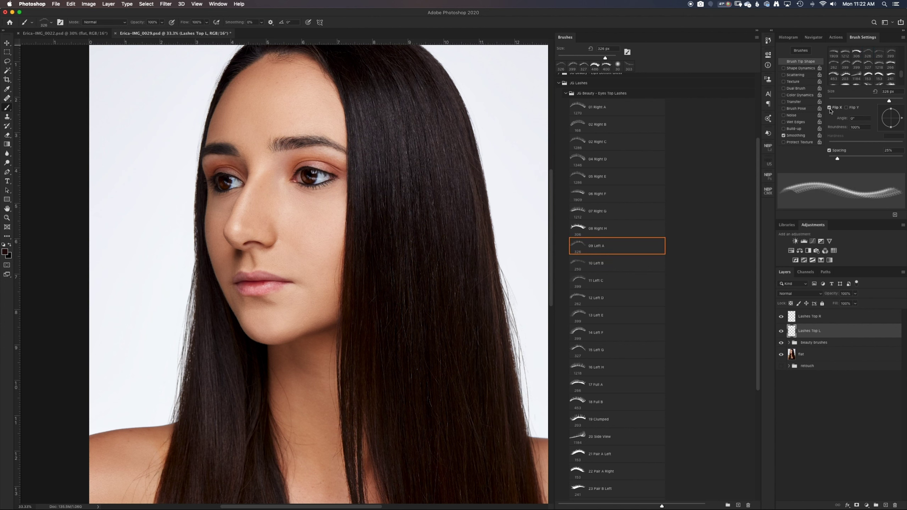
click(307, 206)
key(ctrl+z)
click(603, 229)
click(311, 206)
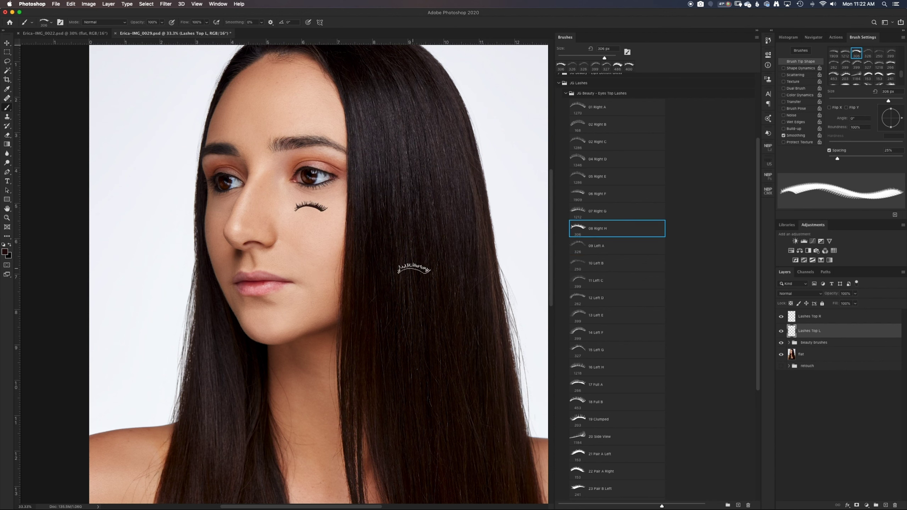
key(ctrl+z)
click(591, 214)
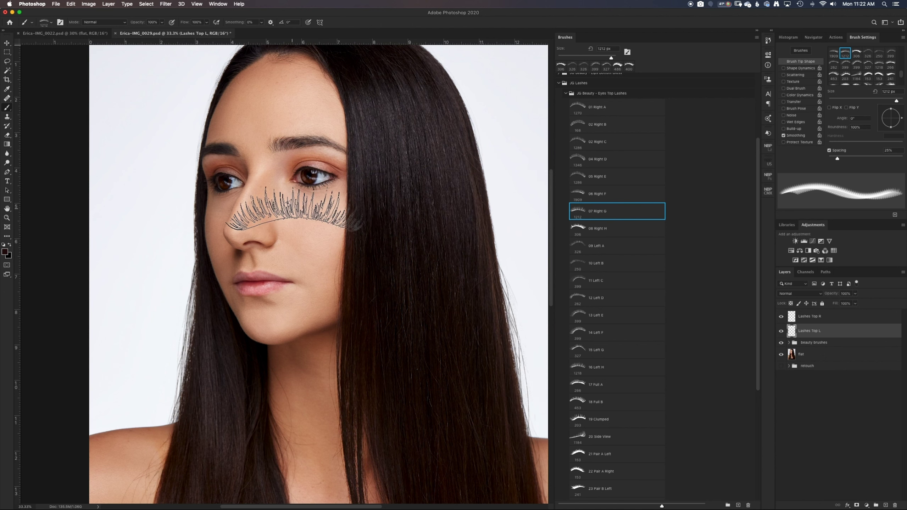
key(ctrl+z)
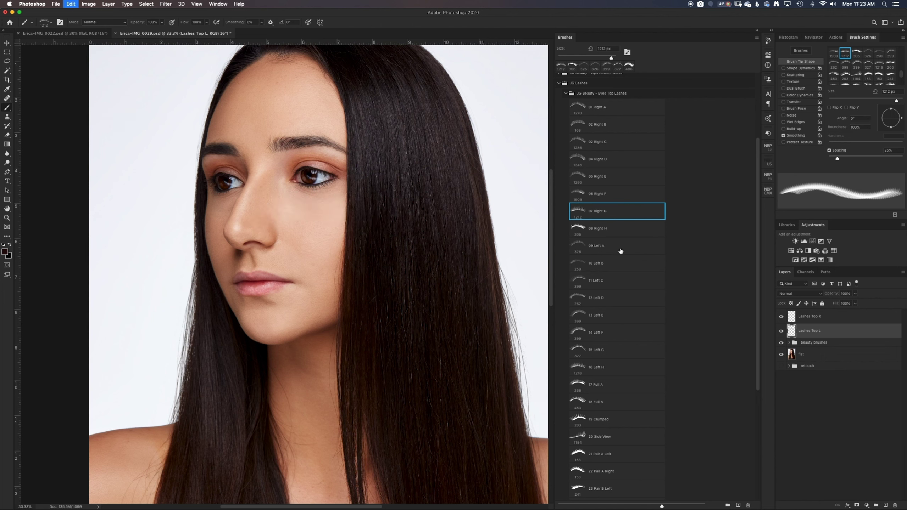
Preview 06 Right F, 05 Right E, 02 Right C and 02 Right B, then settle on 01 Right A.
click(621, 251)
click(609, 195)
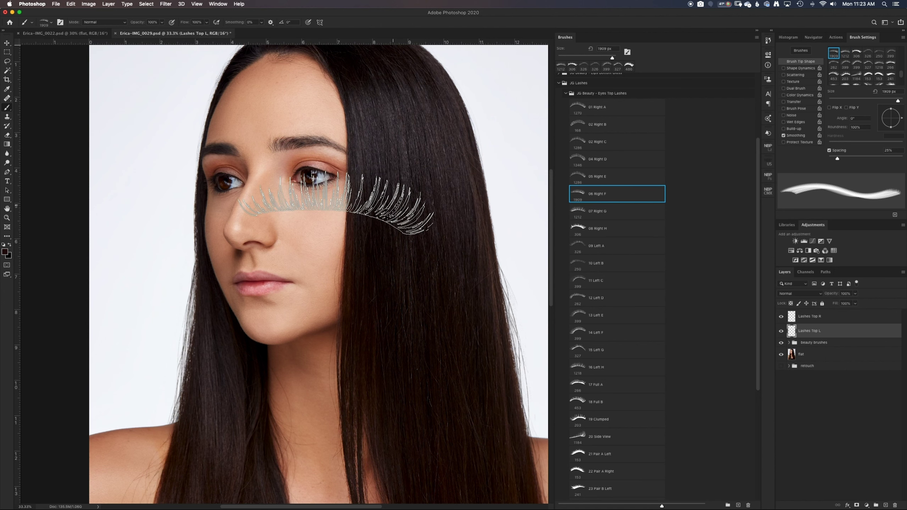
click(597, 178)
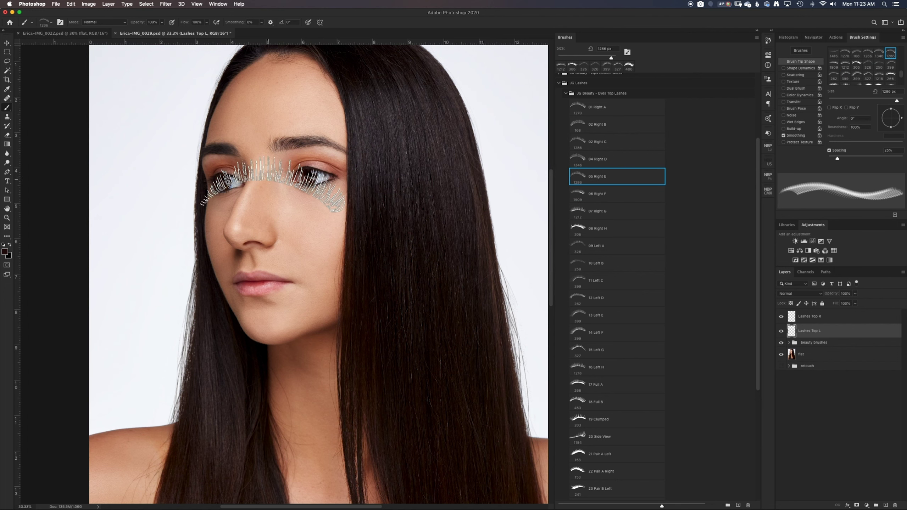
click(362, 190)
key(ctrl+z)
click(595, 143)
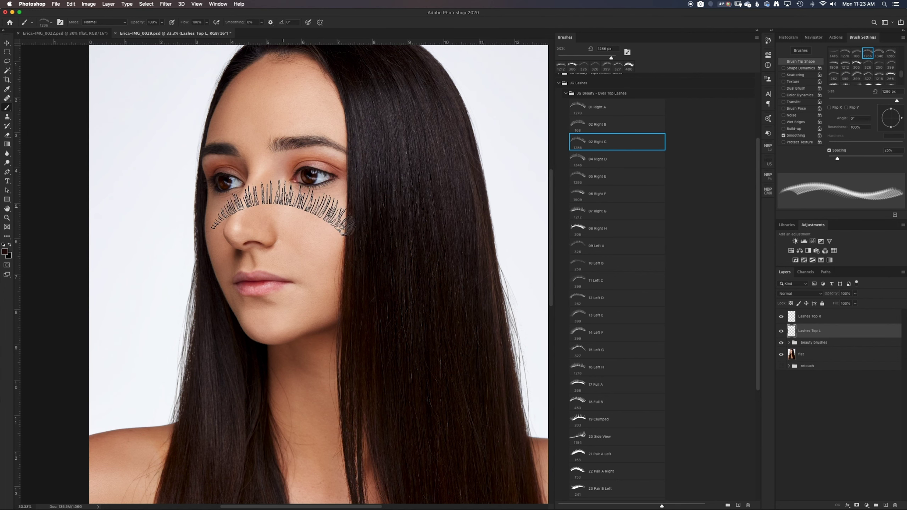
click(604, 124)
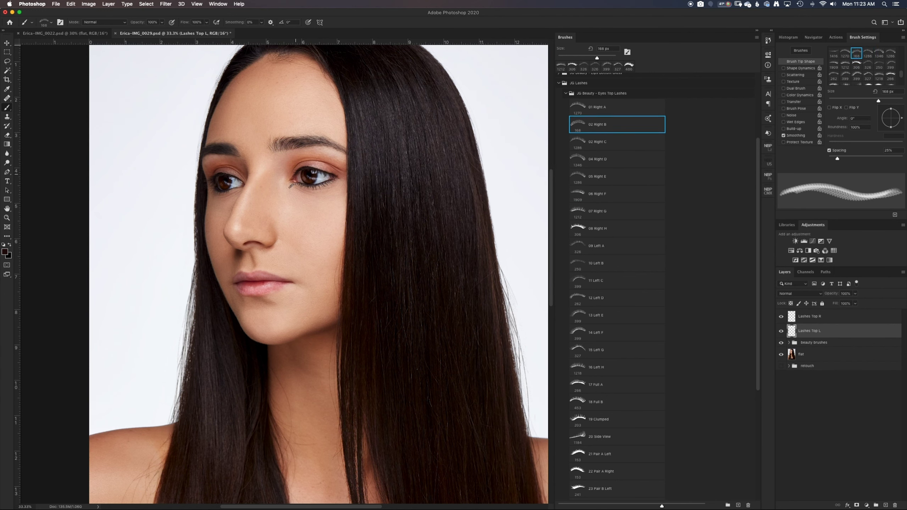
click(595, 107)
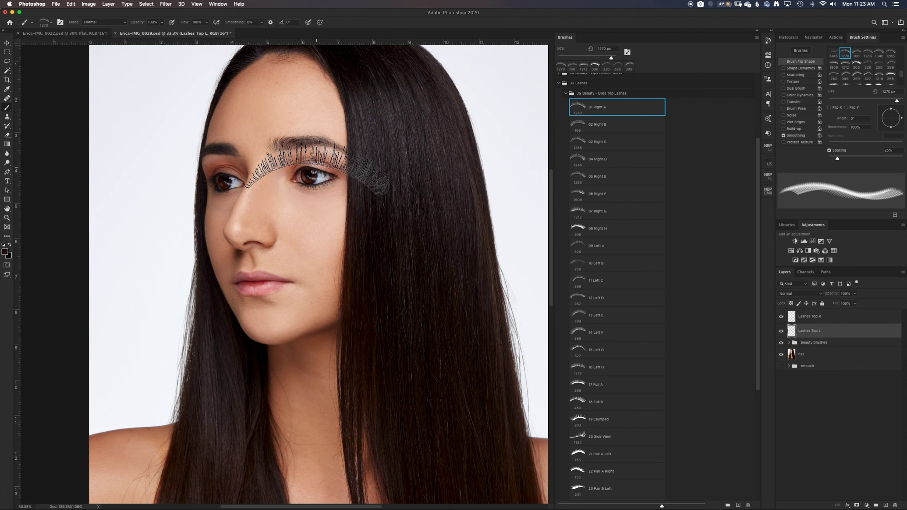
Stamp a 500 px 01 Right A lash on the right eye's upper lid on Lashes Top R.
key(bracketleft)
key(bracketleft)
key(bracketleft)
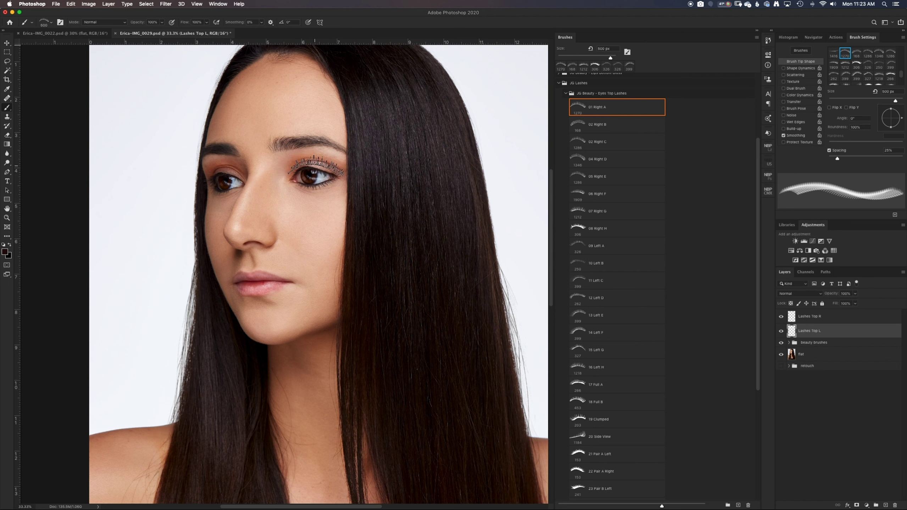
key(bracketright)
click(315, 168)
click(824, 317)
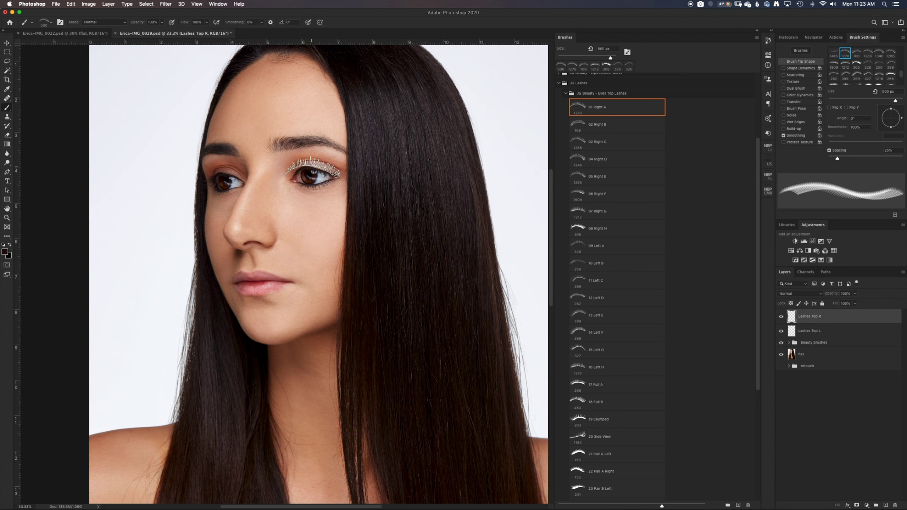
click(313, 167)
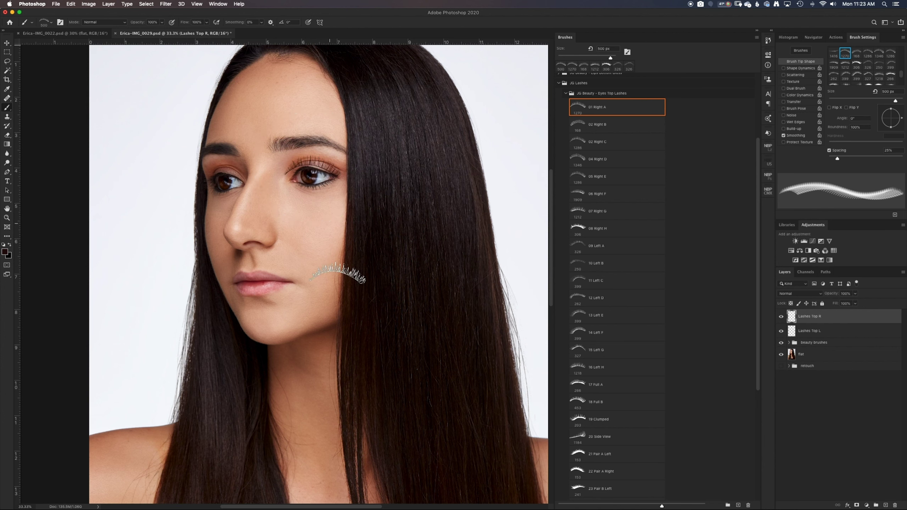
On Lashes Top L, flip the lash brush horizontally, shrink it to 300 px, and free-transform the left-eye lashes.
click(836, 332)
click(832, 108)
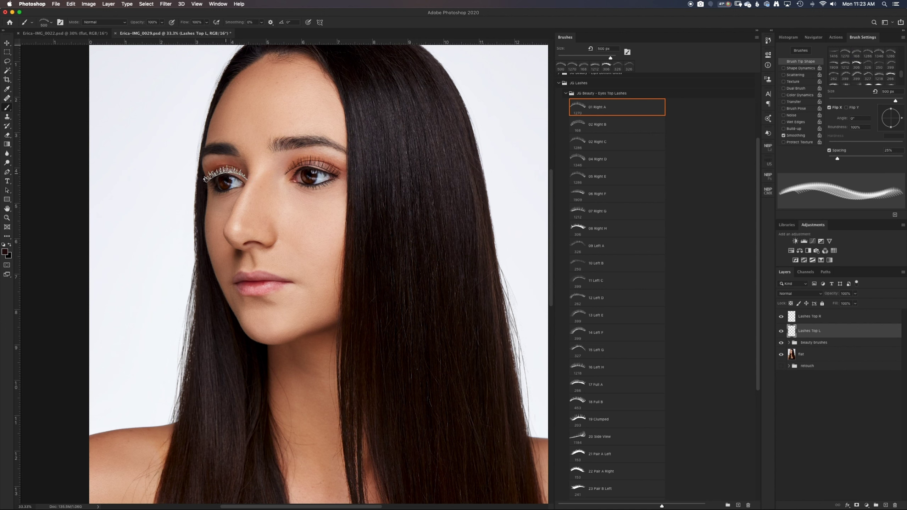
key(bracketleft)
key(bracketleft)
key(super+t)
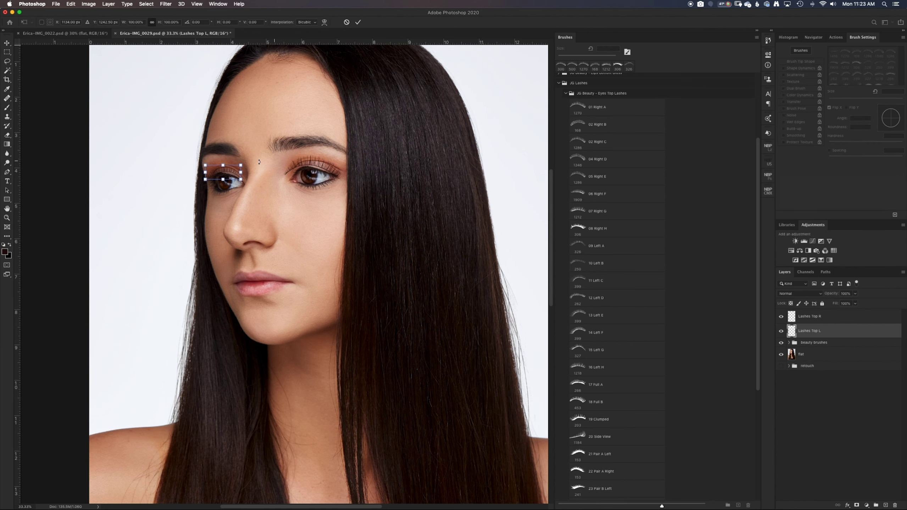
scroll(257, 162, up, 3)
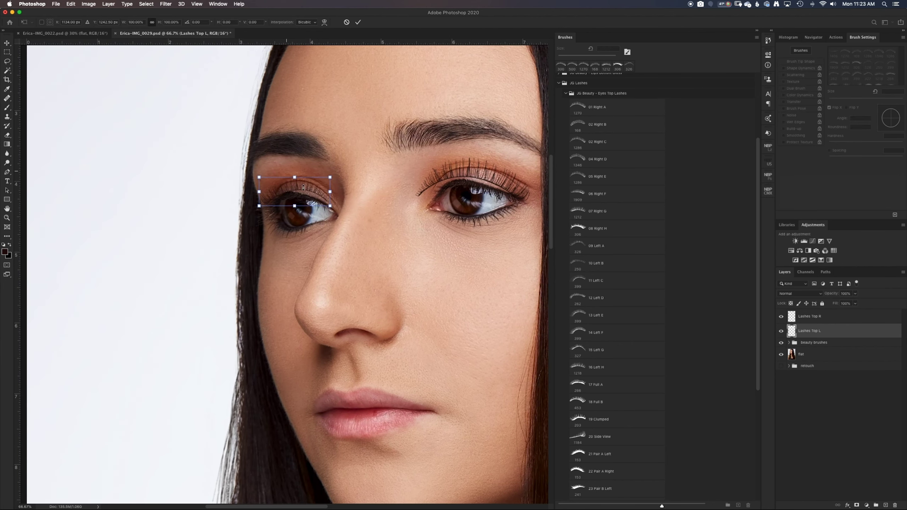
Warp the left-eye lashes, raising the top and curving the outer edge outward.
right_click(308, 194)
right_click(310, 200)
click(323, 246)
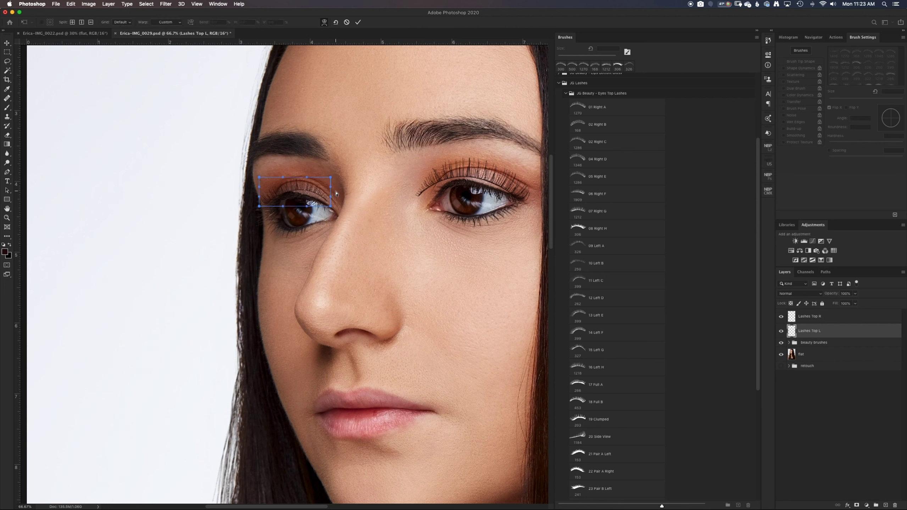
drag(306, 179, 291, 173)
drag(260, 207, 272, 223)
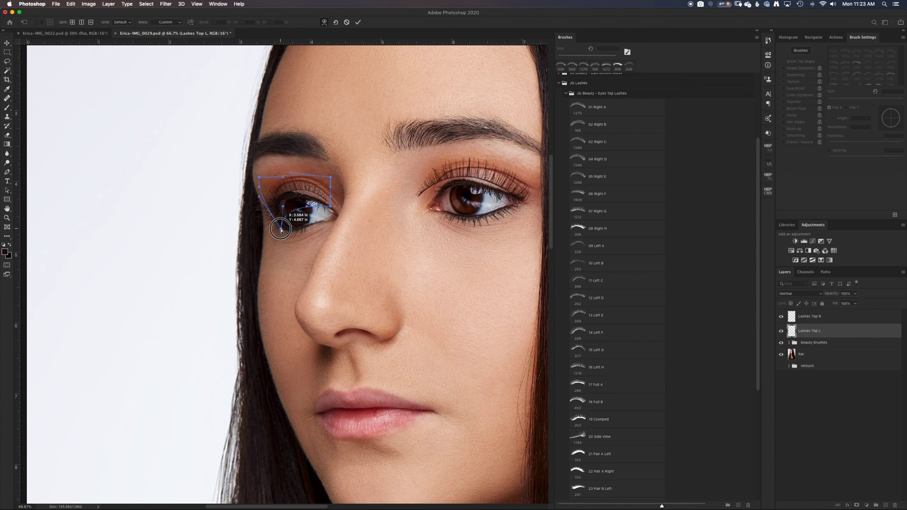
drag(258, 194, 232, 215)
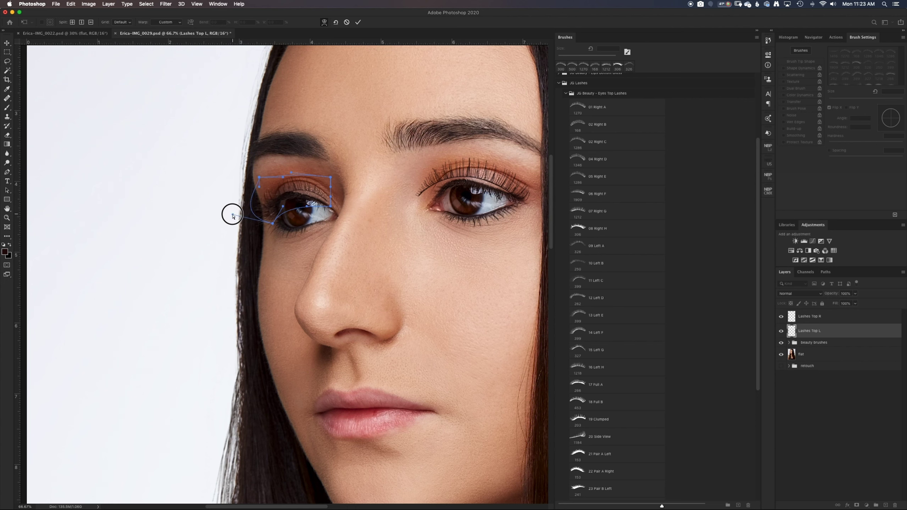
mouse_move(258, 186)
mouse_down()
mouse_move(243, 196)
mouse_move(299, 208)
mouse_up()
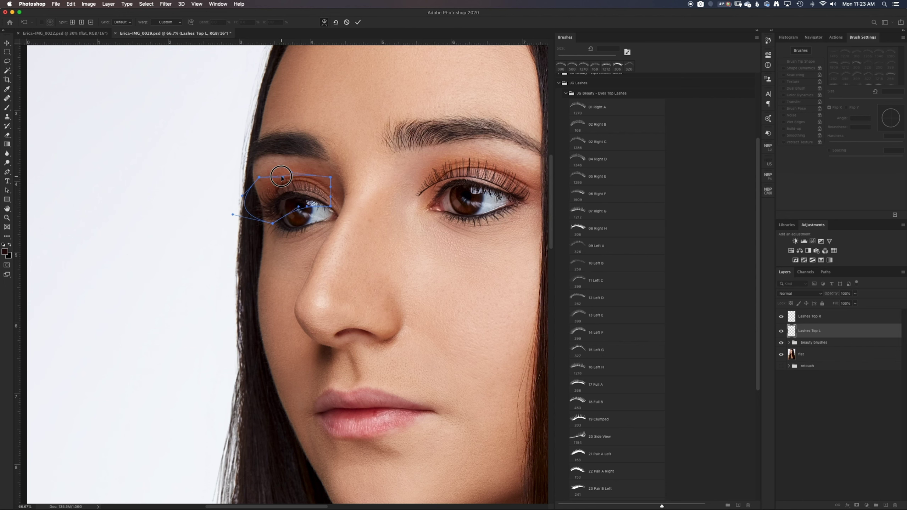
mouse_move(283, 177)
mouse_down()
mouse_move(268, 170)
mouse_move(281, 173)
mouse_up()
Adjust the inner corner, bottom curve and top edge to hug the eyelid, then apply the warp.
drag(331, 208, 333, 217)
drag(332, 218, 326, 207)
mouse_move(299, 207)
mouse_down()
mouse_move(291, 213)
mouse_move(301, 213)
mouse_up()
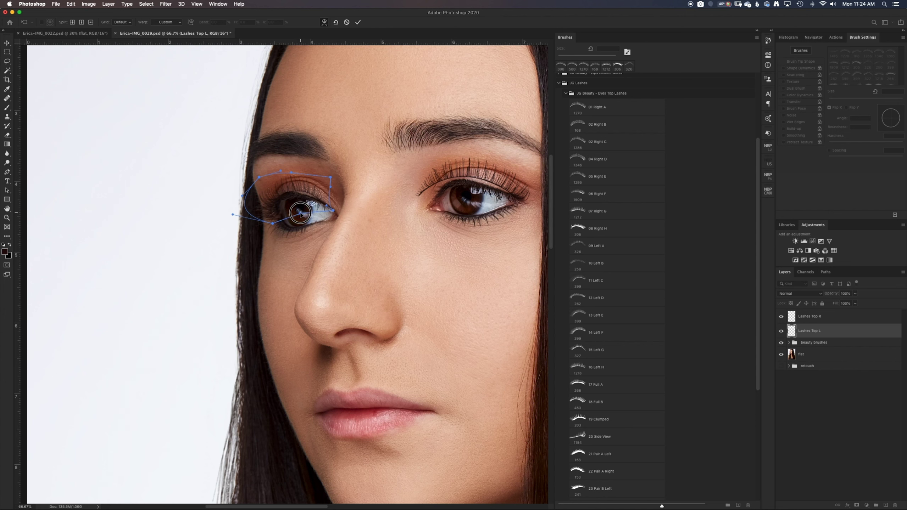
mouse_move(291, 174)
mouse_down()
mouse_move(292, 184)
mouse_move(327, 194)
mouse_move(330, 186)
mouse_up()
drag(281, 171, 289, 176)
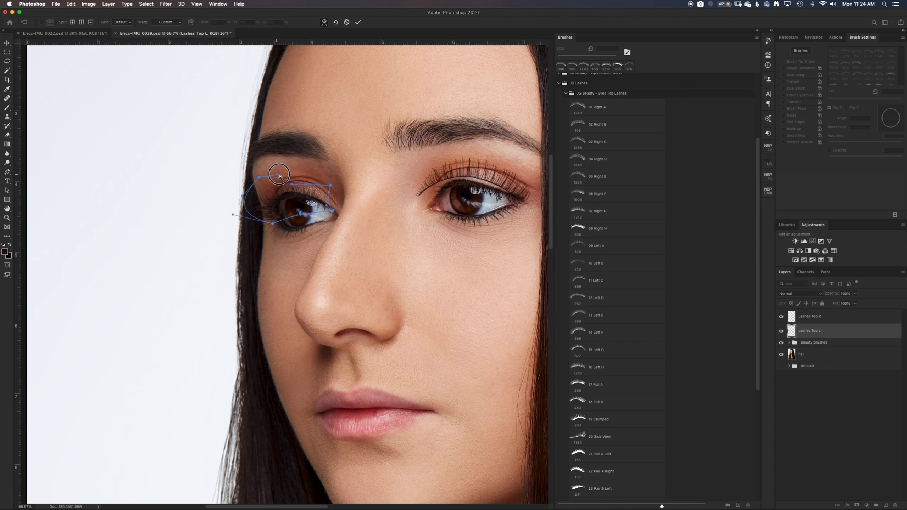
drag(263, 178, 271, 183)
scroll(260, 213, down, 1)
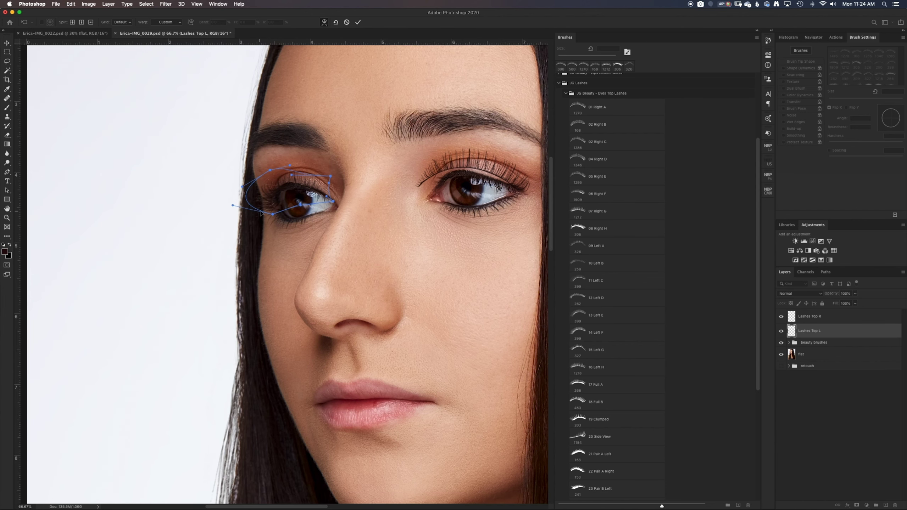
key(Return)
Apply a second small warp to the left-eye lashes' outer edge.
key(b)
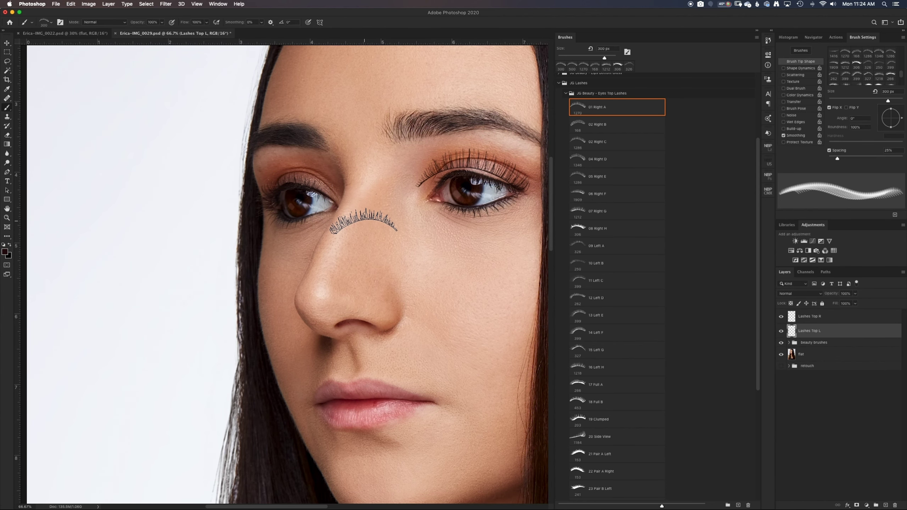
key(ctrl+t)
right_click(283, 200)
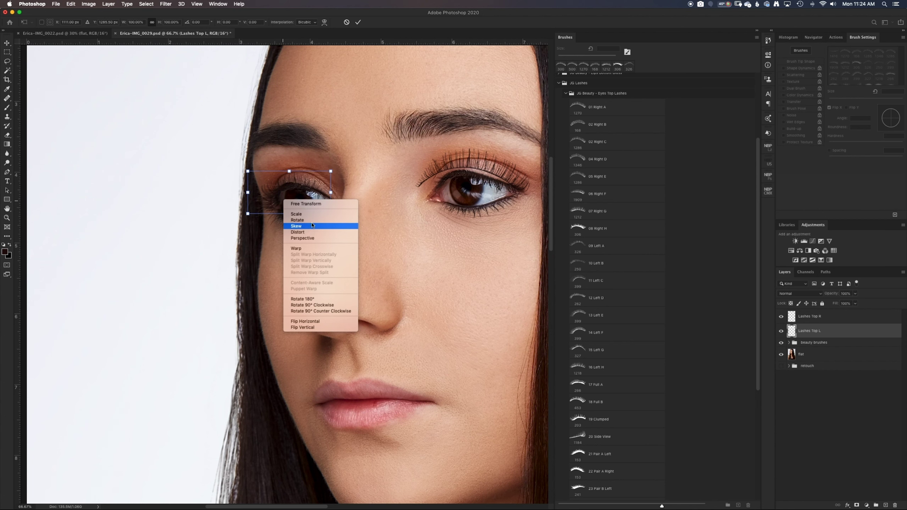
click(311, 249)
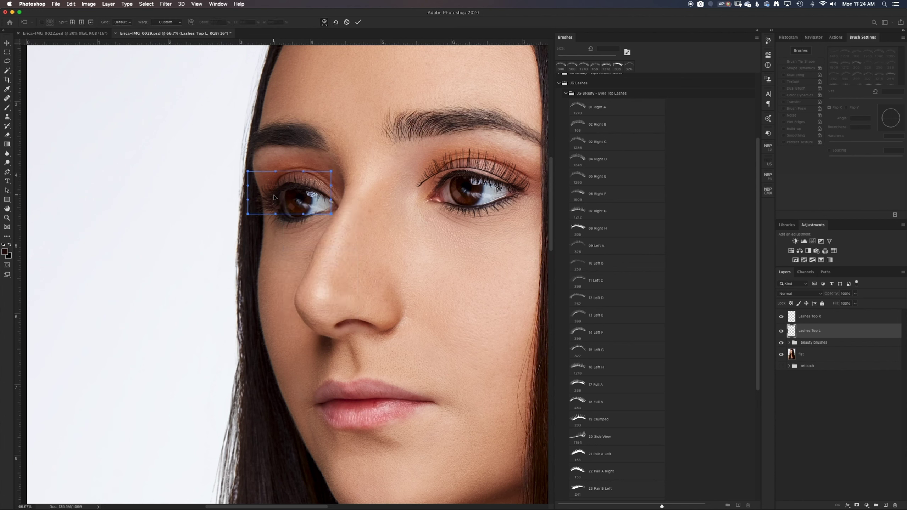
drag(274, 197, 281, 195)
key(ctrl+z)
drag(275, 201, 279, 203)
key(Return)
Toggle the left-eye lashes to compare, then select the Lashes Top R layer.
click(781, 331)
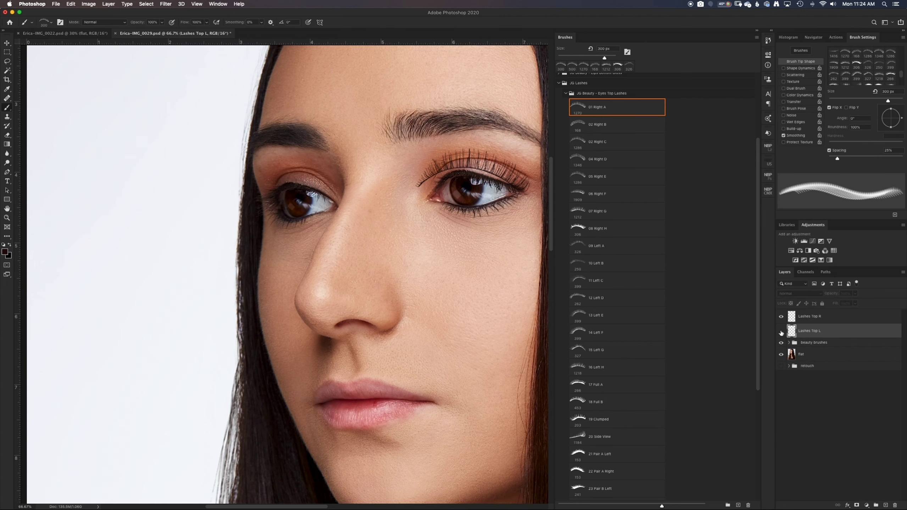
click(781, 332)
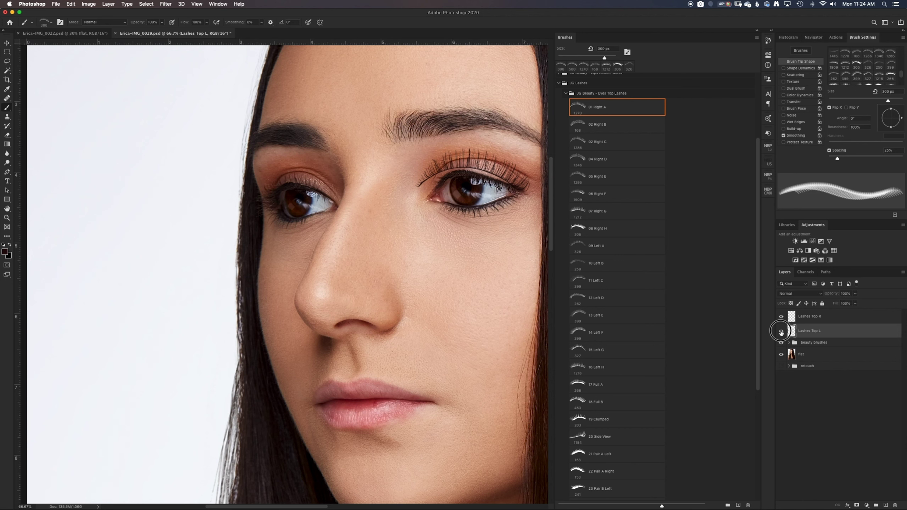
click(781, 332)
click(808, 317)
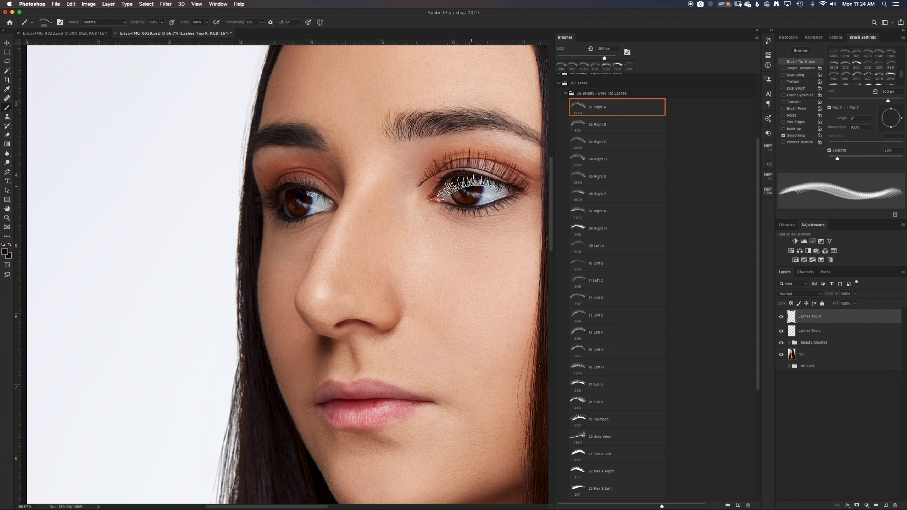
Warp the right-eye lashes, pinning the inner corner and lowering the top corners.
key(ctrl+t)
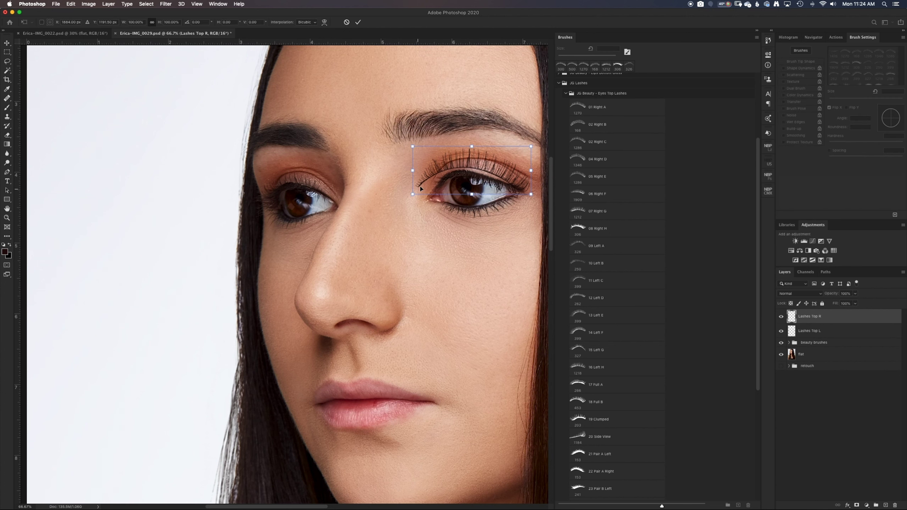
right_click(420, 187)
click(409, 188)
drag(412, 194, 450, 197)
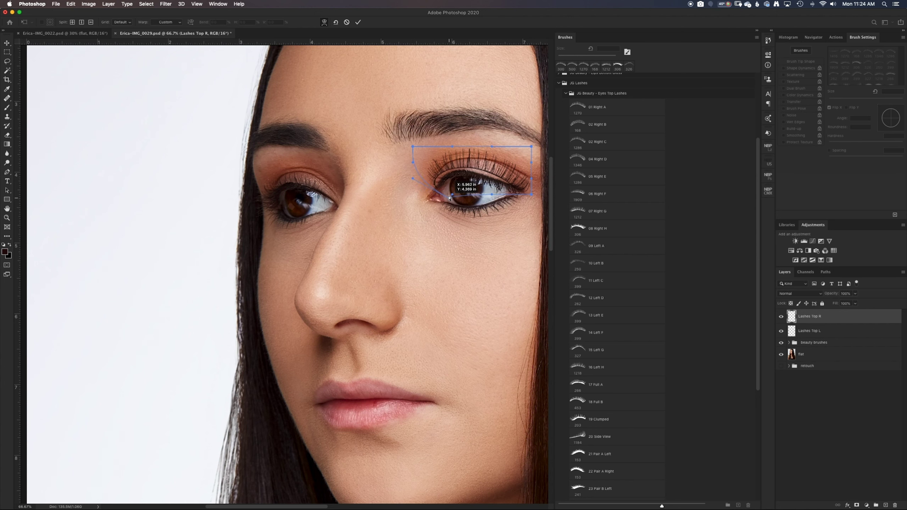
drag(413, 147, 427, 180)
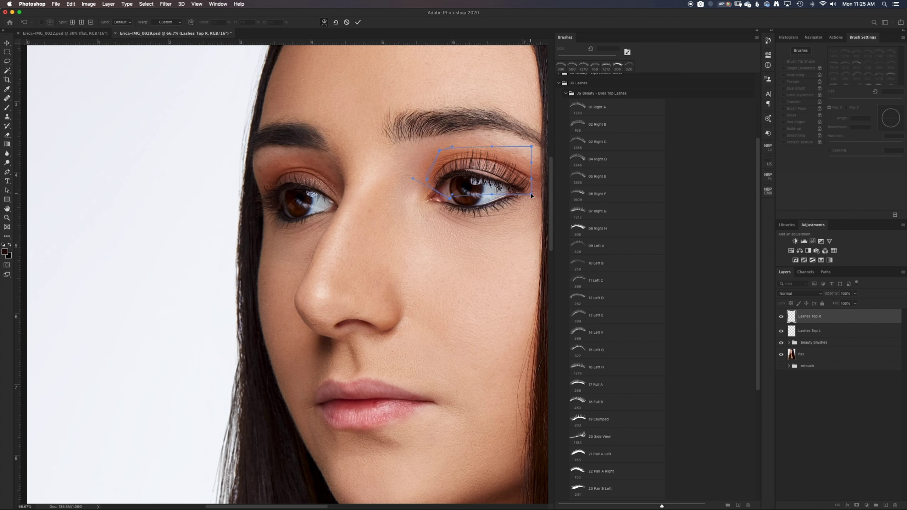
drag(531, 196, 532, 195)
drag(531, 147, 528, 159)
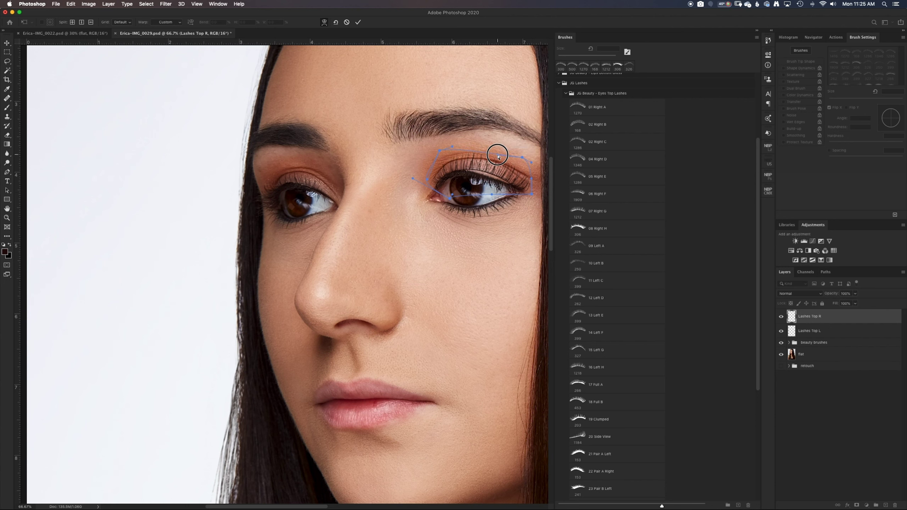
Curve the lashes' lower edge under the eye, refine the inner end, and apply the warp.
drag(491, 197, 515, 203)
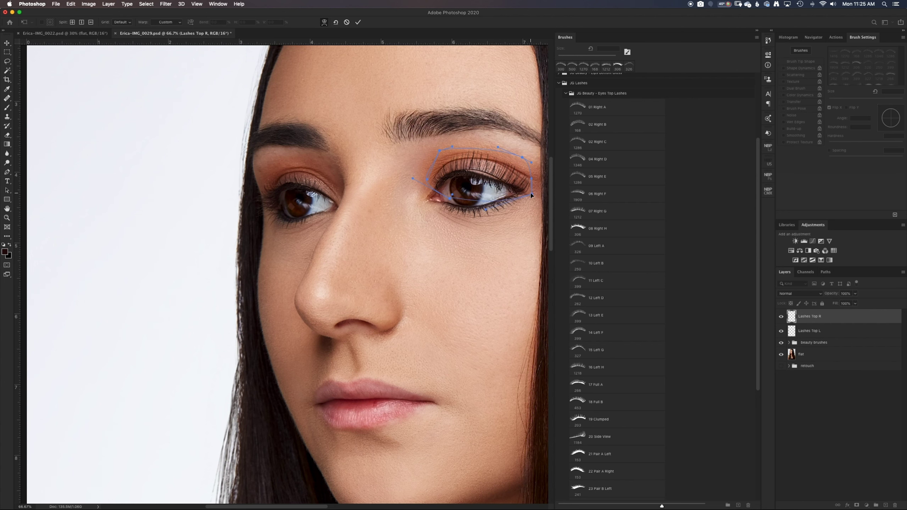
drag(531, 194, 534, 190)
drag(451, 197, 458, 206)
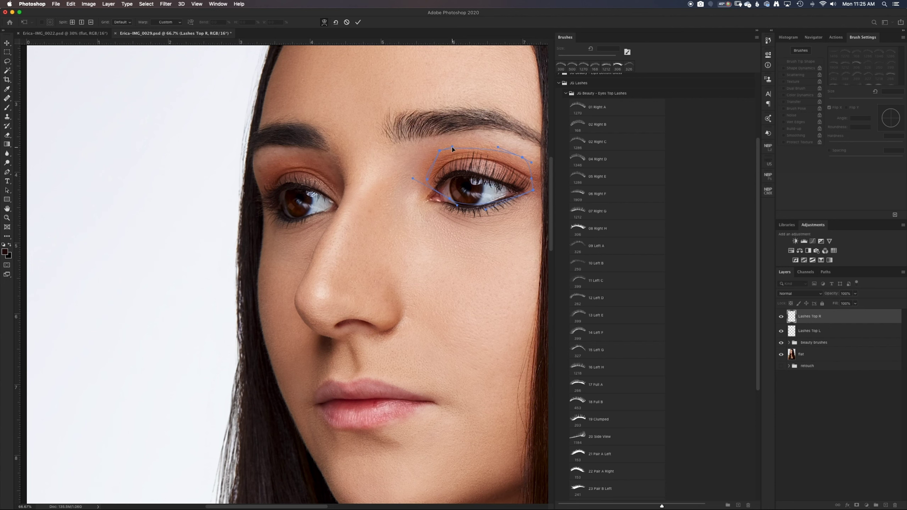
drag(453, 147, 443, 150)
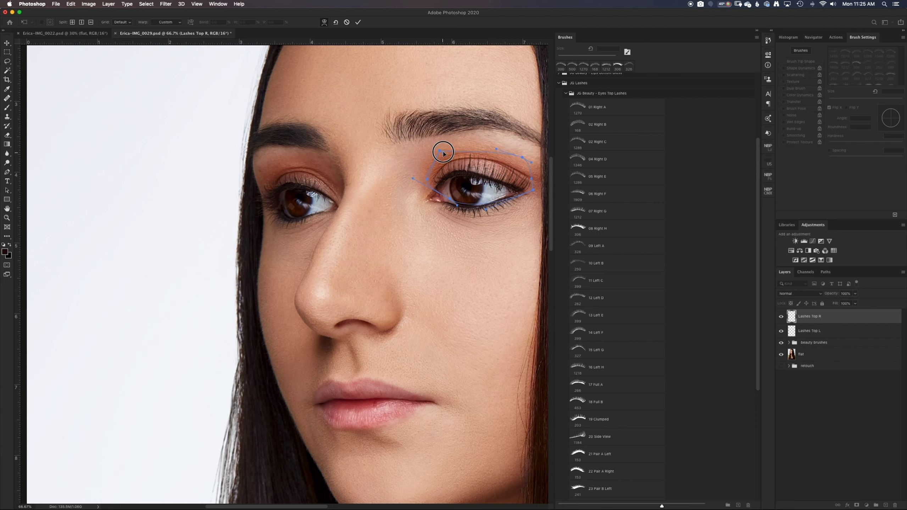
drag(441, 153, 438, 155)
key(Return)
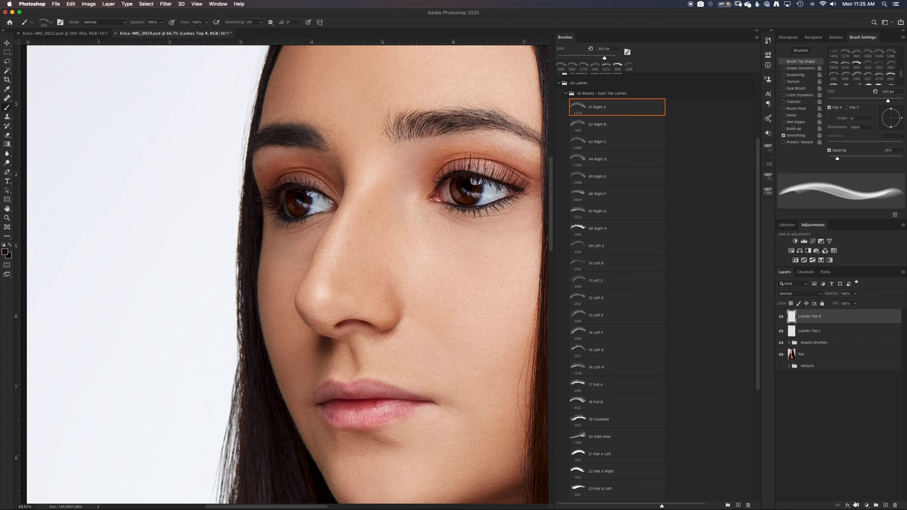
Add a layer mask to Lashes Top R and set a soft round brush to 29% flow, 8 px.
click(856, 505)
scroll(854, 68, up, 5)
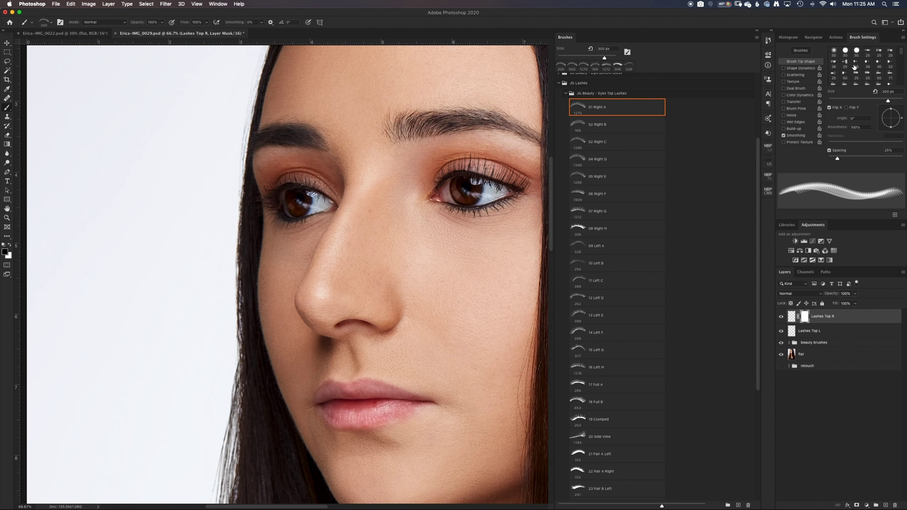
click(833, 52)
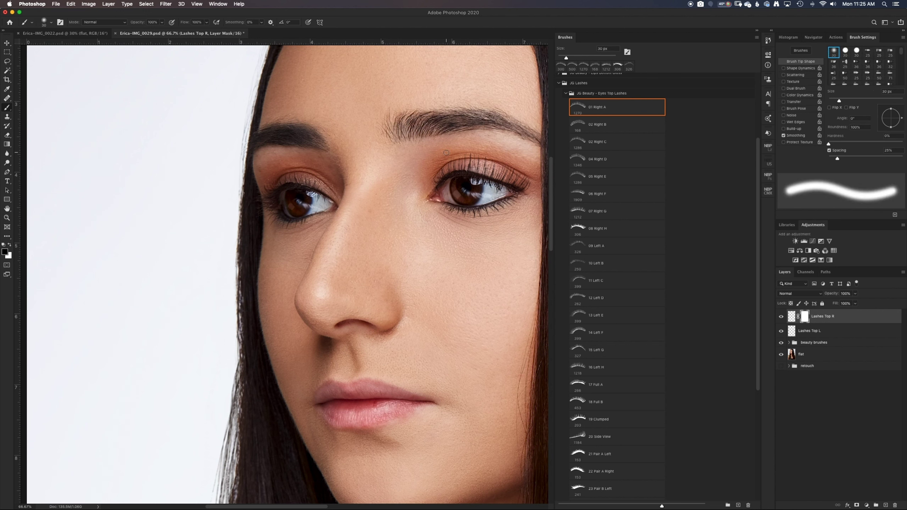
key(v)
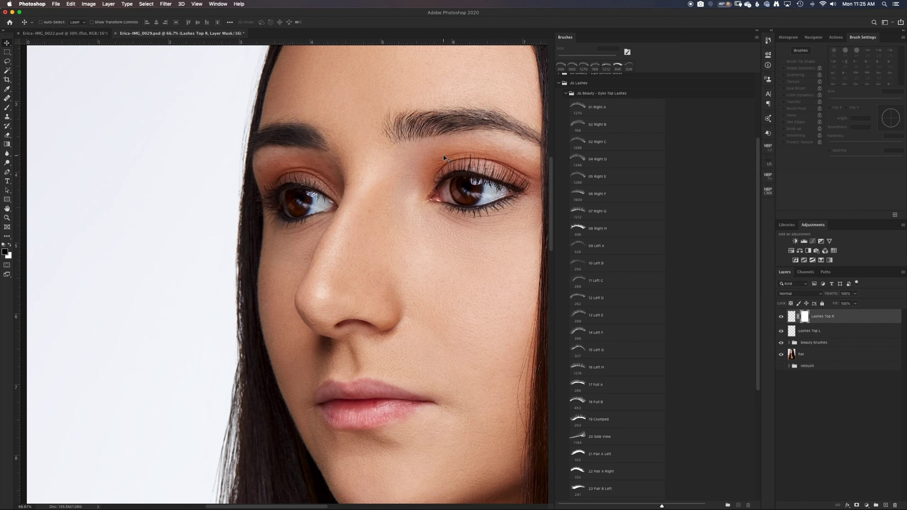
click(7, 107)
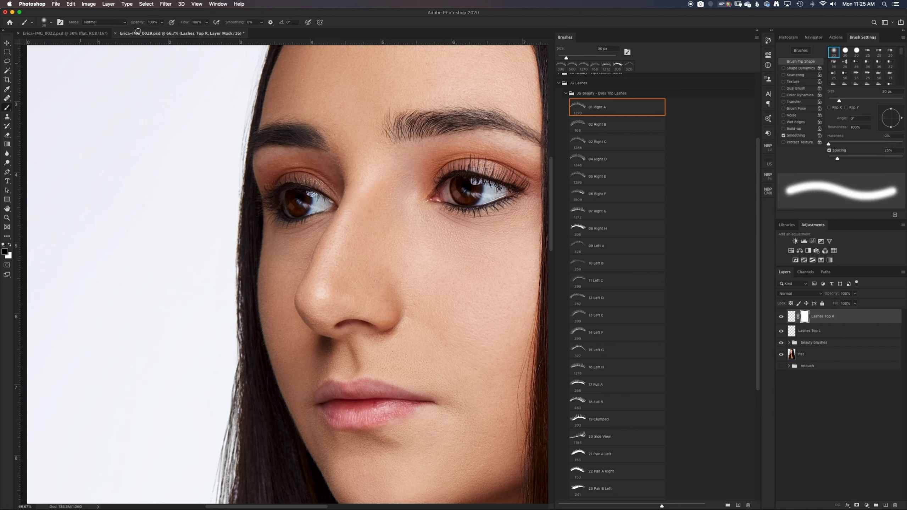
drag(206, 22, 196, 32)
drag(462, 164, 467, 164)
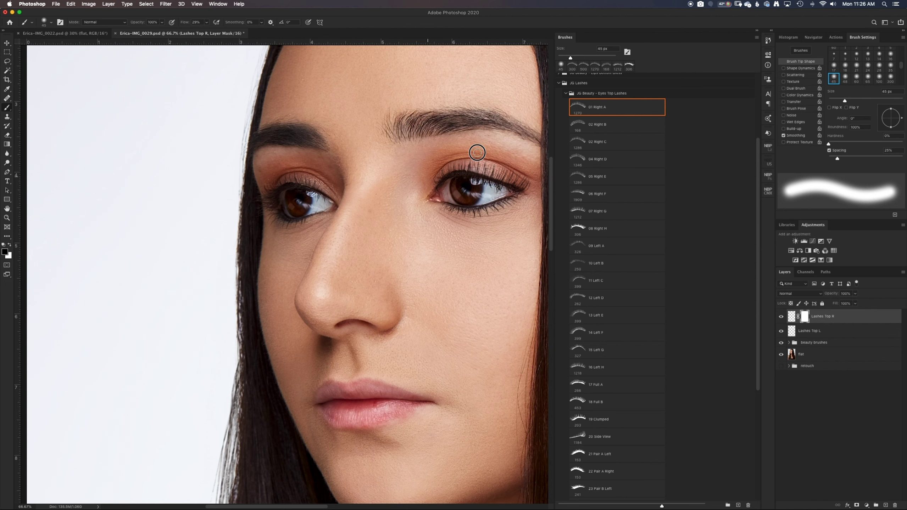
key(bracketleft)
key(bracketleft)
key(bracketleft)
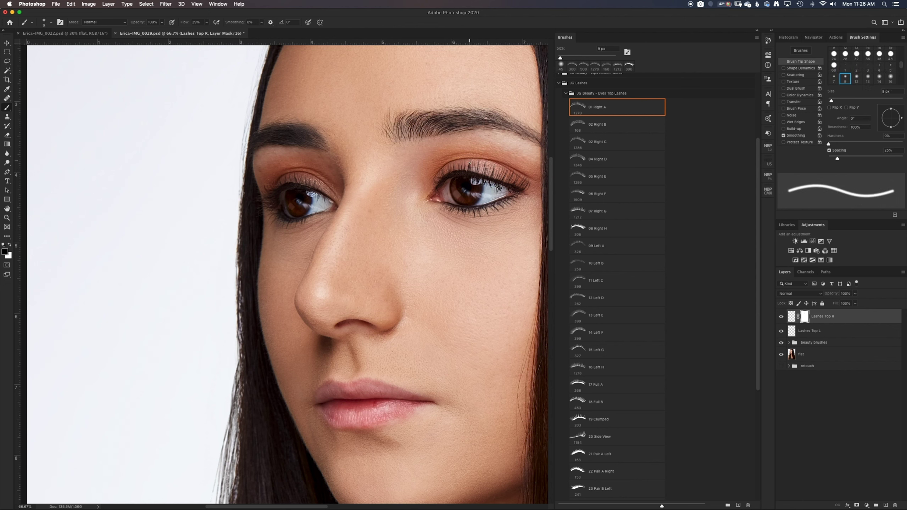
key(bracketleft)
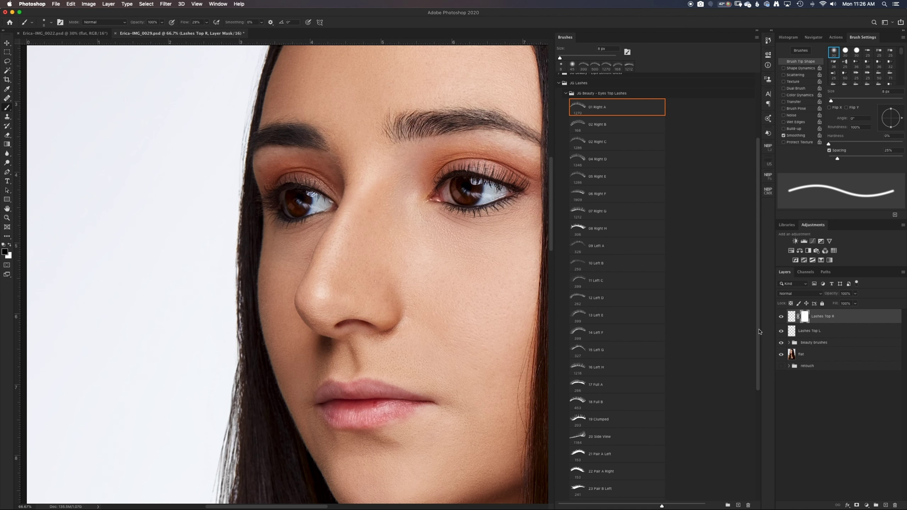
Toggle the right-eye lash layer on and off to compare with the bare eye.
click(781, 320)
click(781, 320)
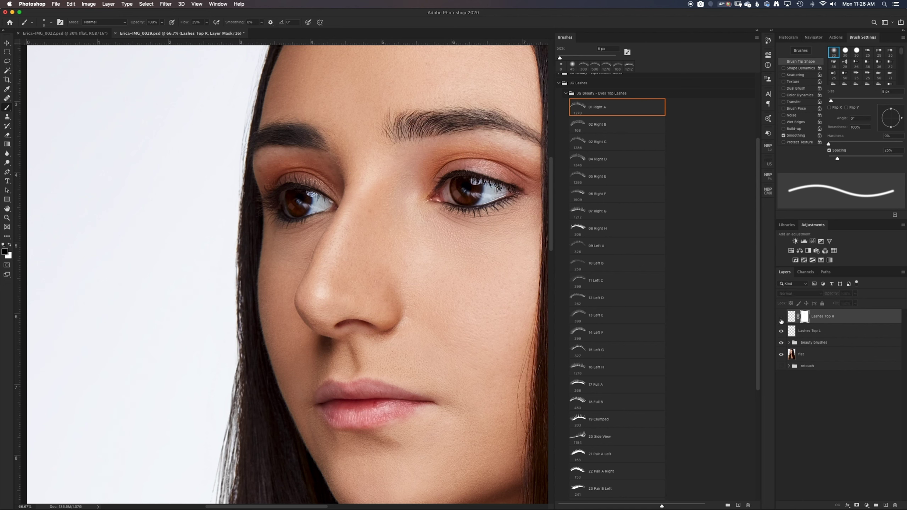
click(781, 318)
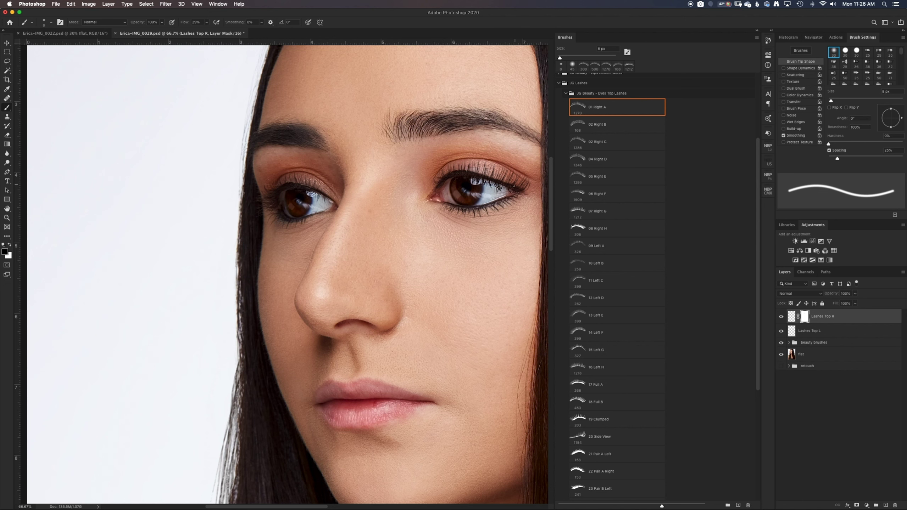
click(781, 317)
click(781, 318)
Re-warp the right-eye lashes' outer corner, apply it, and check against the bare eye.
key(ctrl+t)
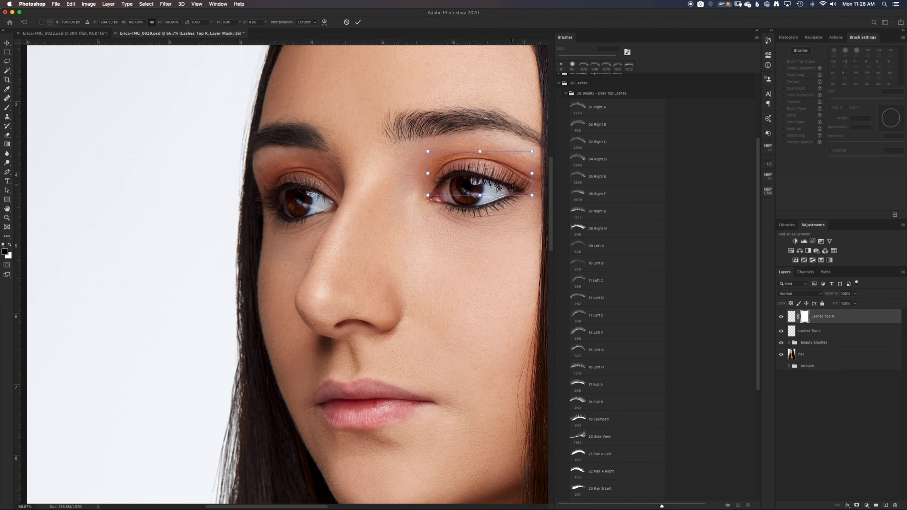
right_click(515, 187)
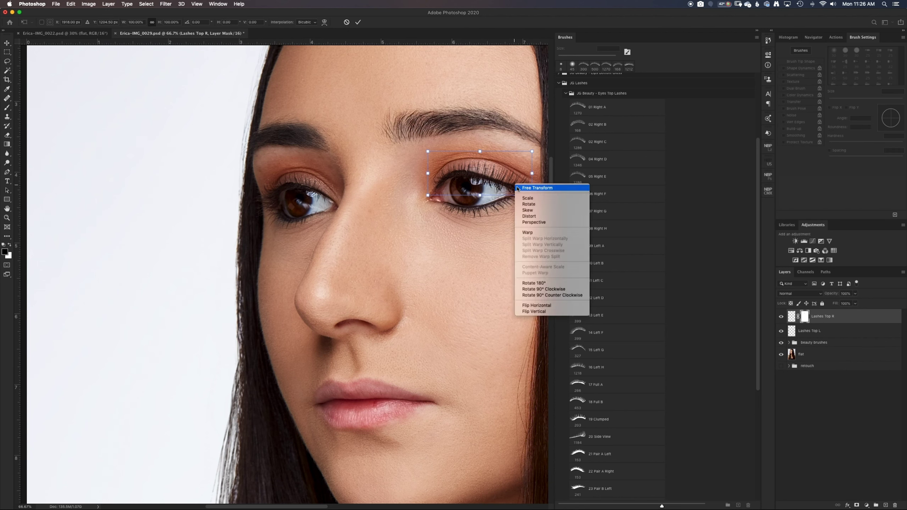
click(534, 232)
drag(516, 191, 514, 188)
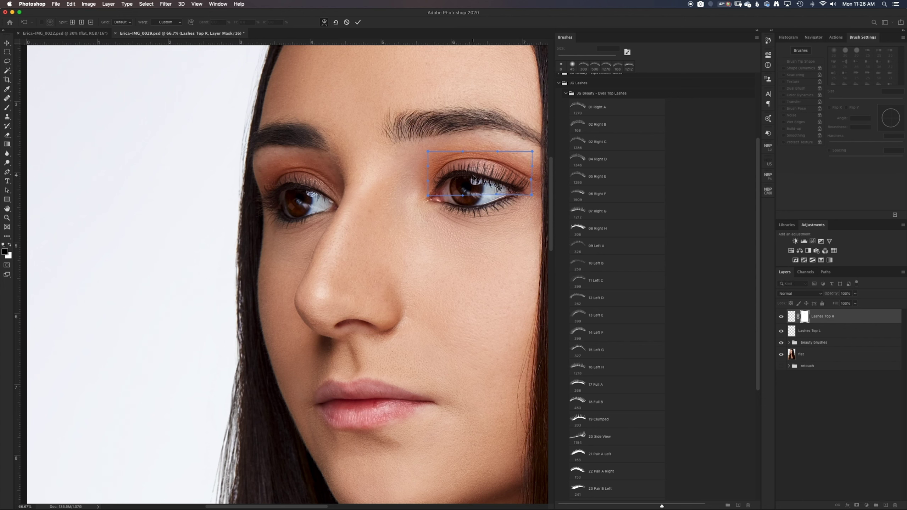
key(Return)
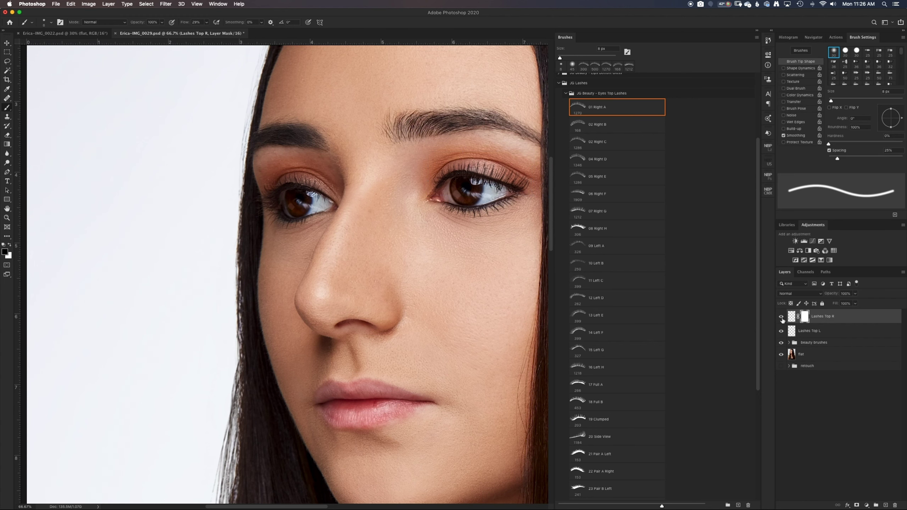
click(781, 317)
Move Lashes Top R and Lashes Top L into the beauty brushes group, comparing visibility.
key(super+minus)
key(super+minus)
key(super+minus)
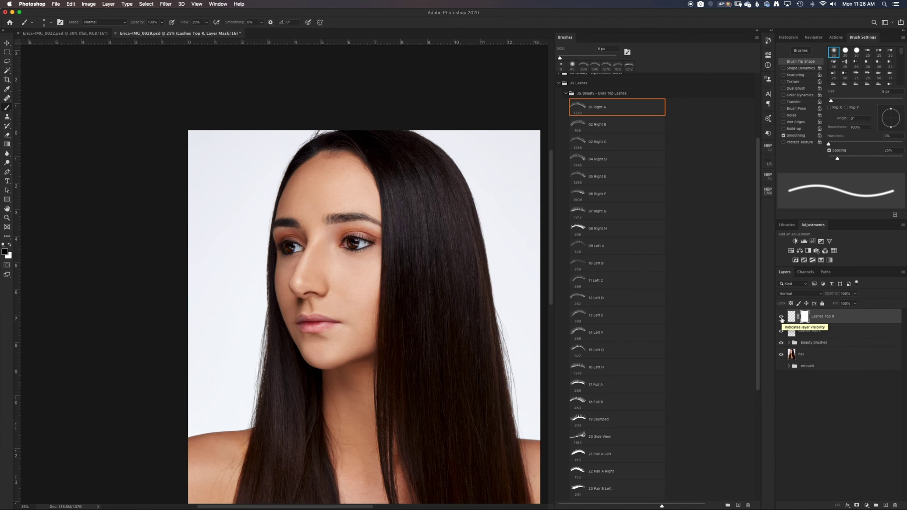
click(781, 318)
shift+click(820, 332)
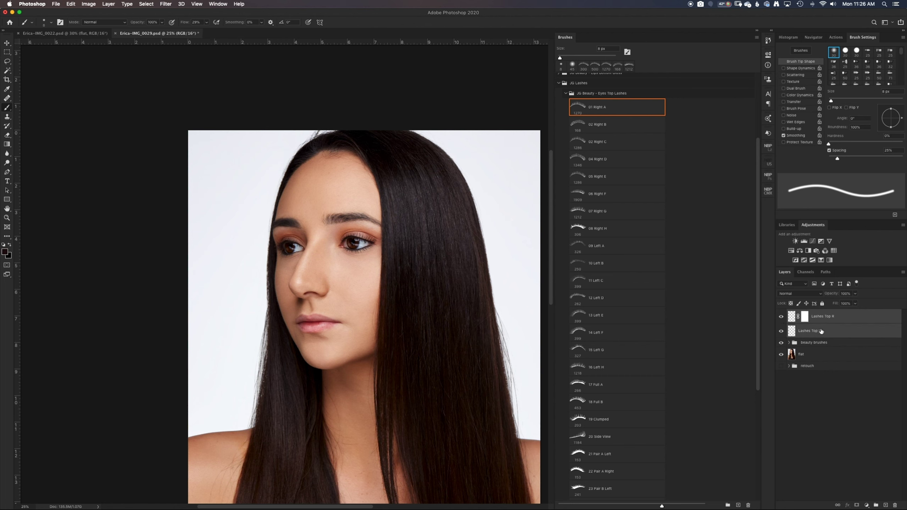
click(802, 333)
click(781, 332)
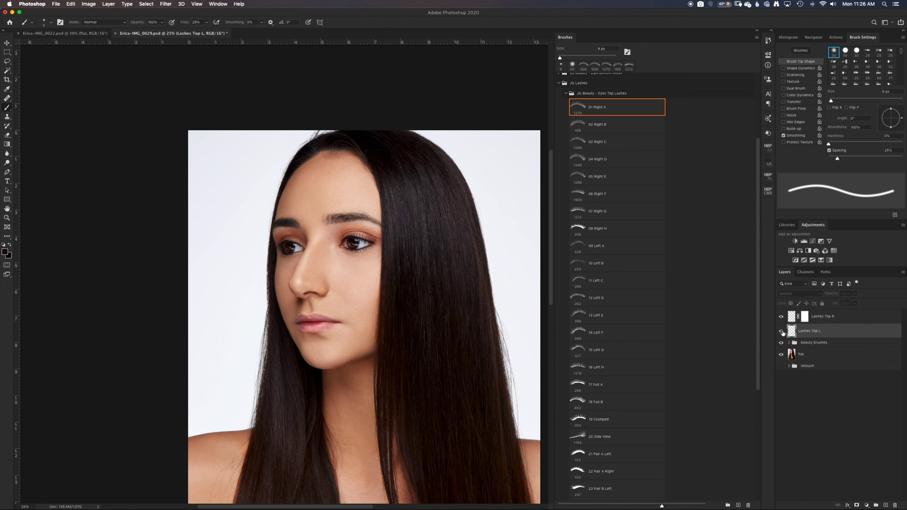
click(781, 331)
click(781, 332)
shift+click(820, 317)
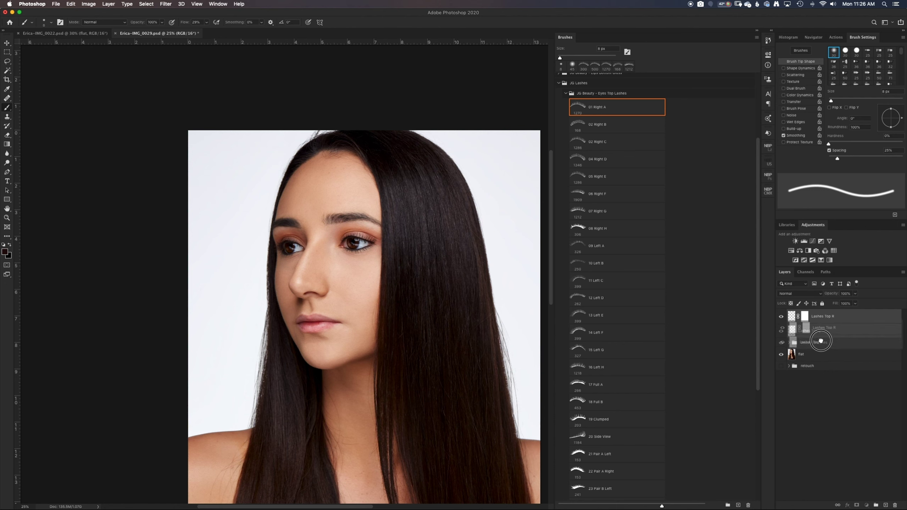
drag(820, 318, 822, 344)
click(781, 314)
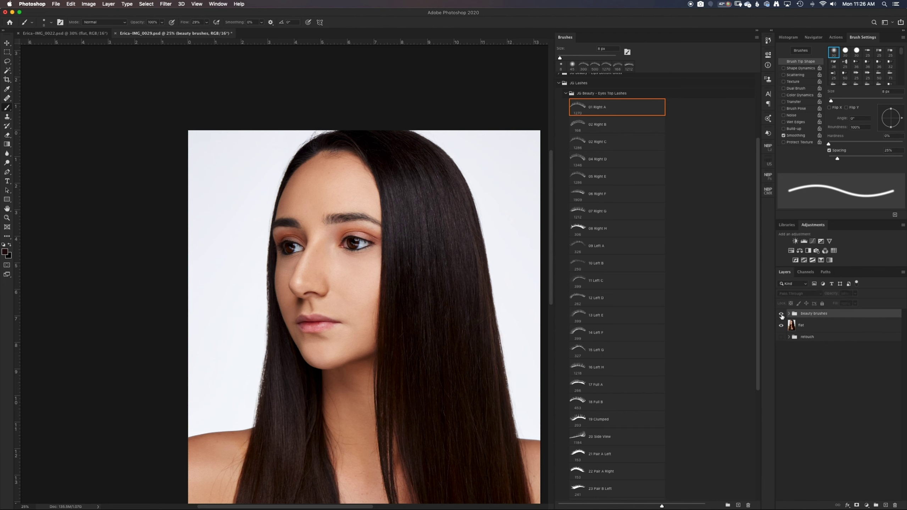
click(781, 315)
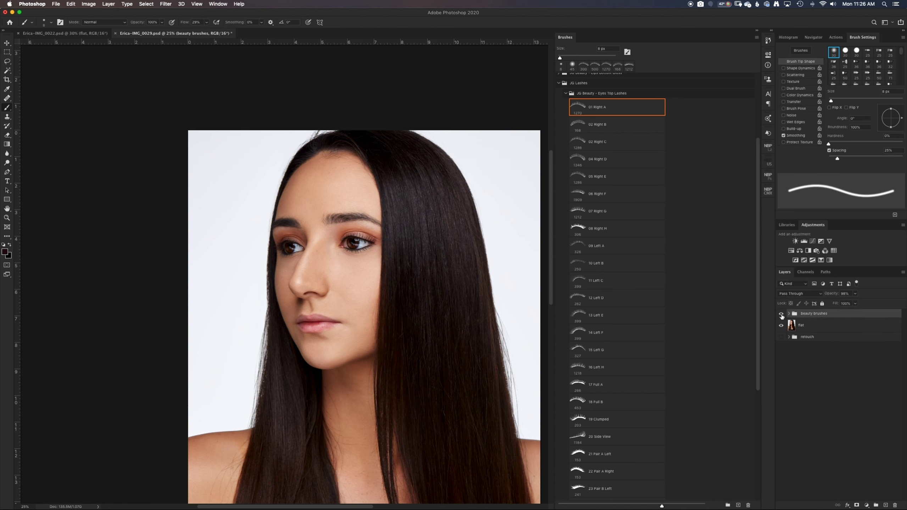
click(781, 314)
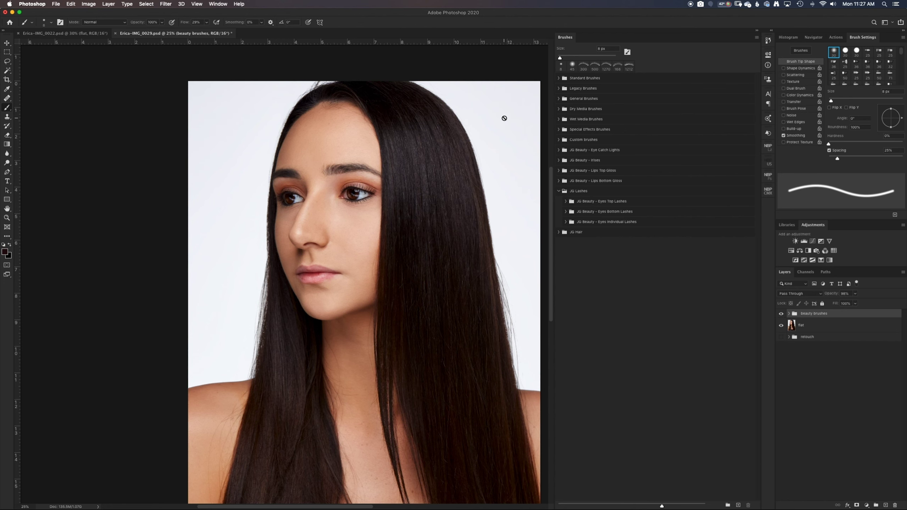
Collapse the JG Lashes brush set in the Brushes panel.
scroll(503, 119, down, 5)
click(558, 191)
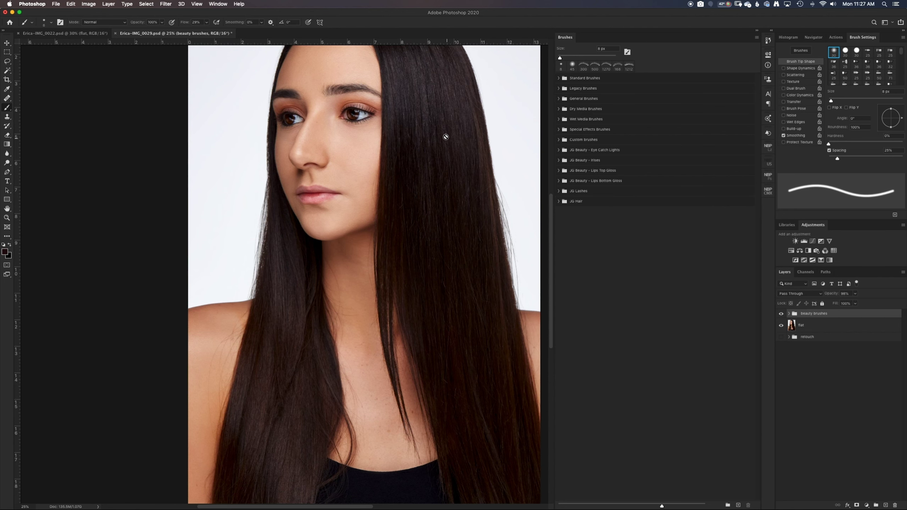
scroll(445, 137, up, 2)
scroll(445, 137, up, 2)
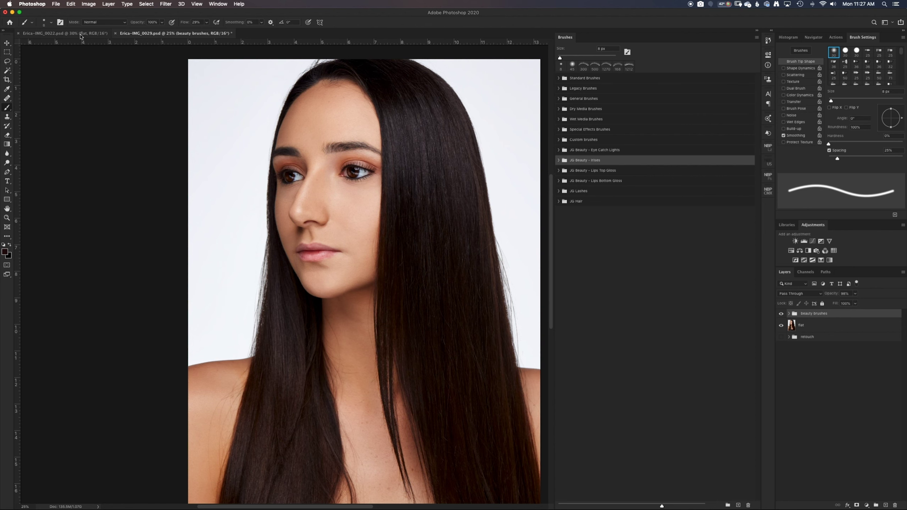
In Erica-IMG_0022.psd, add Layer 1 and load the 07 Iris G brush with the sampled iris brown.
click(81, 35)
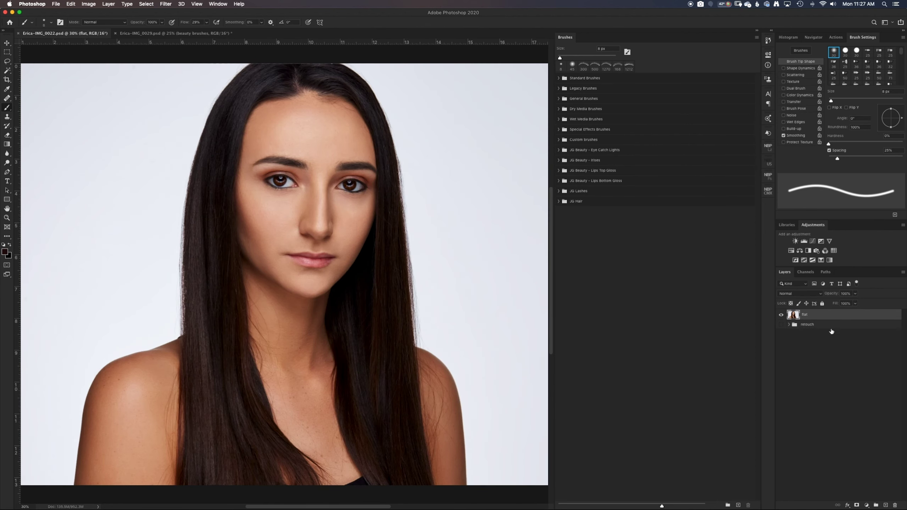
click(886, 506)
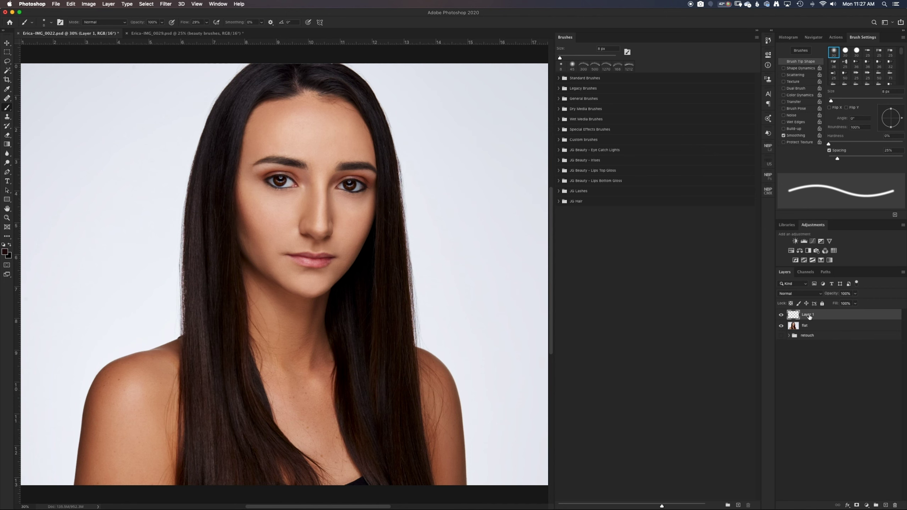
click(558, 160)
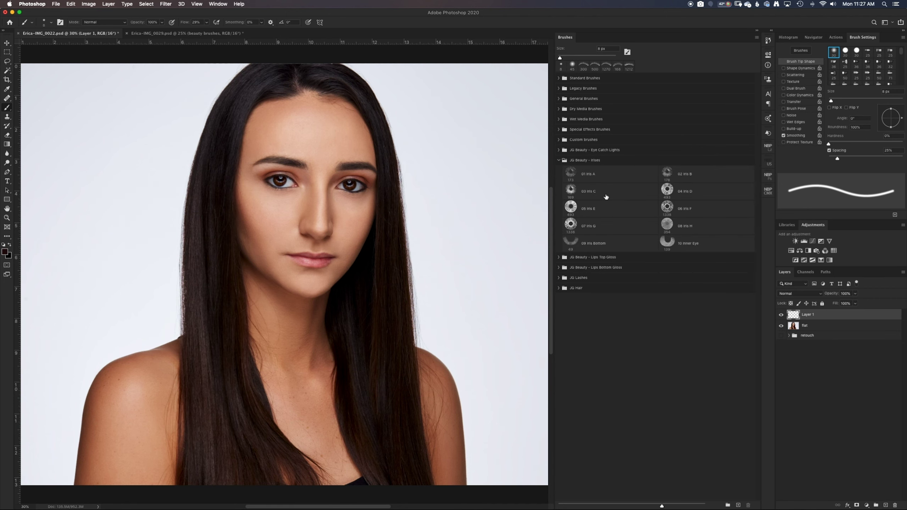
key(super+equal)
key(super+equal)
key(super+equal)
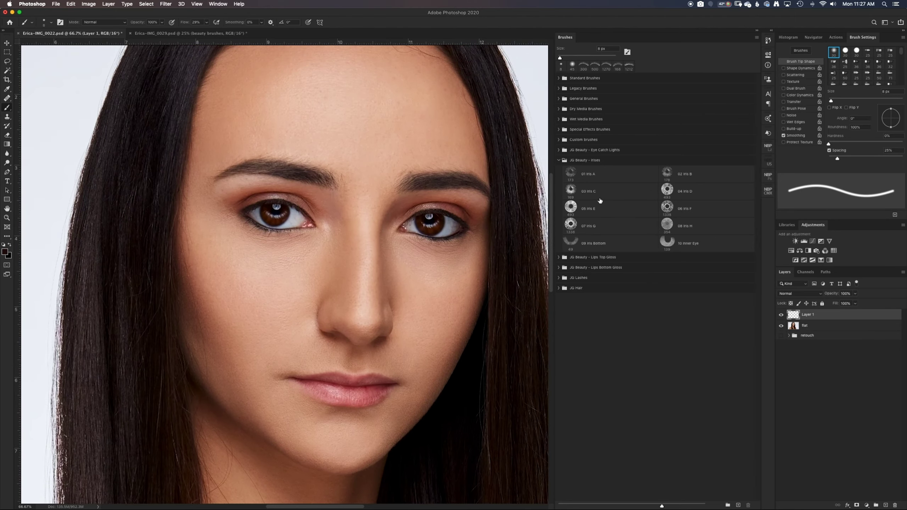
click(609, 226)
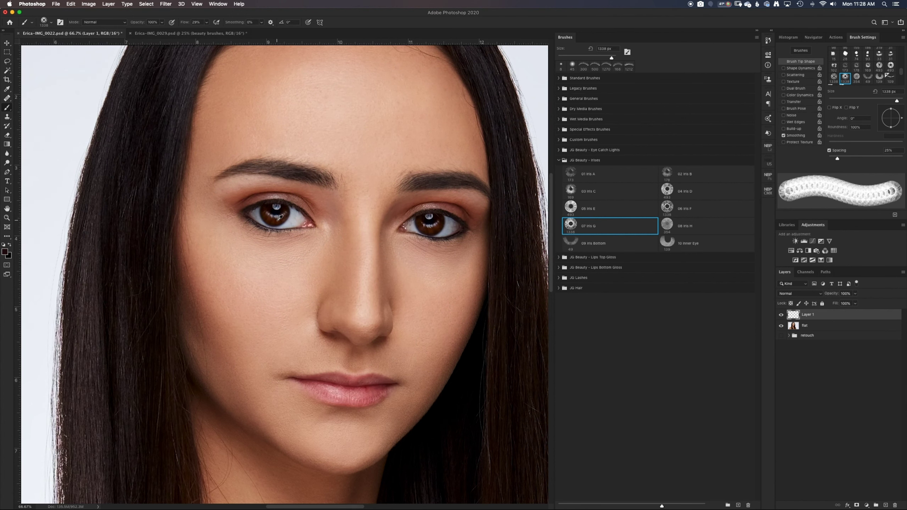
alt+click(276, 222)
alt+click(277, 222)
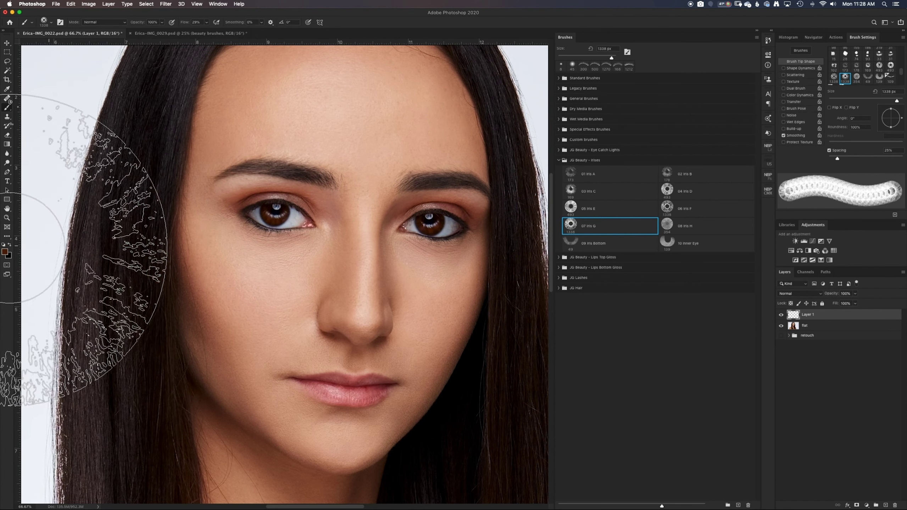
Sample the iris and brighten the foreground brown to 60301b.
key(i)
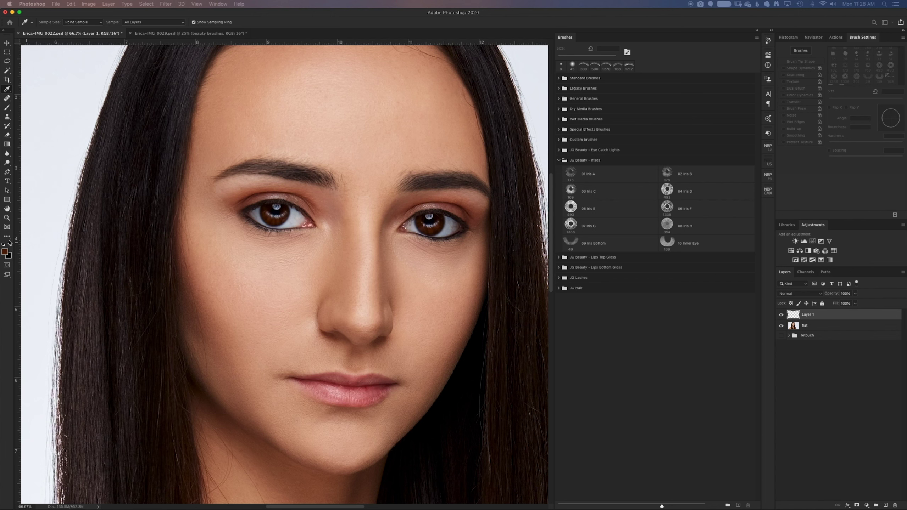
click(5, 252)
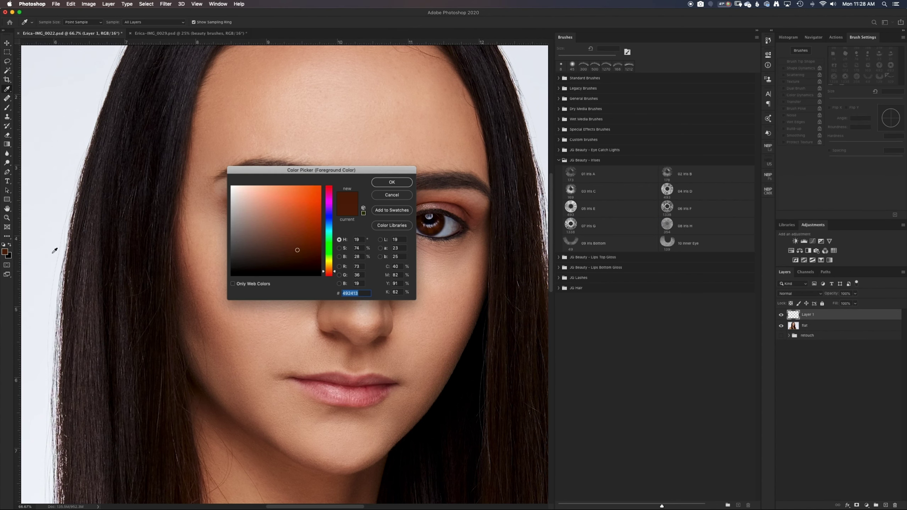
click(296, 245)
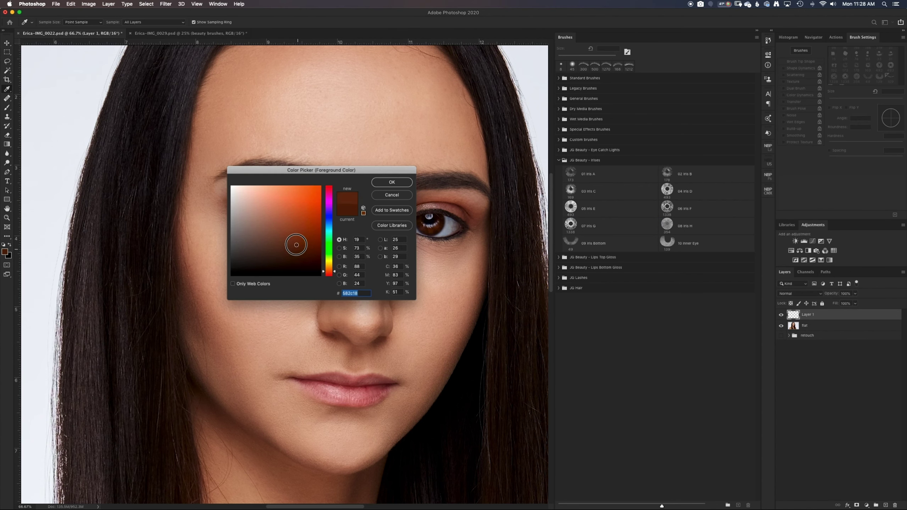
drag(296, 245, 296, 242)
click(386, 183)
Resize the 07 Iris G brush to 125 px to fit the iris.
key(b)
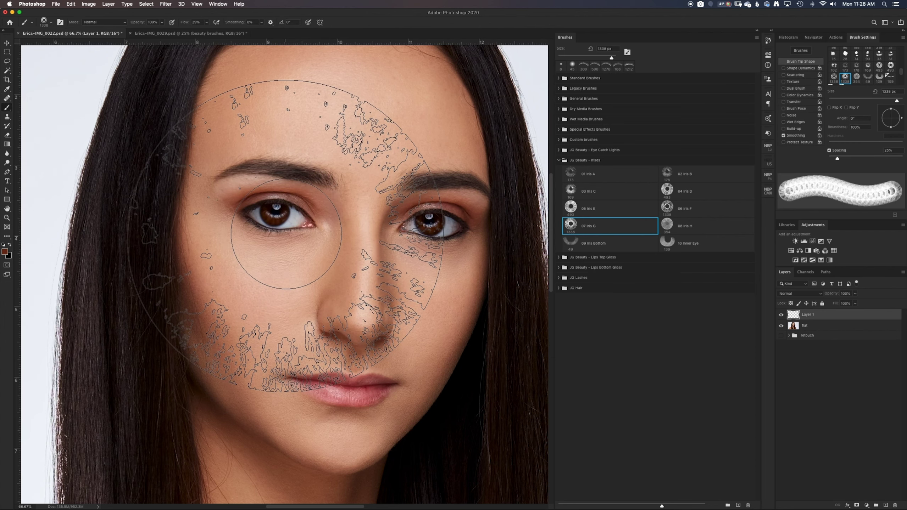
key(bracketleft)
key(bracketleft)
key(bracketleft)
key(bracketleft)
key(bracketleft)
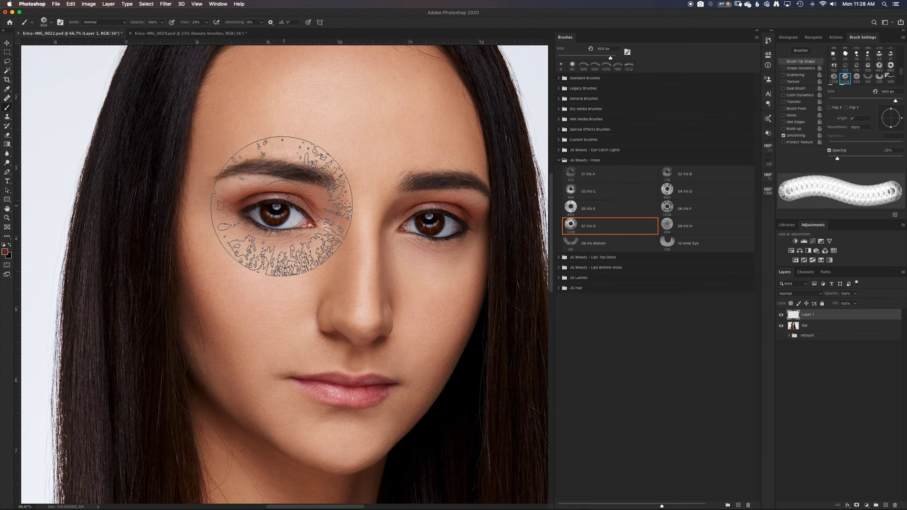
key(bracketleft)
key(bracketleft)
key(bracketleft)
key(bracketleft)
key(bracketleft)
key(bracketleft)
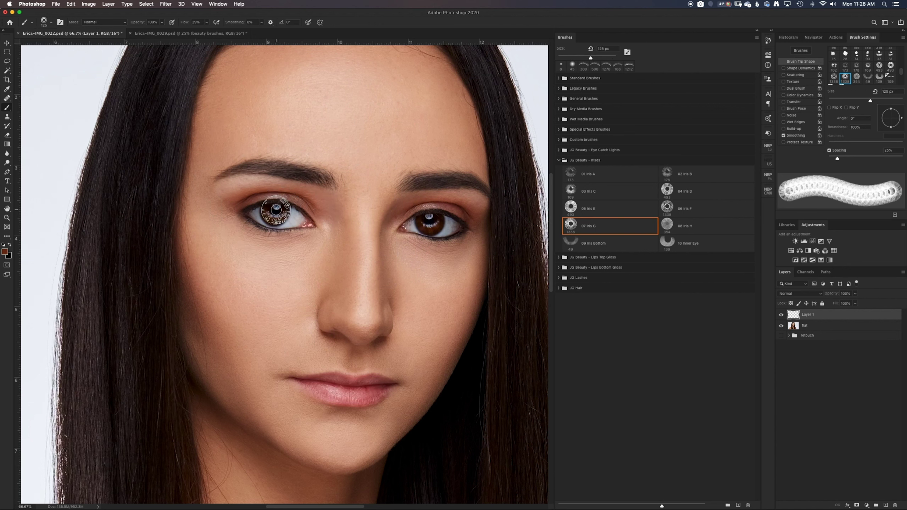
key(bracketleft)
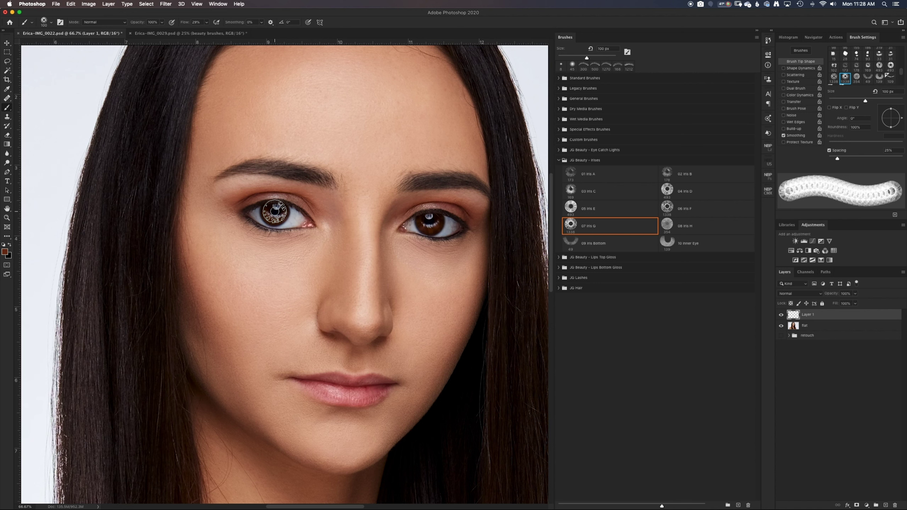
key(bracketright)
key(bracketleft)
key(bracketright)
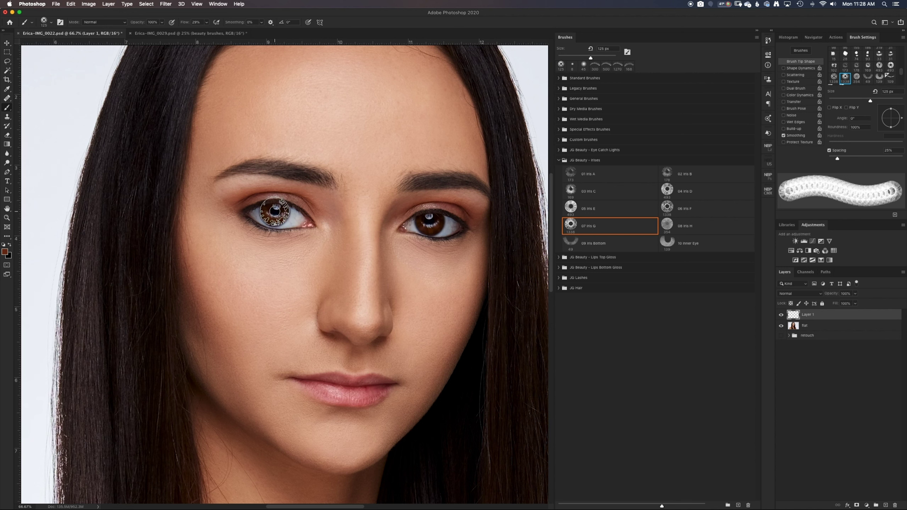
Undo the blue-grey stroke, set brush flow to 100%, and stamp the left iris.
key(super+z)
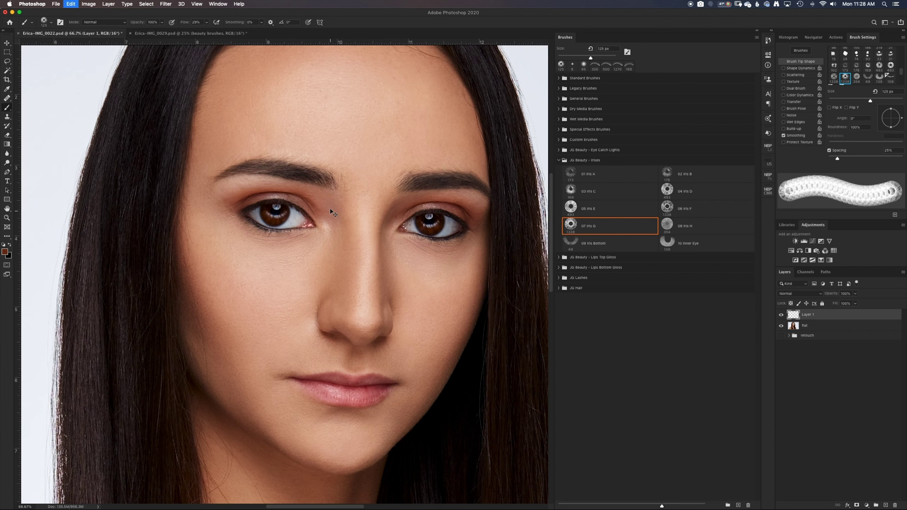
click(206, 22)
drag(214, 33, 246, 34)
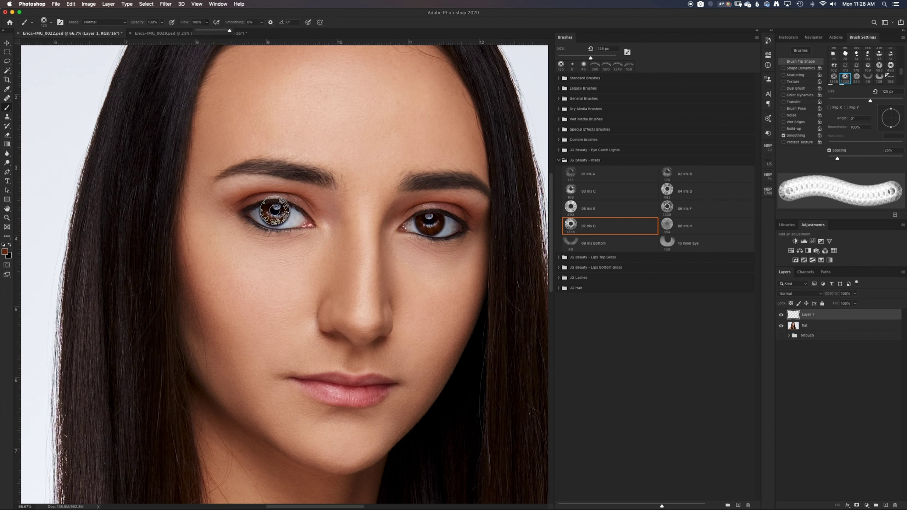
click(275, 212)
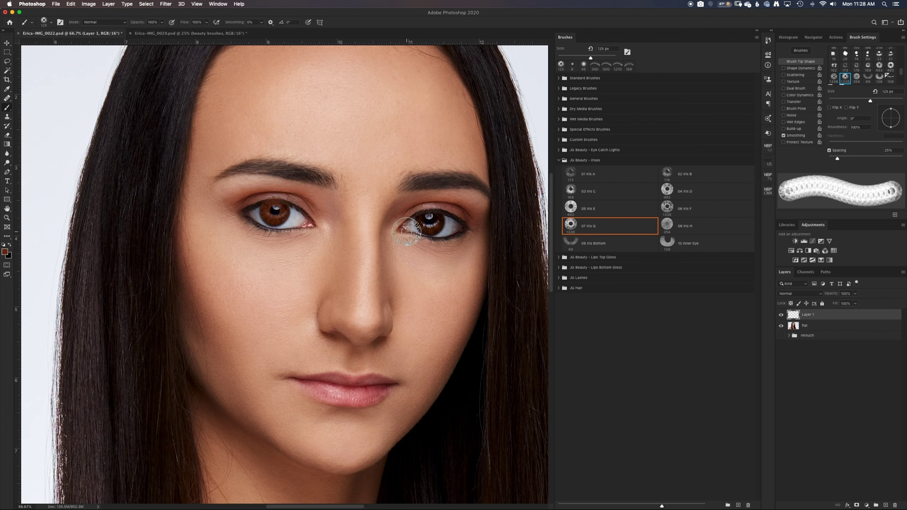
Set the foreground to brown 763f25 and stamp the left eye's iris.
click(5, 253)
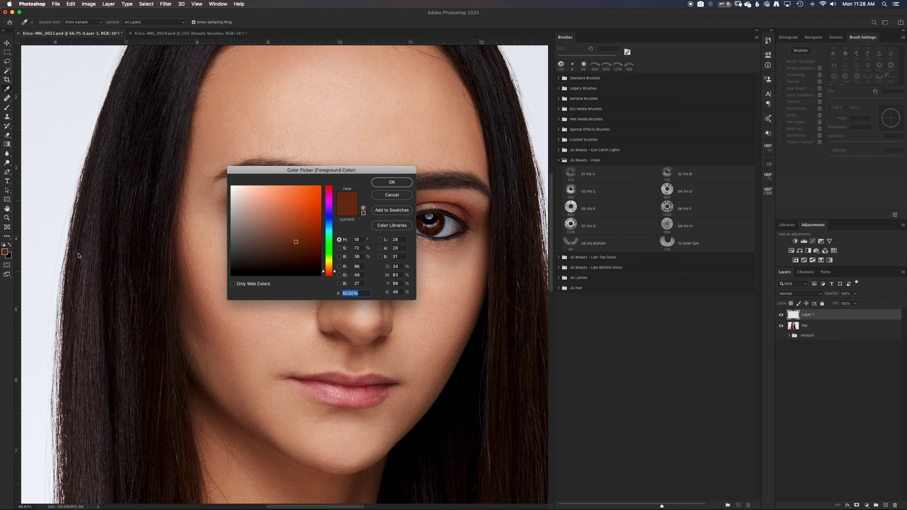
drag(298, 239, 292, 233)
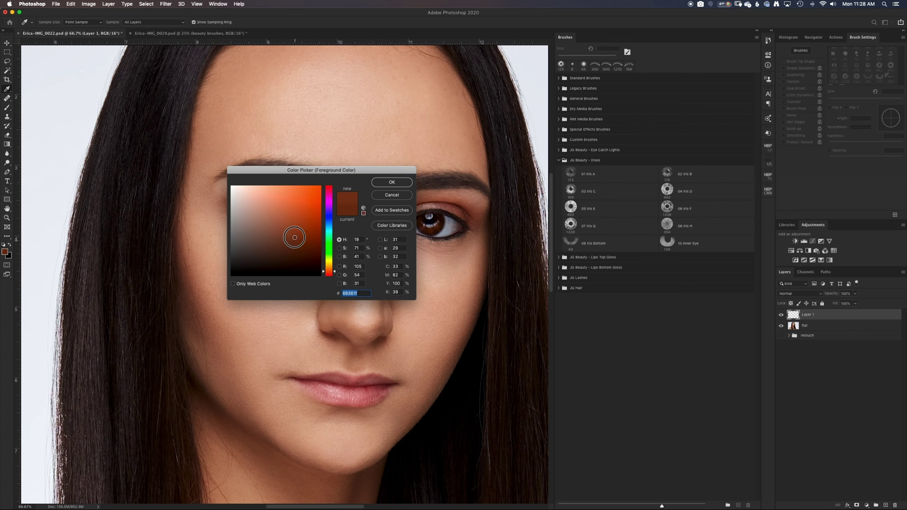
click(392, 182)
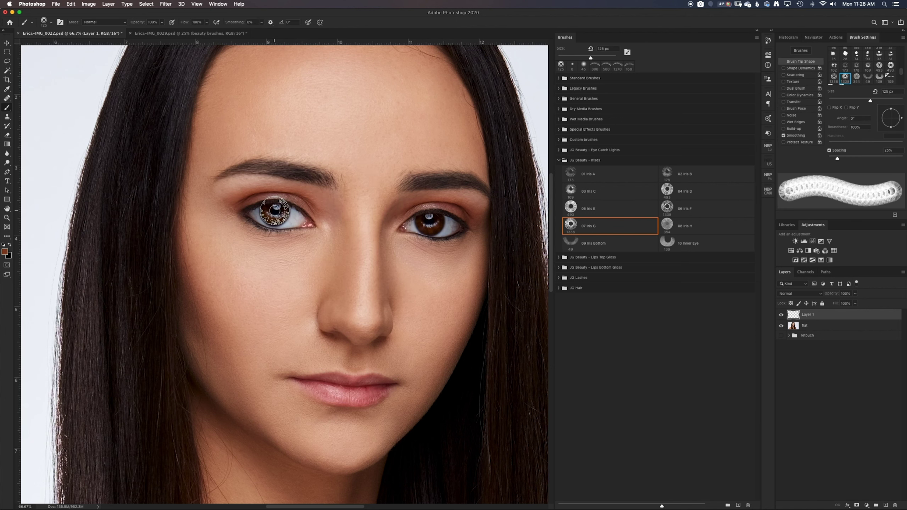
click(275, 211)
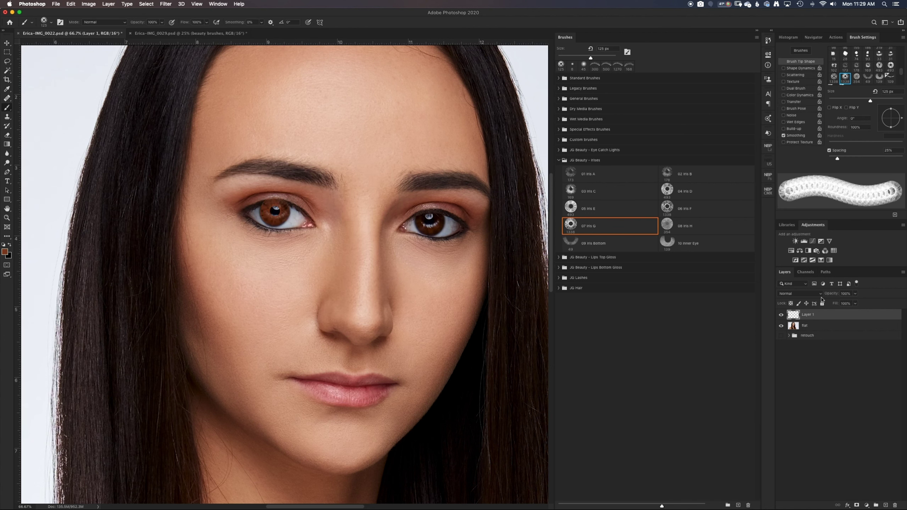
Rename Layer 1 to Iris L and duplicate it as Iris R.
double_click(809, 314)
text(Iris L)
click(887, 505)
drag(811, 315, 887, 505)
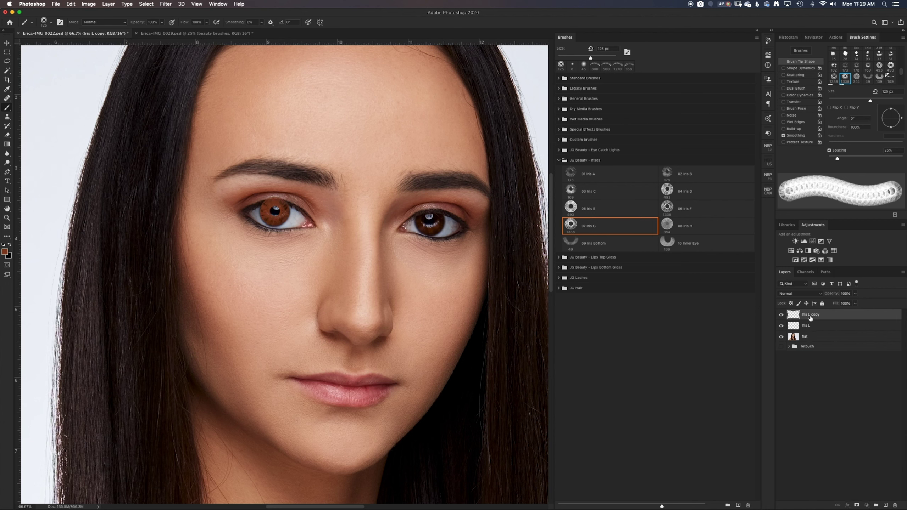
double_click(810, 315)
drag(809, 315, 839, 318)
text(R)
key(Return)
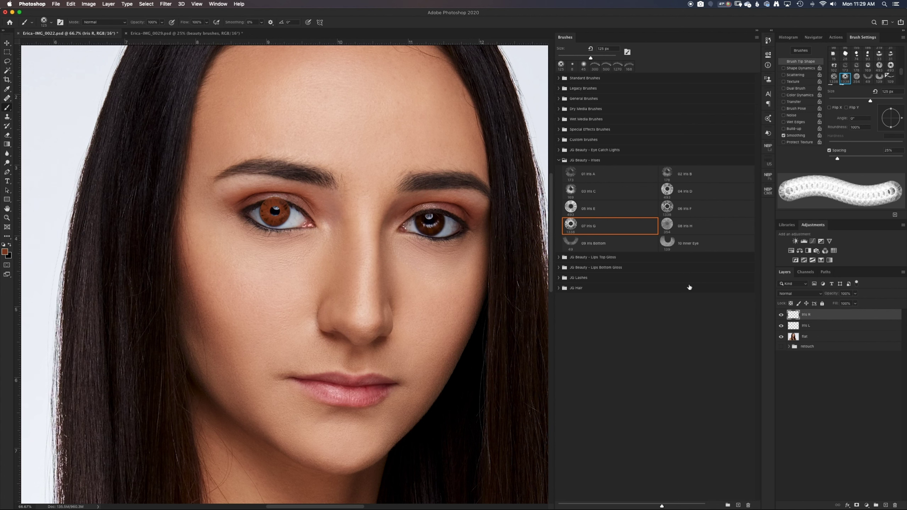
Stamp the right eye's iris with the brush angle set to 10°.
click(430, 220)
click(861, 118)
text(10)
key(Return)
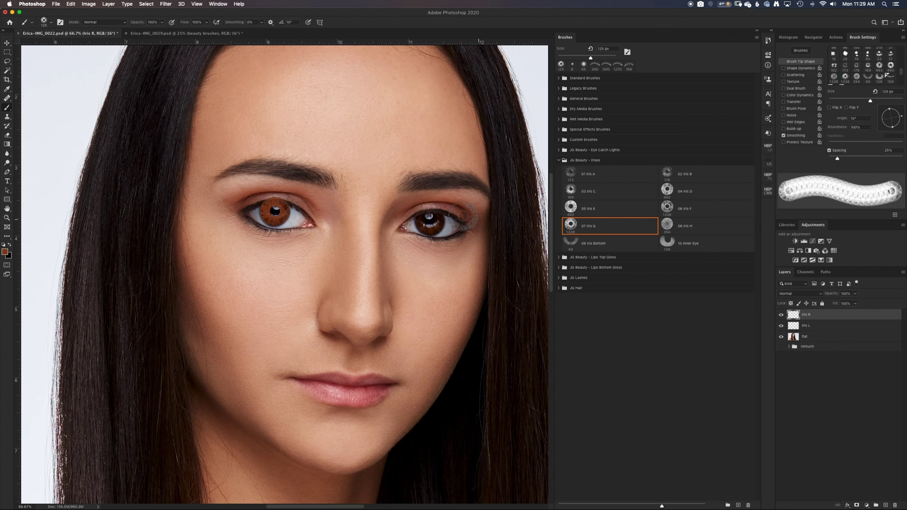
click(429, 221)
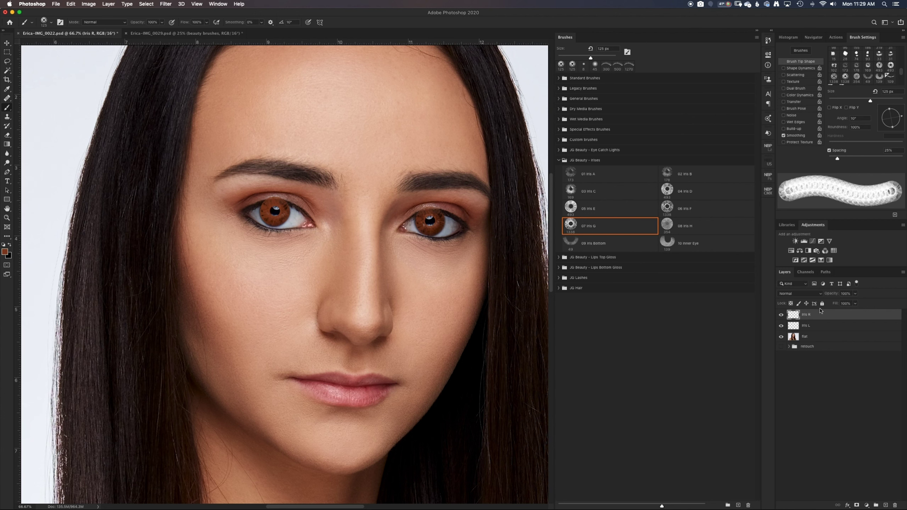
Set Iris R's blend mode to Soft Light and compare it on and off.
click(813, 294)
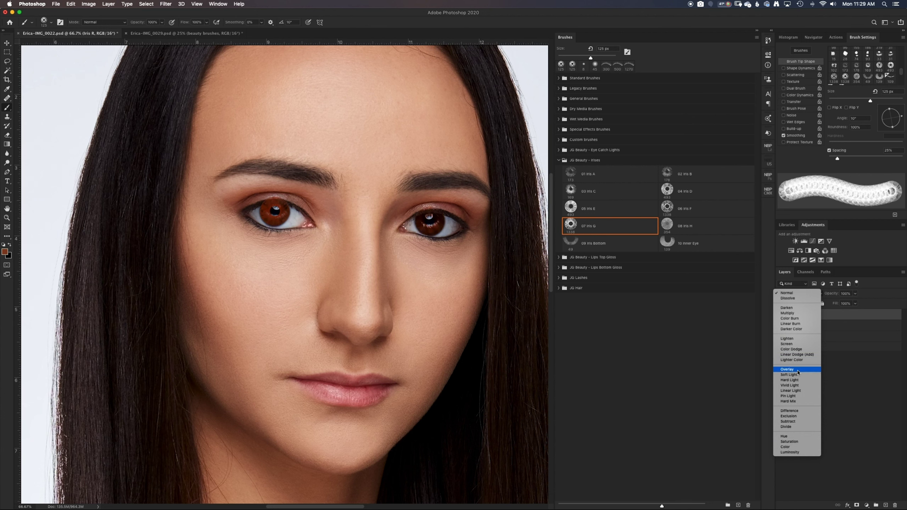
click(798, 376)
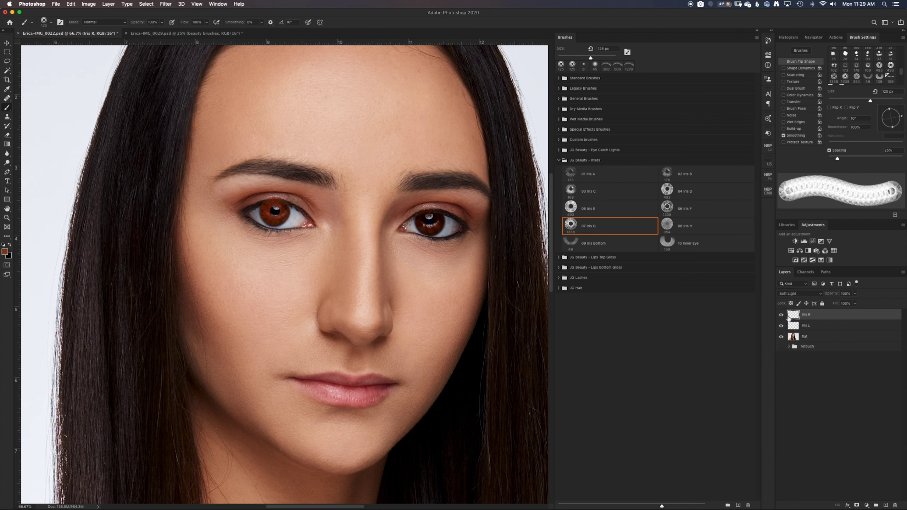
click(781, 315)
click(781, 315)
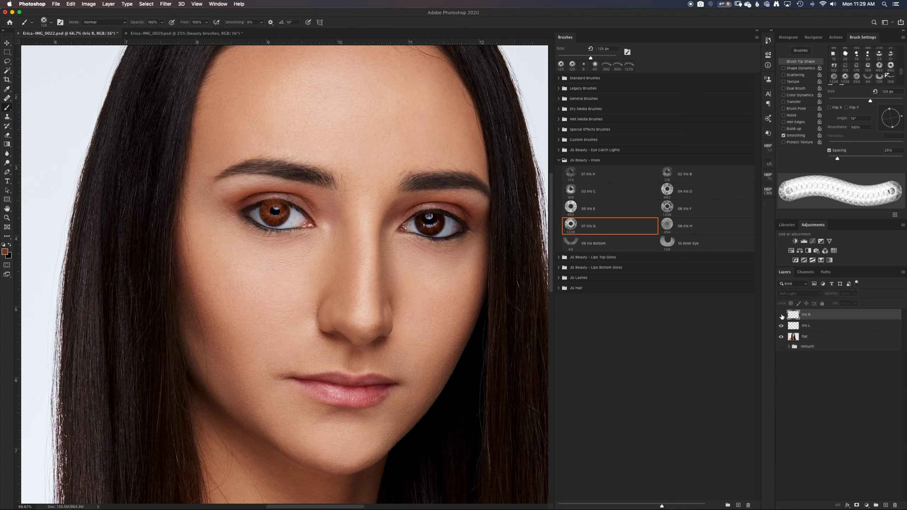
Switch Iris R to Overlay and toggle its visibility to compare.
click(797, 294)
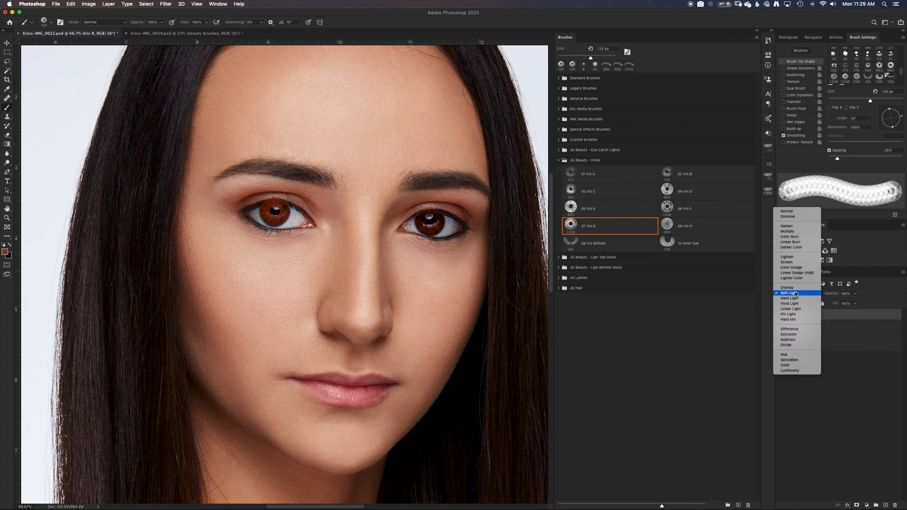
click(793, 288)
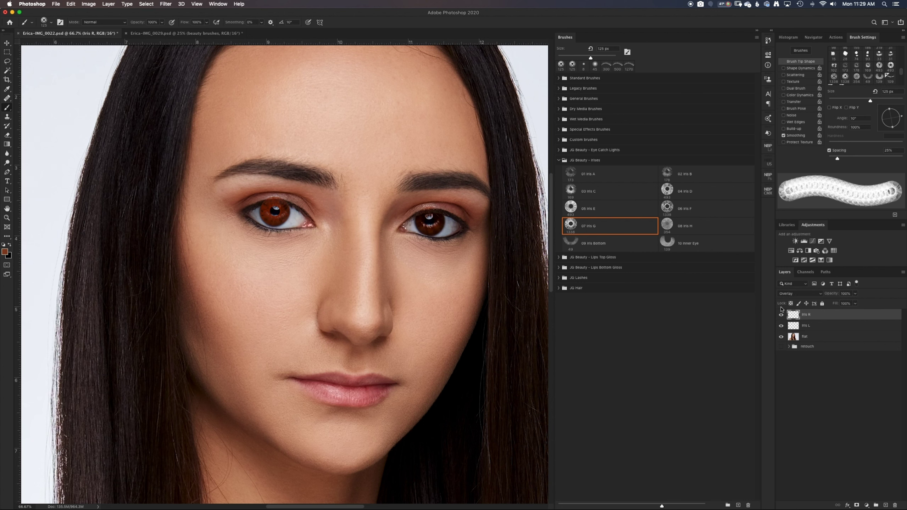
click(781, 315)
click(781, 315)
click(781, 315)
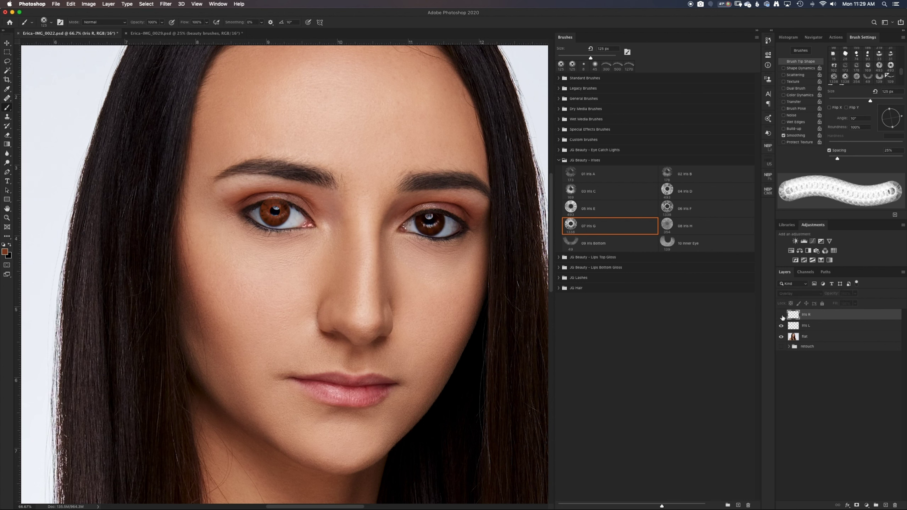
click(781, 315)
click(781, 315)
click(781, 315)
click(781, 315)
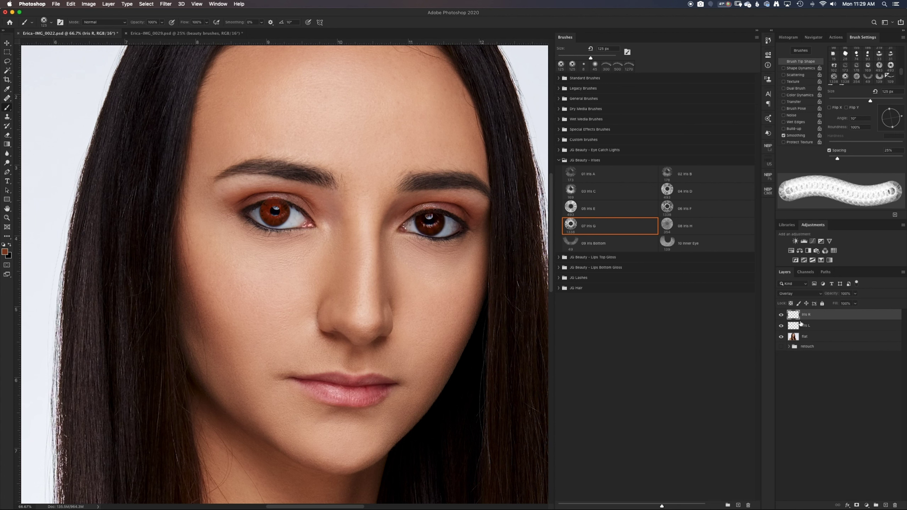
click(804, 325)
click(781, 326)
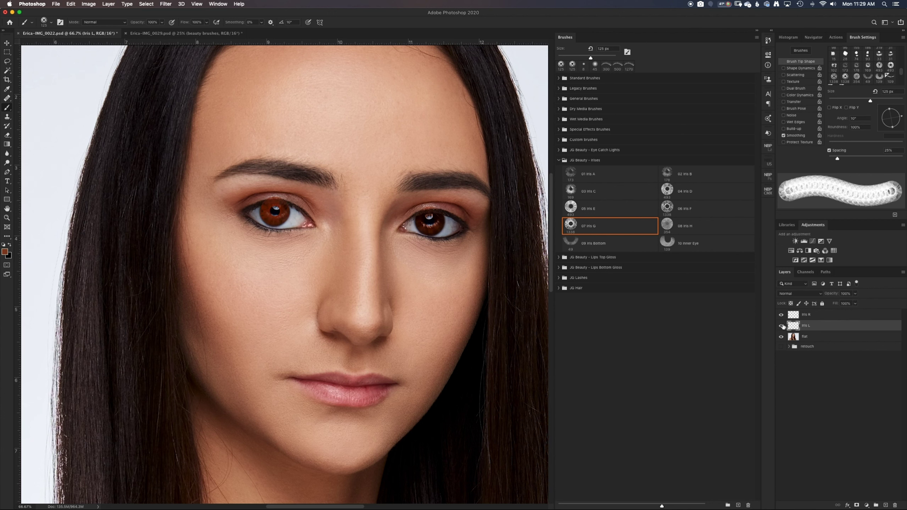
click(792, 315)
click(780, 315)
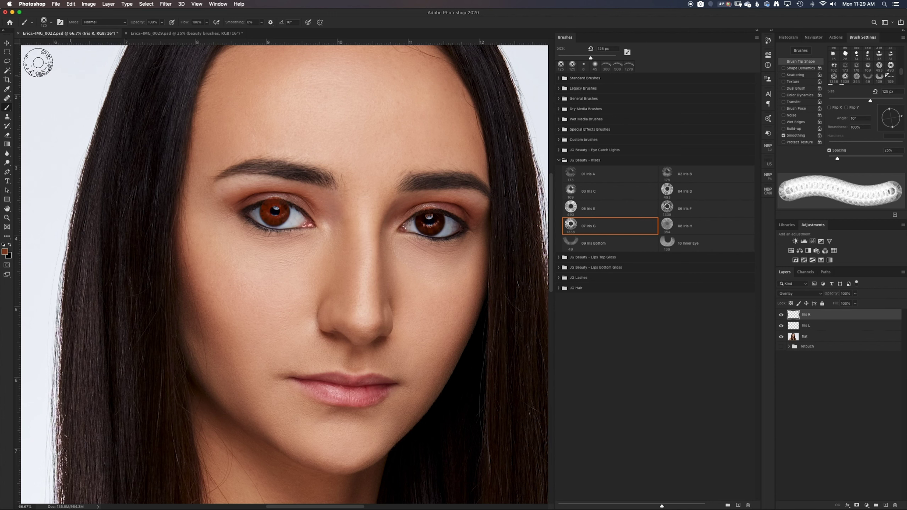
Delete a rectangular area around the left eye from the layer, then deselect.
click(7, 51)
drag(223, 173, 336, 280)
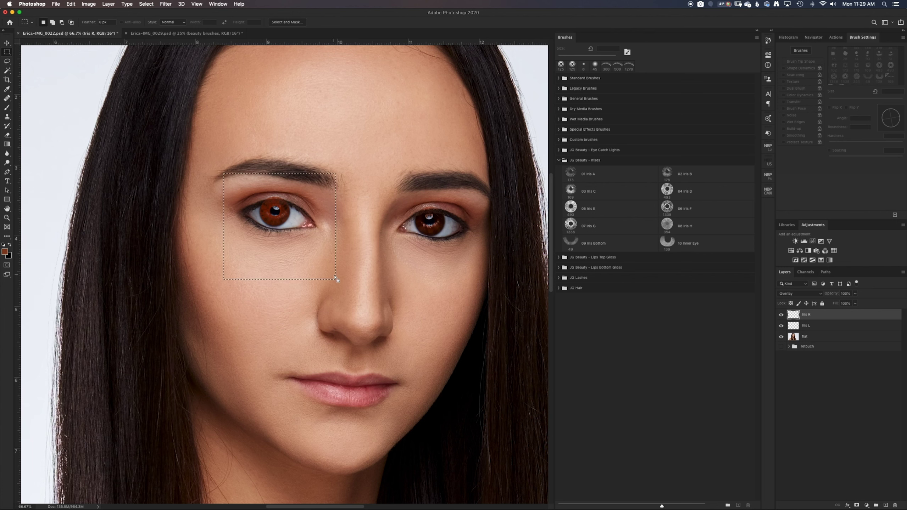
key(Delete)
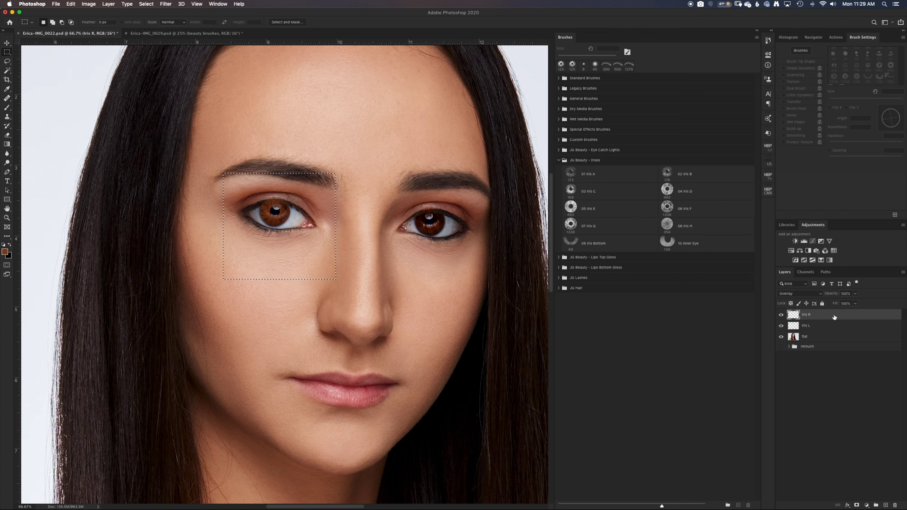
key(ctrl+d)
Set Iris R's blend mode back to Normal.
click(781, 314)
click(797, 294)
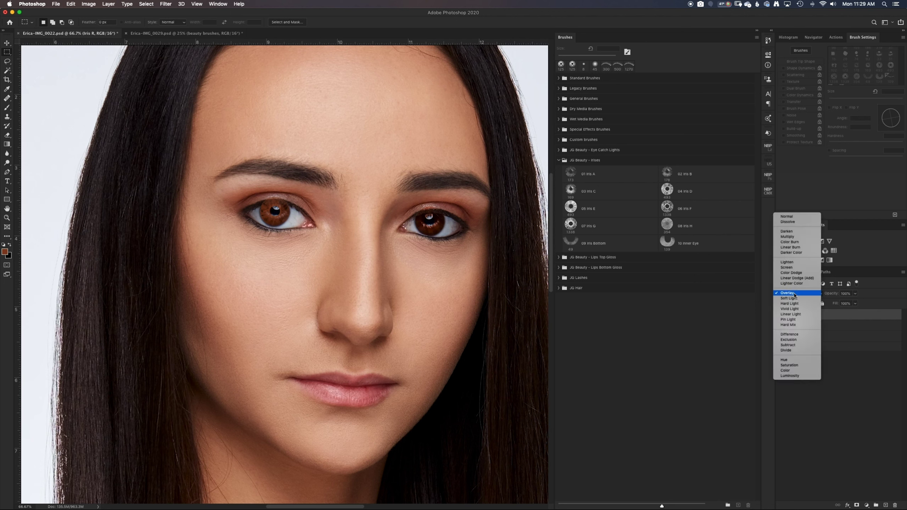
click(794, 217)
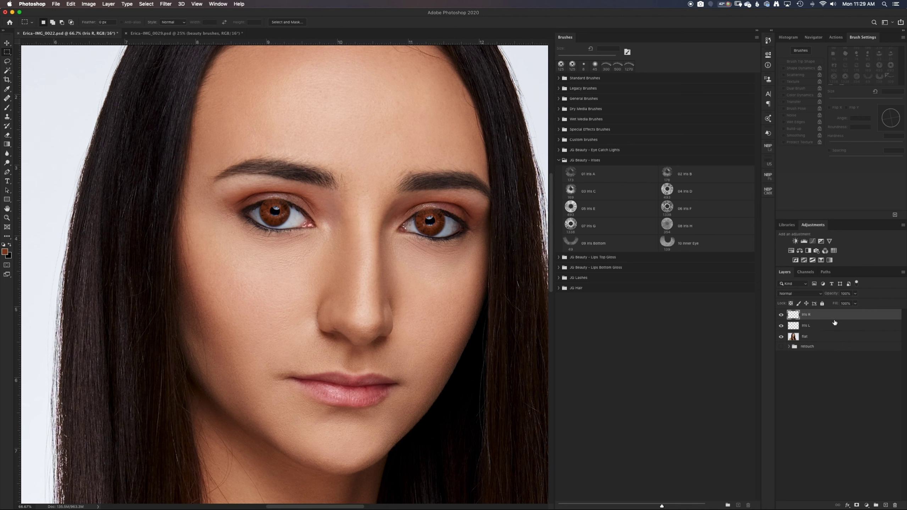
Lower Iris R's opacity and toggle it to compare the eye.
click(855, 293)
drag(856, 302, 834, 303)
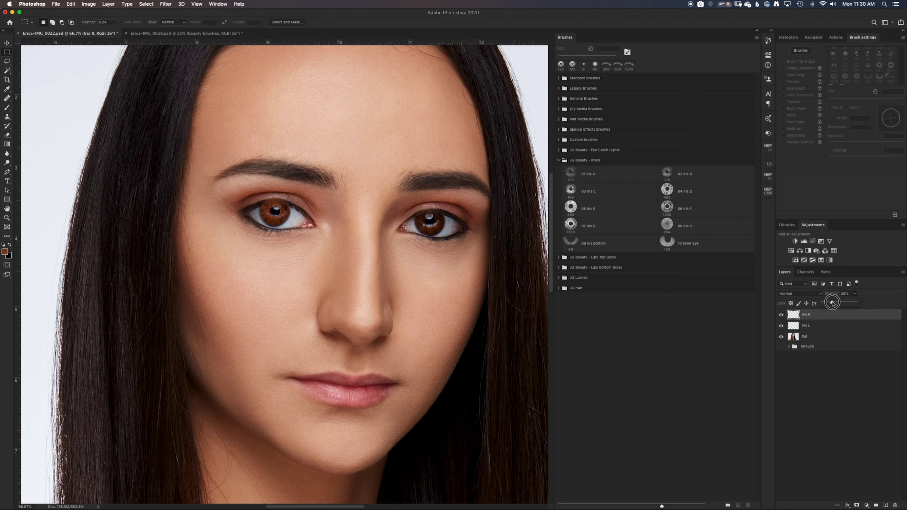
click(825, 326)
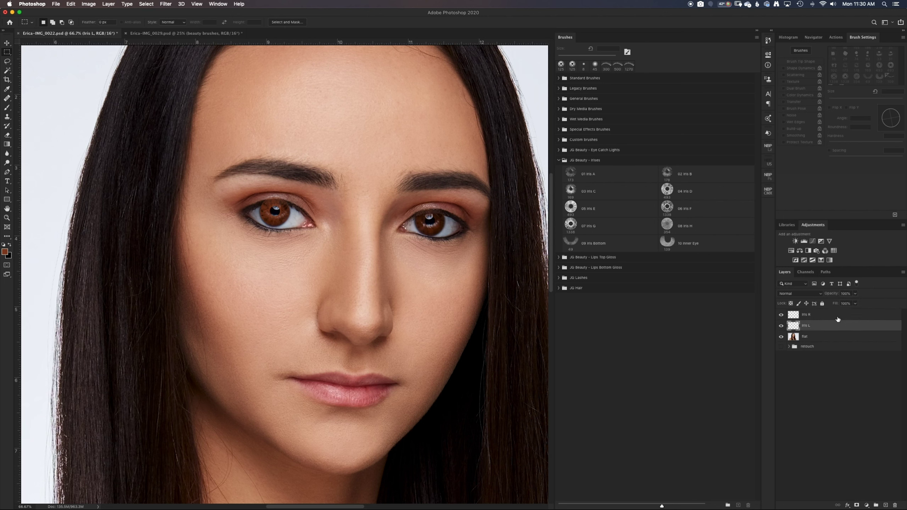
click(781, 315)
click(781, 315)
click(781, 315)
click(781, 315)
Lower Iris L's opacity and fine-tune Iris R's opacity to around 40%.
click(855, 294)
mouse_move(856, 303)
mouse_down()
mouse_move(826, 303)
mouse_move(837, 304)
mouse_up()
click(826, 315)
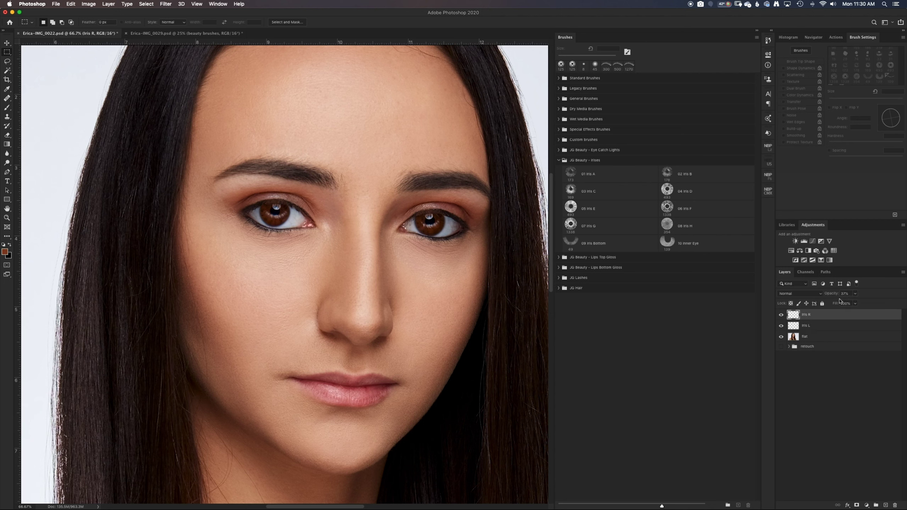
click(855, 294)
drag(855, 303, 857, 303)
drag(857, 303, 857, 303)
Add a white layer mask to Iris L.
click(818, 326)
key(alt+bracketright)
key(alt+bracketleft)
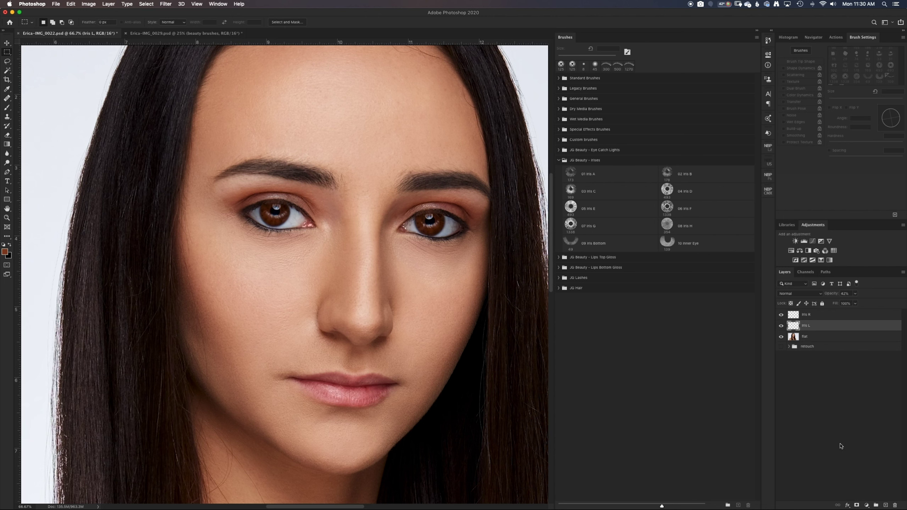
click(857, 504)
Add a white layer mask to Iris R.
click(824, 316)
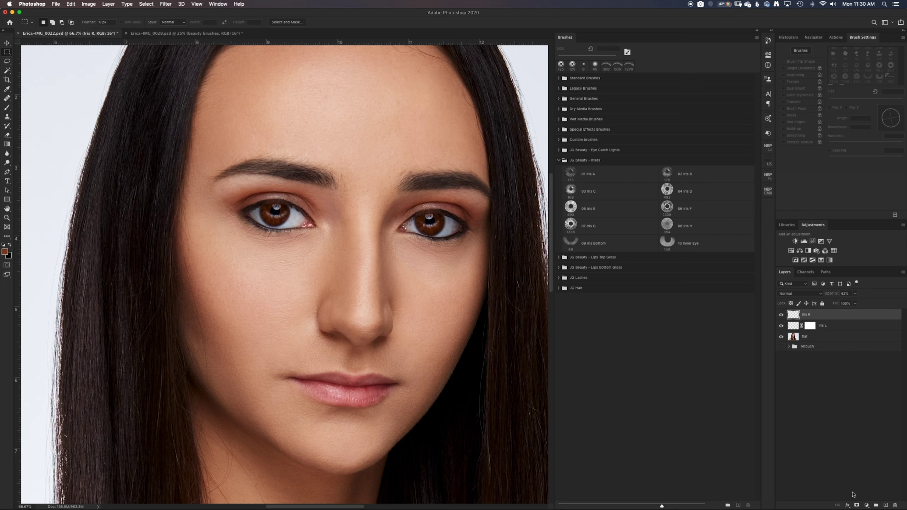
click(856, 504)
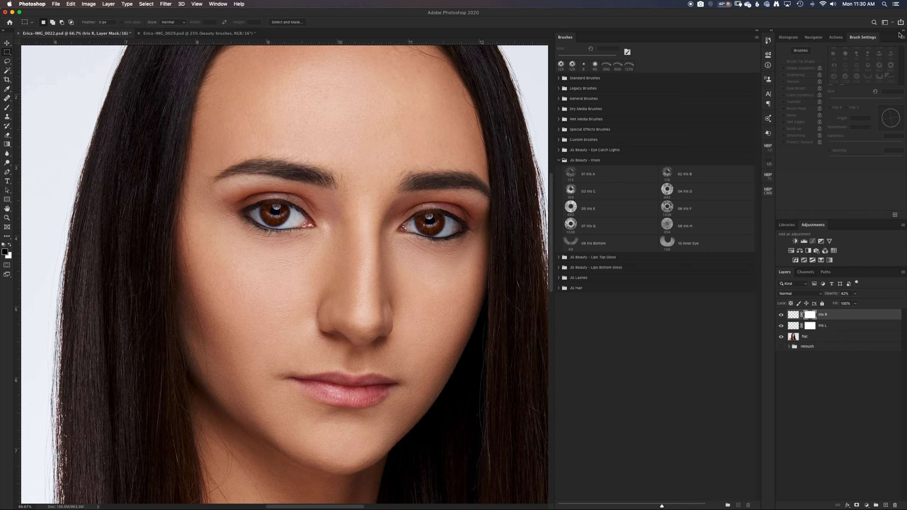
scroll(862, 69, down, 5)
Paint away iris spill over the upper lid with a 35 px soft round brush.
click(7, 108)
click(833, 51)
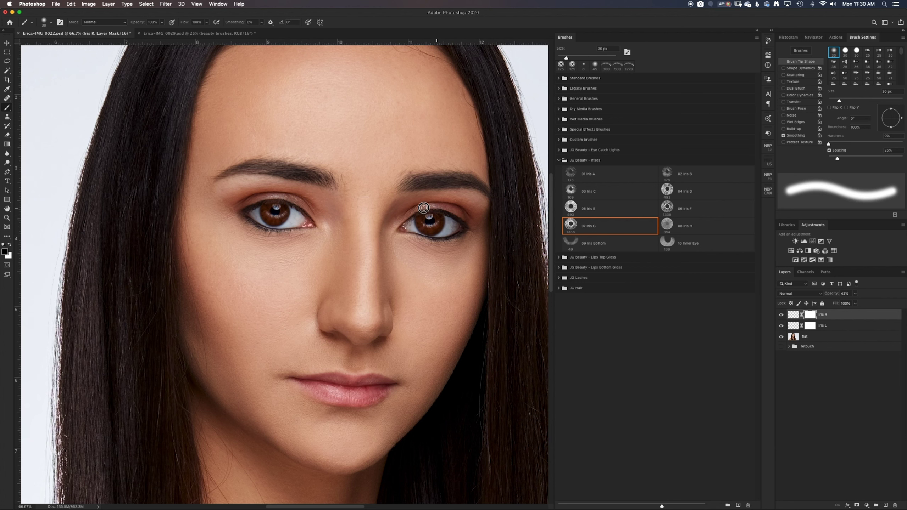
key(bracketright)
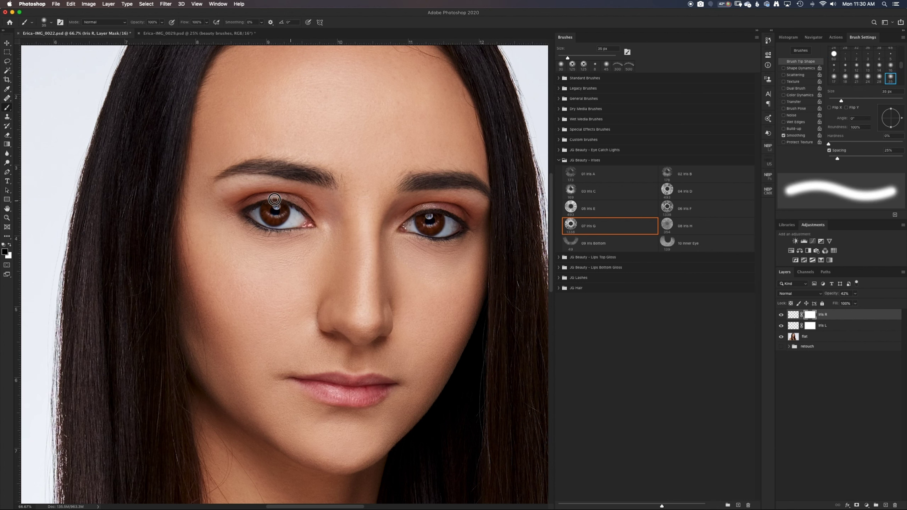
drag(260, 201, 309, 193)
click(810, 326)
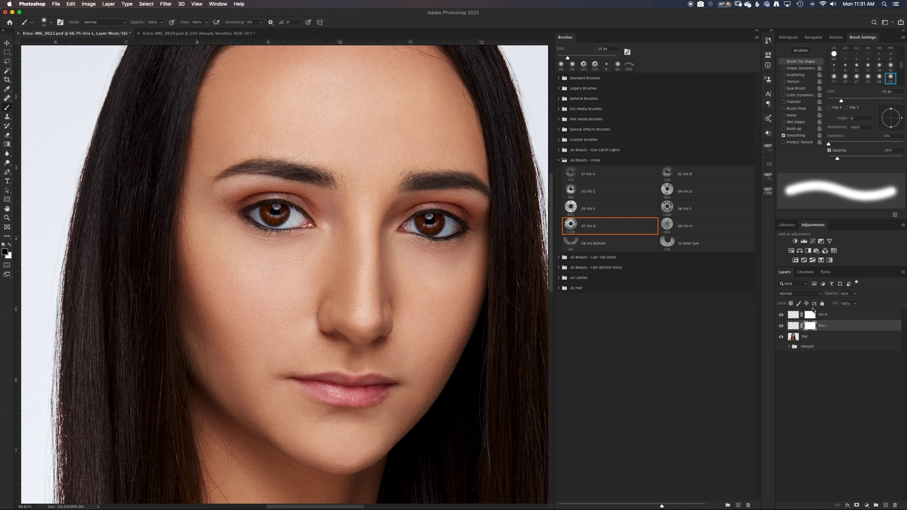
click(810, 315)
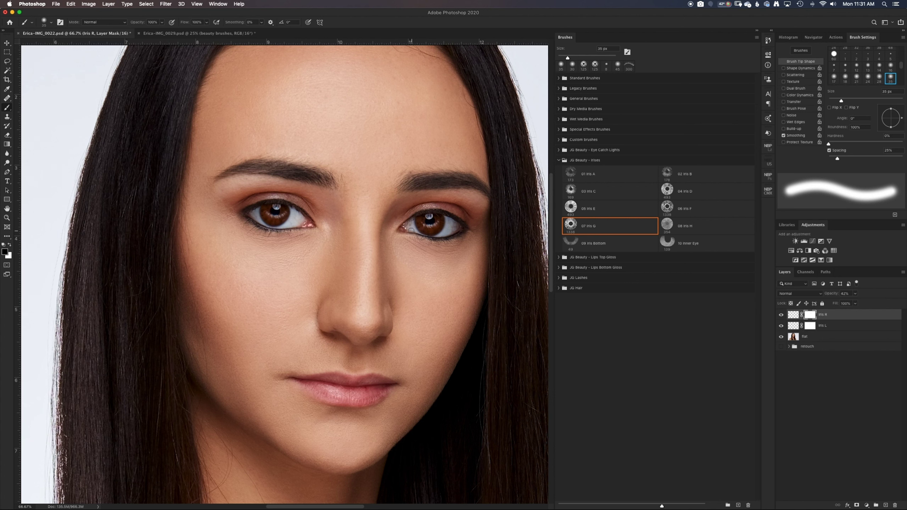
click(793, 314)
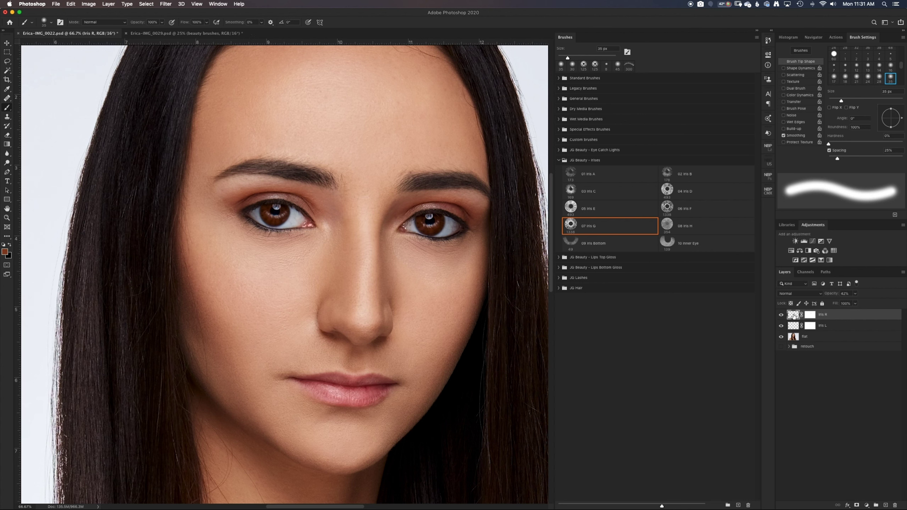
Scale the Iris R overlay down to 99%.
key(ctrl+t)
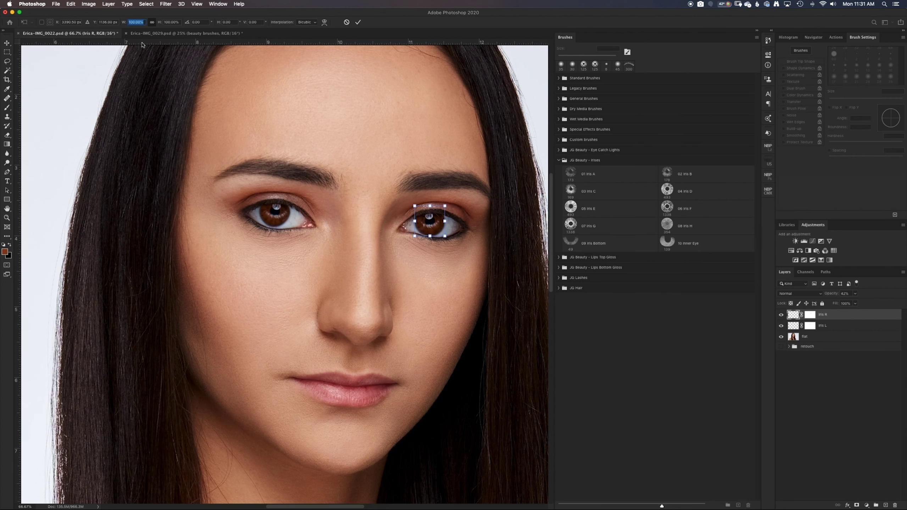
key(Down)
key(Return)
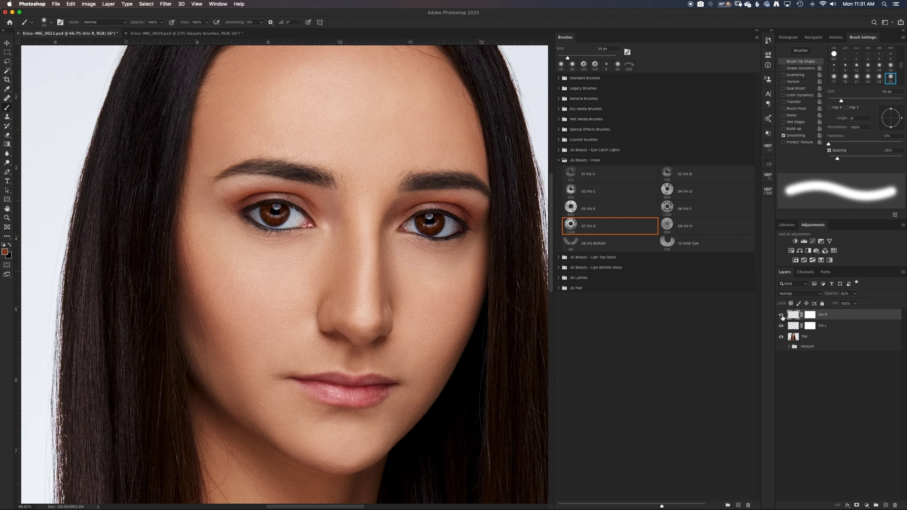
Retarget the Iris R mask, check brush flow, then target the Iris L mask.
click(804, 314)
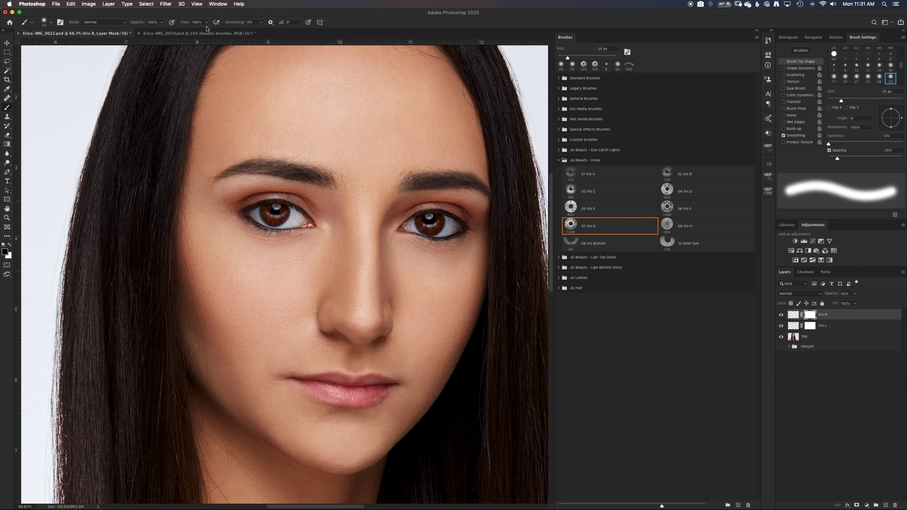
click(207, 23)
click(810, 326)
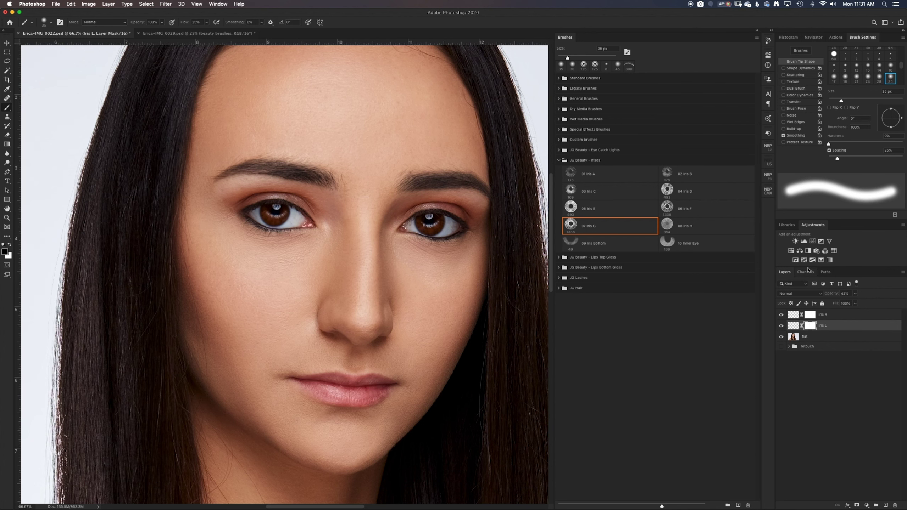
Group Iris R and Iris L into a group named beauty brushes.
key(super+minus)
key(super+minus)
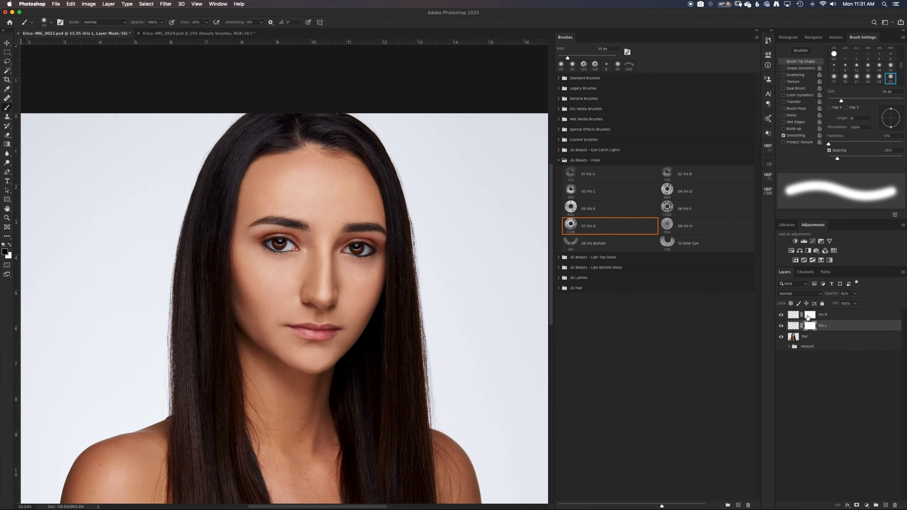
shift+click(823, 316)
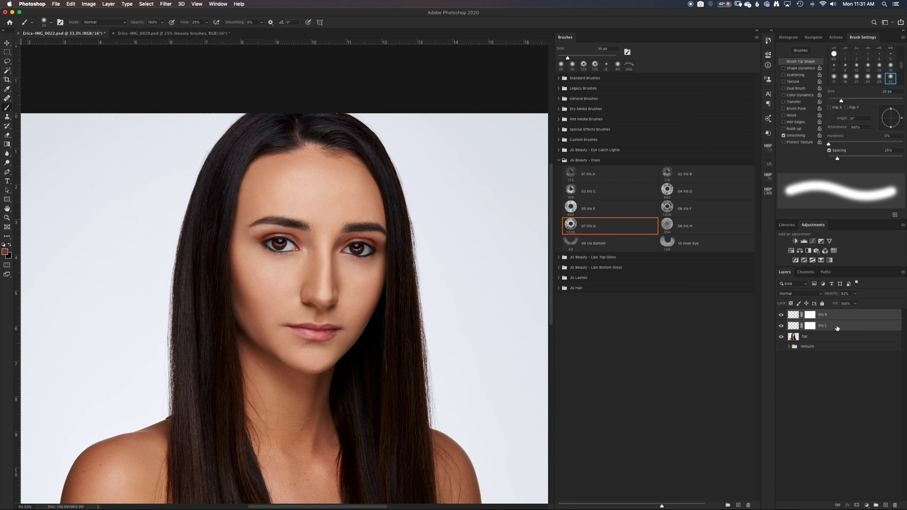
key(super+g)
double_click(807, 314)
text(beauty brushe)
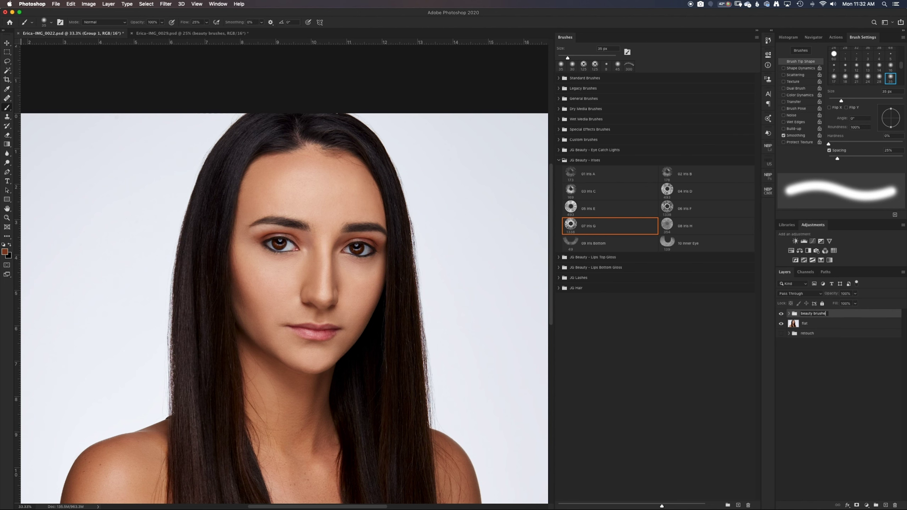
text(s)
key(Return)
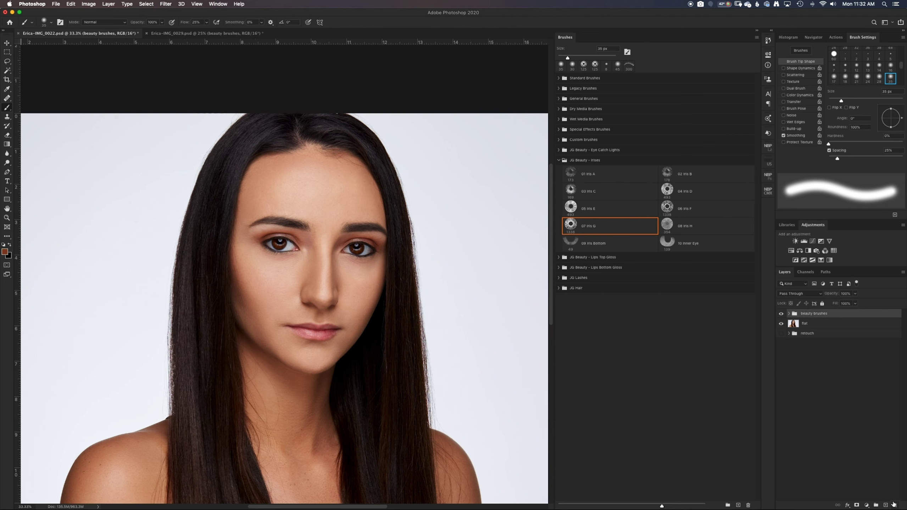
Add new empty layers named Top Lashes R and Top Lashes L.
click(888, 506)
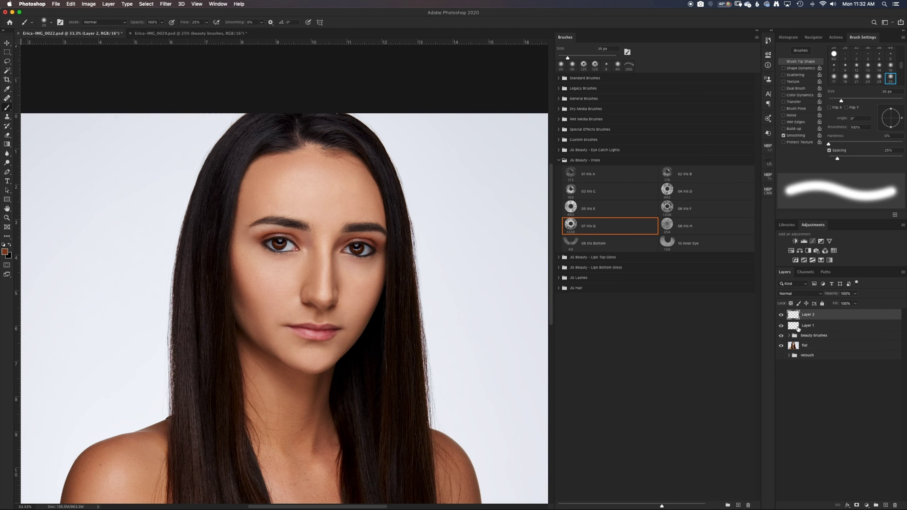
double_click(808, 315)
key(Return)
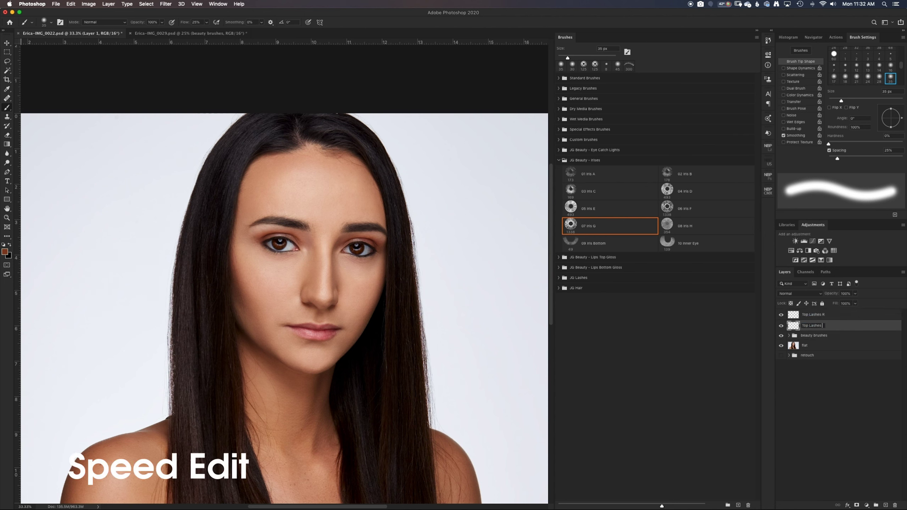
double_click(807, 325)
Name the layer Top Lashes L and stamp a flipped JG Lashes top-lash brush along the upper lid.
text(Top Lashes L)
click(558, 161)
scroll(247, 199, up, 3)
key(ctrl+minus)
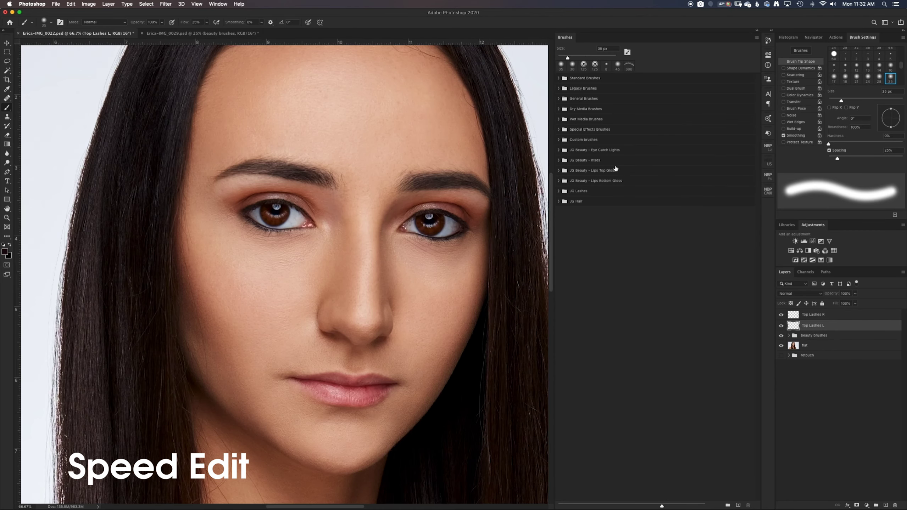
click(558, 190)
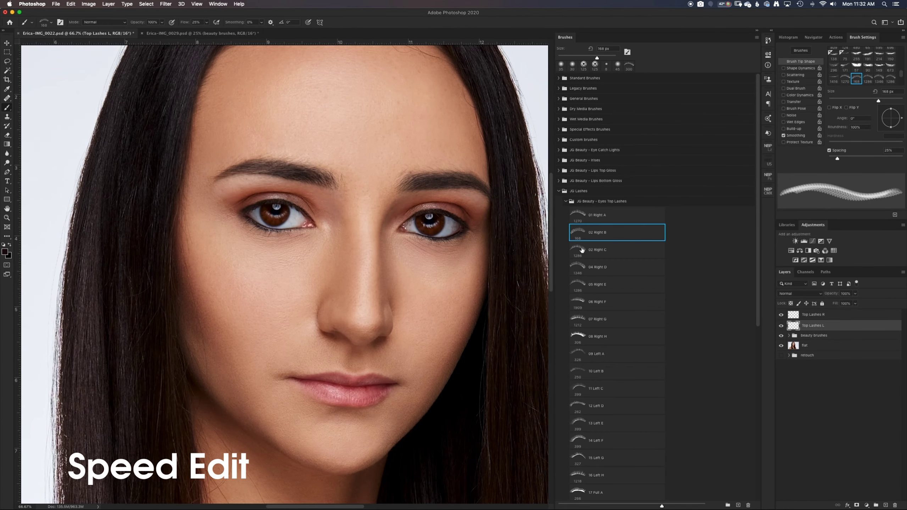
click(597, 249)
click(829, 107)
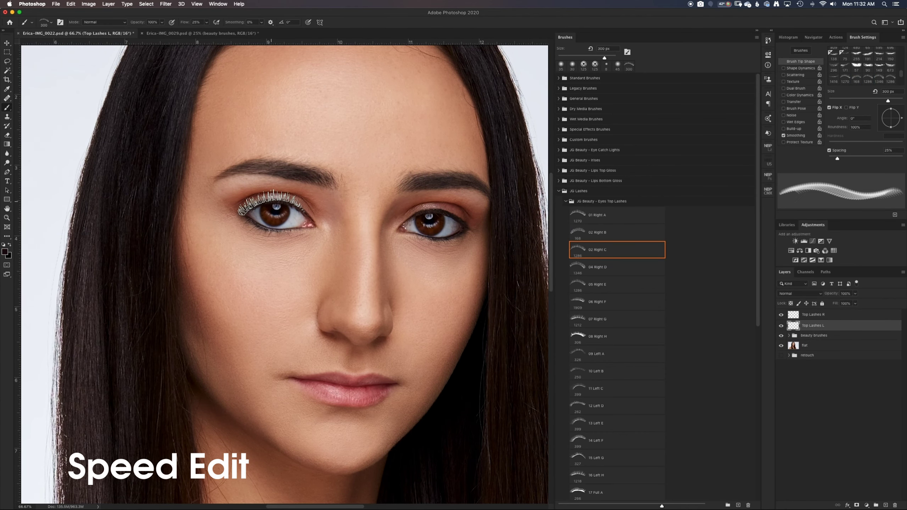
drag(207, 23, 235, 31)
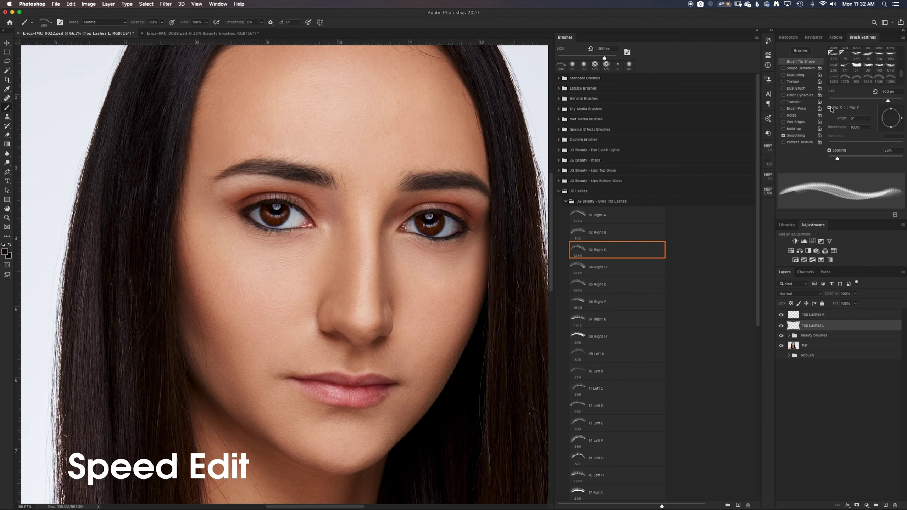
Warp the Top Lashes R lashes so they follow the eyelid curve.
click(813, 314)
click(7, 43)
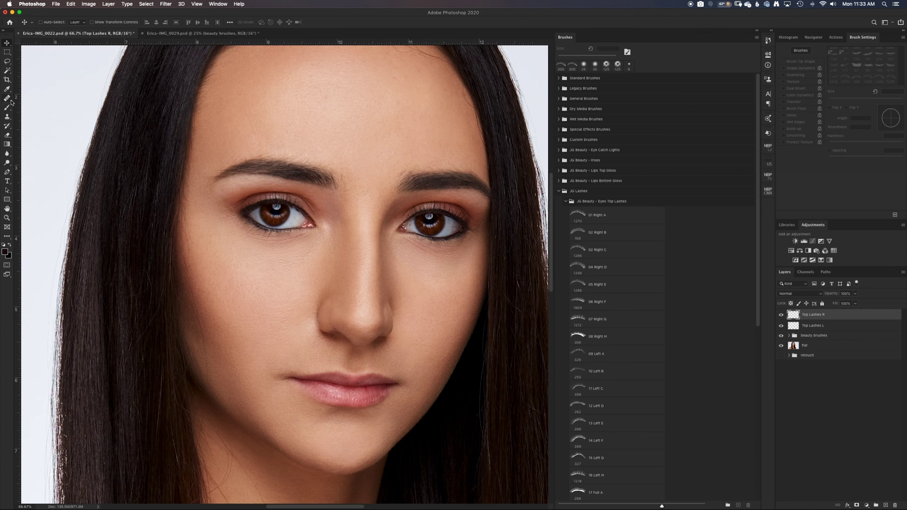
key(ctrl+t)
key(ctrl+plus)
key(ctrl+plus)
right_click(405, 171)
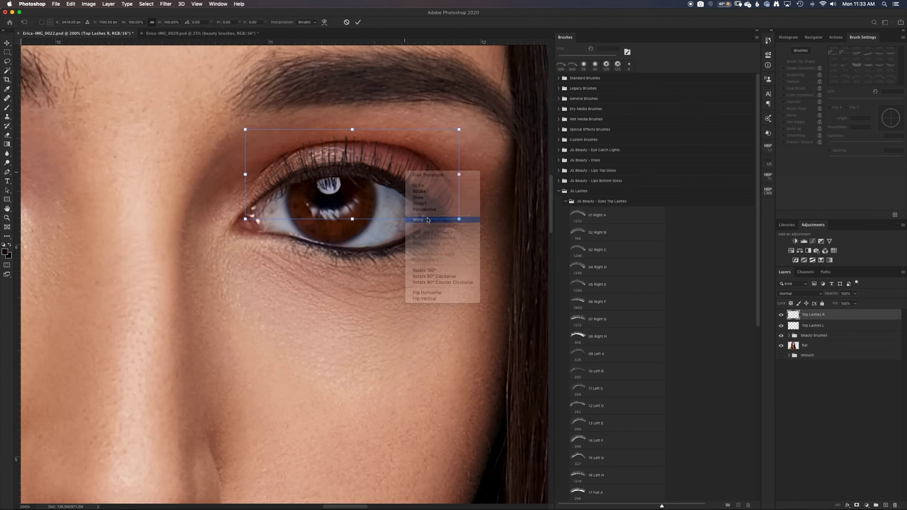
click(440, 216)
drag(245, 219, 241, 215)
drag(459, 219, 462, 230)
drag(387, 130, 392, 136)
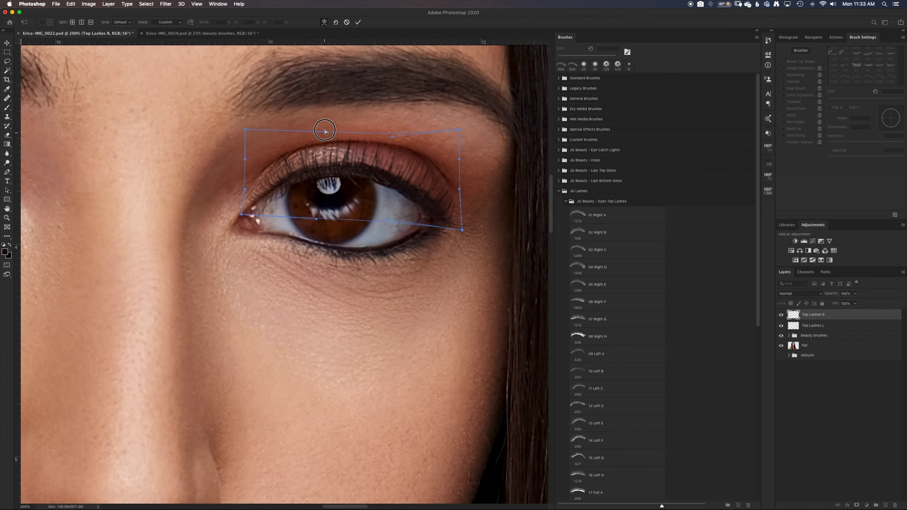
key(Return)
Warp the Top Lashes L lashes to fit the image-left eyelid and its corner.
scroll(316, 215, left, 10)
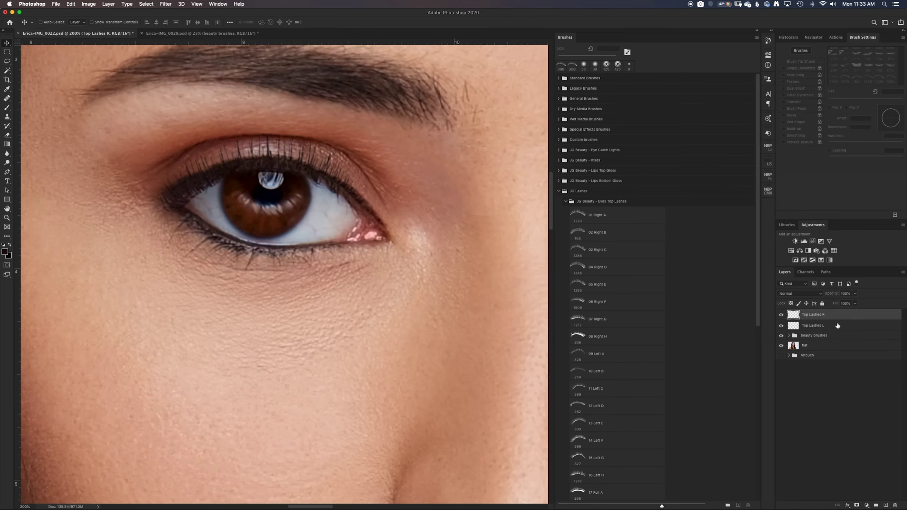
key(alt+bracketleft)
key(ctrl+t)
right_click(306, 175)
click(319, 222)
drag(155, 217, 147, 207)
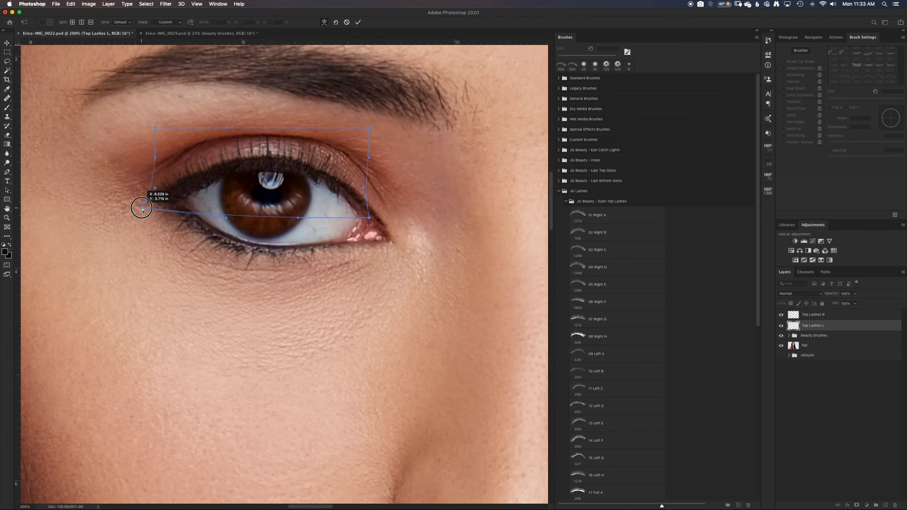
drag(155, 158, 147, 141)
drag(152, 182, 152, 179)
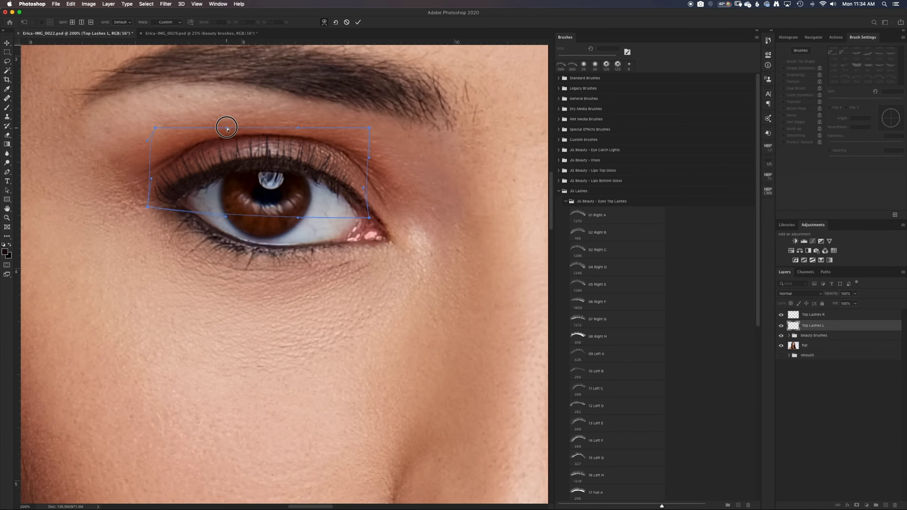
drag(226, 128, 228, 126)
scroll(289, 143, up, 3)
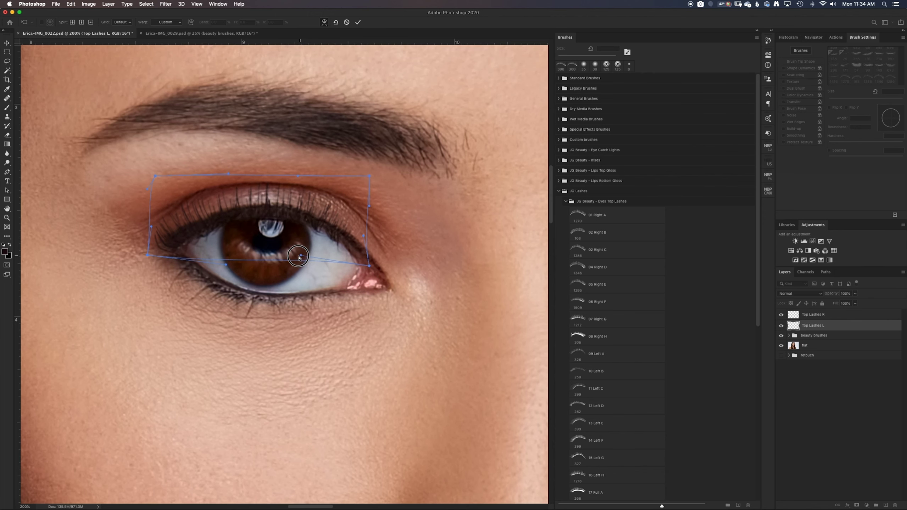
drag(298, 266, 298, 256)
drag(225, 265, 224, 260)
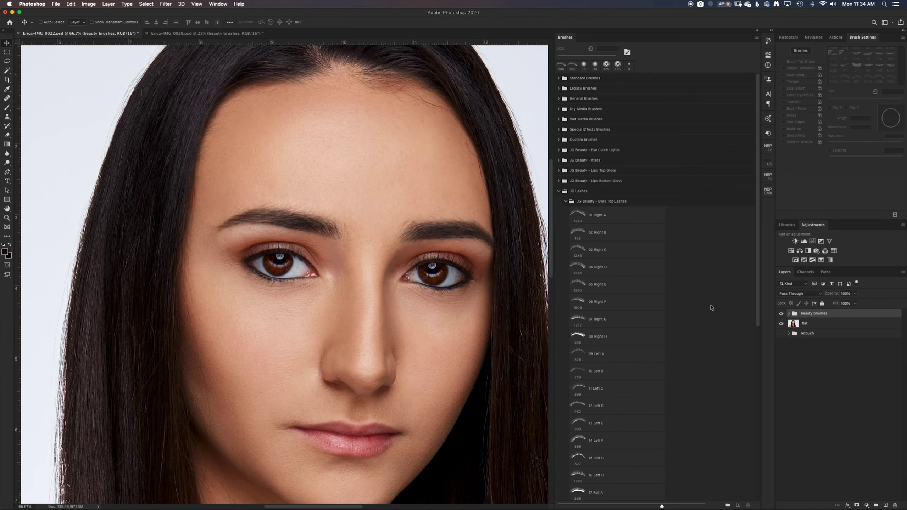
Name the two new layers Lashes Bottom L and R and flip the lash brush horizontally.
double_click(808, 314)
text(tom)
double_click(808, 325)
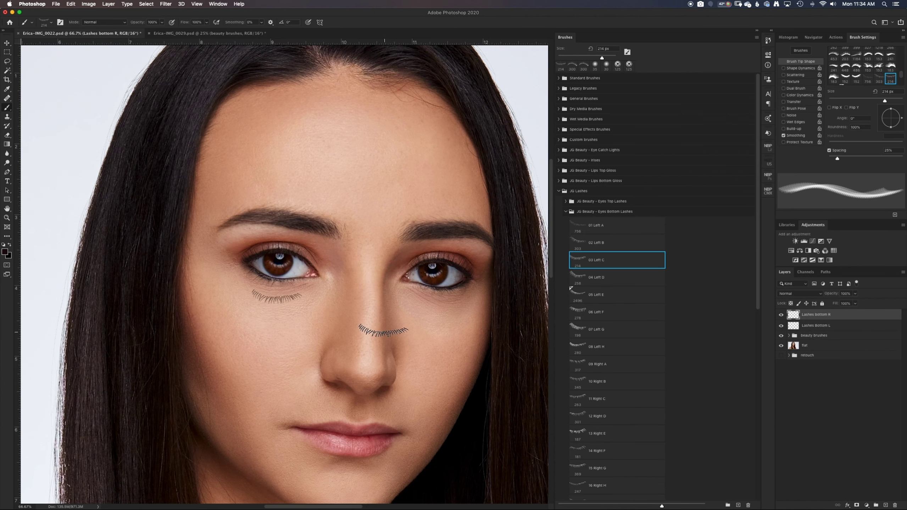
scroll(264, 293, right, 2)
click(829, 107)
scroll(448, 211, down, 3)
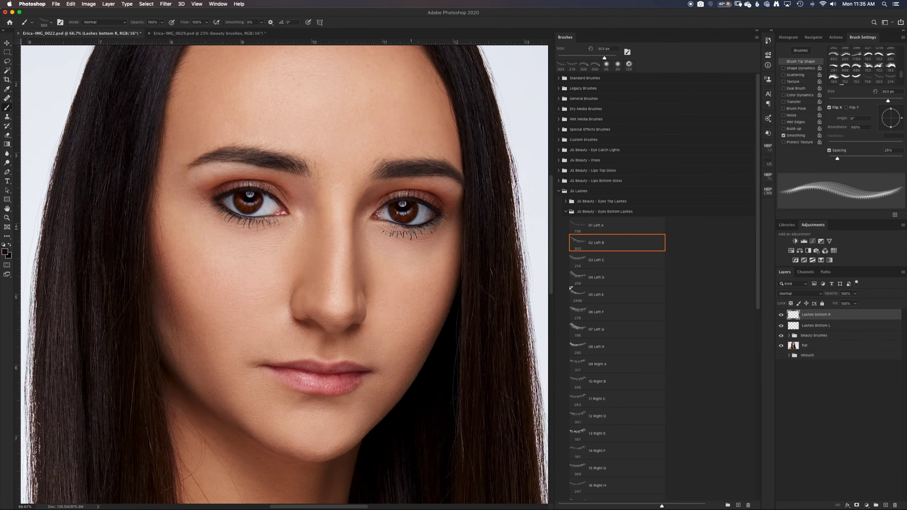
key(ctrl+shift+z)
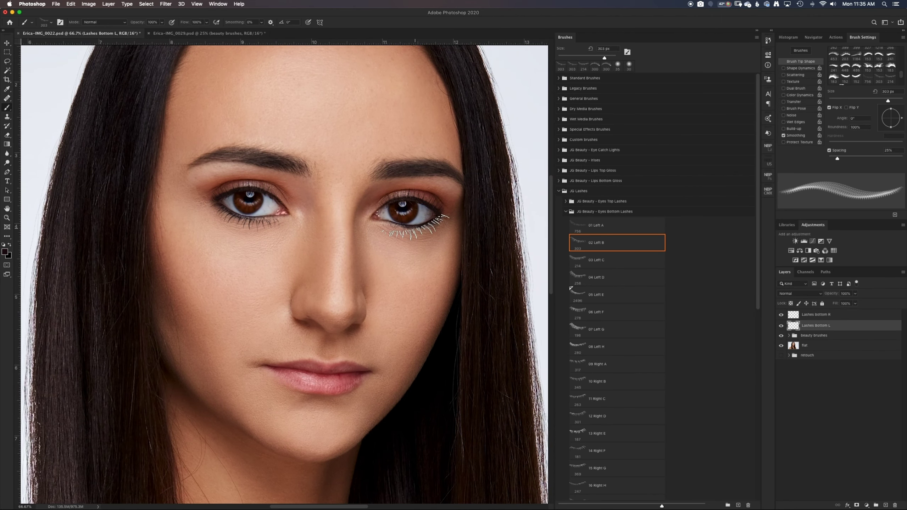
double_click(862, 328)
key(Return)
Warp the Lashes Bottom L lashes along the lower lid.
key(ctrl+t)
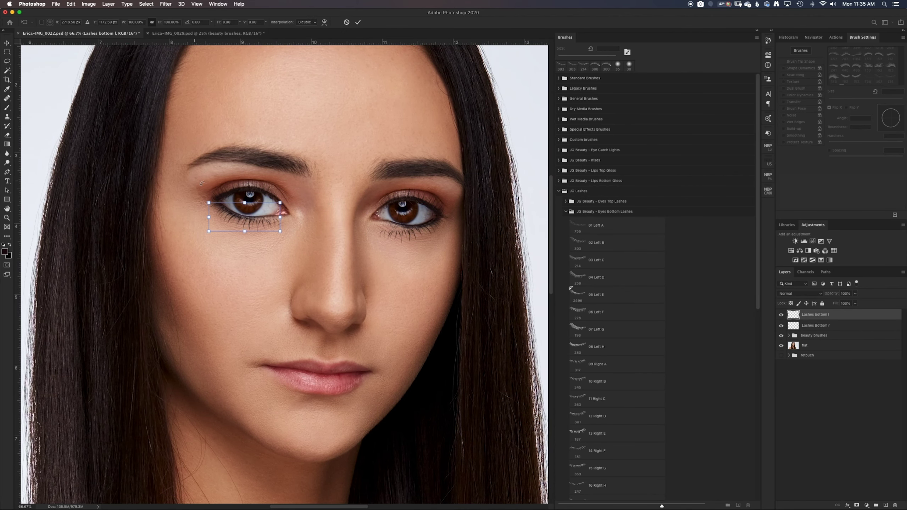
scroll(250, 229, up, 3)
right_click(330, 183)
click(286, 225)
drag(338, 148, 335, 136)
drag(338, 235, 334, 214)
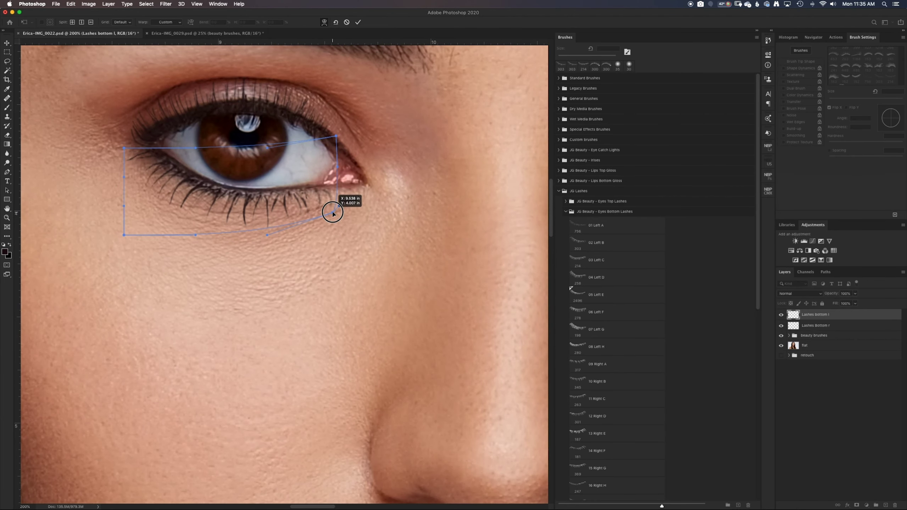
key(Return)
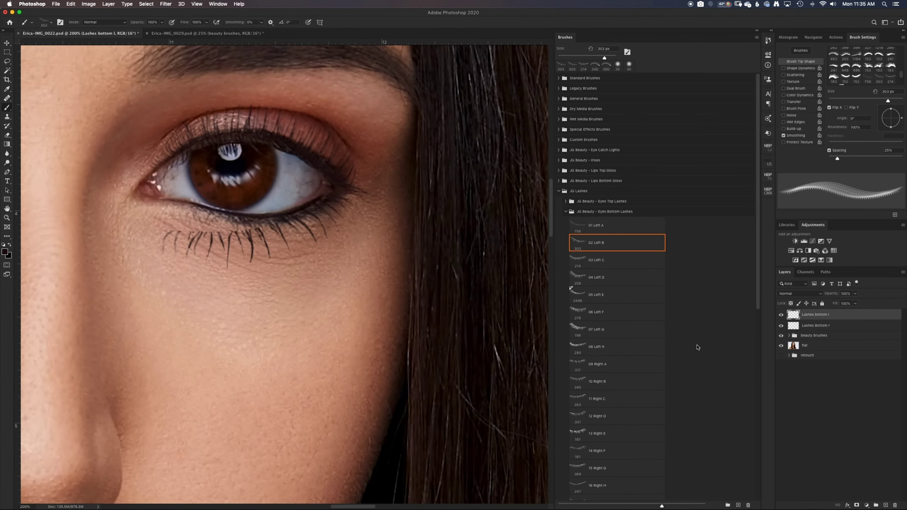
Tilt and warp the other bottom lash layer to follow its lower lid.
click(816, 326)
key(ctrl+t)
drag(384, 188, 377, 196)
right_click(308, 221)
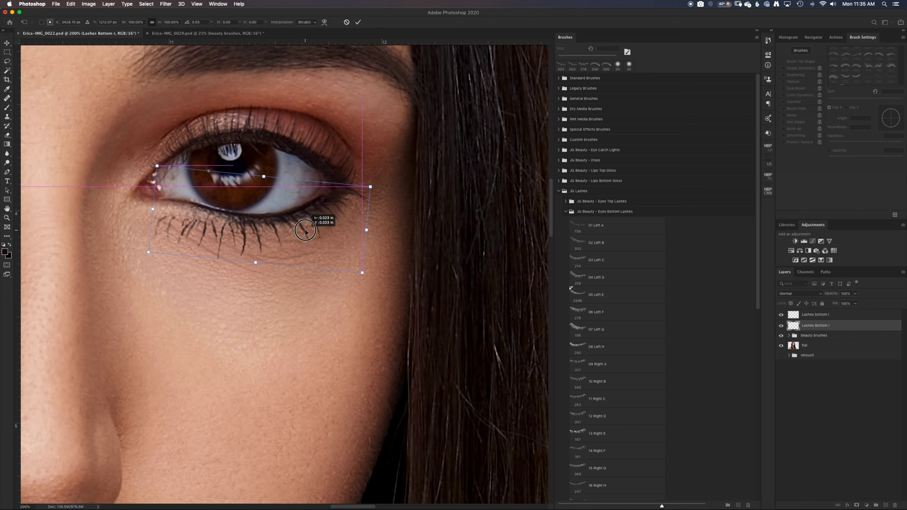
click(332, 167)
mouse_move(162, 191)
mouse_down()
mouse_move(176, 205)
mouse_move(169, 218)
mouse_up()
drag(221, 251, 268, 225)
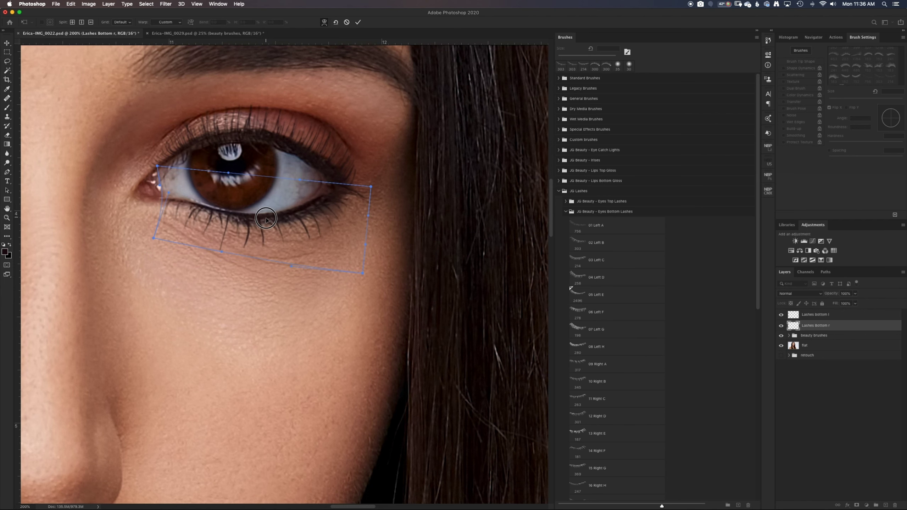
key(Return)
Add a mask to the lash layer and set the brush to 9 px at 12% flow.
key(b)
click(856, 505)
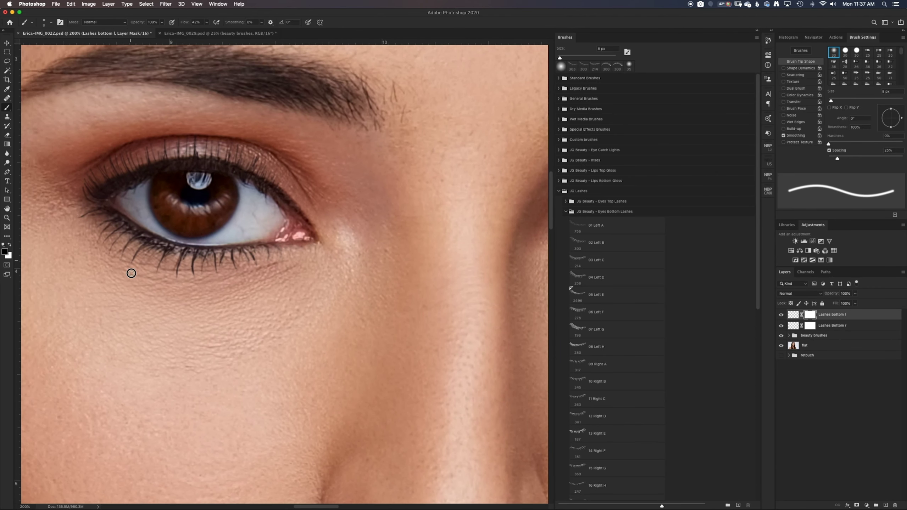
key(bracketright)
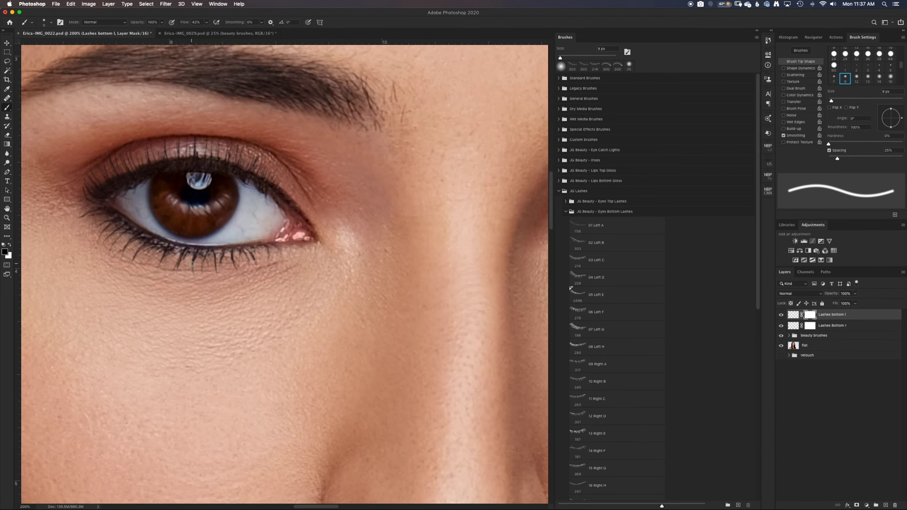
key(shift+1)
key(shift+2)
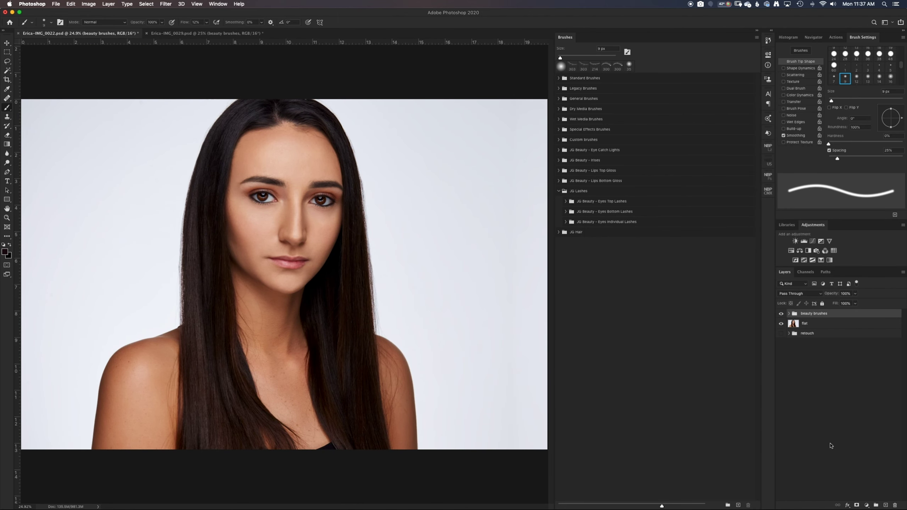
On a new layer, stamp the 02 Long Side Fringe brush at 8° along the left hair edge.
key(ctrl+shift+alt+n)
click(558, 190)
click(558, 201)
click(617, 260)
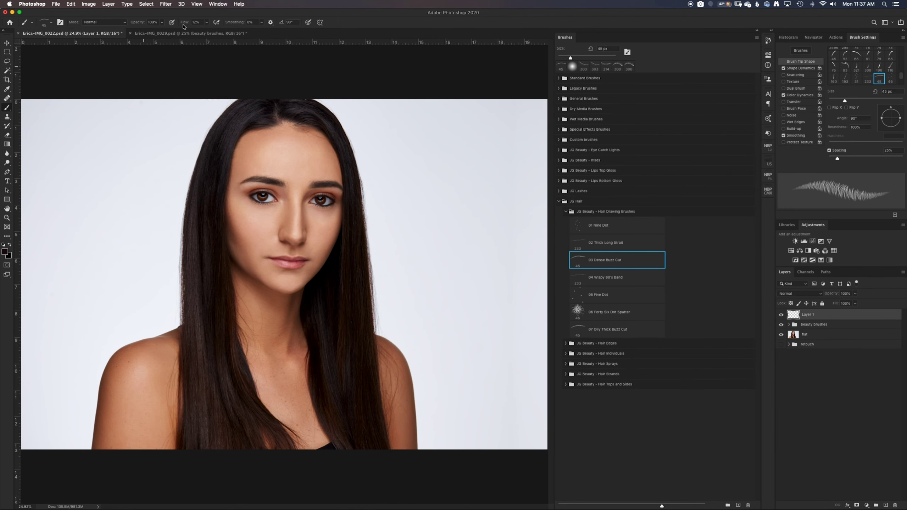
key(shift+0)
click(565, 212)
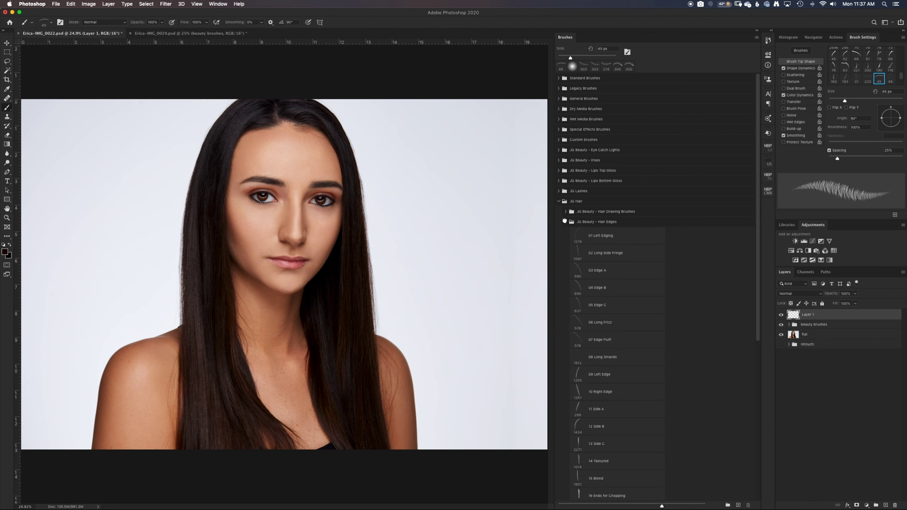
click(618, 357)
key(period)
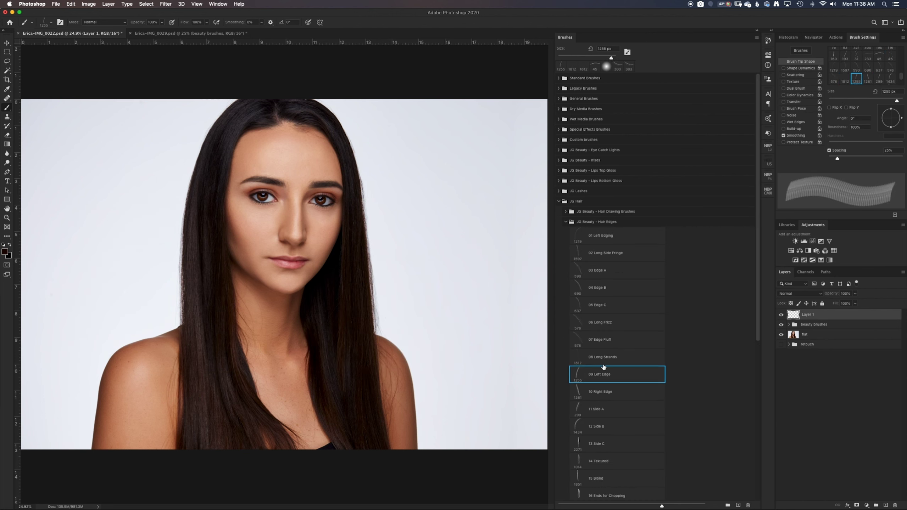
key(comma)
key(comma)
key(comma)
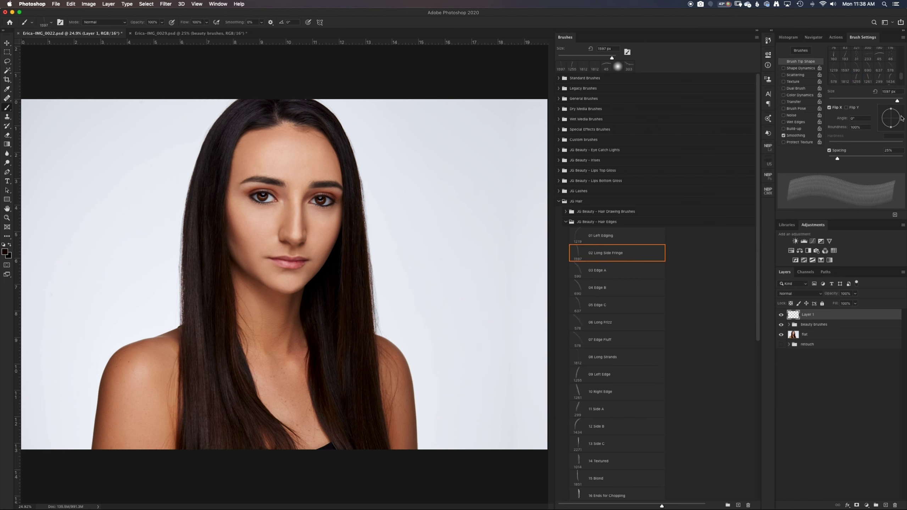
drag(901, 118, 901, 117)
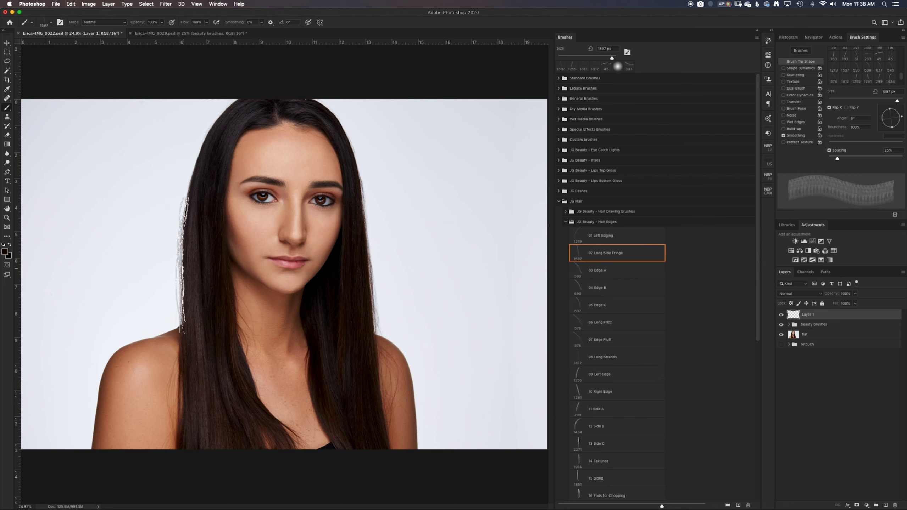
click(183, 267)
Warp the hair strands and name the layer Hair Edges.
key(ctrl+t)
right_click(194, 224)
click(232, 257)
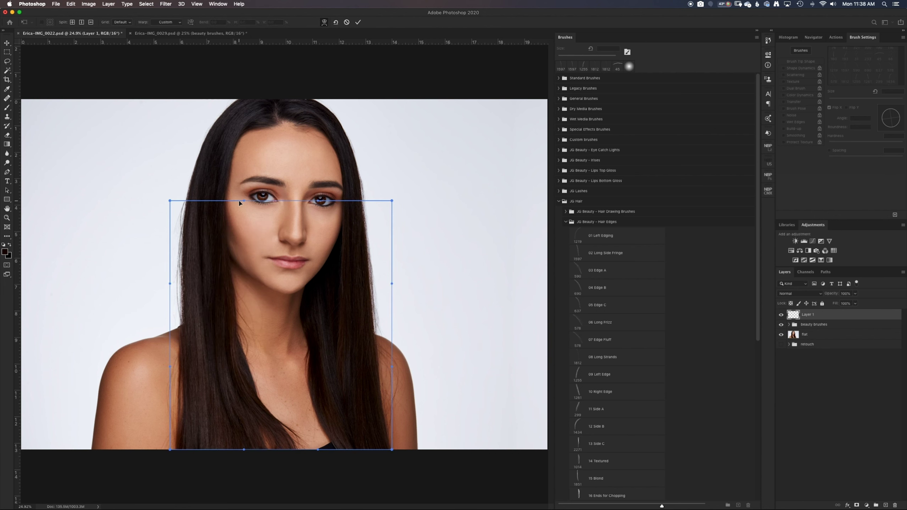
key(Return)
double_click(821, 315)
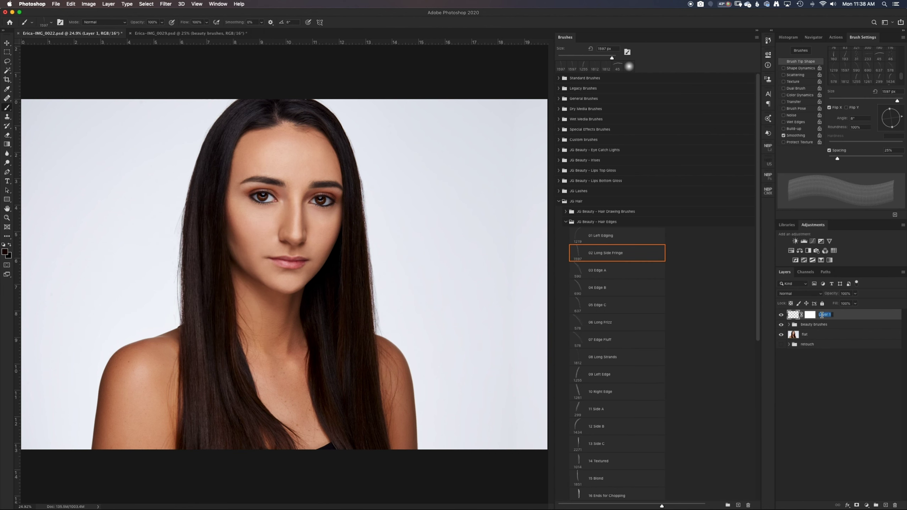
text(Hair Edges)
key(Return)
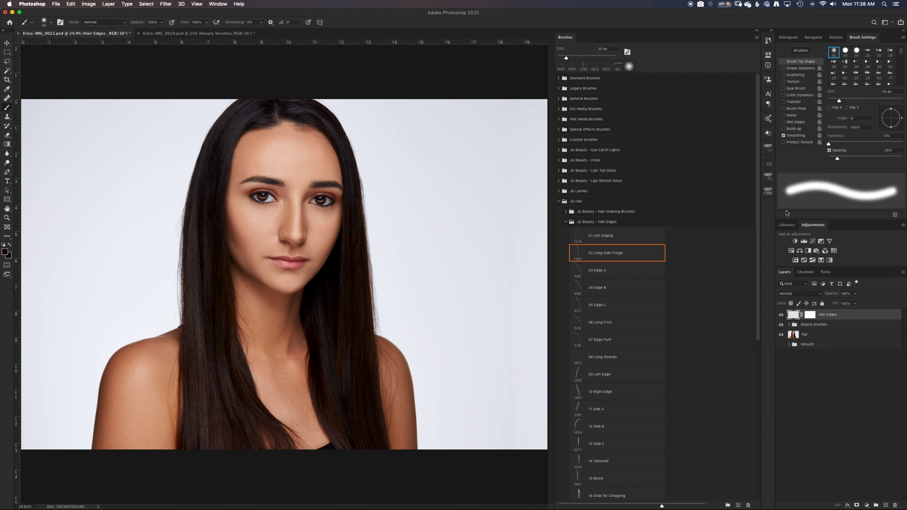
Add a mask to Hair Edges and prepare a 60 px soft brush with swapped colours.
key(ctrl+backslash)
key(ctrl+plus)
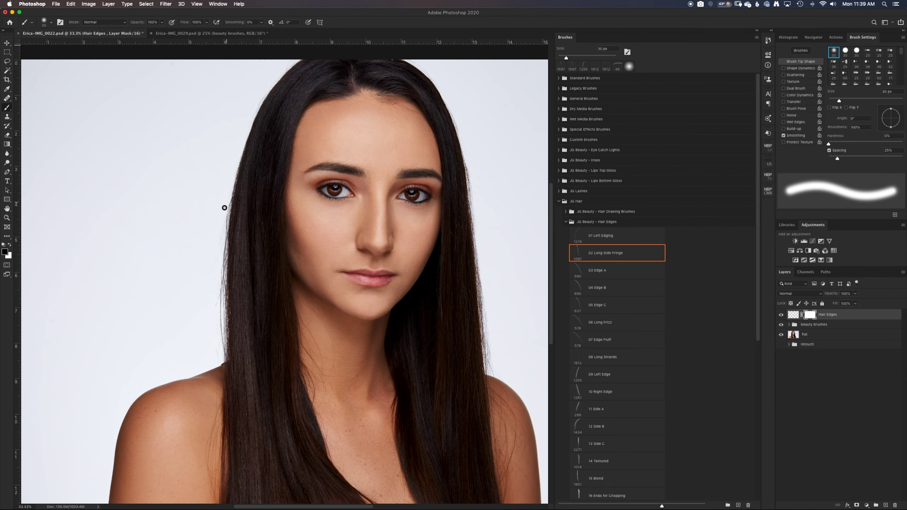
key(bracketright)
key(bracketright)
key(bracketright)
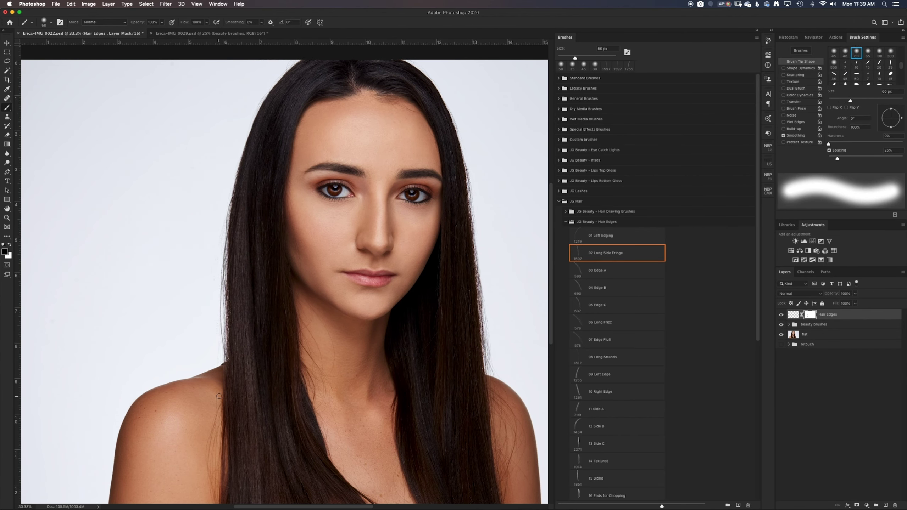
key(bracketright)
key(bracketright)
click(781, 315)
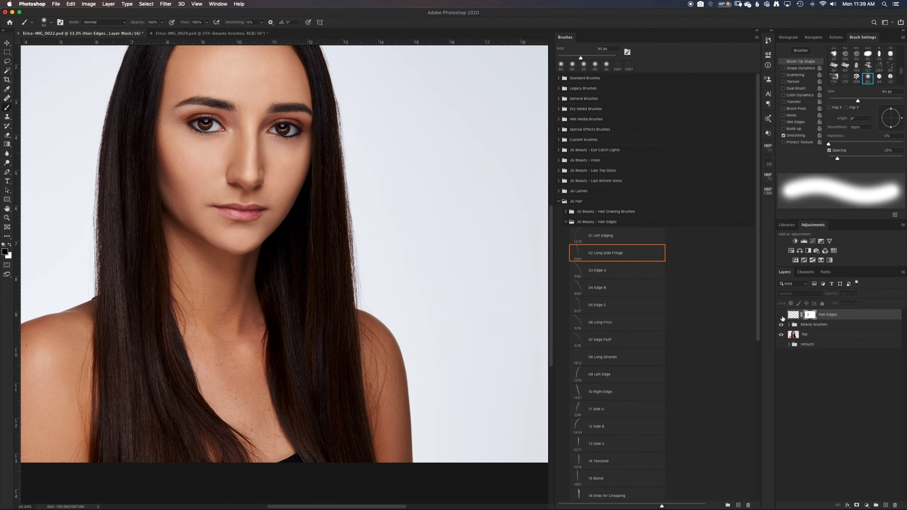
key(bracketleft)
key(bracketleft)
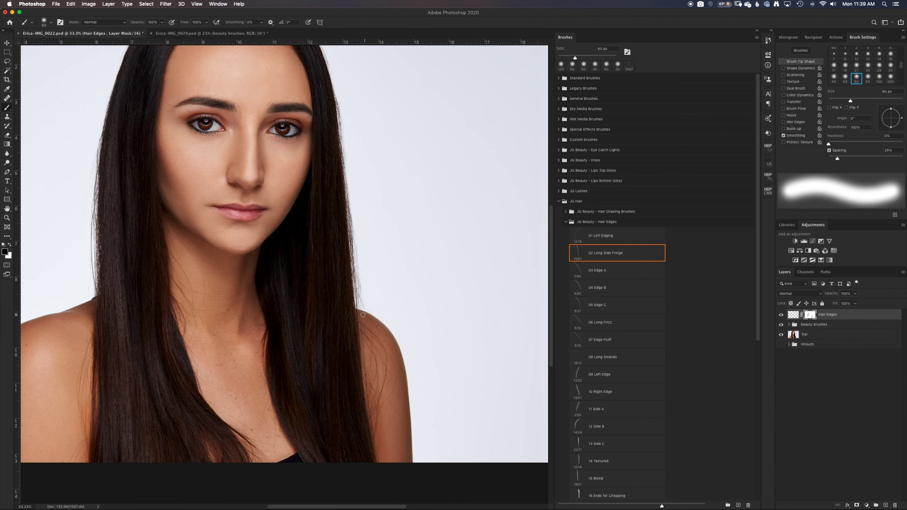
key(x)
key(bracketleft)
key(bracketleft)
key(bracketleft)
scroll(363, 315, up, 1)
drag(440, 341, 393, 322)
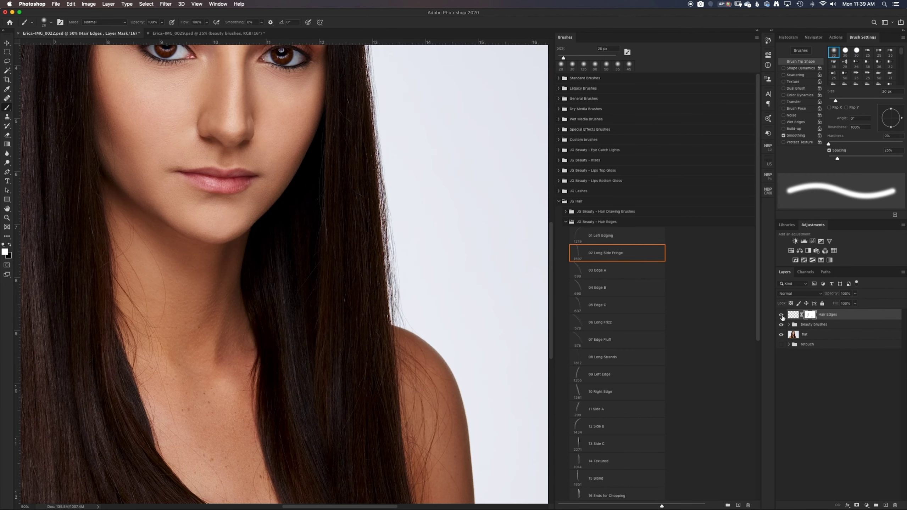
key(super+0)
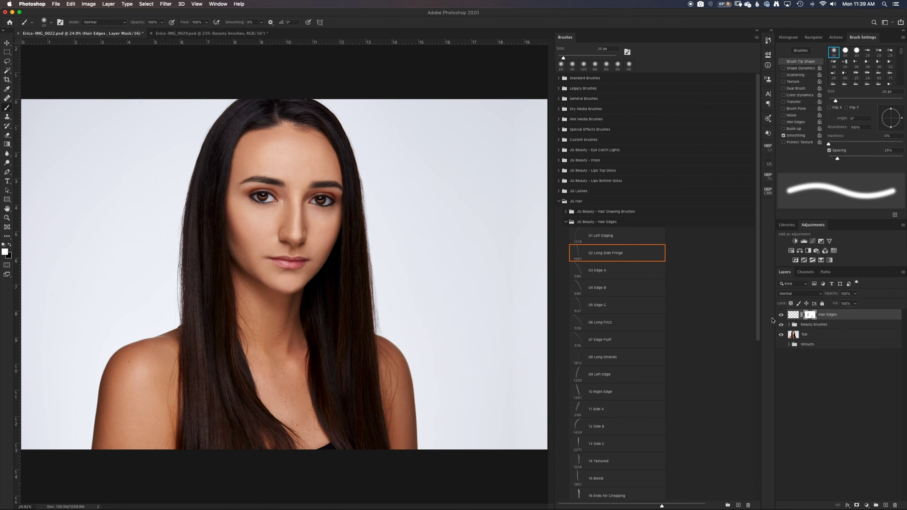
Cancel a transform on the Hair Edges pixels, then remove the trial Hair Edges layer.
click(793, 314)
key(super+t)
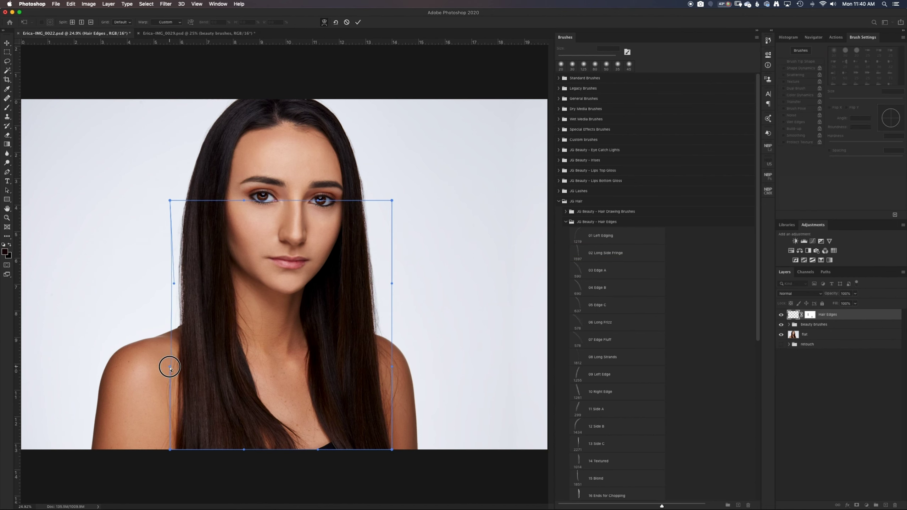
key(Escape)
key(BackSpace)
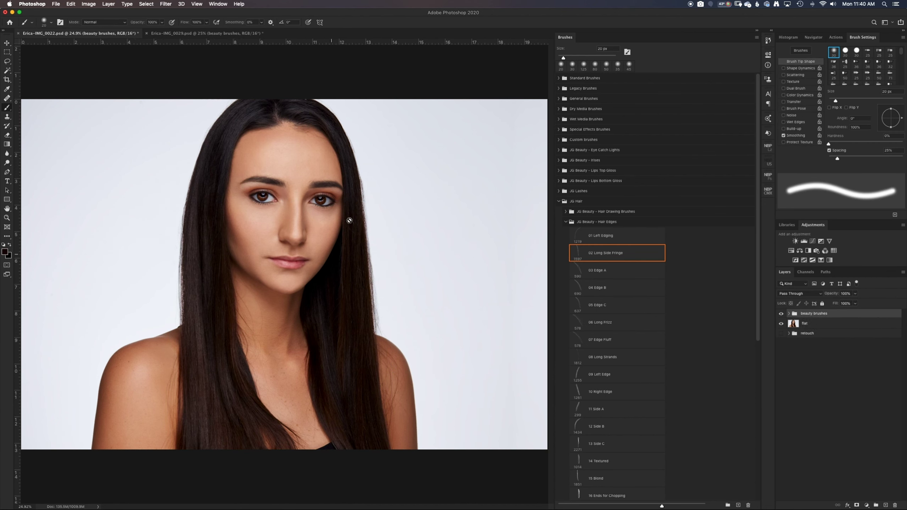
click(566, 222)
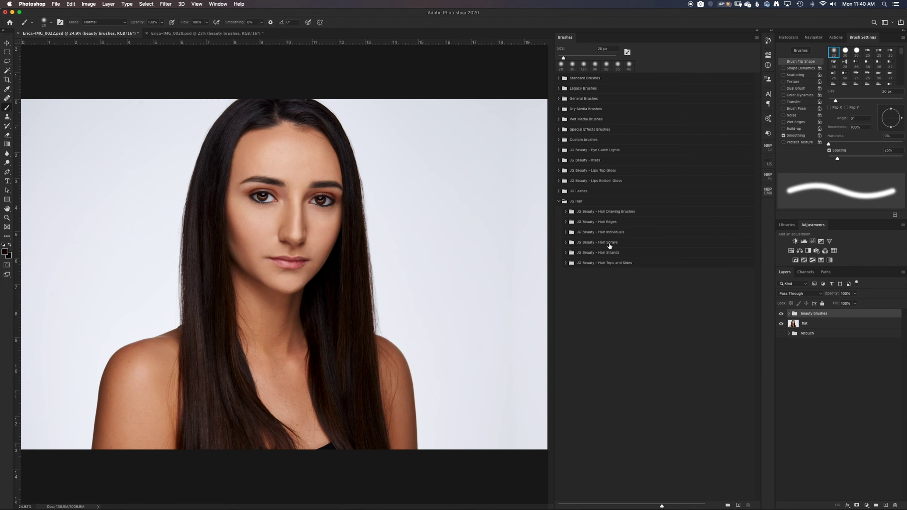
Add two empty layers named Catch Light R and Catch Light L.
click(558, 202)
click(559, 150)
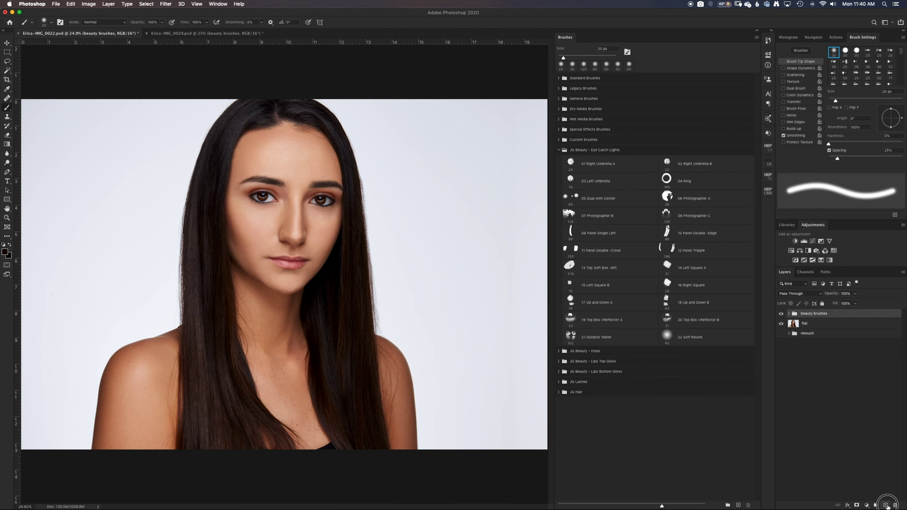
click(885, 506)
double_click(808, 315)
text(Catch Light R)
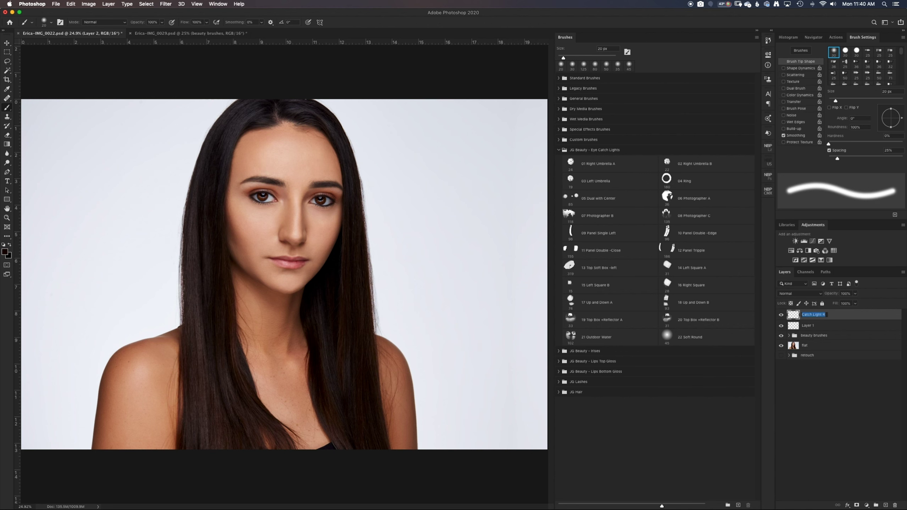
key(Tab)
text(Catch Light L)
key(Return)
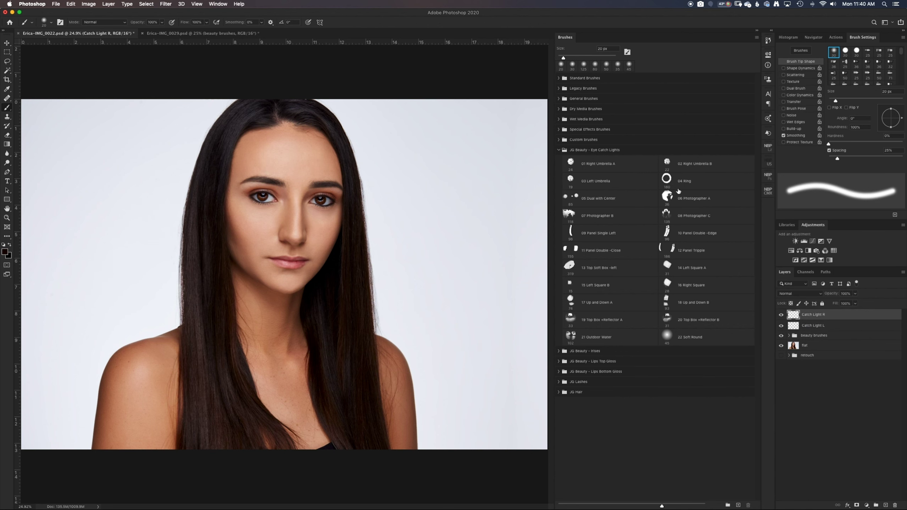
After trying the Panel Double and Ring brushes, stamp a 16 Right Square catch light on the eye.
key(super+plus)
key(super+plus)
click(590, 252)
key(bracketleft)
key(bracketleft)
key(bracketleft)
click(356, 192)
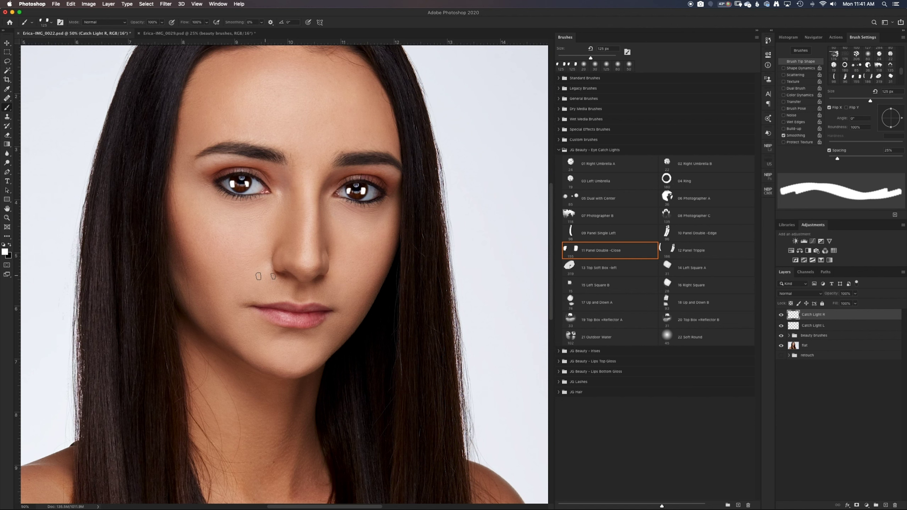
key(super+z)
key(super+z)
click(684, 181)
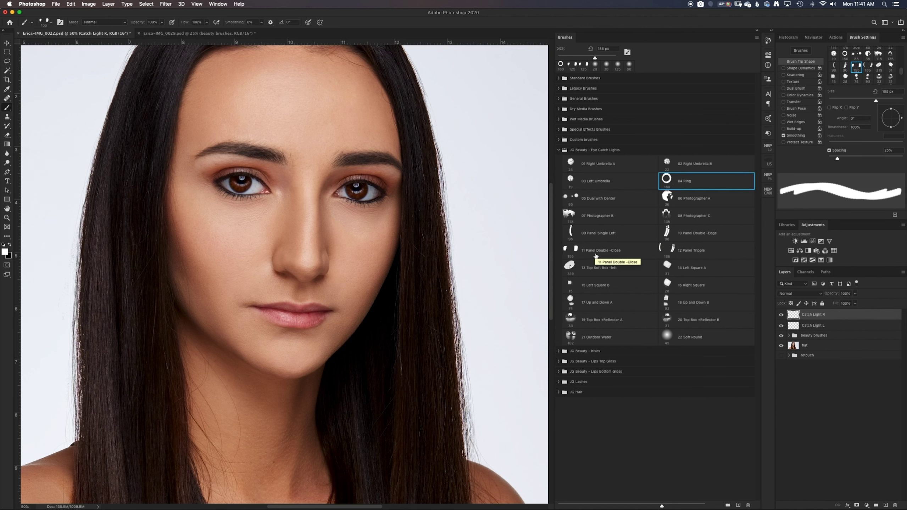
click(692, 285)
key(alt+bracketleft)
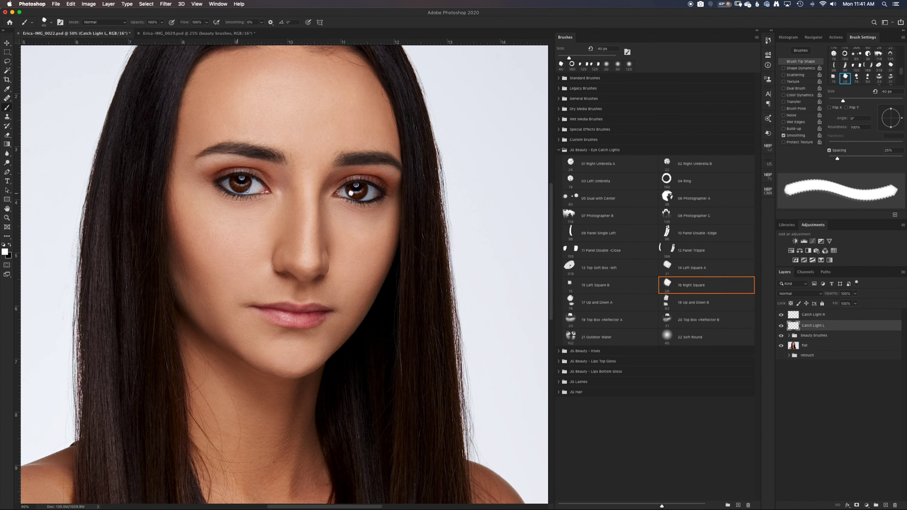
click(235, 186)
Rotate the catch light to match the lighting and adjust the other eye's catch light.
key(super+t)
drag(279, 162, 280, 166)
key(Return)
key(alt+bracketright)
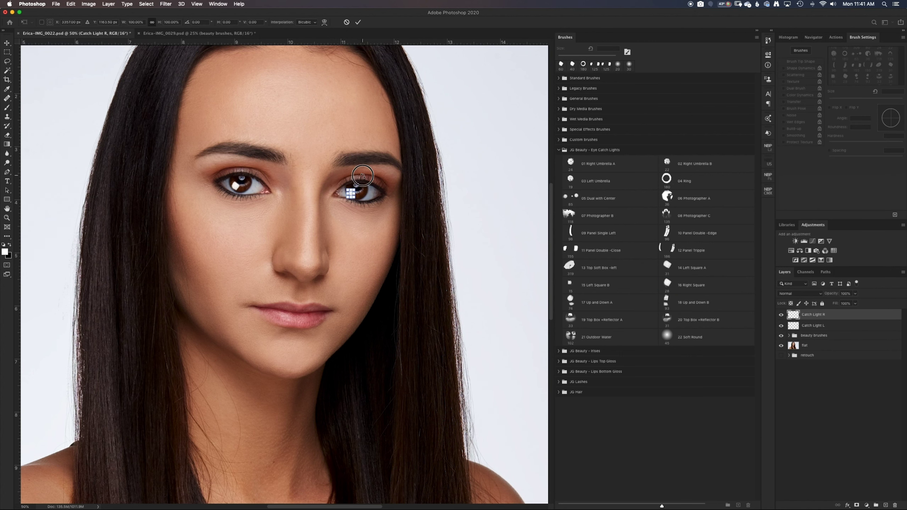
click(352, 193)
Set both catch light layers to Soft Light and move them into the beauty brushes group.
click(799, 294)
click(810, 377)
key(alt+bracketleft)
click(800, 294)
click(797, 375)
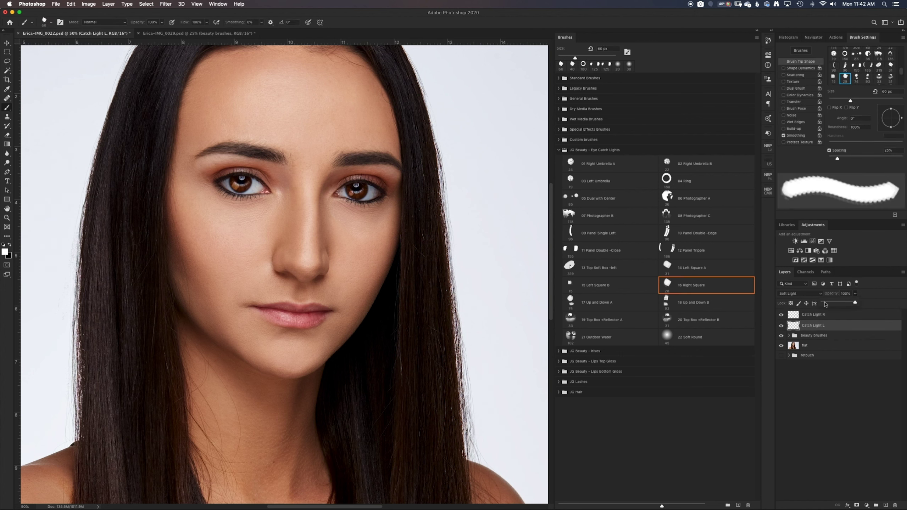
click(781, 315)
shift+click(825, 315)
drag(824, 314, 895, 505)
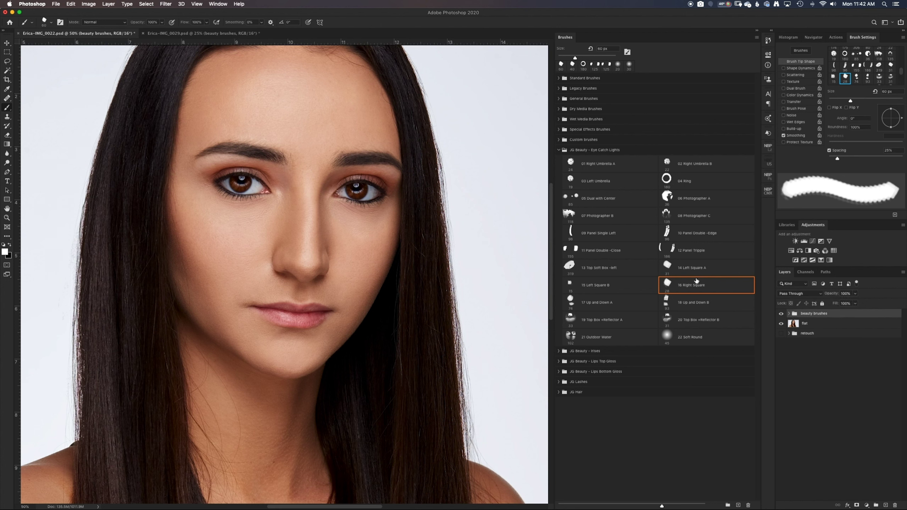
click(781, 314)
click(558, 151)
Warp the Bottom Lips gloss so its bottom edge and corner fit the lower lip.
key(super+alt+shift+n)
key(super+alt+shift+n)
double_click(808, 315)
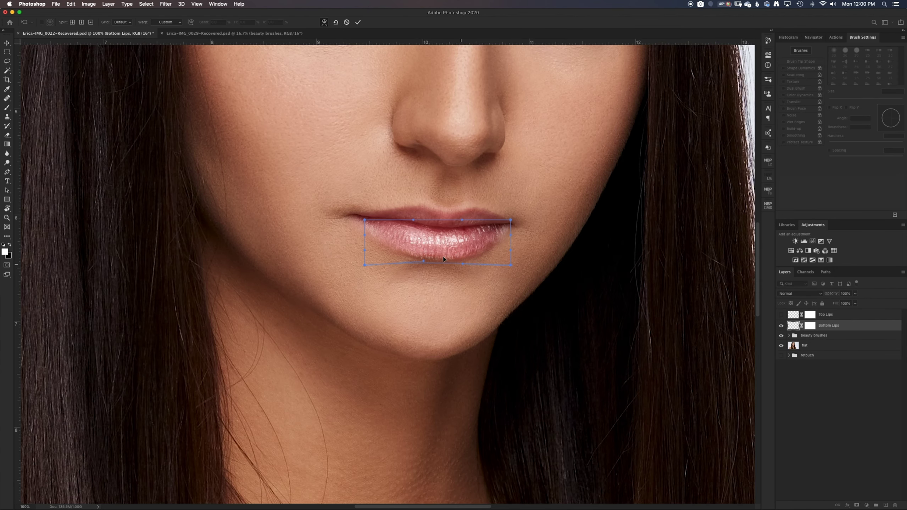
drag(443, 259, 444, 255)
drag(365, 266, 368, 264)
key(Return)
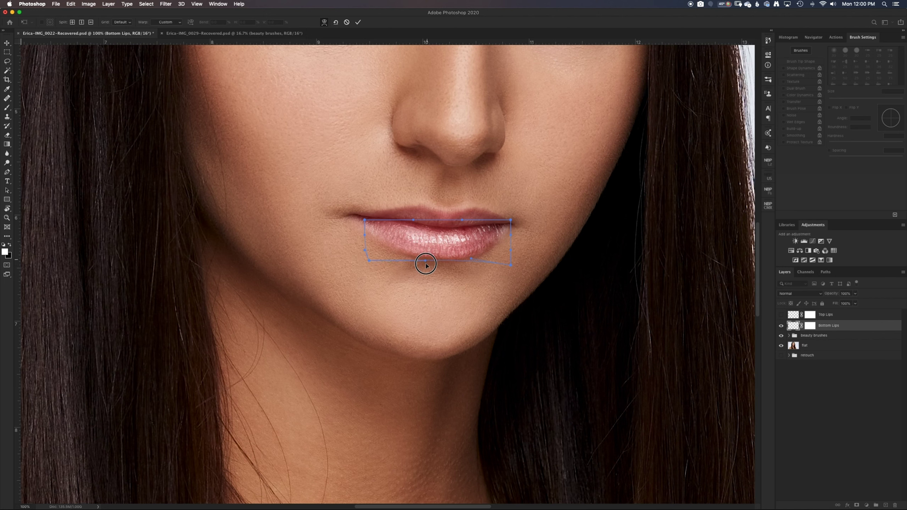
Prepare a black 40 px brush at 63% flow on the Bottom Lips mask.
key(b)
key(super+backslash)
key(shift+b)
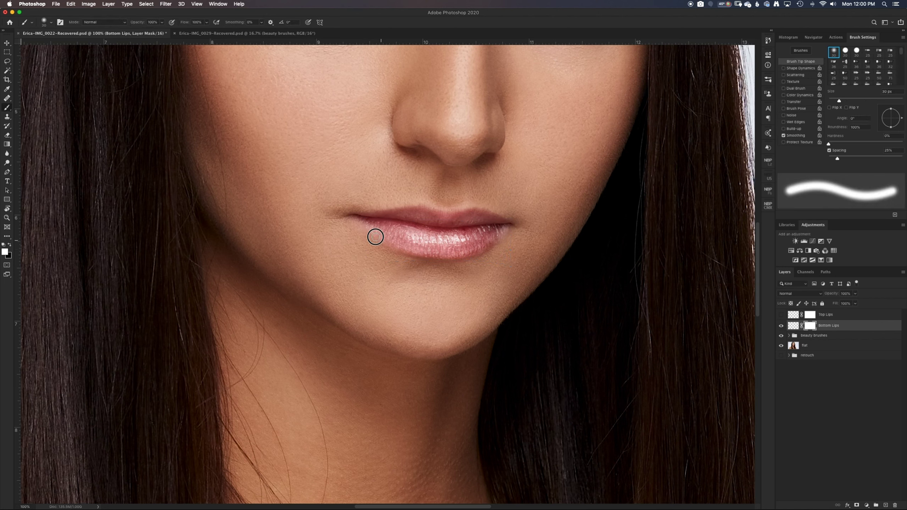
key(shift+6)
key(shift+3)
key(bracketright)
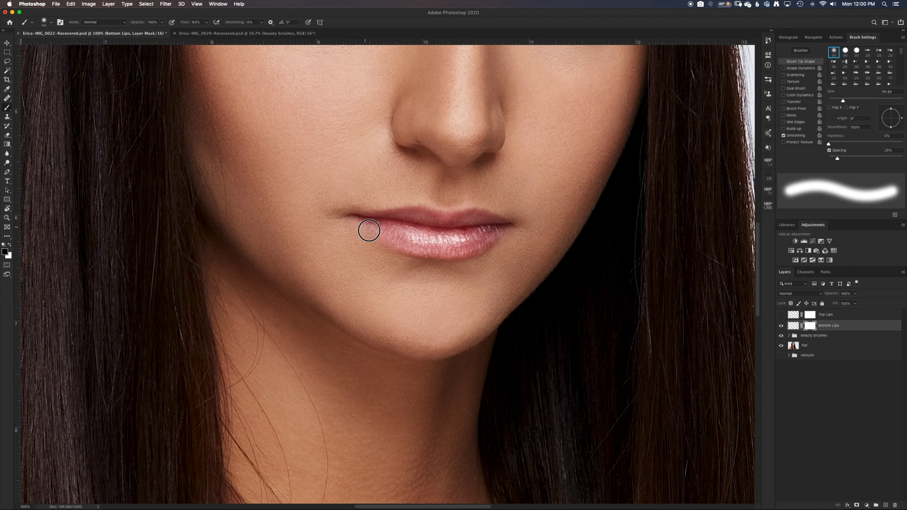
Lower Bottom Lips opacity to about 48% and check it on the whole face.
drag(840, 304, 860, 304)
key(super+minus)
key(super+minus)
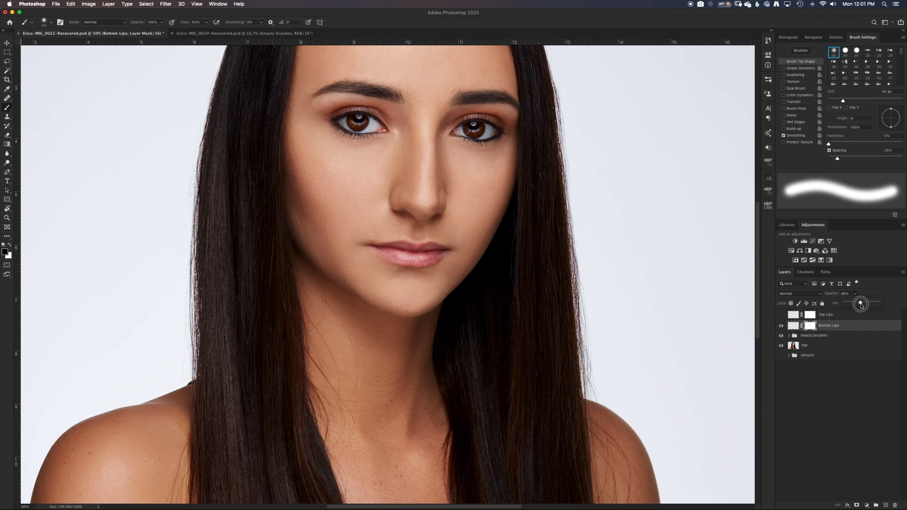
click(782, 326)
key(bracketright)
key(bracketright)
key(bracketright)
Show the Top Lips layer and warp its gloss corner to fit the upper lip.
click(781, 314)
click(826, 315)
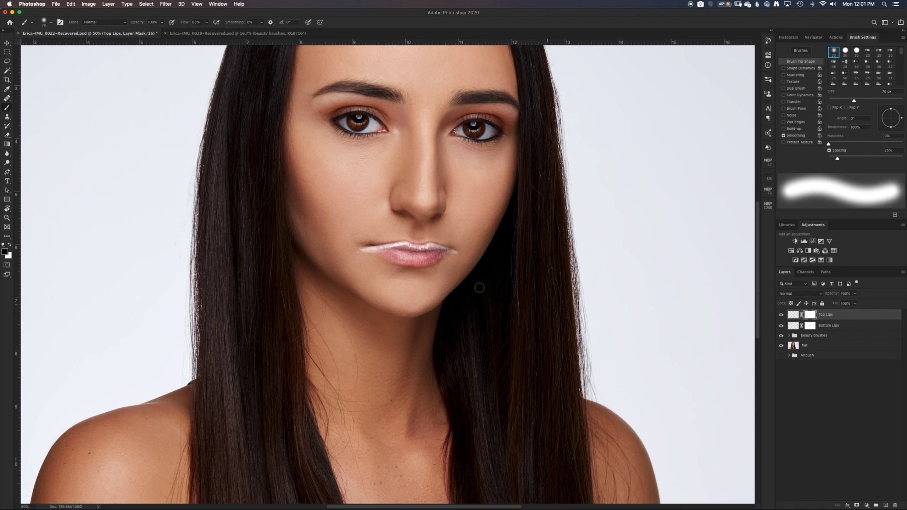
click(793, 315)
key(super+plus)
key(super+t)
right_click(509, 219)
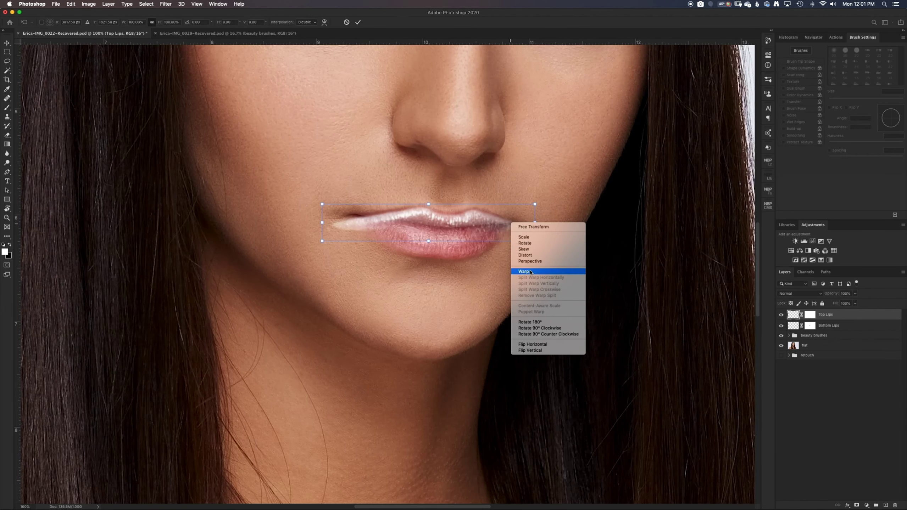
click(536, 270)
drag(322, 204, 321, 196)
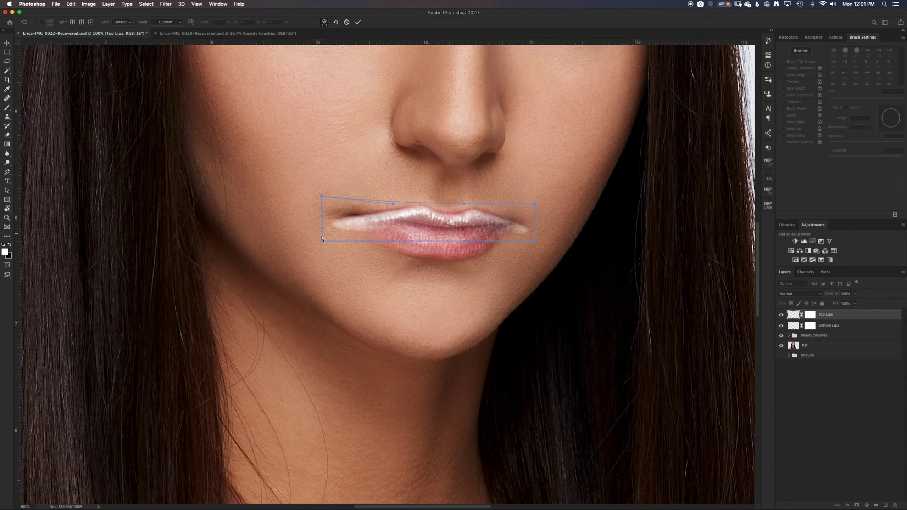
key(Return)
Mask Top Lips gloss off the left mouth corner, use Soft Light, opacity about 38%.
key(b)
click(809, 315)
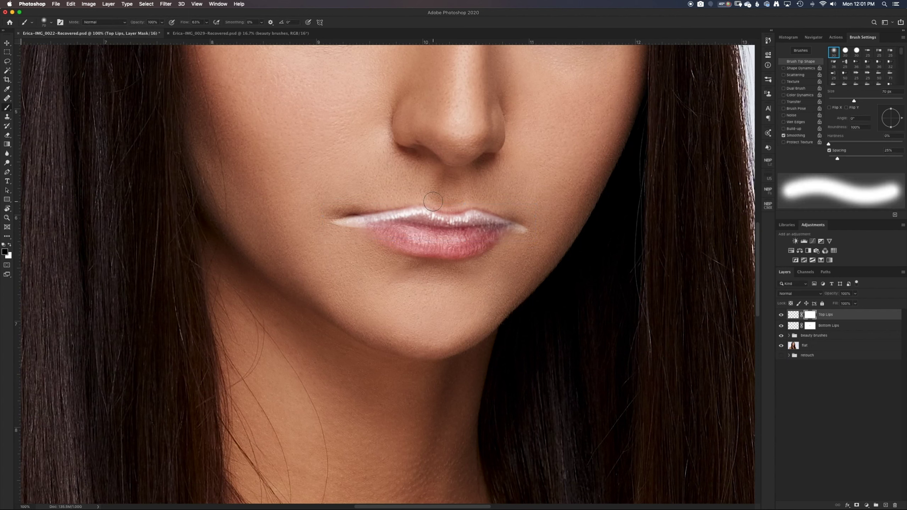
key(x)
drag(336, 221, 357, 222)
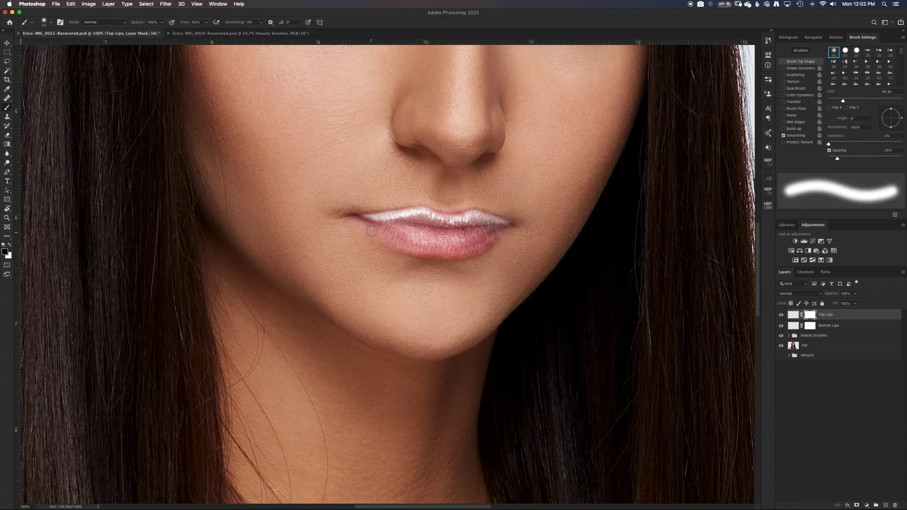
key(bracketright)
click(799, 293)
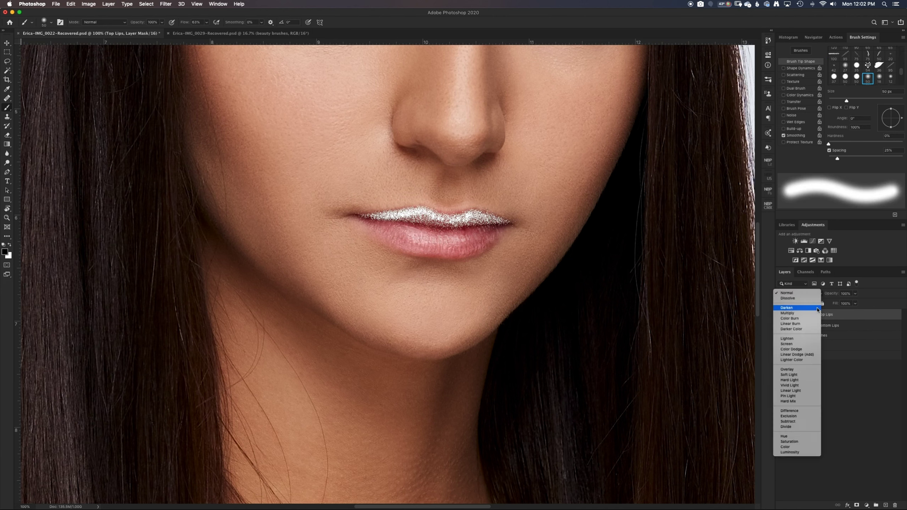
drag(855, 294, 839, 303)
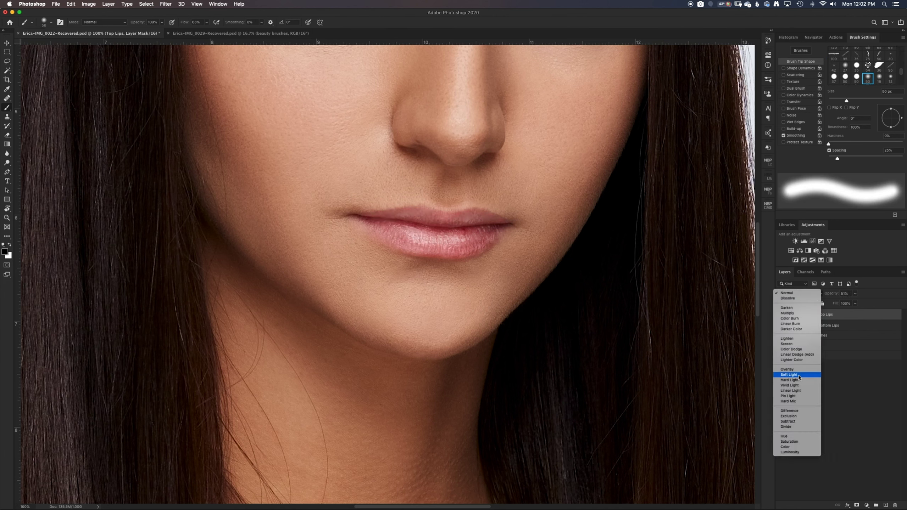
Split the Top Lips Blend If sliders so the gloss fades out of darker lip tones.
key(ctrl+minus)
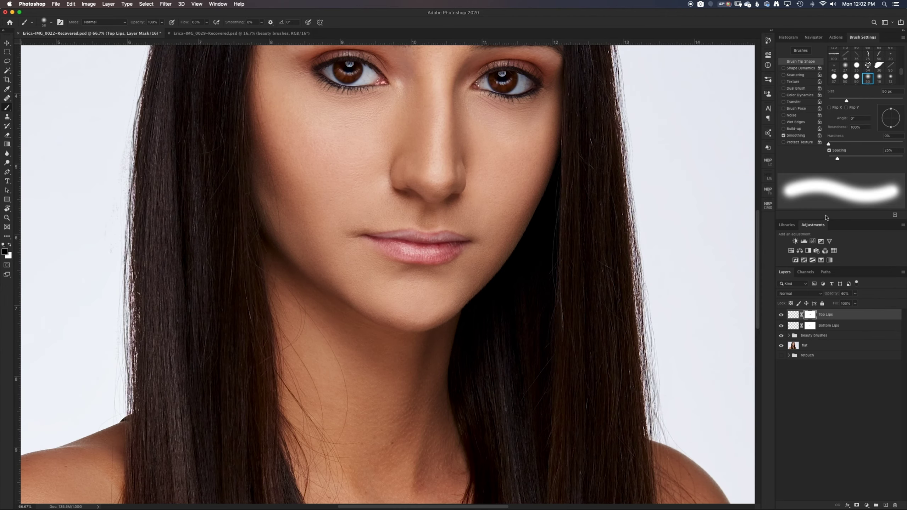
double_click(856, 314)
drag(707, 206, 702, 207)
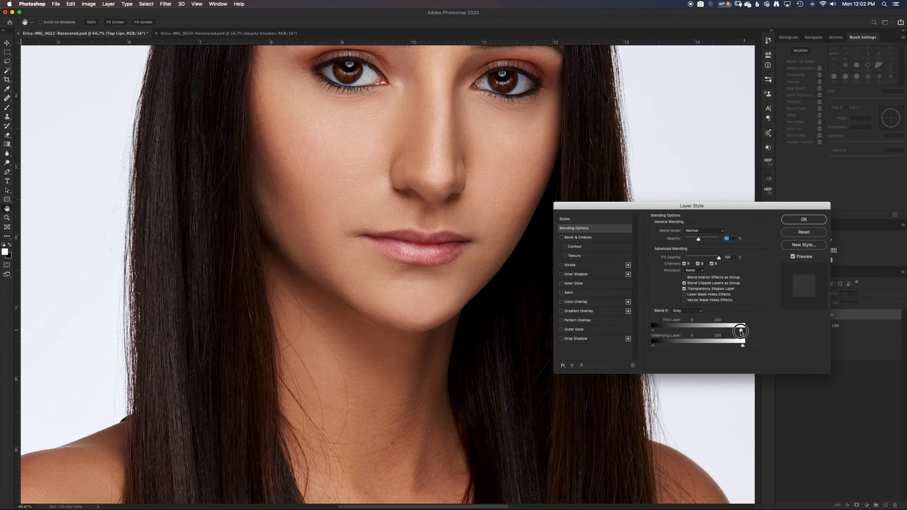
mouse_move(653, 330)
mouse_down()
mouse_move(702, 332)
mouse_move(653, 331)
mouse_up()
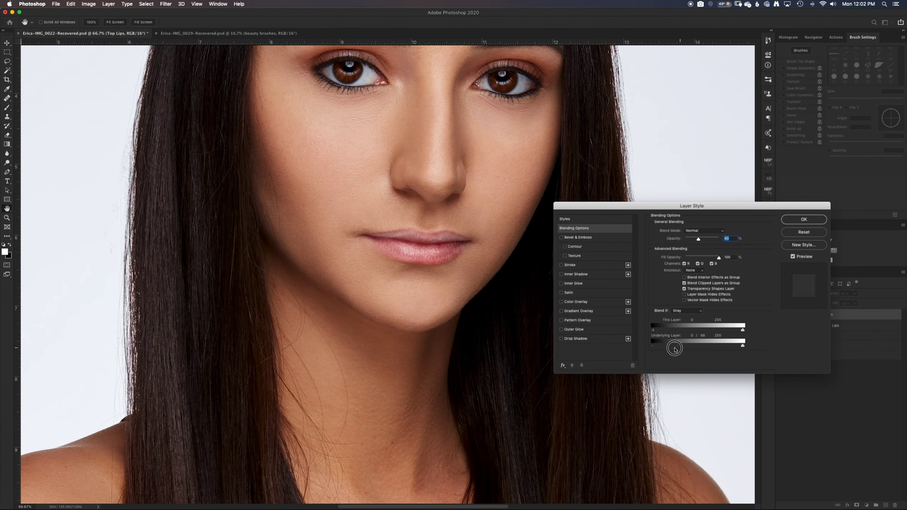
drag(711, 348, 742, 346)
drag(653, 346, 693, 347)
key(Return)
Move both lip gloss layers into the beauty brushes group and compare before and after.
key(super+0)
key(b)
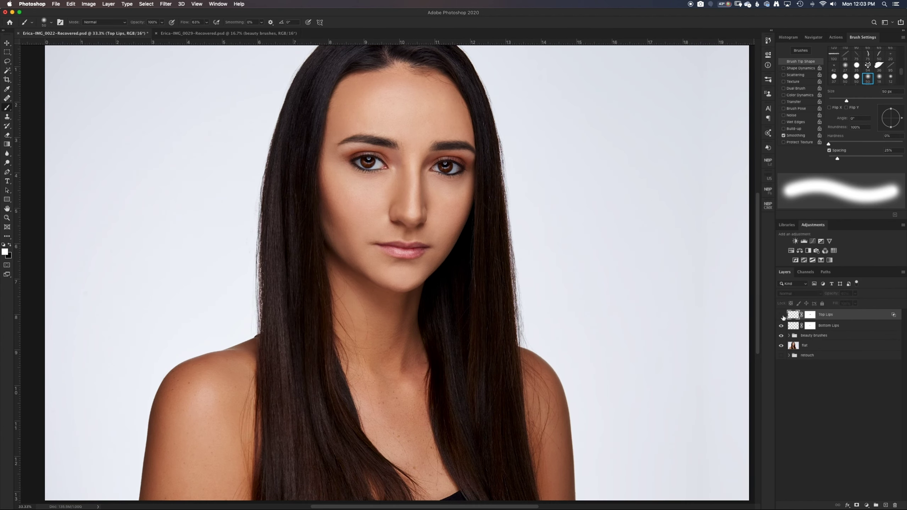
shift+click(822, 325)
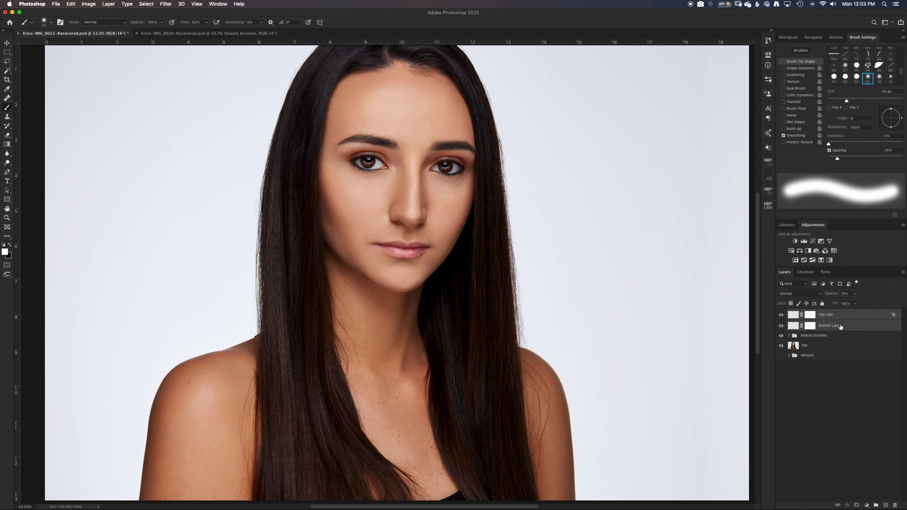
key(Delete)
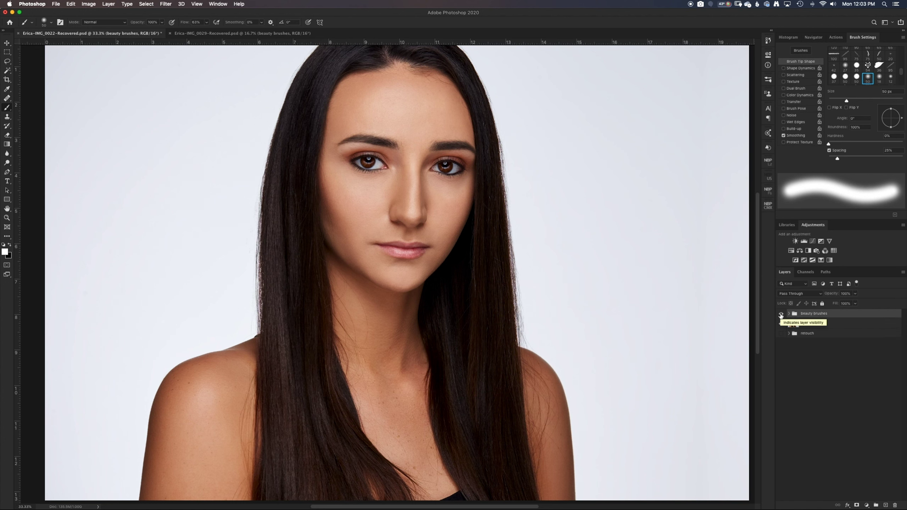
click(781, 314)
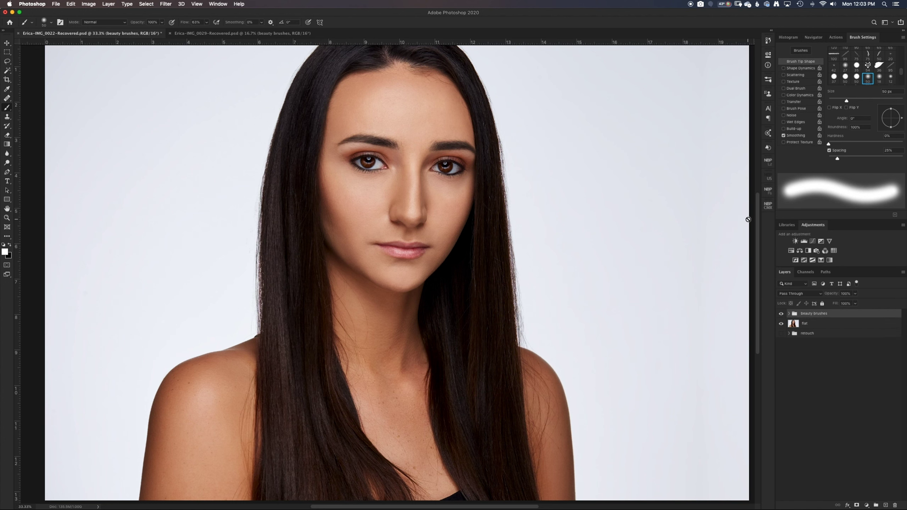